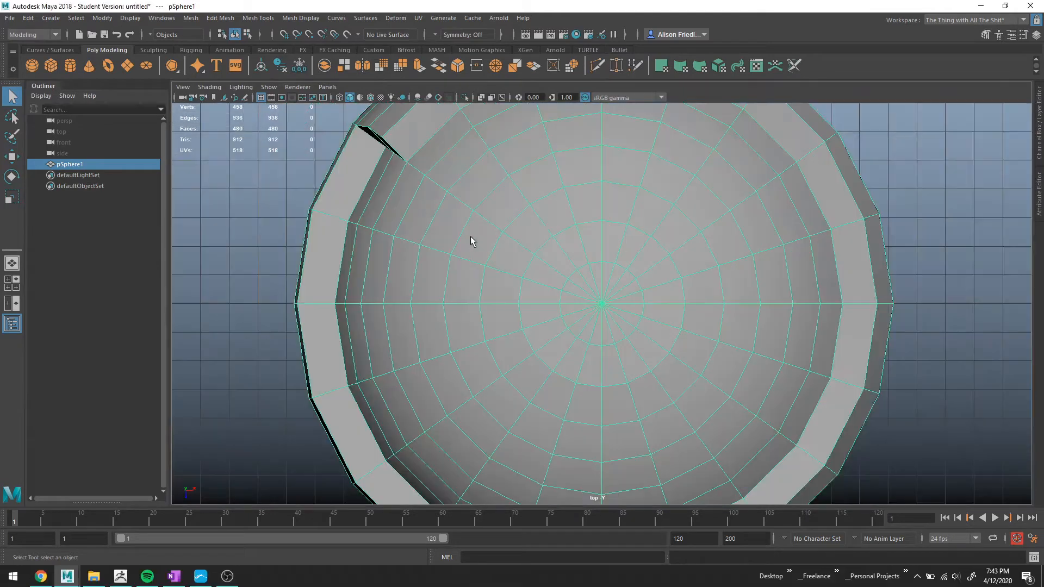
Delete the ring of faces at the sphere's top pole to open a hole.
key("4")
right_click_drag(598, 277, 597, 308)
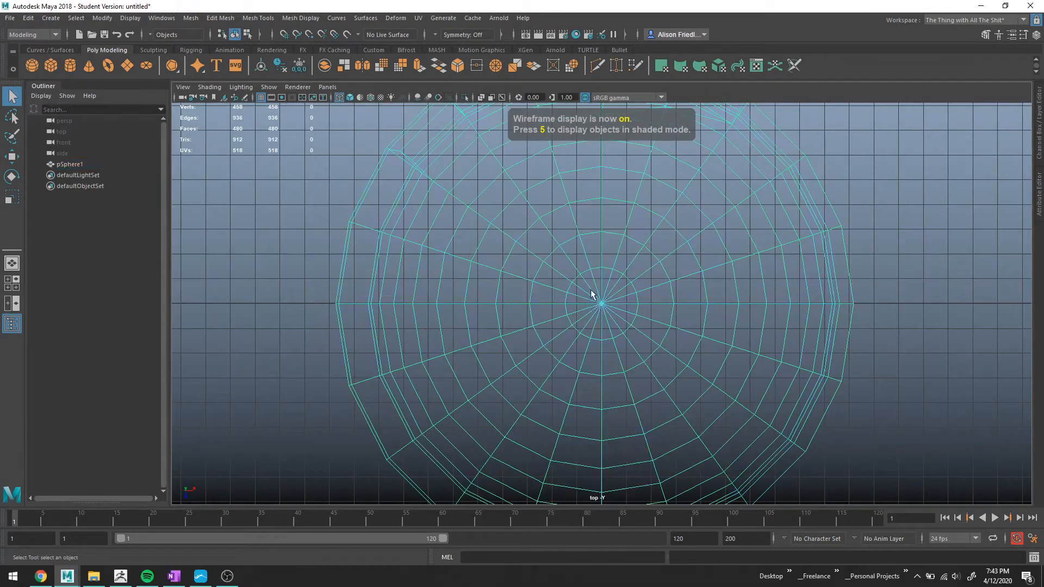
left_click_drag(593, 297, 590, 307)
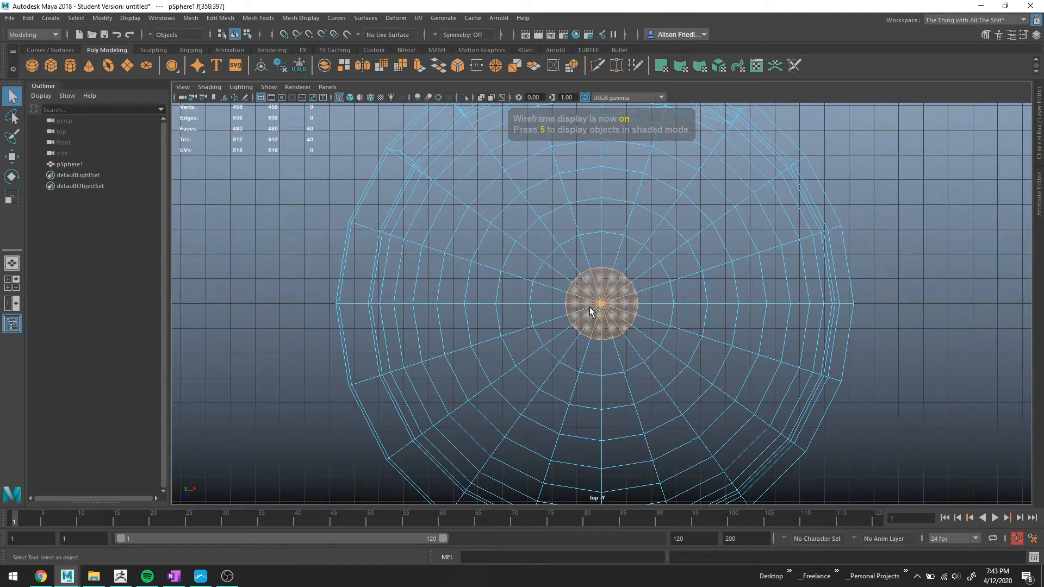
key("Delete")
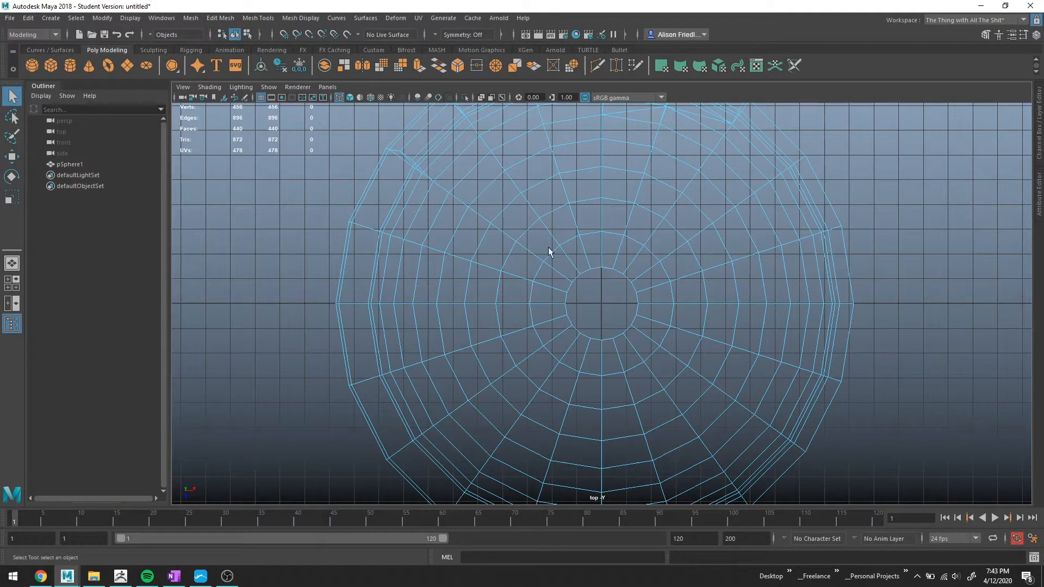
Insert an edge loop around the base of the neck where it meets the dome.
key("space")
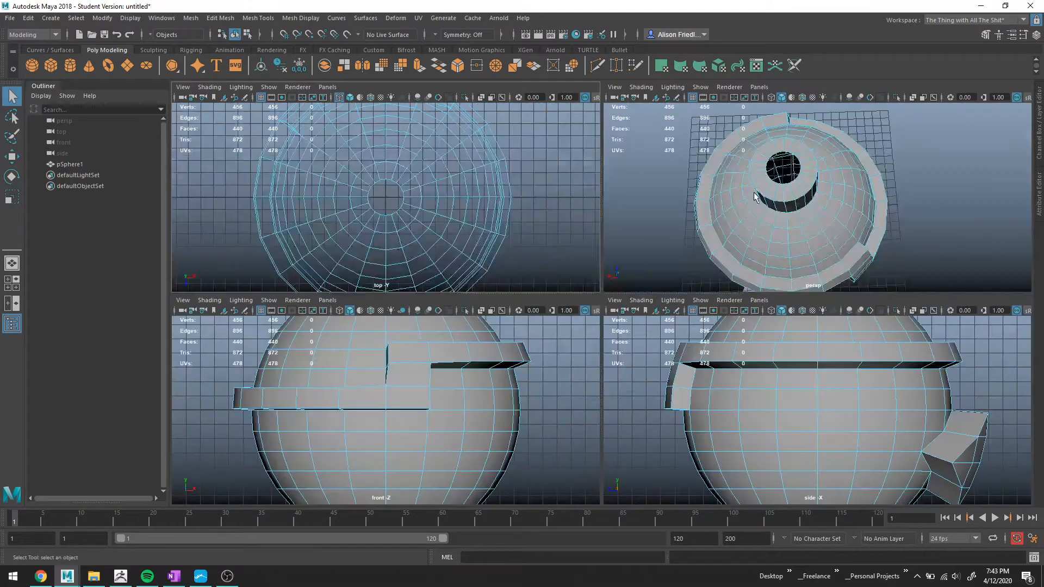
key("space")
left_click_drag(683, 239, 698, 255, "alt")
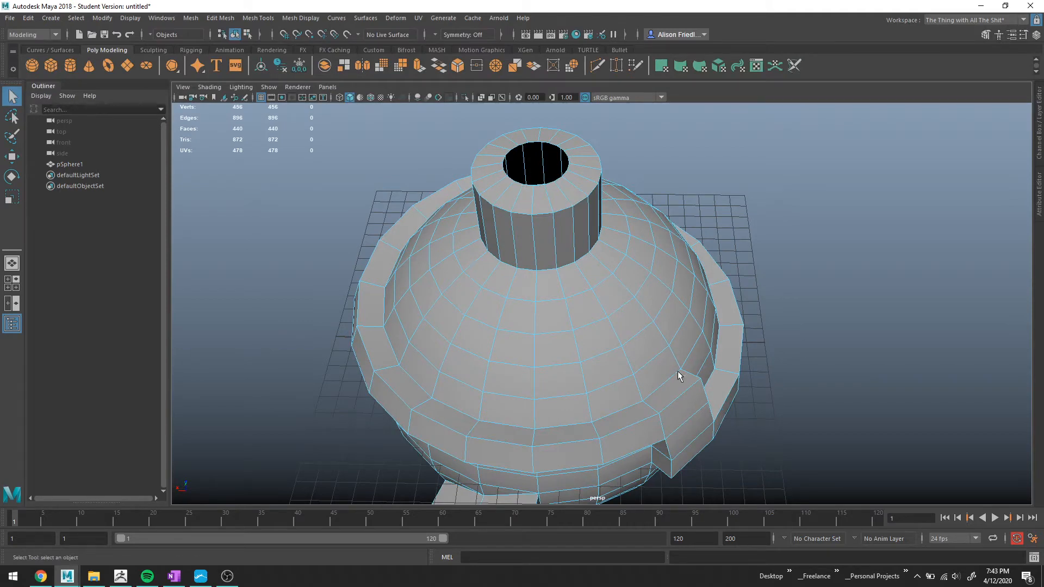
left_click_drag(678, 374, 652, 316, "alt")
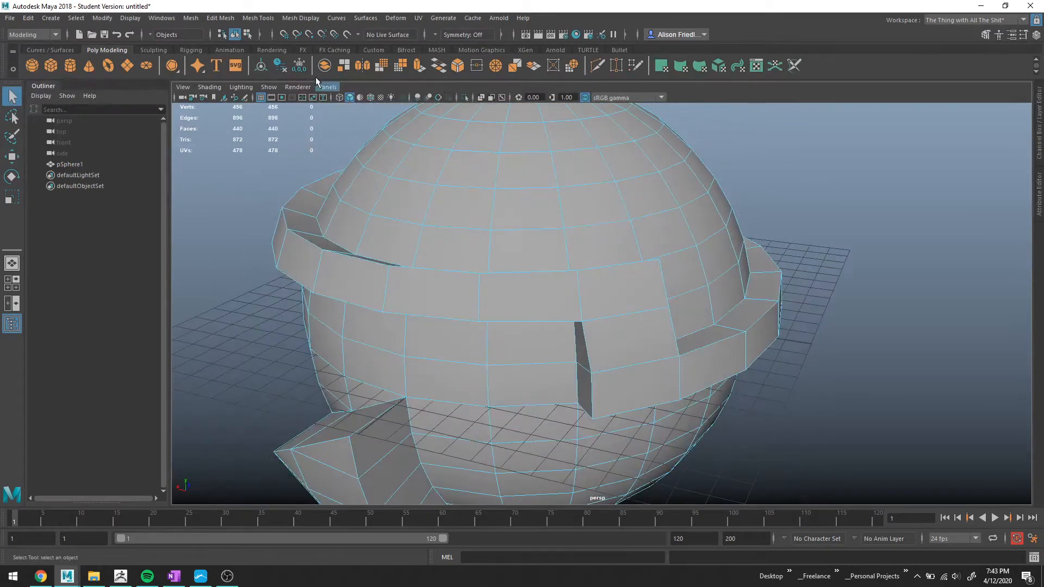
left_click(261, 21)
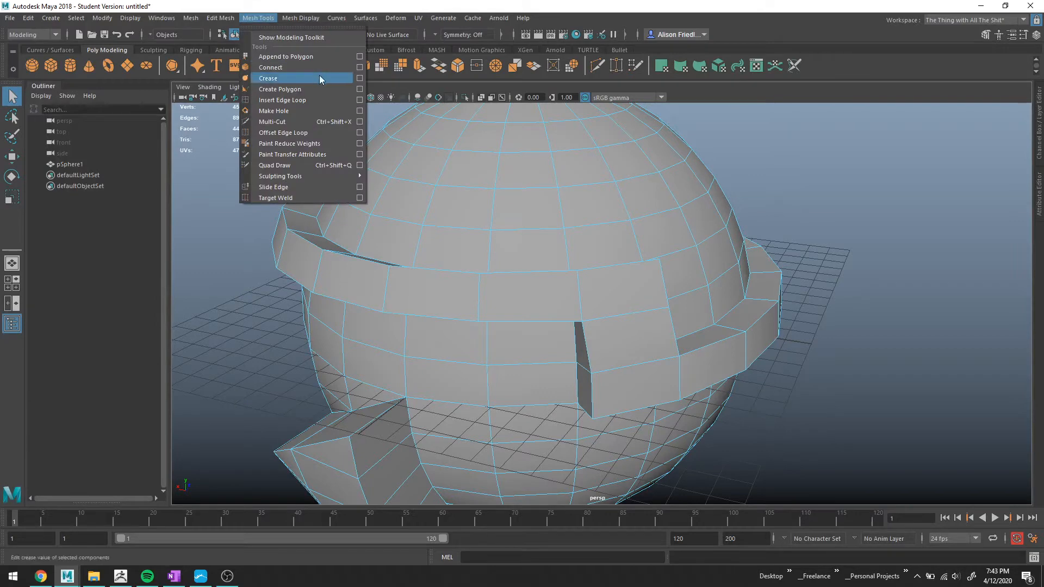
left_click(318, 99)
middle_click_drag(652, 156, 693, 269, "alt")
scroll(693, 271, "up", 4)
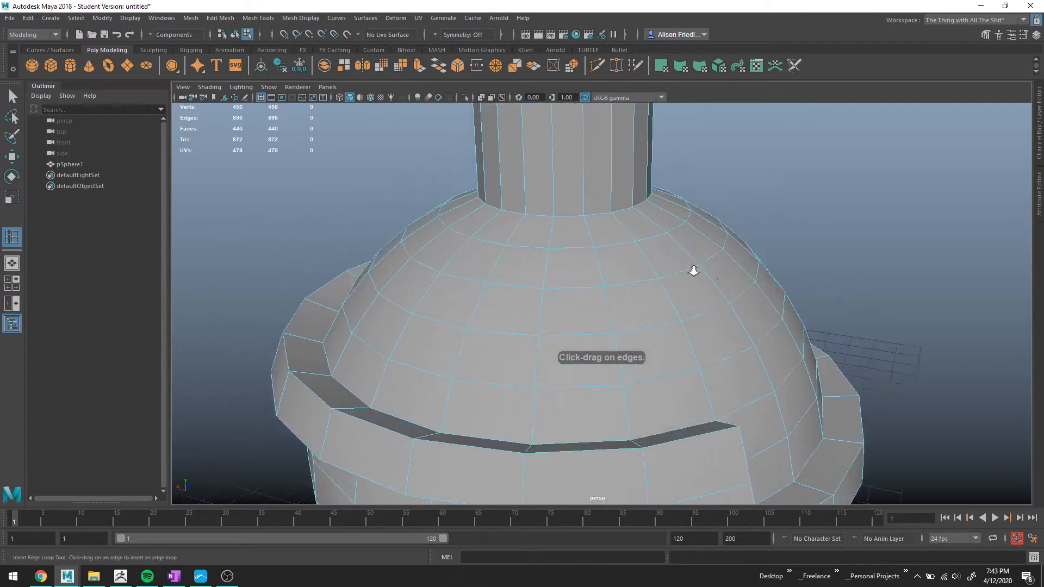
key("3")
key("1")
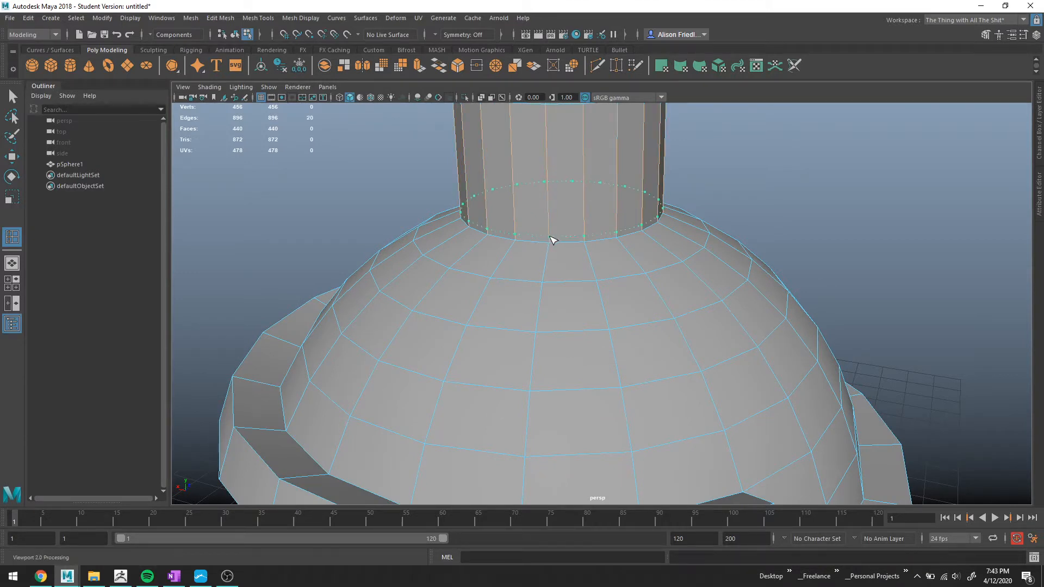
left_click(553, 240)
left_click(549, 245)
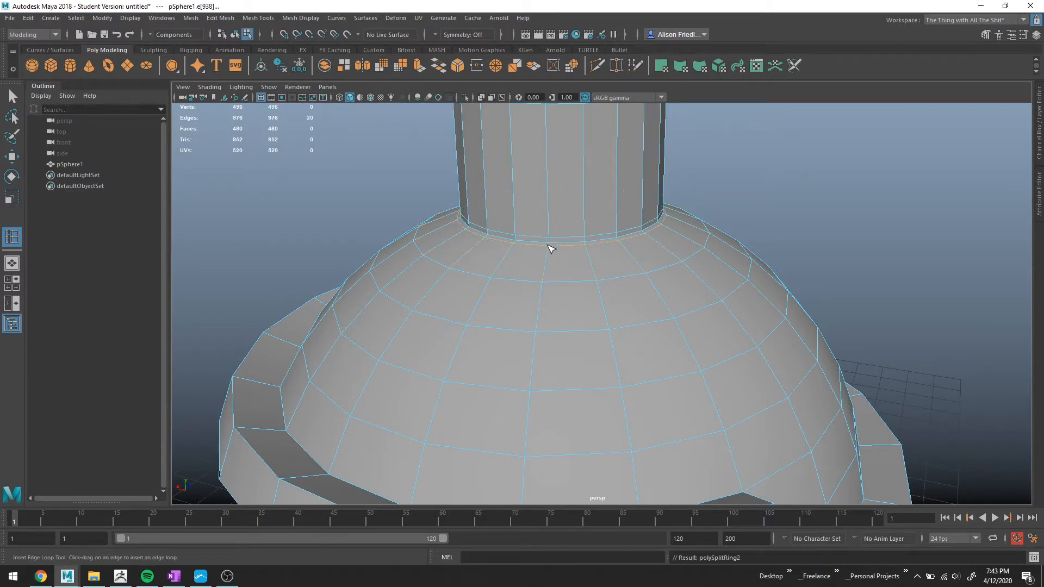
Insert an edge loop near the top rim of the neck in smooth preview.
key("3")
middle_click_drag(560, 215, 568, 282, "alt")
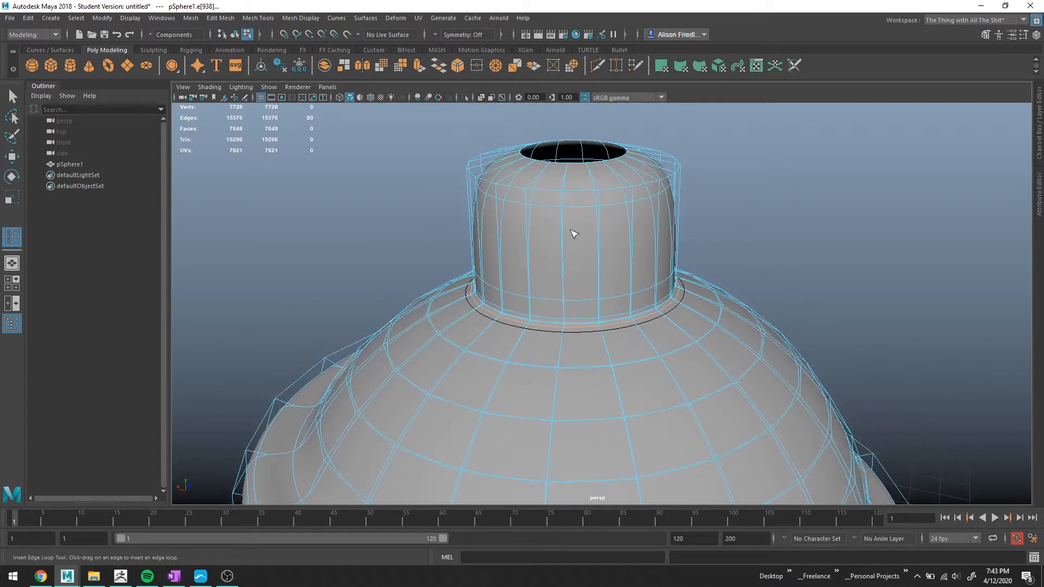
left_click(563, 214)
Inspect the smoothed brim and visor area from several angles, toggling smooth preview.
left_click_drag(558, 198, 526, 169)
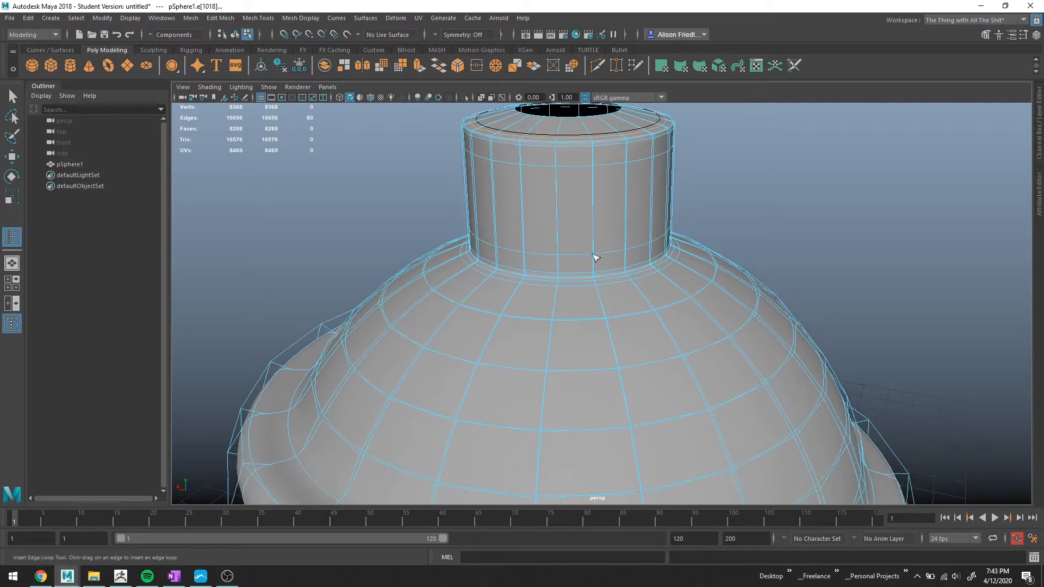
middle_click_drag(604, 422, 515, 170, "alt")
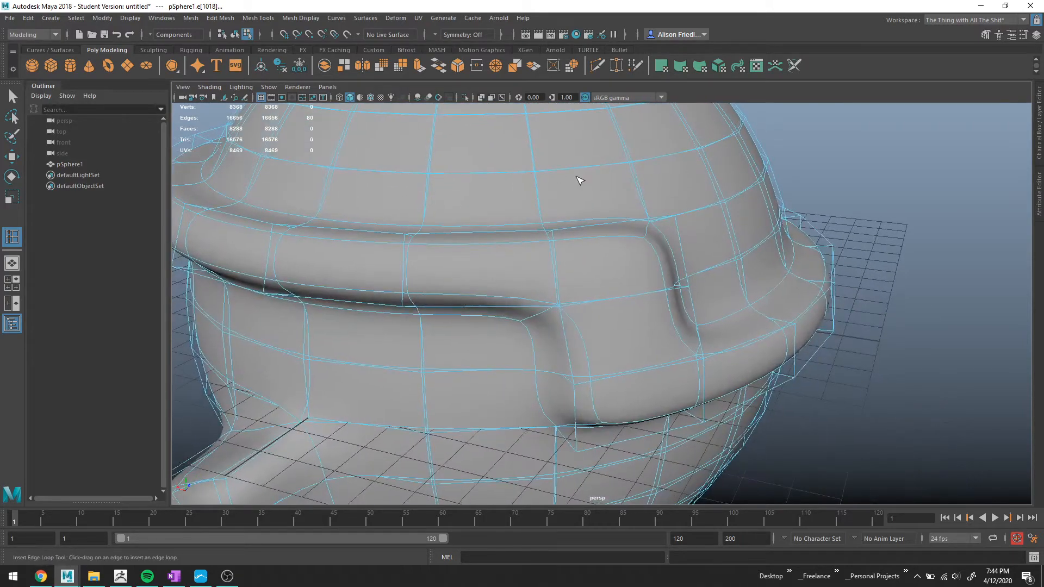
key("1")
left_click_drag(611, 217, 320, 197, "alt")
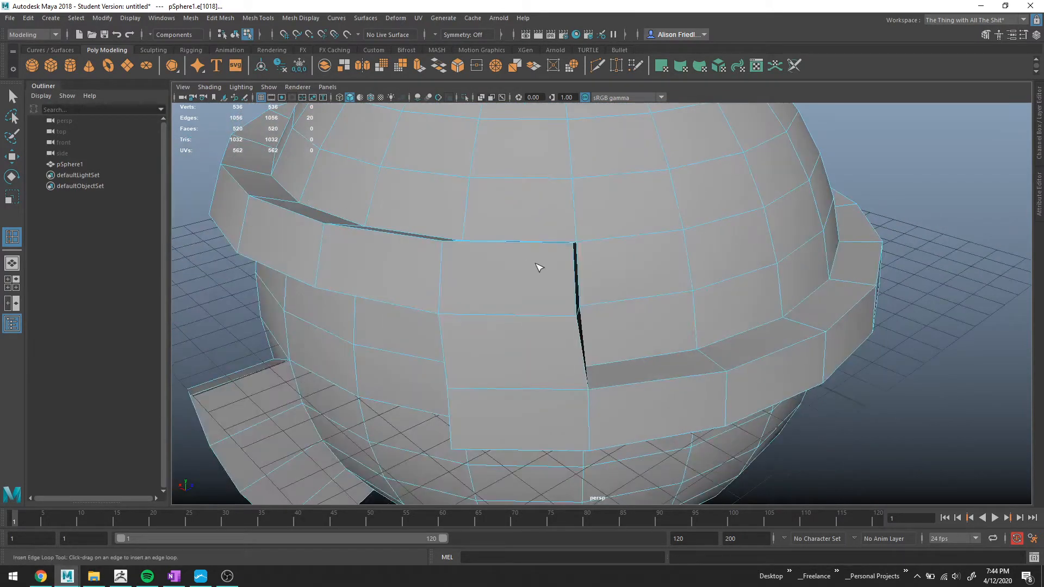
key("3")
right_click_drag(537, 265, 330, 379, "alt")
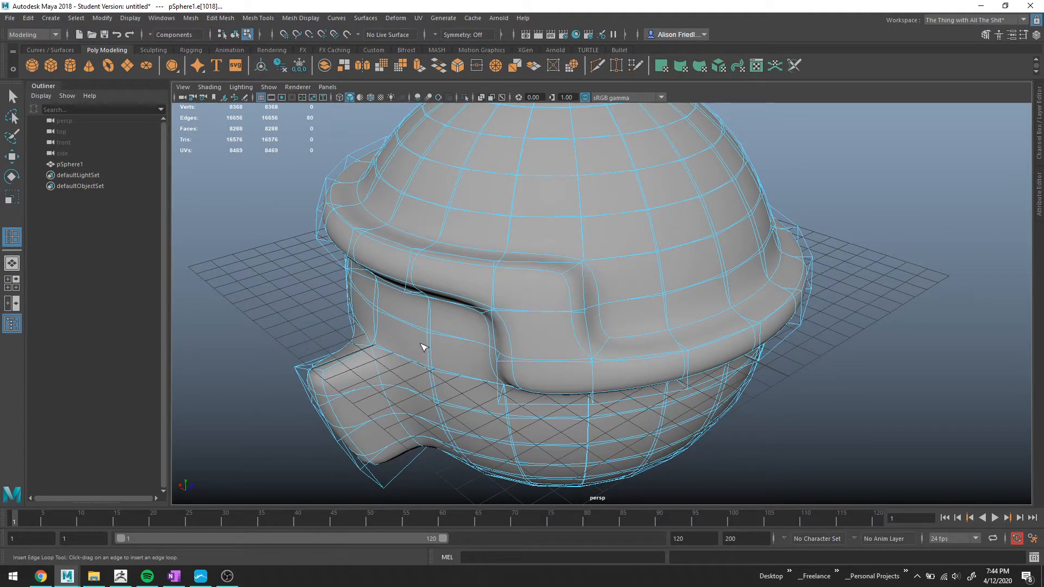
left_click_drag(427, 344, 460, 331, "alt")
left_click_drag(516, 238, 573, 274, "alt")
key("1")
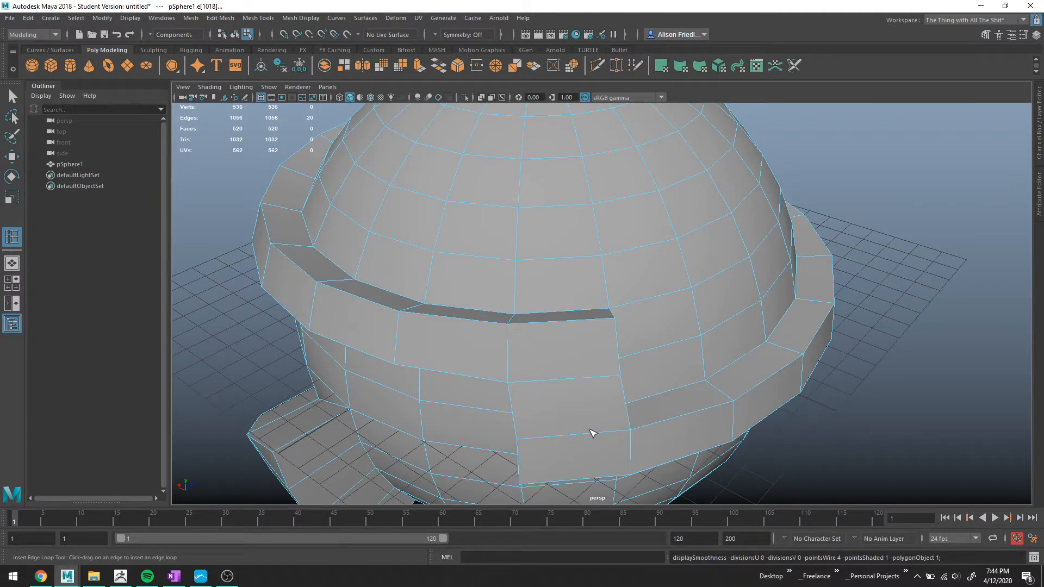
Insert an edge loop on the dome just above the brim and undo a stray extra loop.
scroll(529, 279, "up", 2)
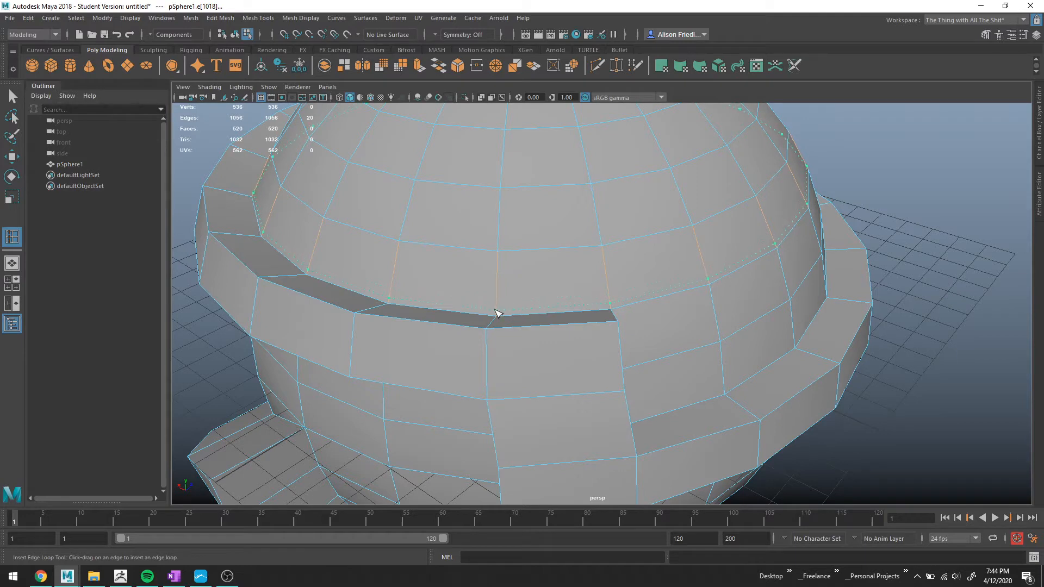
left_click(497, 314)
left_click_drag(302, 278, 306, 266)
key("ctrl+z")
key("3")
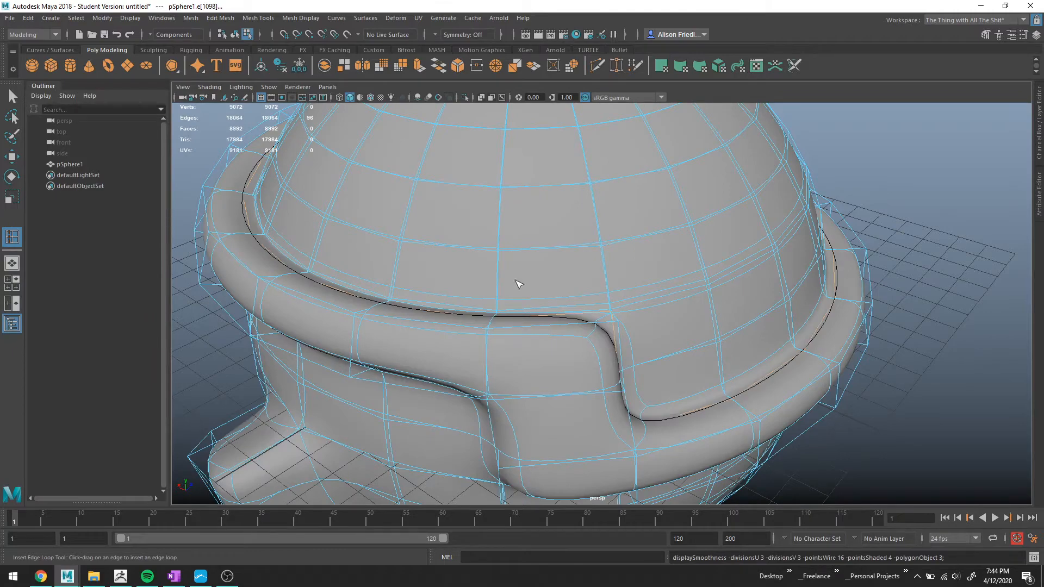
Insert an edge loop along the top edge of the brim around the dome.
left_click_drag(622, 299, 550, 305, "alt")
key("1")
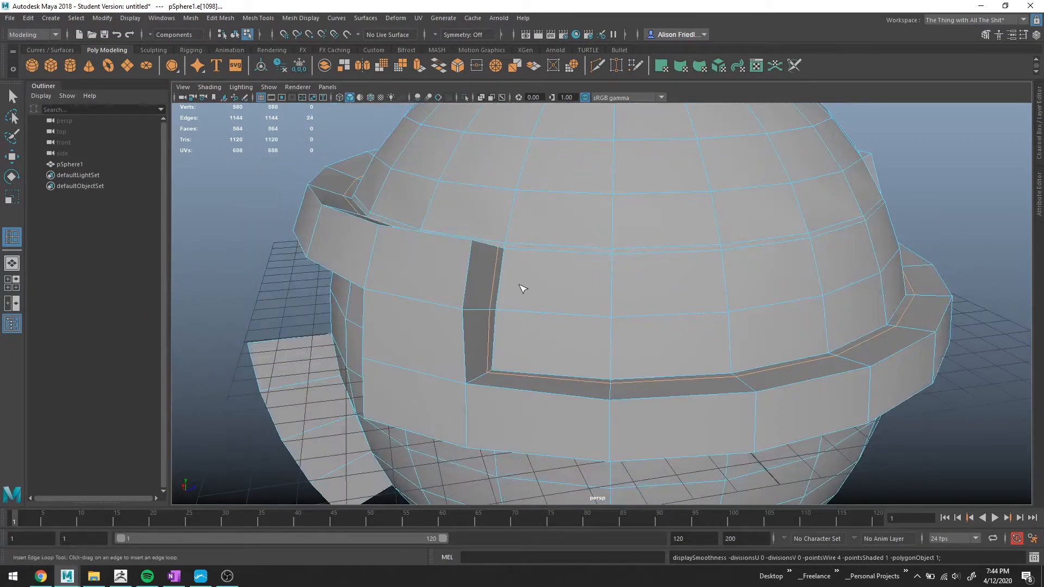
left_click_drag(513, 275, 493, 278, "alt")
scroll(490, 271, "up", 2)
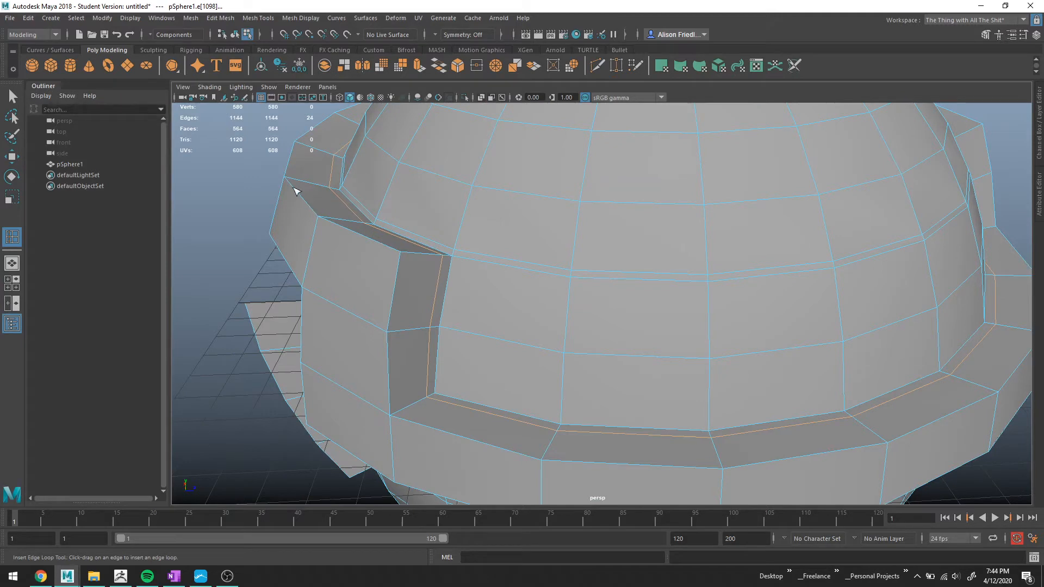
left_click_drag(303, 186, 319, 226)
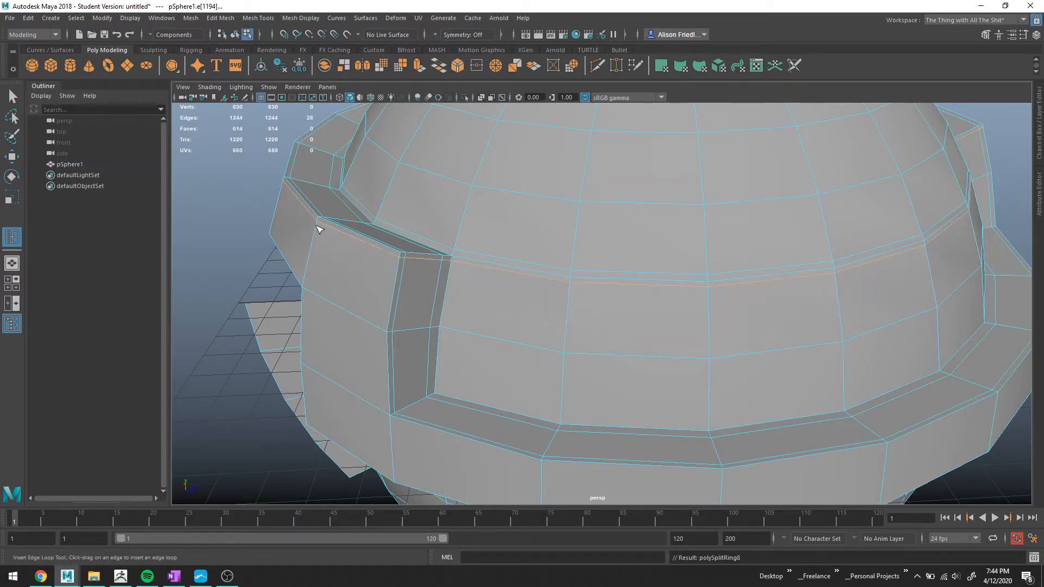
Insert edge loops along the upper edges of the visor opening.
key("3")
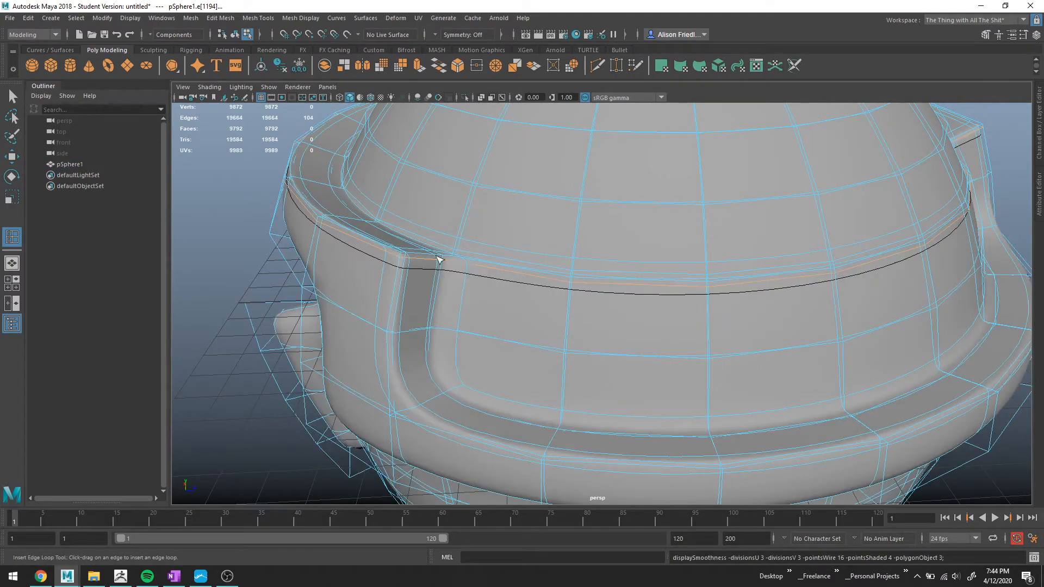
key("1")
left_click_drag(392, 326, 445, 312)
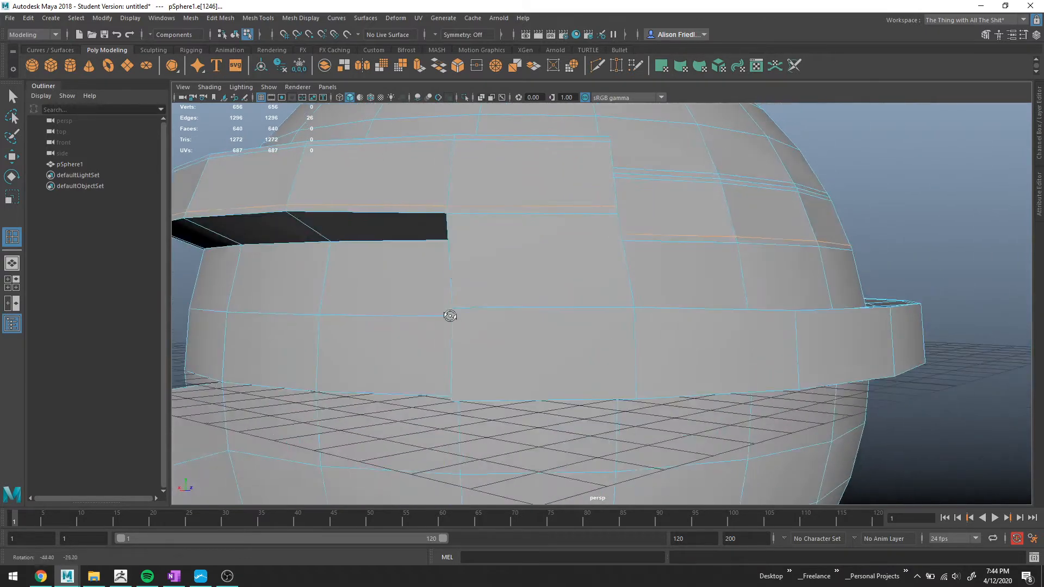
left_click(296, 218)
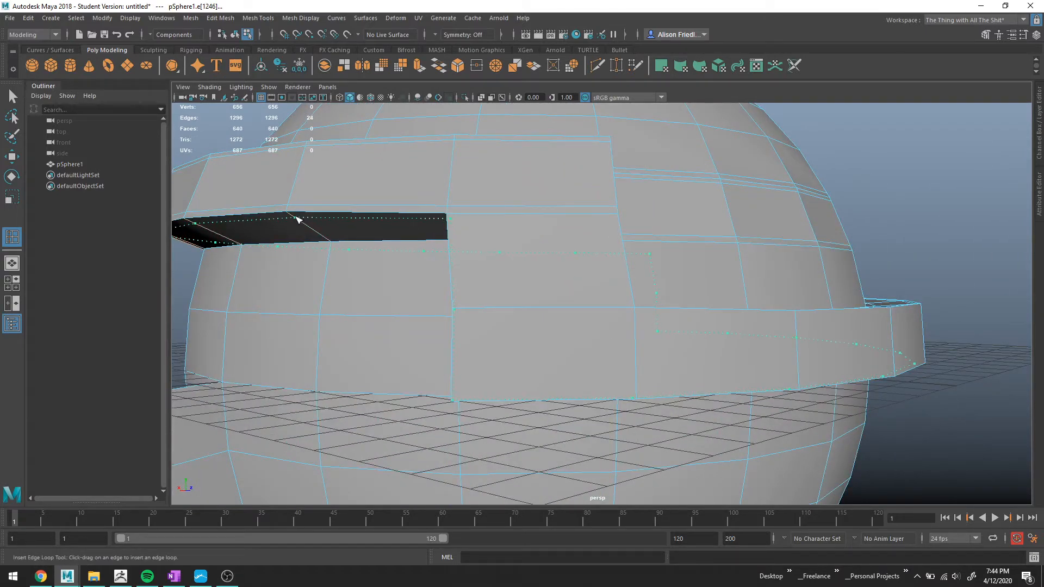
left_click_drag(588, 251, 609, 245, "alt")
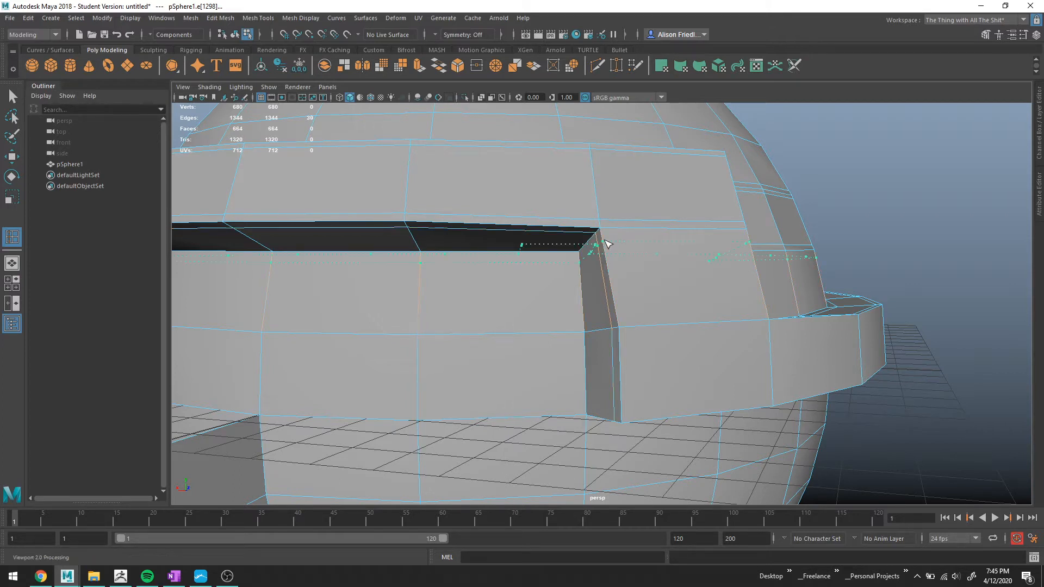
left_click(600, 249)
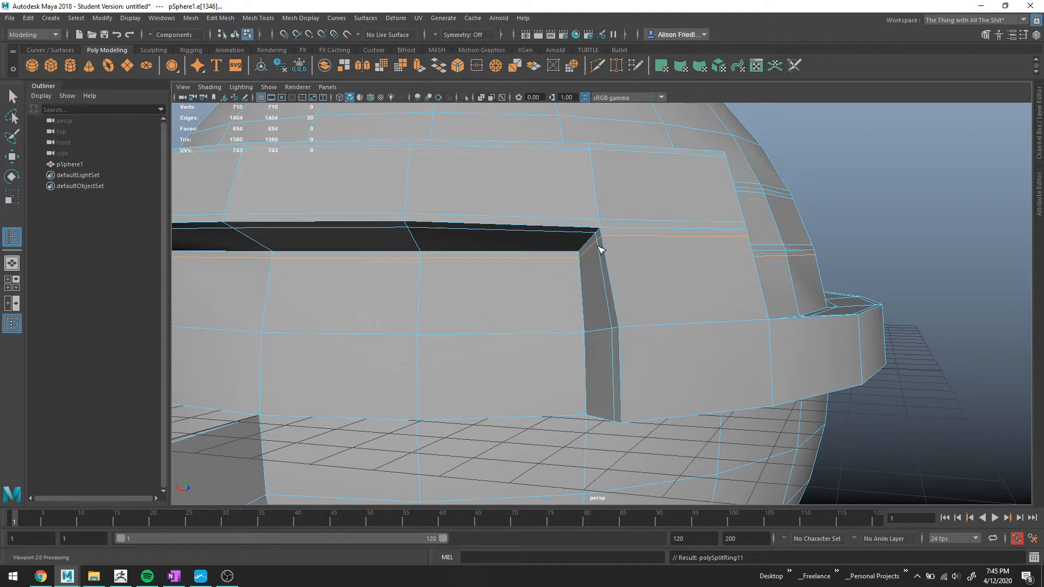
Insert a vertical edge loop beside the visor corner and undo it.
left_click_drag(584, 229, 594, 234)
left_click_drag(551, 261, 608, 256, "alt")
scroll(664, 225, "up", 3)
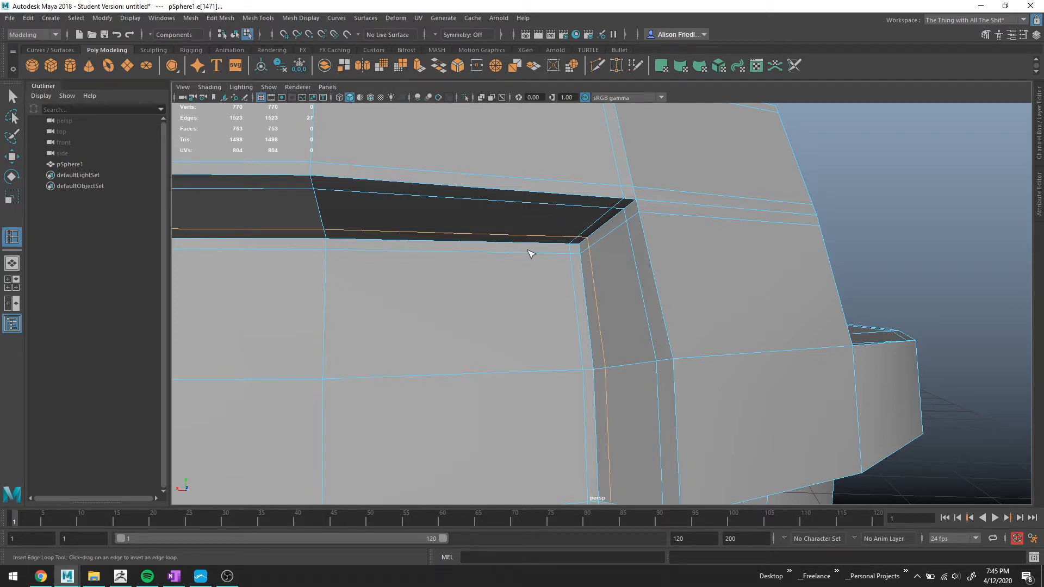
left_click(532, 243)
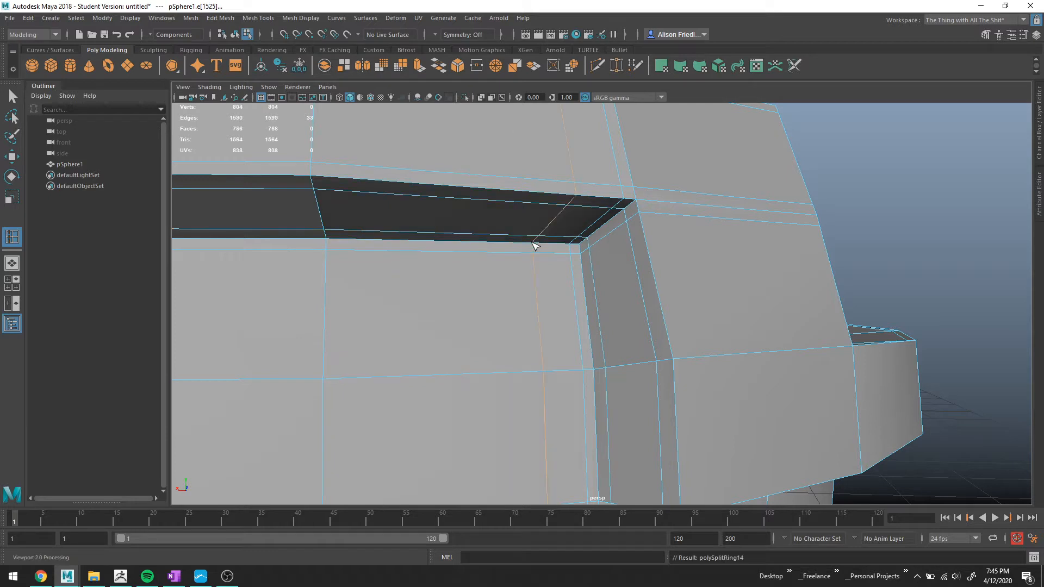
key("ctrl+z")
Select edges around the visor's corner to examine the edge flow.
key("q")
right_click_drag(522, 239, 522, 208)
left_click(524, 243)
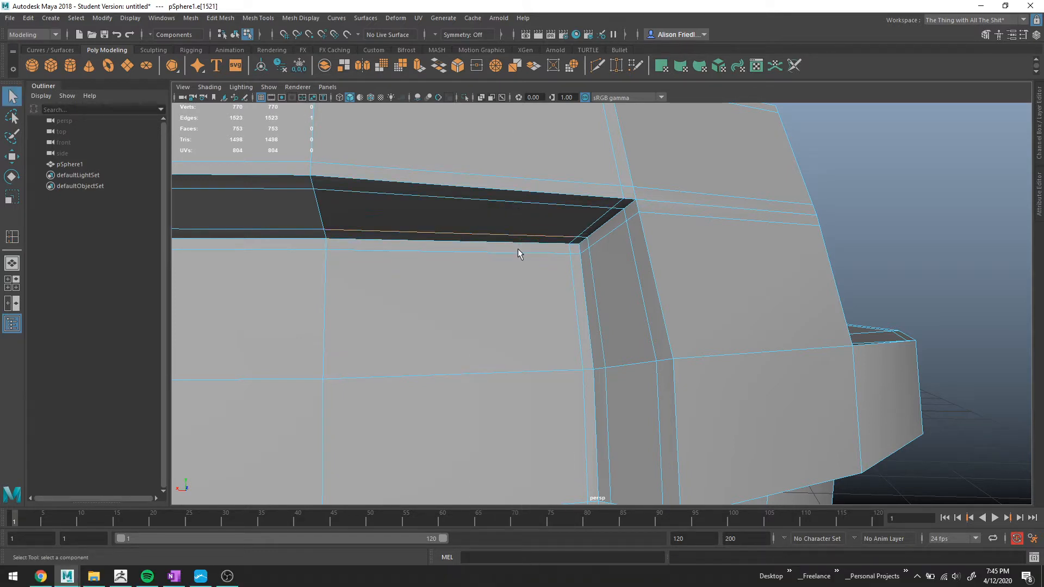
left_click(602, 223)
left_click(612, 230)
left_click_drag(925, 292, 745, 294, "alt")
left_click_drag(601, 243, 557, 259, "alt")
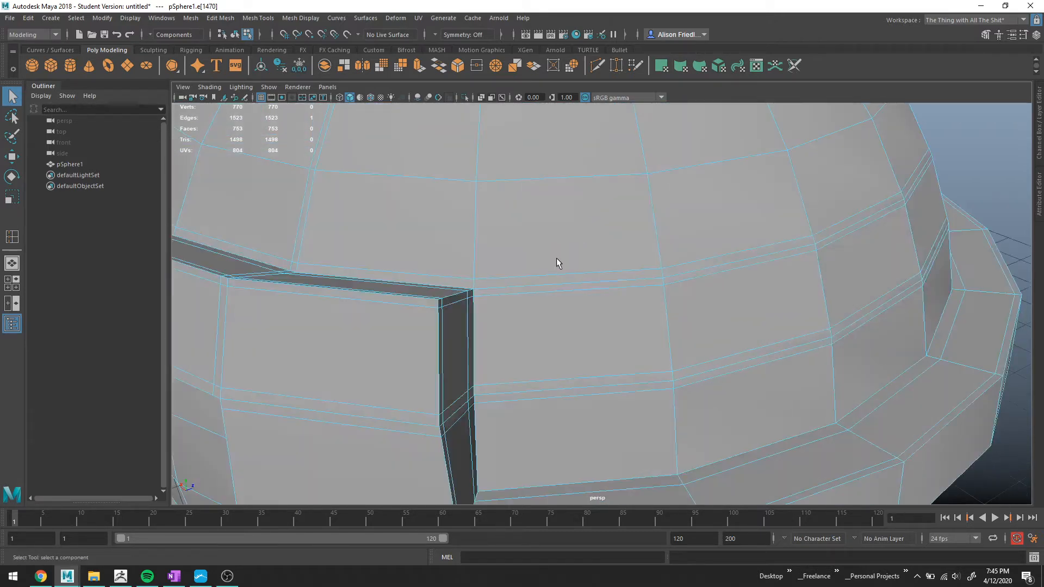
Insert an edge loop along the top corner of the visor's vertical divider.
key("y")
left_click_drag(436, 300, 437, 302, "alt")
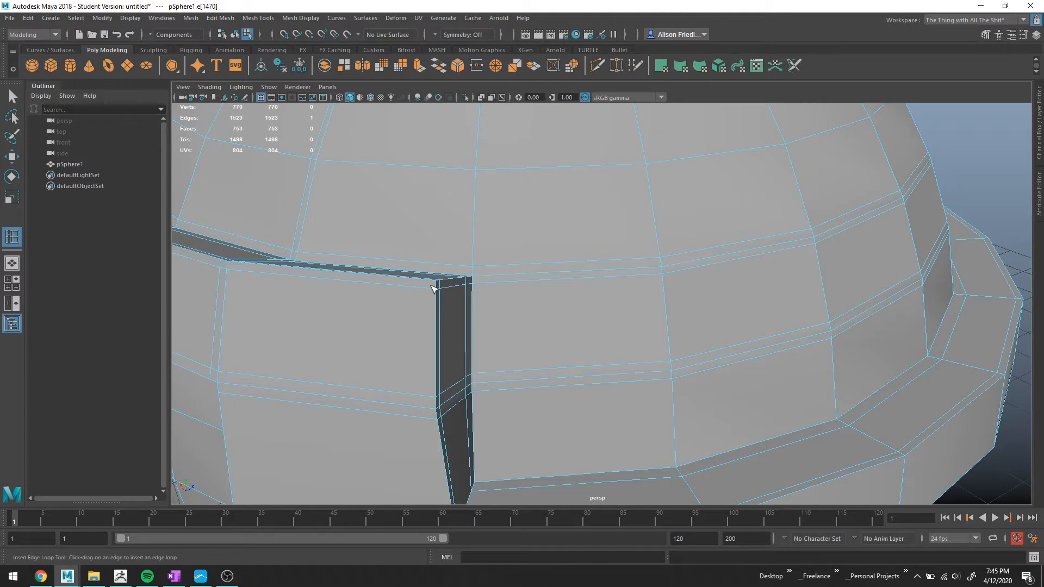
left_click(434, 282)
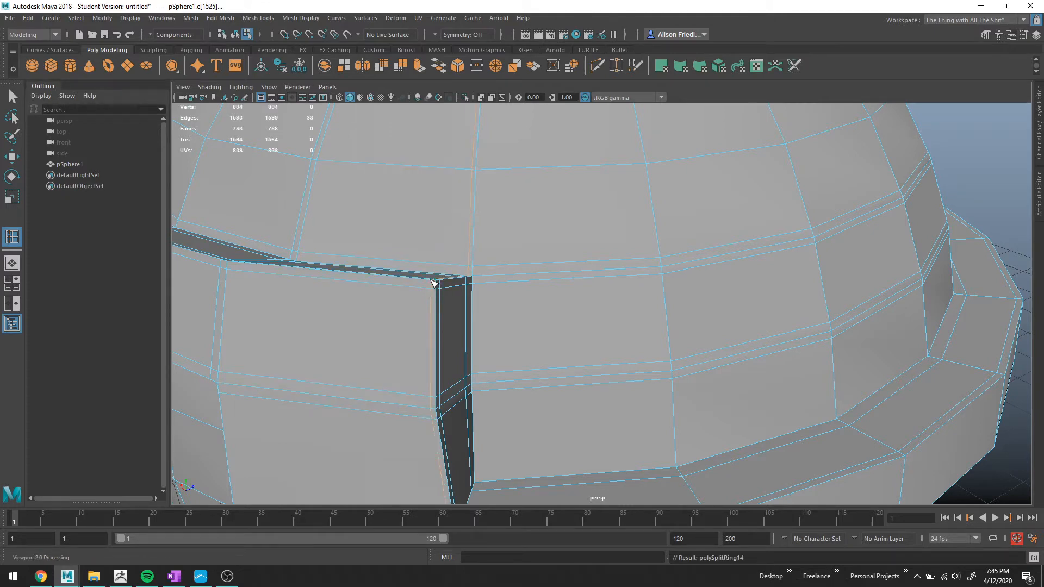
Insert a vertical and a horizontal edge loop around the divider's lower corner at the brim.
left_click_drag(507, 333, 490, 298, "alt")
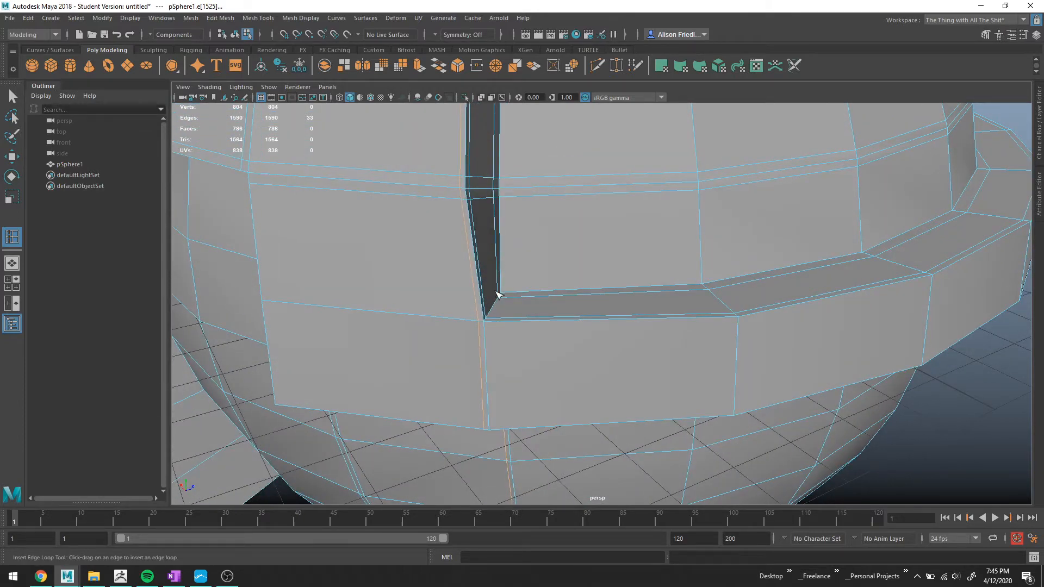
left_click(498, 294)
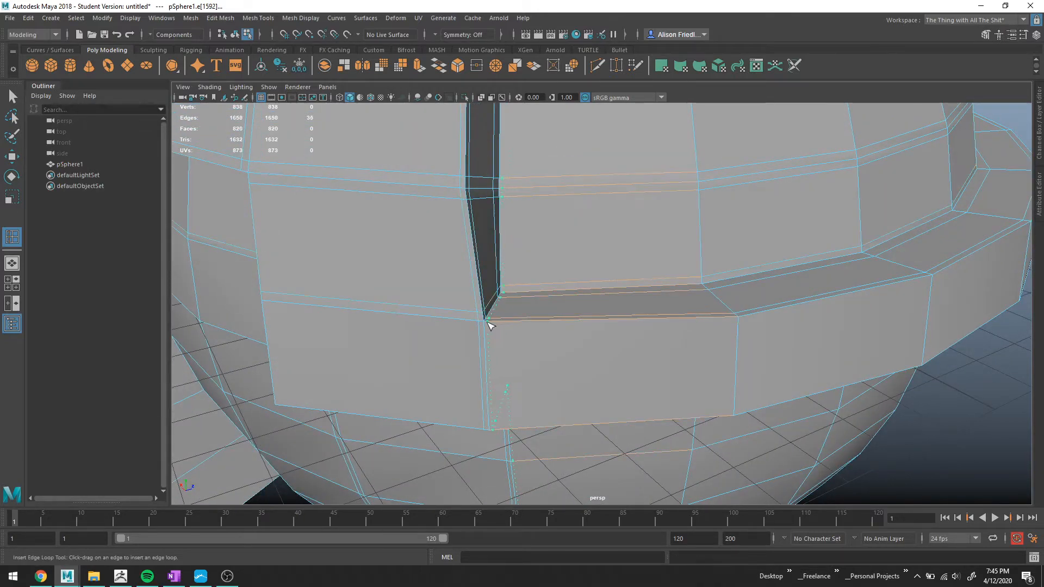
left_click(493, 325)
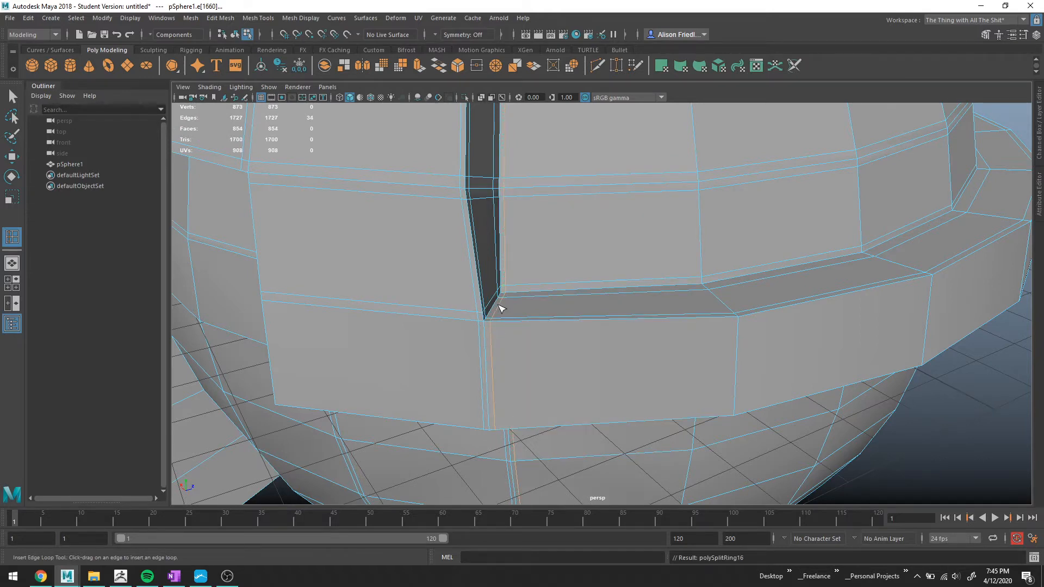
left_click_drag(507, 313, 577, 297, "alt")
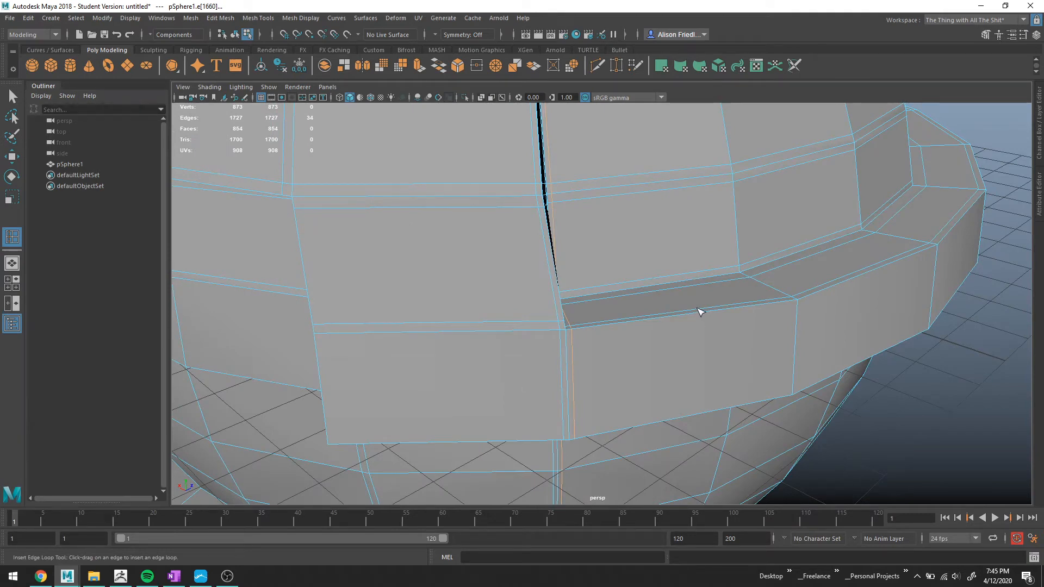
left_click(567, 337)
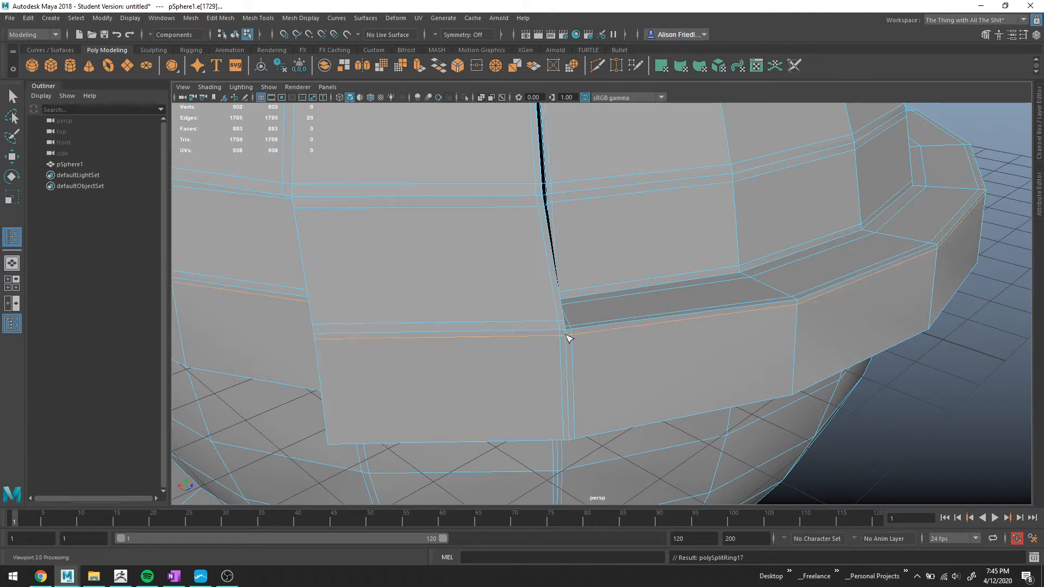
Insert edge loops along the visor's top edge and across the visor face near its lower edge.
mouse_move(575, 333)
left_mouse_down("alt")
mouse_move(613, 324)
mouse_move(587, 324)
left_mouse_up("alt")
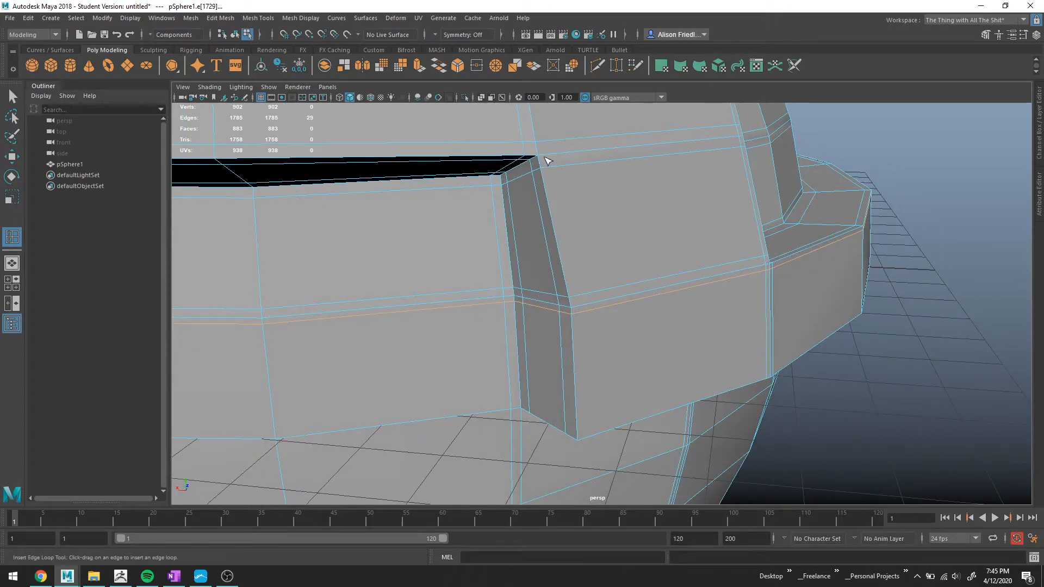
left_click(549, 156)
left_click_drag(674, 352, 672, 338, "alt")
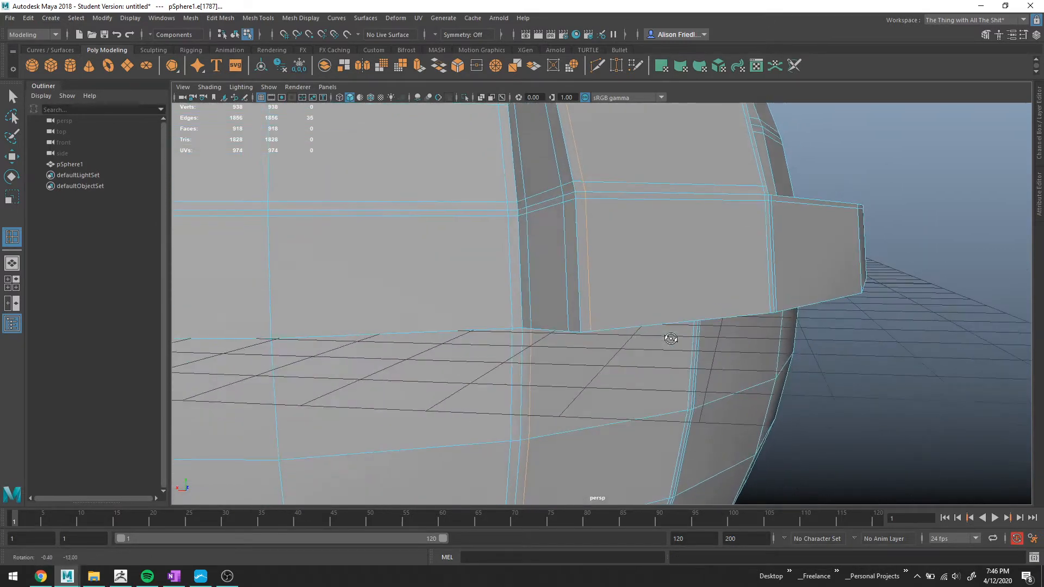
left_click(568, 317)
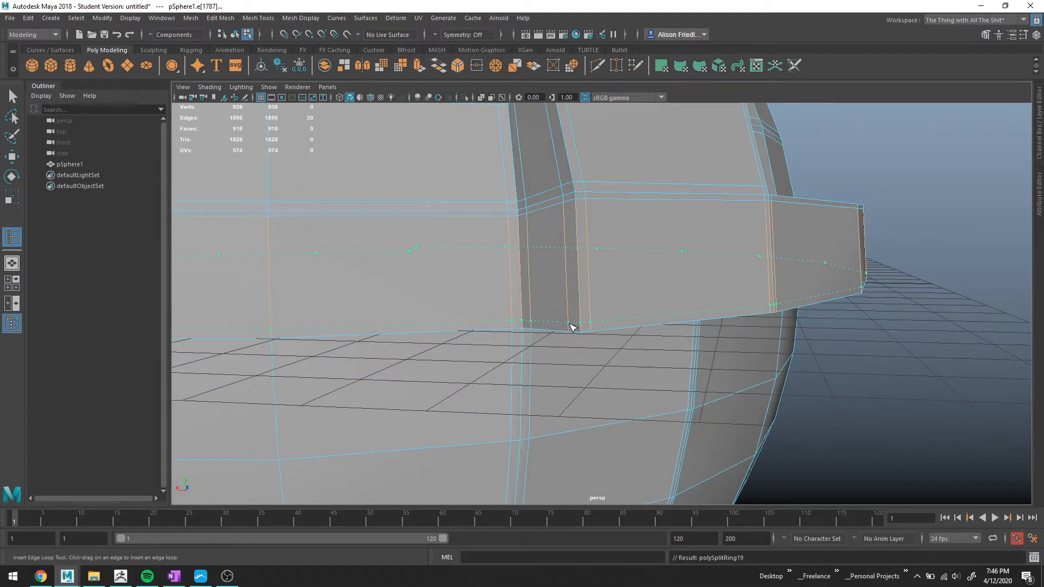
Insert a horizontal edge loop on the helmet just below the brim's underside.
mouse_move(569, 327)
left_mouse_down("alt")
mouse_move(587, 326)
mouse_move(560, 310)
left_mouse_up("alt")
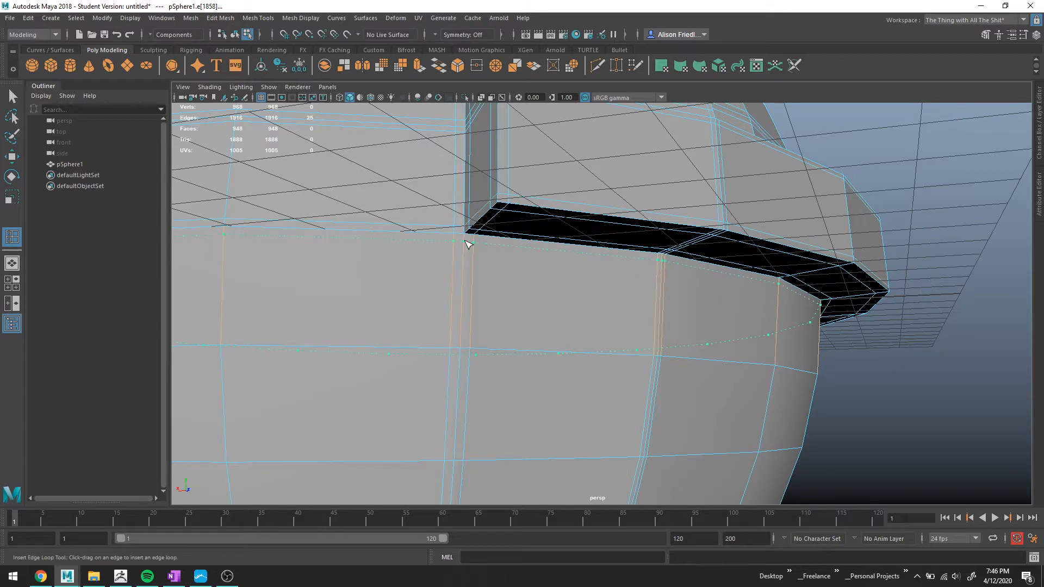
left_click(467, 244)
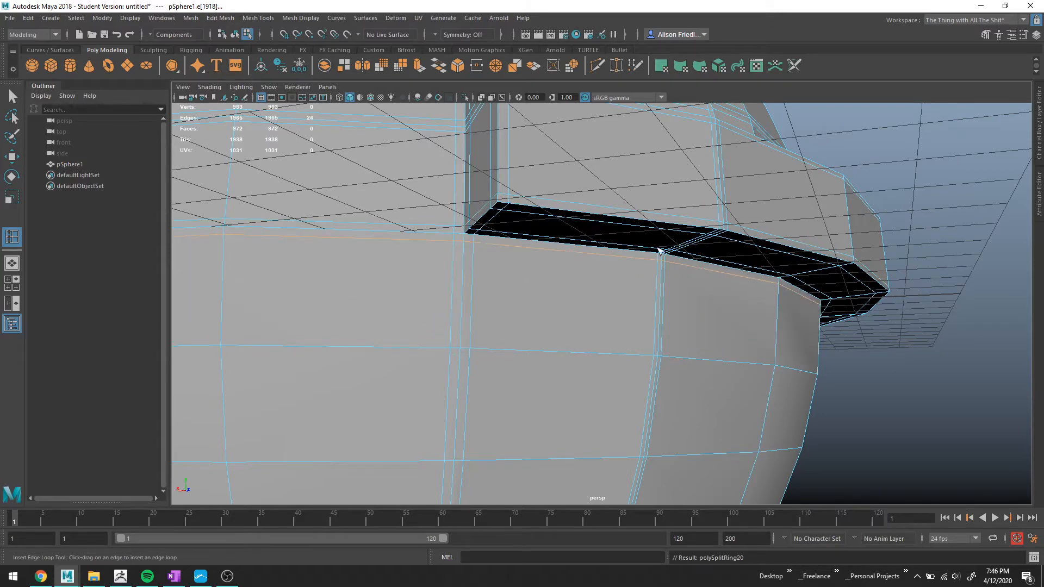
left_click_drag(659, 249, 656, 255, "alt")
Toggle smooth preview and orbit around the helmet to examine the smoothed visor, divider and brim.
key("3")
left_click_drag(602, 177, 598, 218, "alt")
key("1")
middle_click_drag(599, 219, 642, 277, "alt")
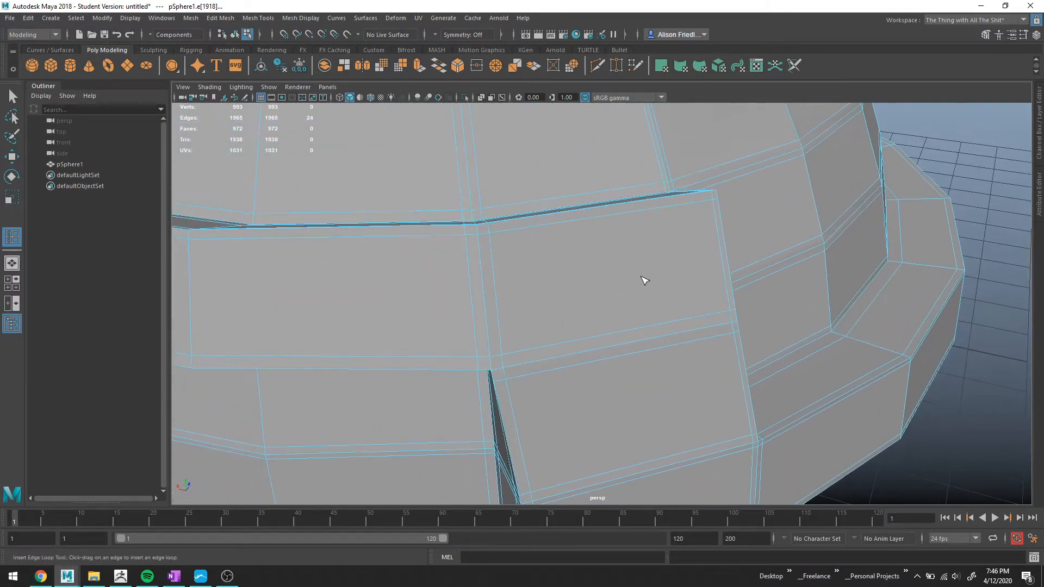
middle_click_drag(535, 244, 618, 219, "alt")
scroll(742, 254, "down", 2)
key("3")
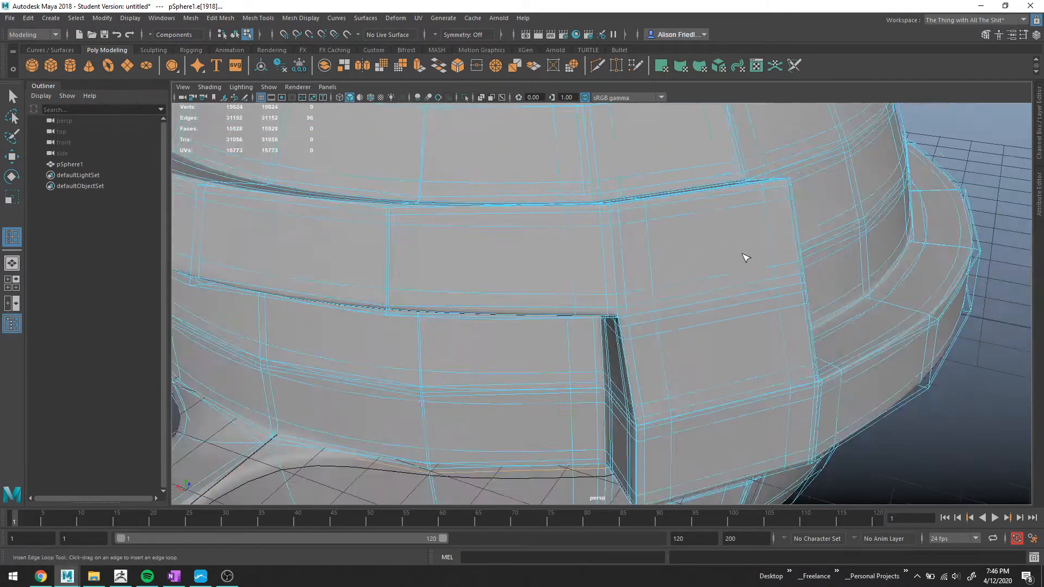
left_click_drag(745, 250, 639, 222, "alt")
right_click_drag(639, 222, 690, 209)
scroll(779, 249, "down", 5)
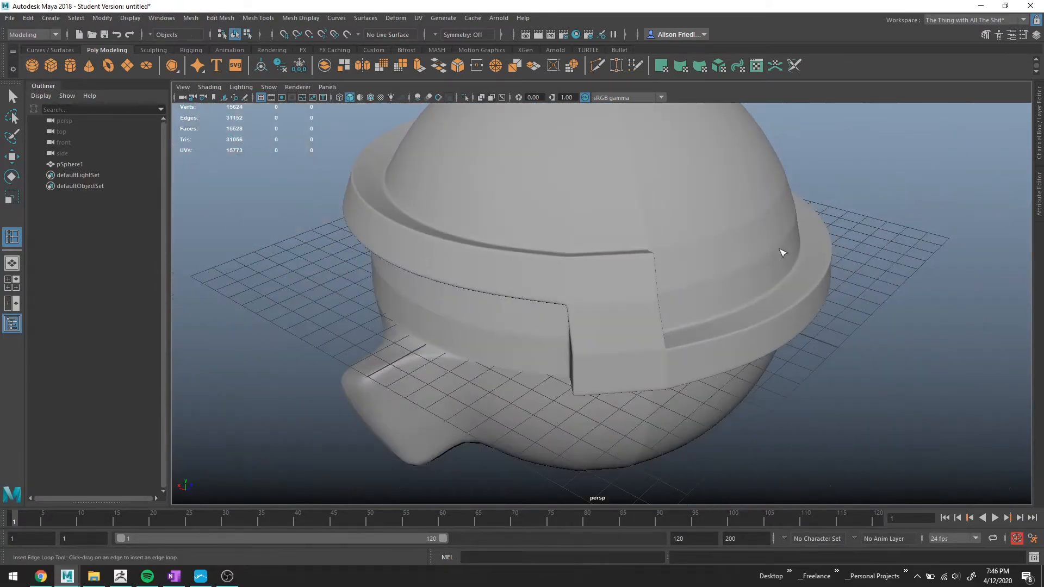
left_click(882, 243)
left_click_drag(871, 294, 837, 261, "alt")
left_click_drag(539, 219, 578, 271, "alt")
left_click_drag(830, 303, 539, 256, "alt")
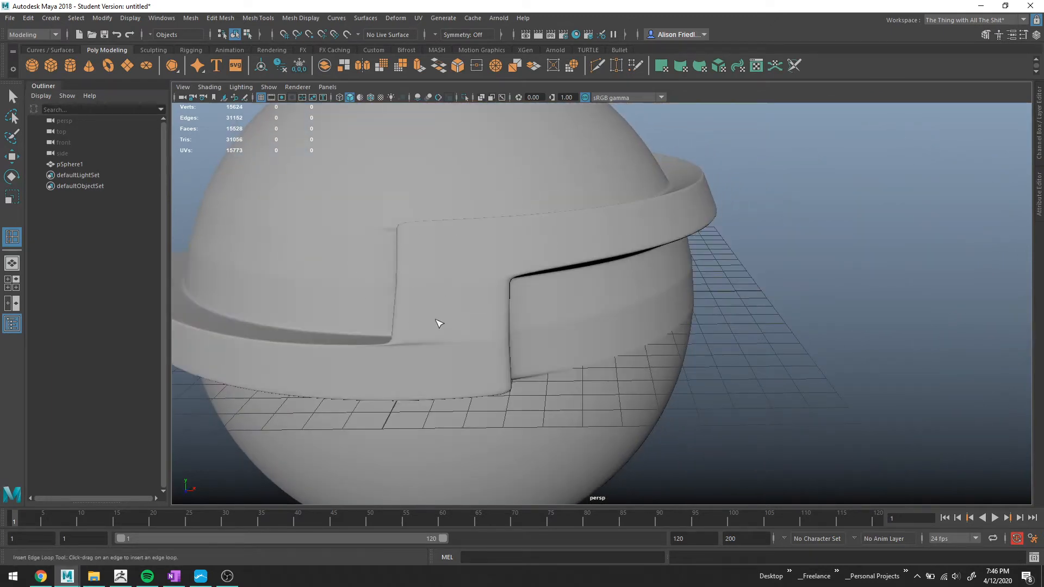
left_click_drag(440, 323, 562, 320, "alt")
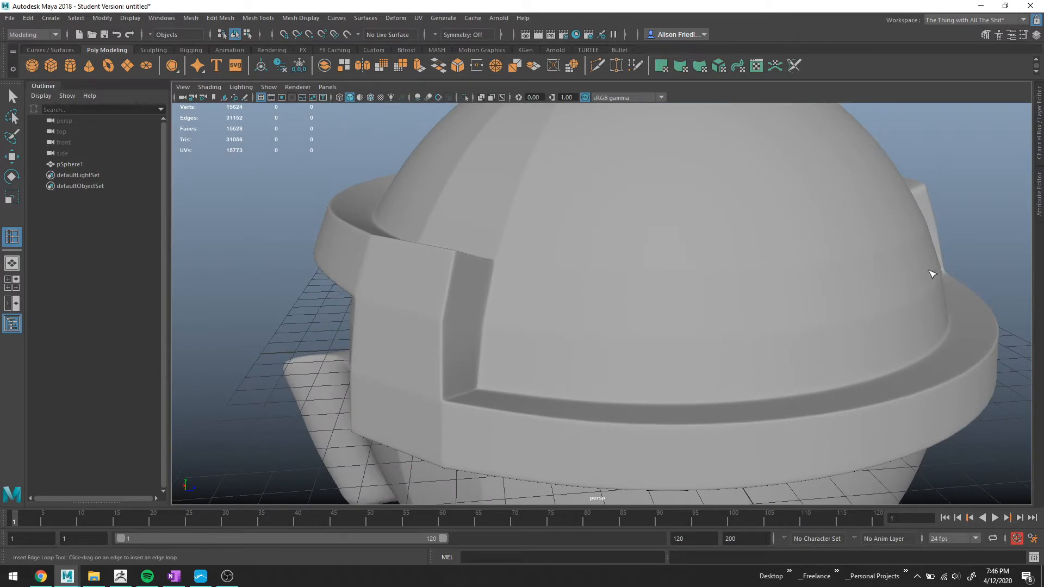
left_click_drag(625, 343, 736, 347, "alt")
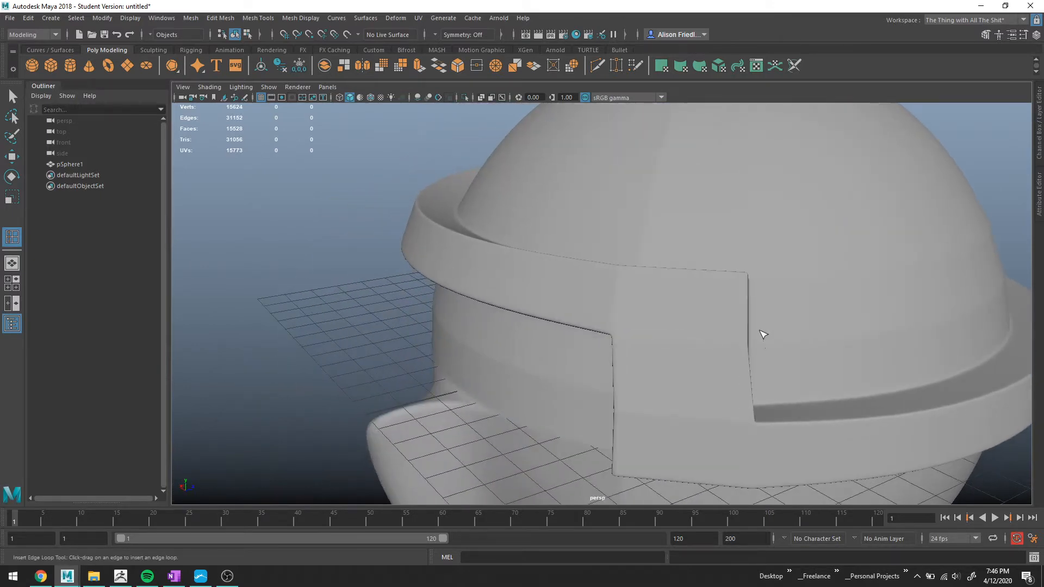
right_click_drag(760, 331, 719, 356, "alt")
middle_click_drag(709, 360, 672, 301, "alt")
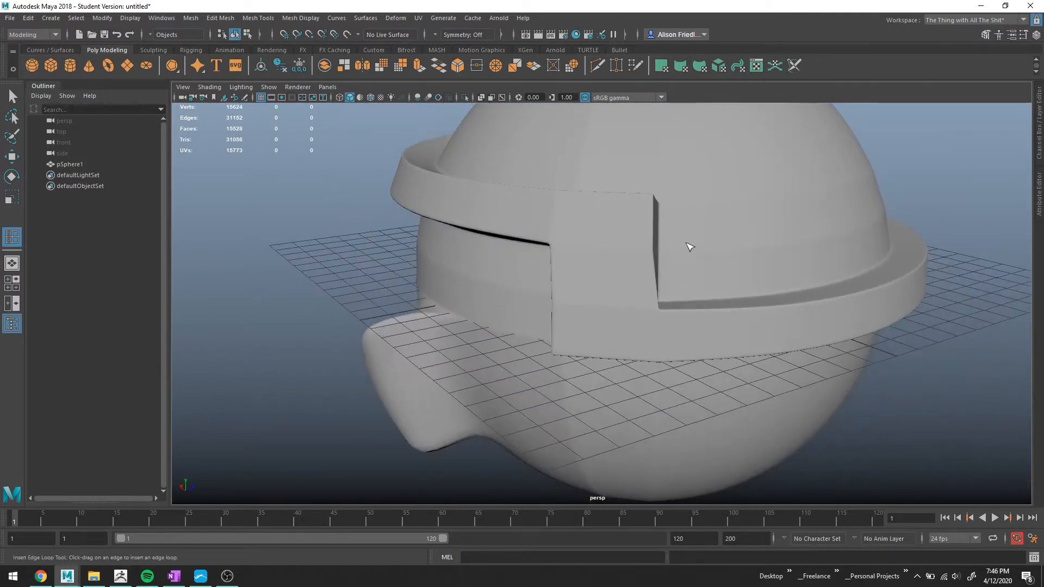
left_click_drag(781, 289, 749, 291, "alt")
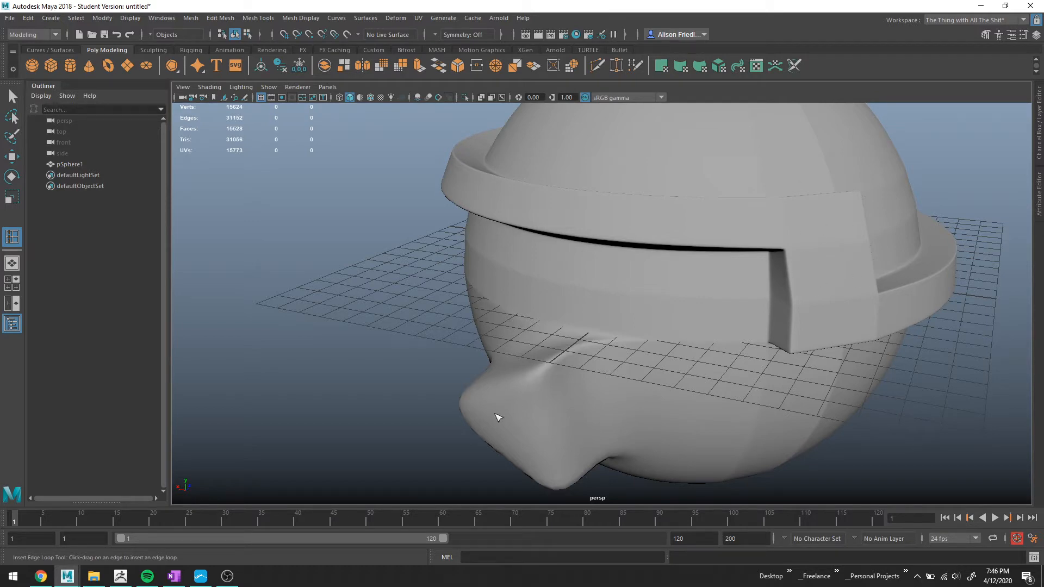
middle_click_drag(773, 316, 526, 248, "alt")
scroll(382, 175, "up", 5)
middle_click_drag(382, 175, 524, 298, "alt")
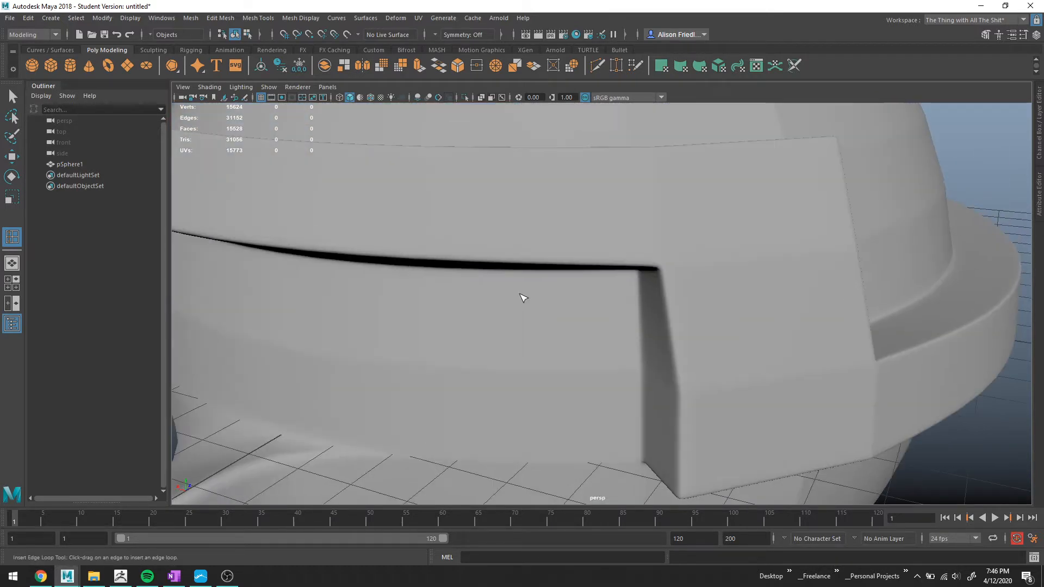
Select the helmet and inspect the visor's divider corner in low-poly and smooth previews, switching to vertex selection.
key("q")
left_click(640, 255)
scroll(618, 290, "down", 3)
key("1")
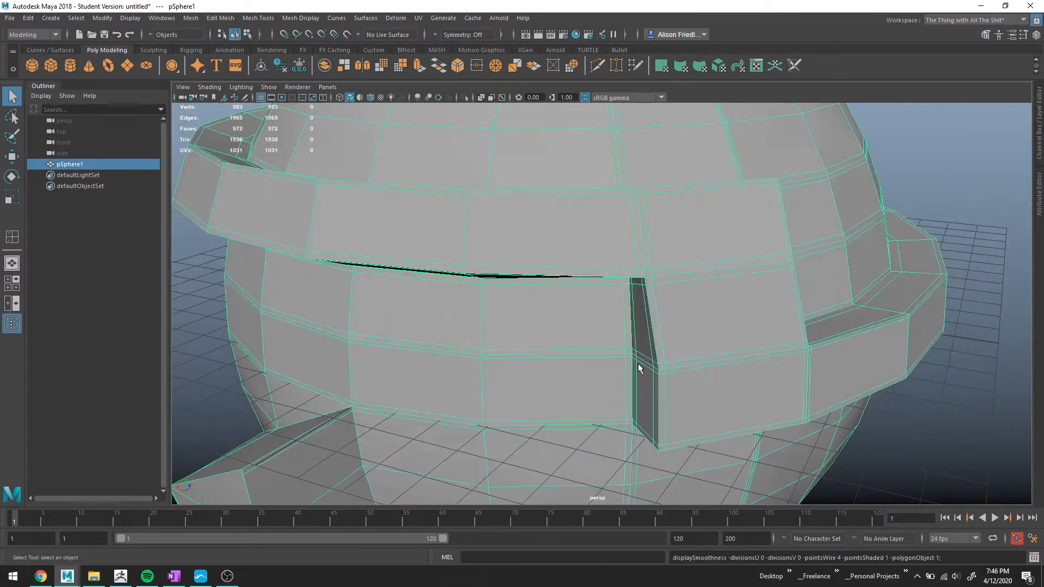
middle_click_drag(638, 364, 598, 292, "alt")
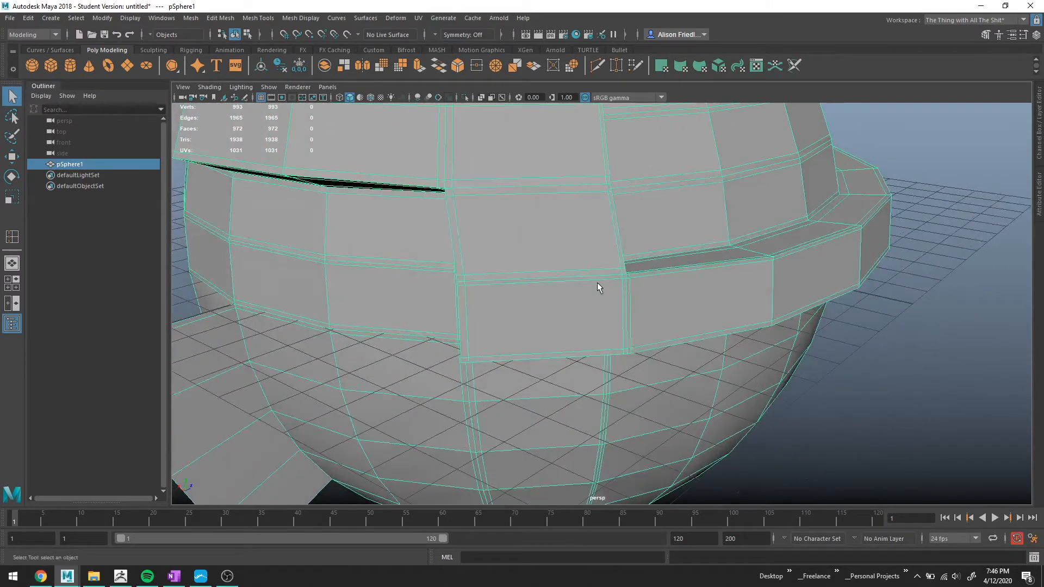
scroll(612, 294, "up", 3)
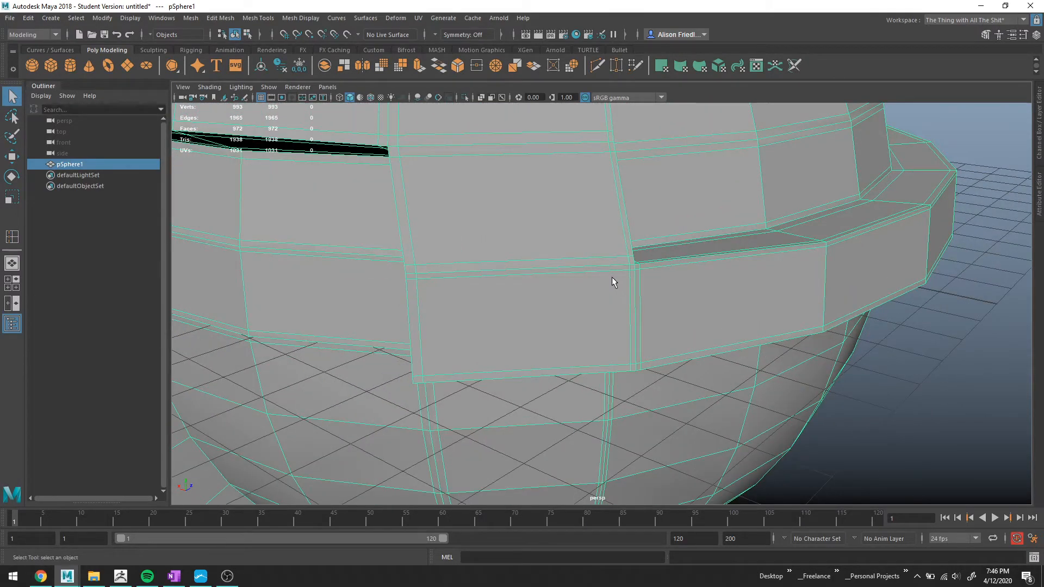
left_click_drag(599, 230, 602, 273, "alt")
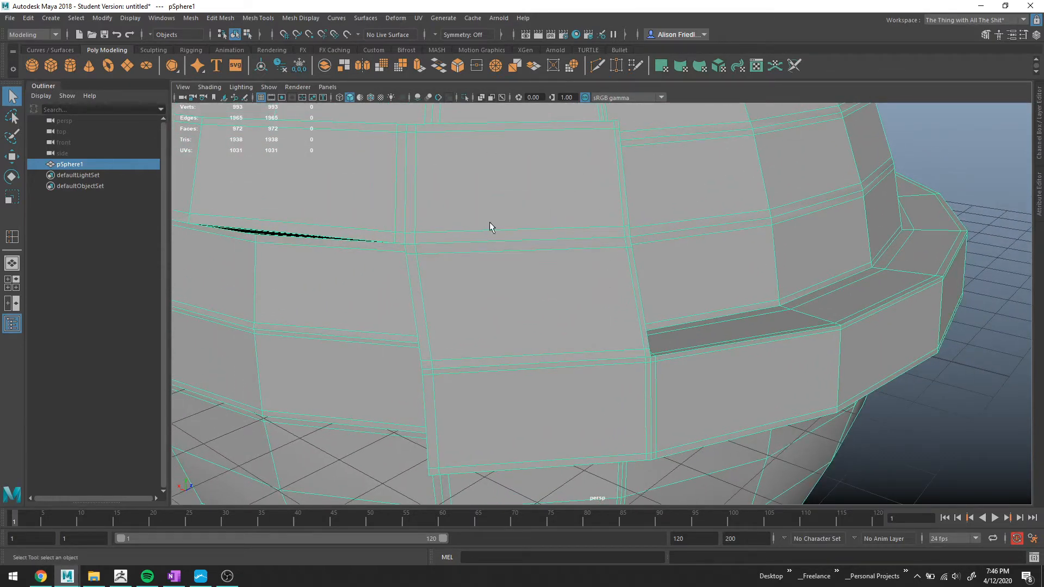
key("3")
scroll(611, 244, "down", 3)
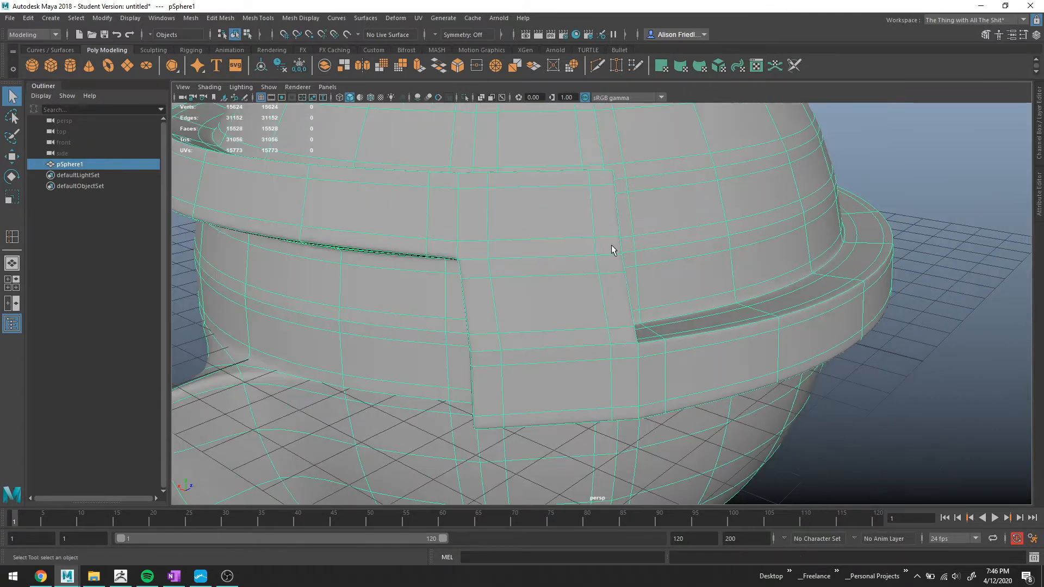
left_click_drag(601, 258, 594, 253, "alt")
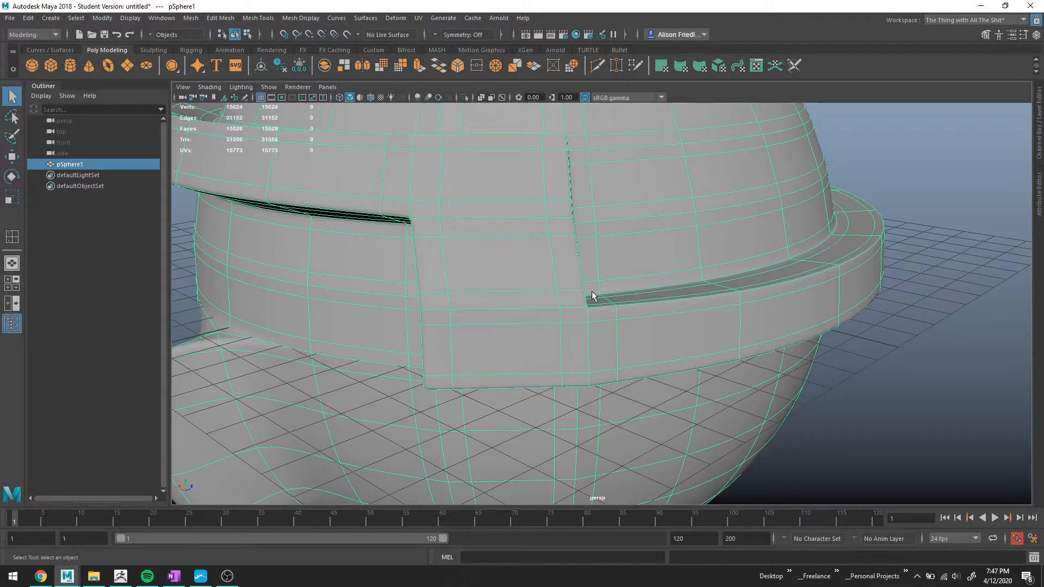
left_click_drag(595, 294, 518, 252, "alt")
right_click_drag(525, 274, 508, 263)
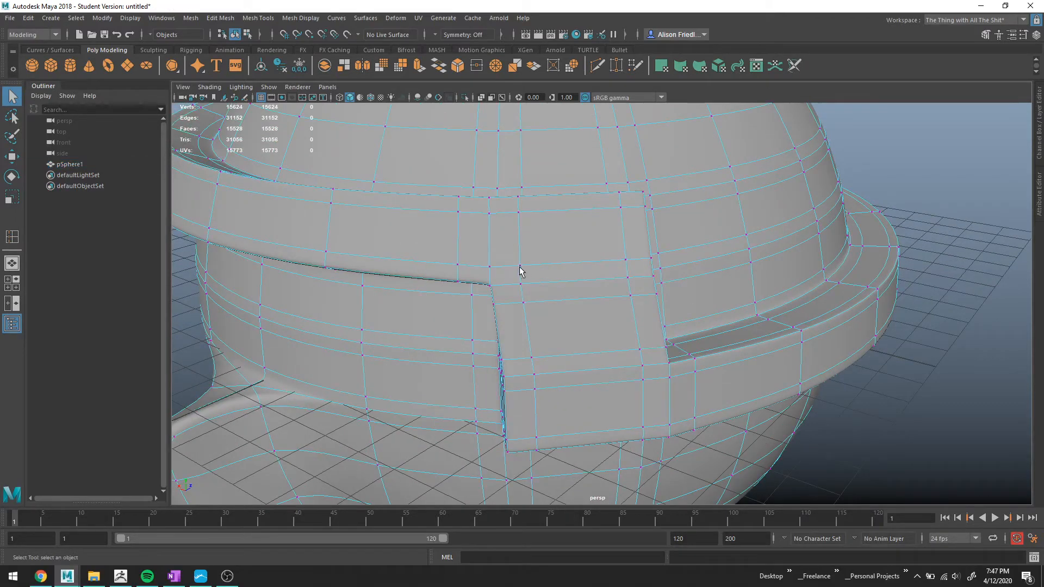
Merge the stray vertices at the visor divider's upper corner to clean up the edge flow.
left_click(520, 266)
double_click(523, 301)
left_click_drag(525, 306, 519, 266)
left_click(518, 69)
left_click_drag(629, 261, 634, 292)
left_click(633, 296, "shift")
key("g")
left_click_drag(703, 325, 682, 310, "alt")
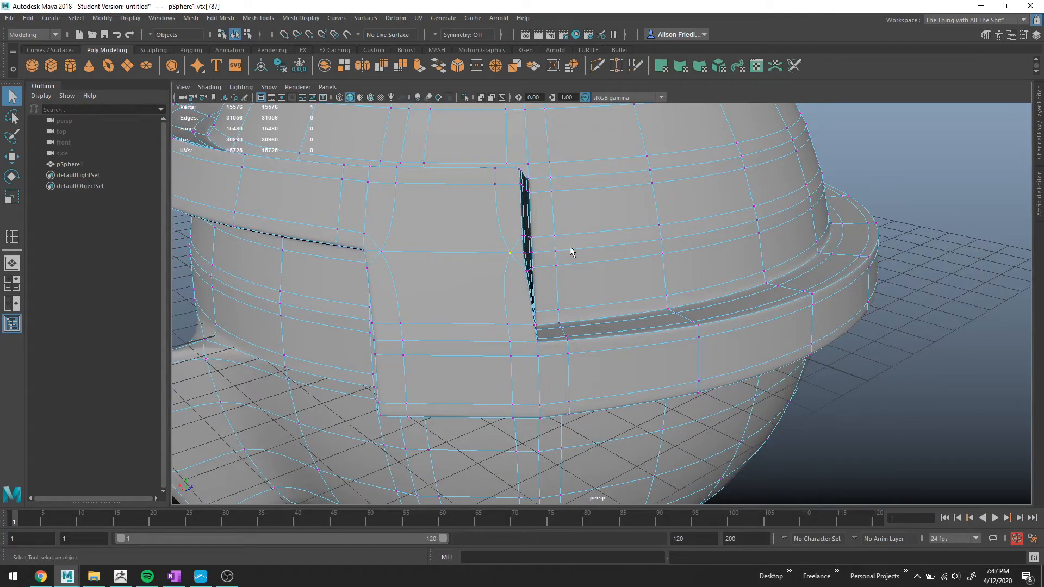
Merge further vertices along the divider's edge beside the visor opening.
left_click(557, 253)
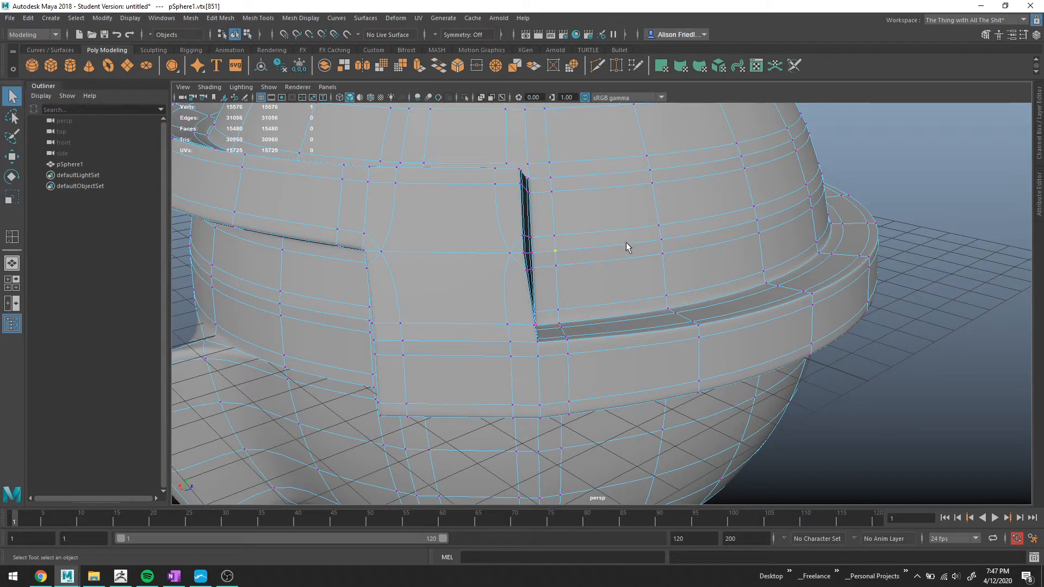
double_click(662, 239, "shift")
left_click_drag(781, 245, 621, 239, "alt")
middle_click_drag(680, 204, 663, 243, "alt")
scroll(663, 242, "up", 3)
middle_click_drag(723, 227, 653, 262, "alt")
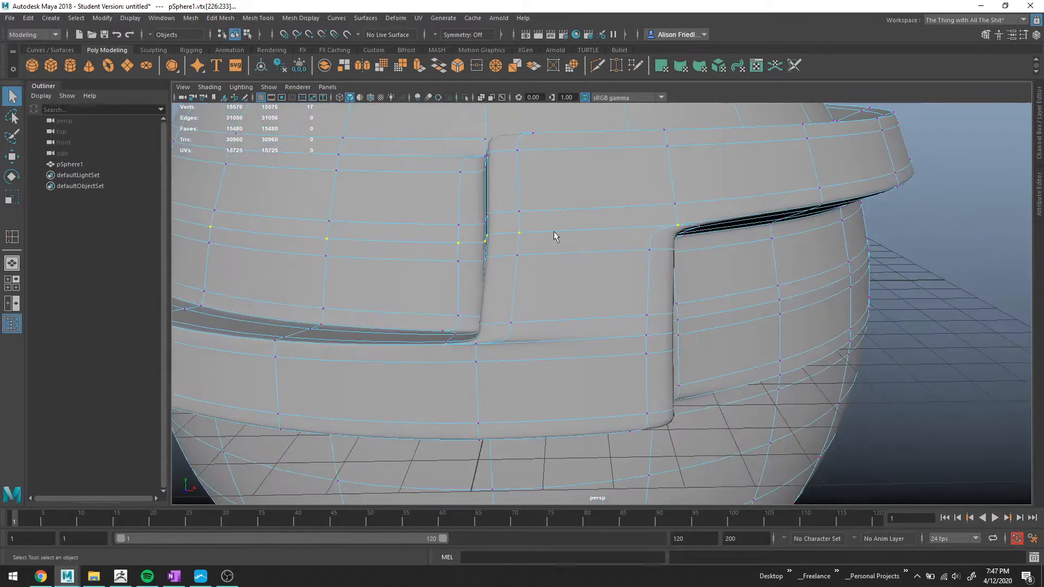
left_click(518, 212)
left_click_drag(553, 275, 560, 273, "alt")
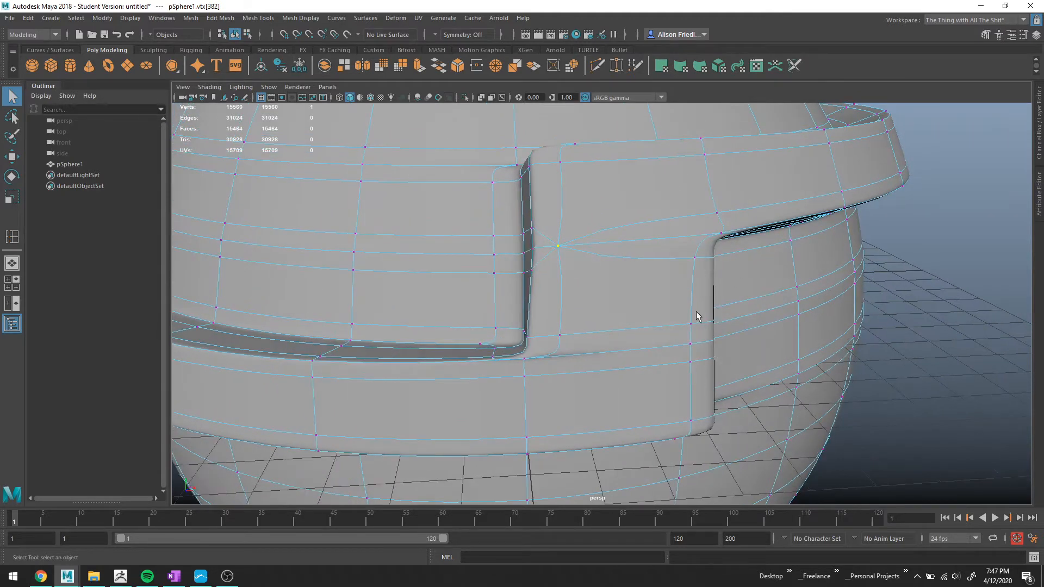
Select the two horizontal edge loops across the visor panel and delete them.
right_click_drag(458, 262, 451, 222)
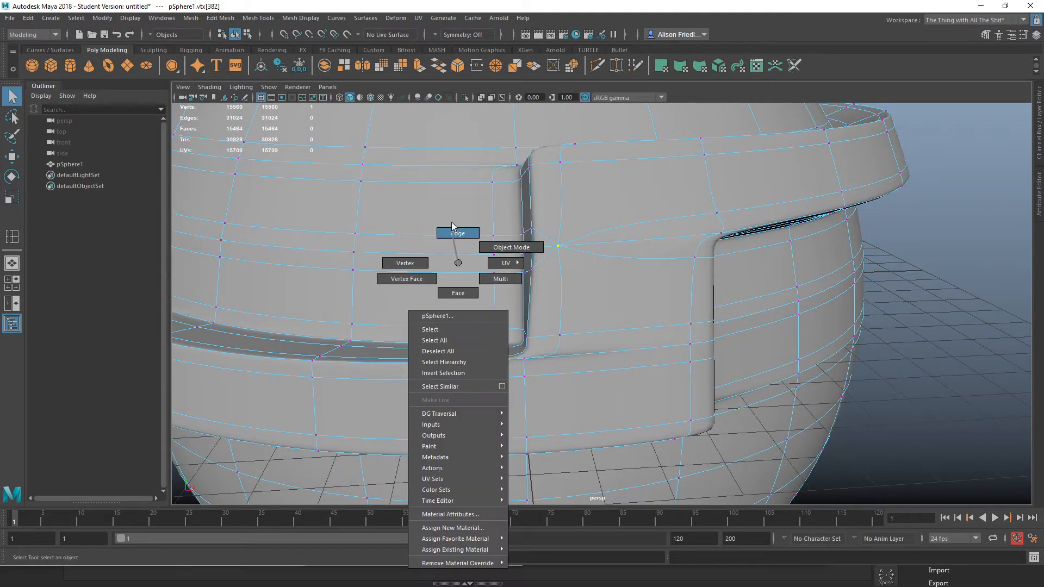
scroll(452, 221, "down", 2)
left_click_drag(457, 237, 518, 278, "alt")
double_click(553, 296)
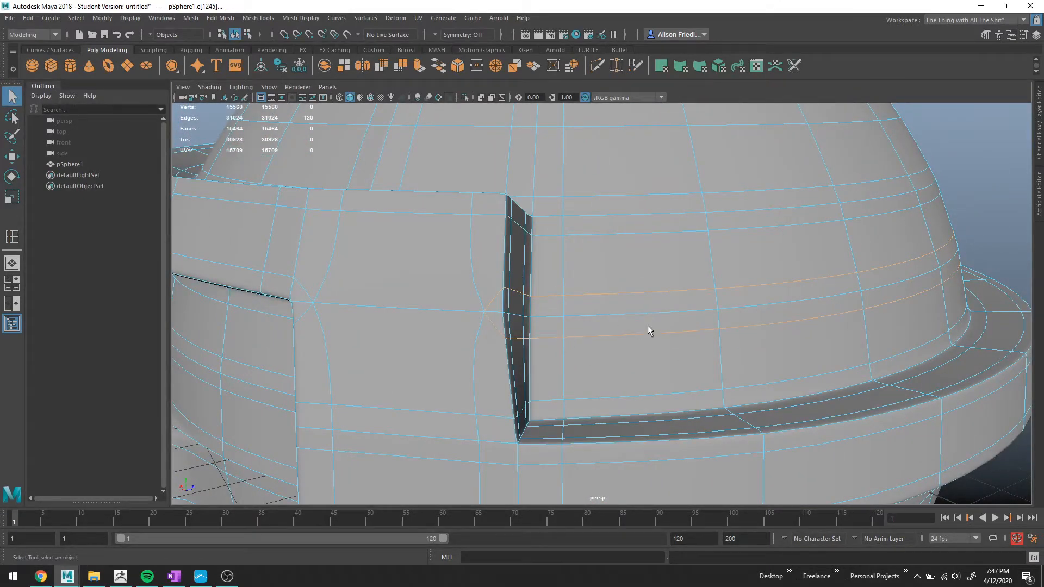
key("ctrl+Delete")
Assign a new Blinn material to the helmet.
scroll(646, 304, "down", 4)
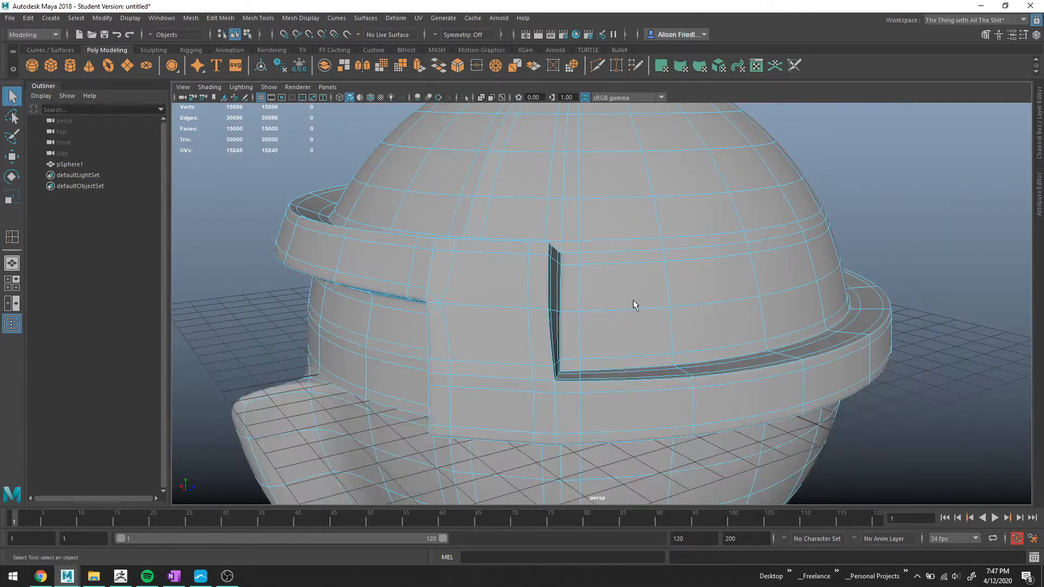
right_click_drag(557, 276, 581, 266)
left_click(961, 260)
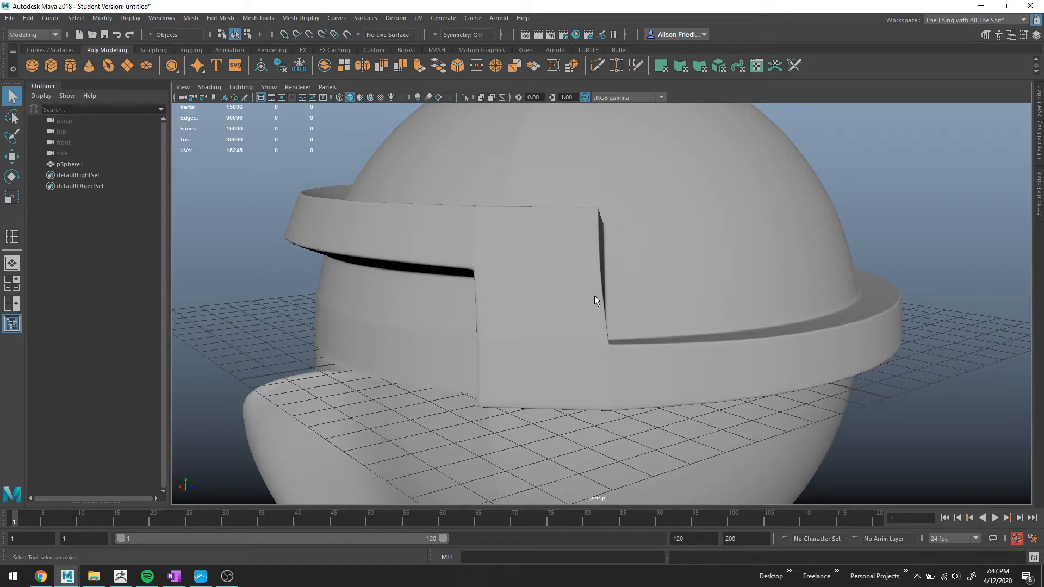
left_click_drag(595, 296, 652, 325, "alt")
right_click_drag(653, 324, 968, 311, "alt")
middle_click_drag(968, 311, 673, 318, "alt")
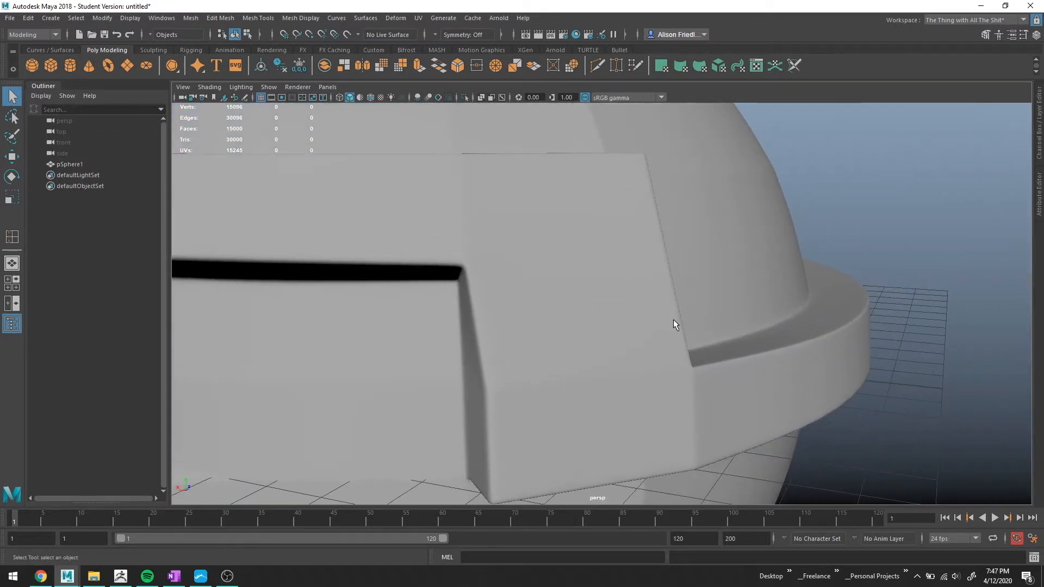
left_click(618, 240)
right_click_drag(618, 240, 617, 507)
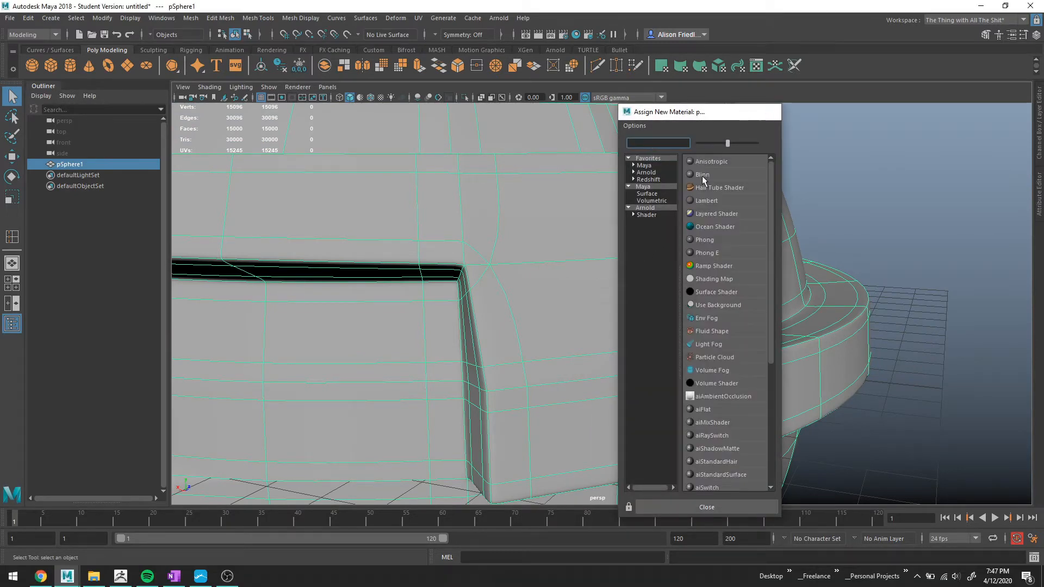
left_click(702, 175)
left_click_drag(703, 176, 714, 231, "alt")
right_click_drag(466, 207, 494, 184)
left_click_drag(800, 220, 749, 235, "alt")
left_click(786, 213)
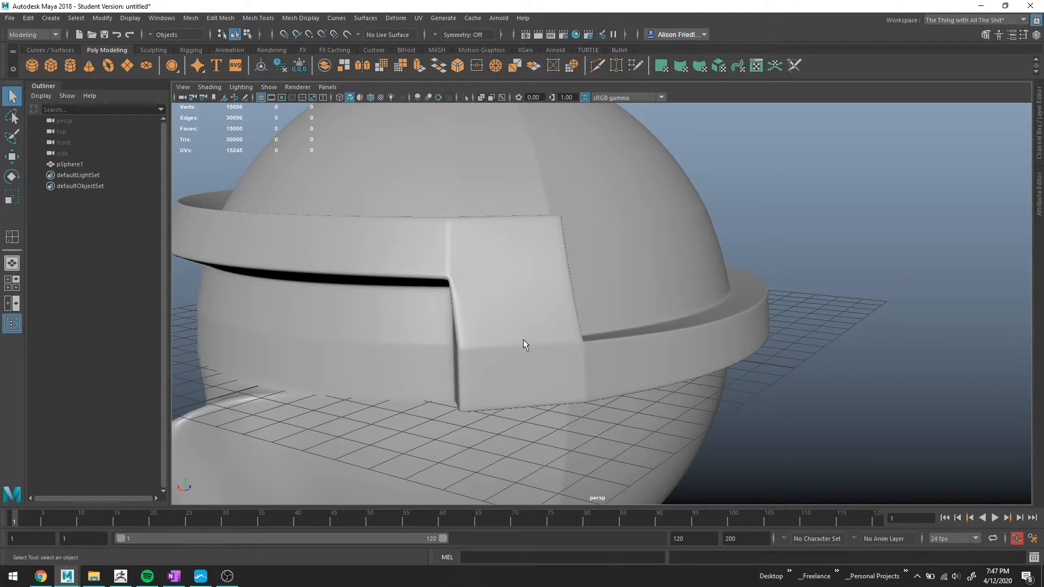
Merge a short edge at the visor divider's lower corner into a single vertex.
right_click_drag(523, 340, 569, 341, "alt")
middle_click_drag(569, 342, 566, 299, "alt")
left_click(550, 272)
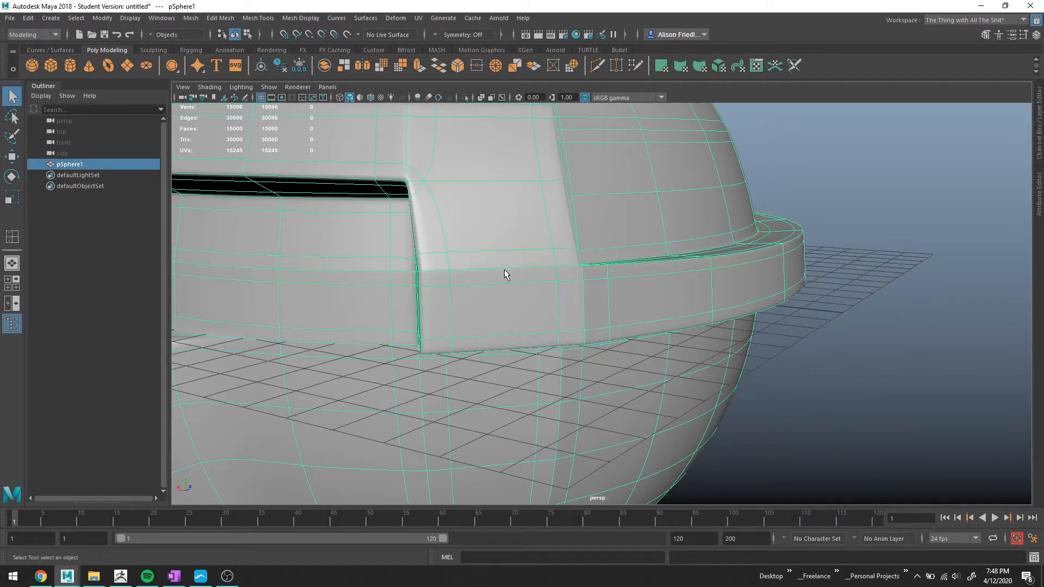
right_click_drag(534, 259, 572, 229)
left_click(555, 260)
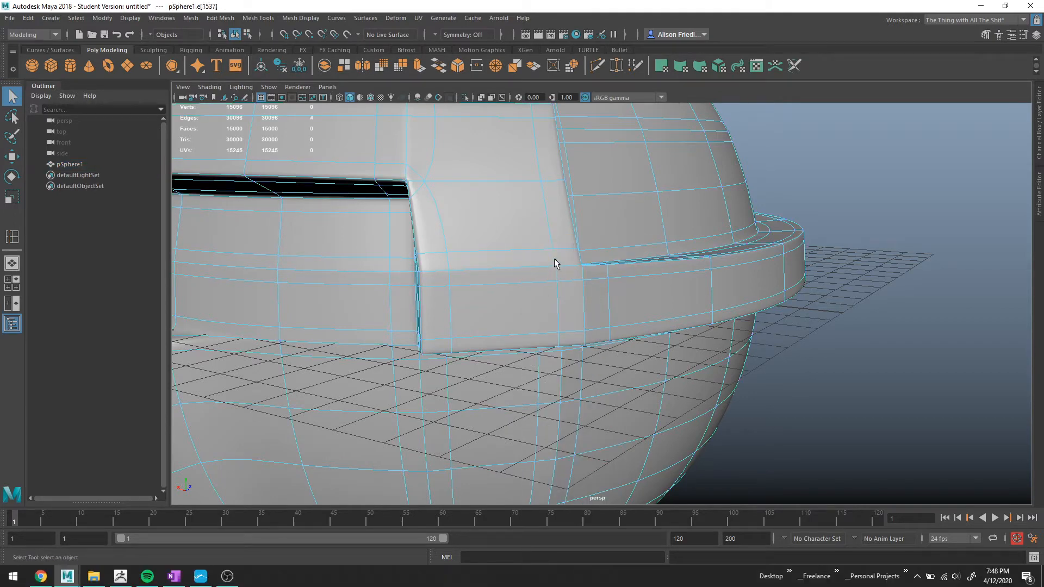
left_click(494, 70)
Merge the short edge where the divider's other side meets the brim band.
right_click_drag(470, 275, 465, 245)
double_click(481, 280, "shift")
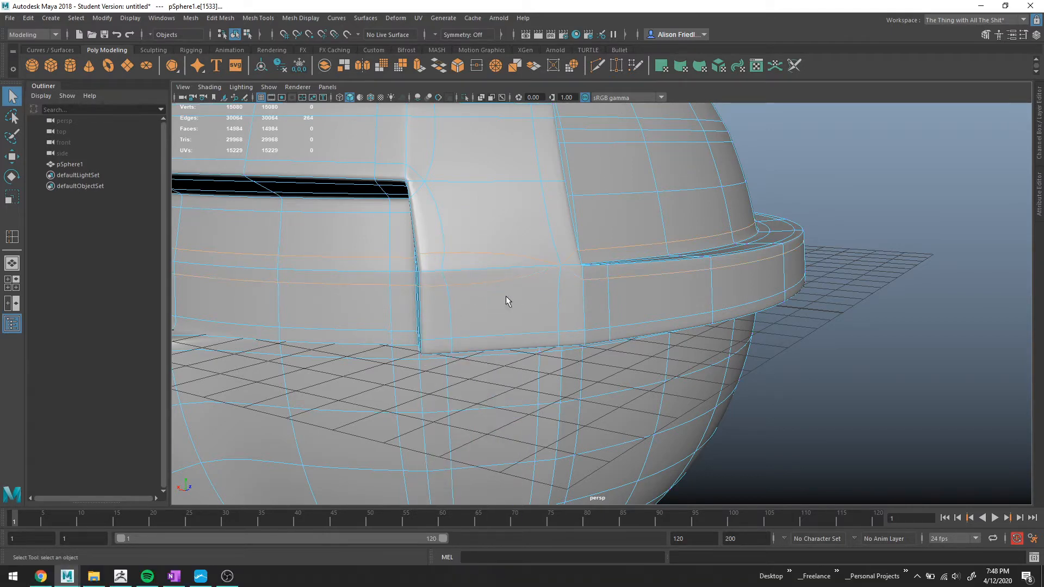
scroll(506, 301, "down", 5)
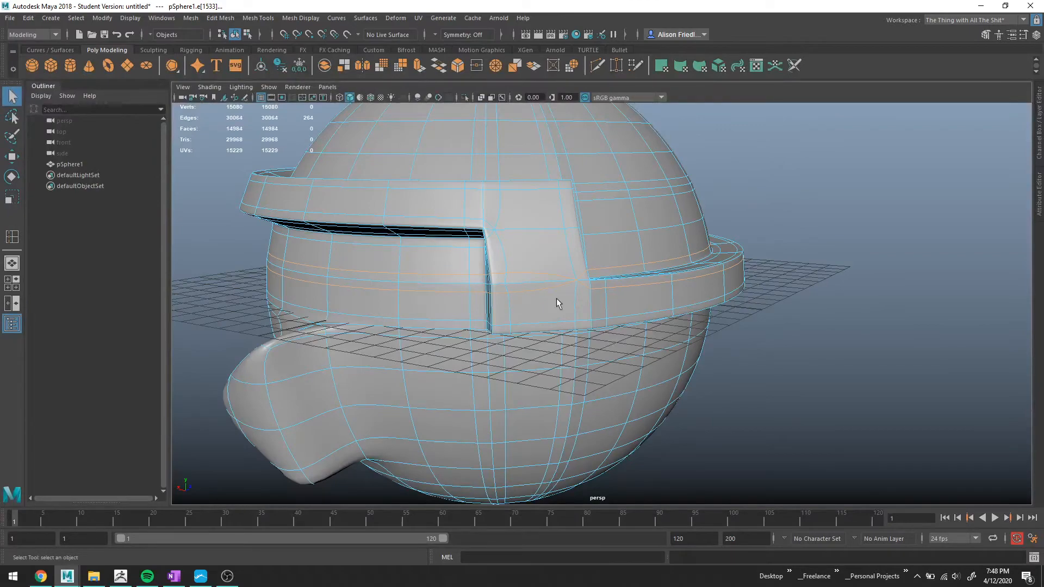
left_click_drag(557, 303, 657, 298, "alt")
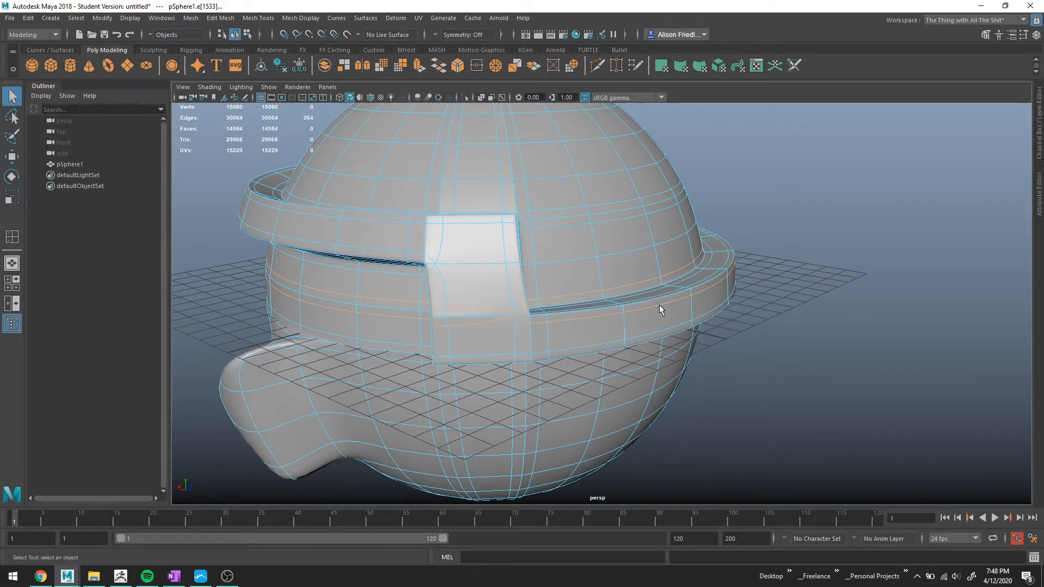
left_click_drag(539, 315, 697, 335, "alt")
middle_click_drag(701, 303, 629, 311, "alt")
scroll(629, 312, "up", 4)
left_click_drag(536, 317, 546, 319, "alt")
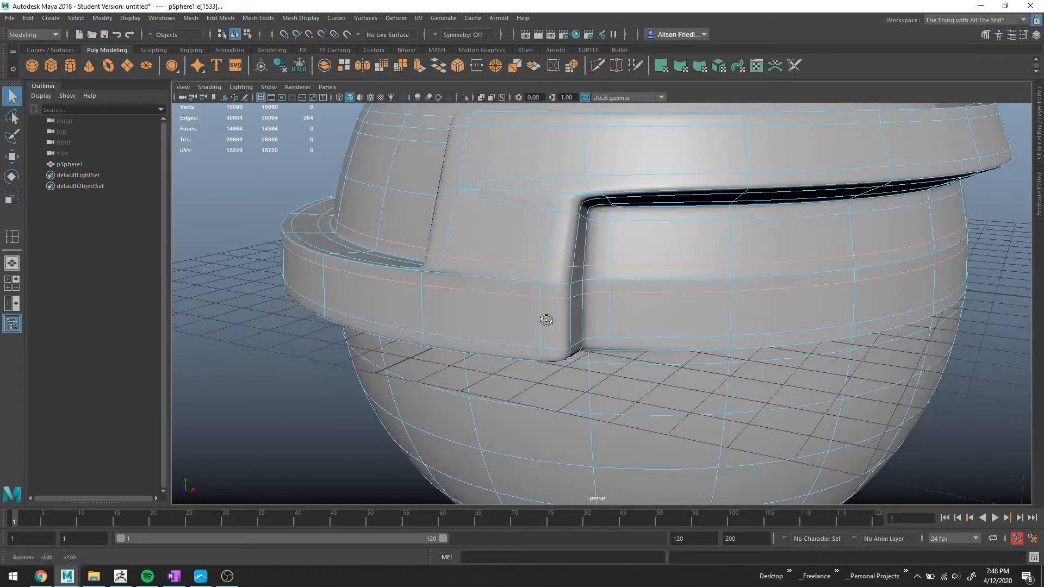
left_click(541, 275)
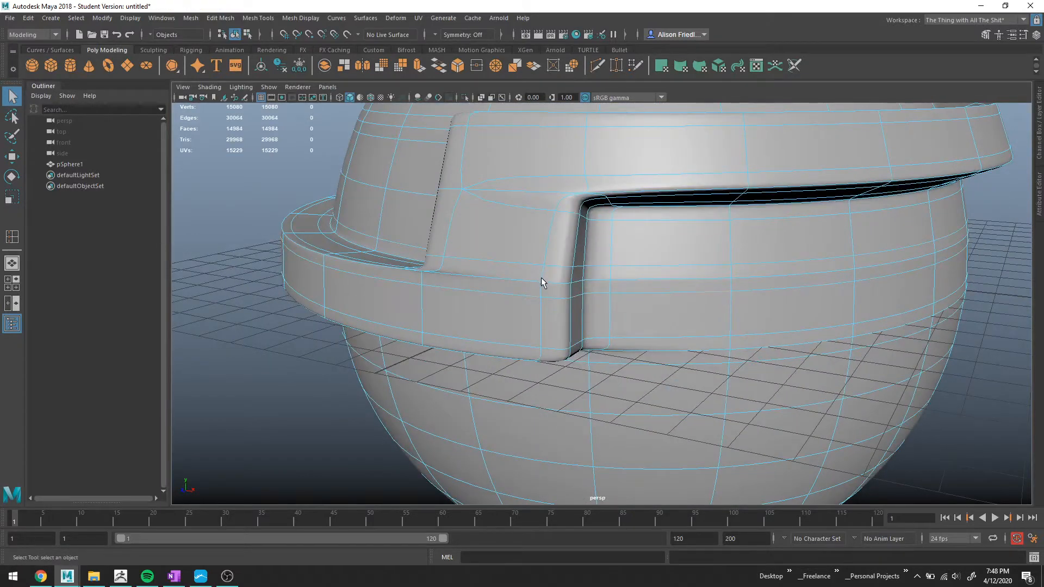
left_click(495, 67)
Select the two horizontal edge loops across the band beneath the visor opening and delete them.
right_click_drag(636, 273, 635, 257)
double_click(634, 269)
double_click(629, 293, "shift")
scroll(748, 293, "down", 3)
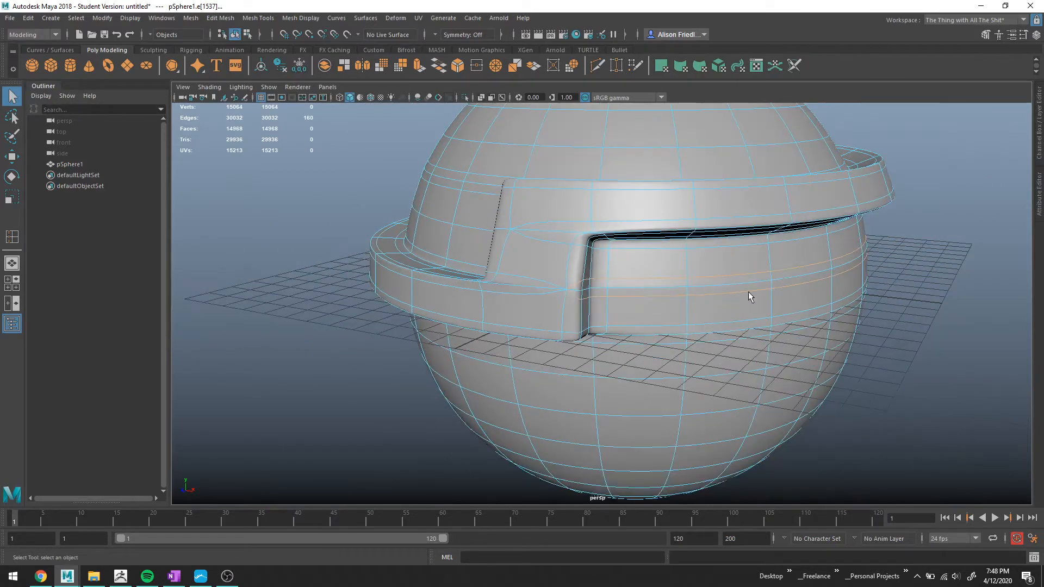
left_click_drag(675, 282, 648, 288, "alt")
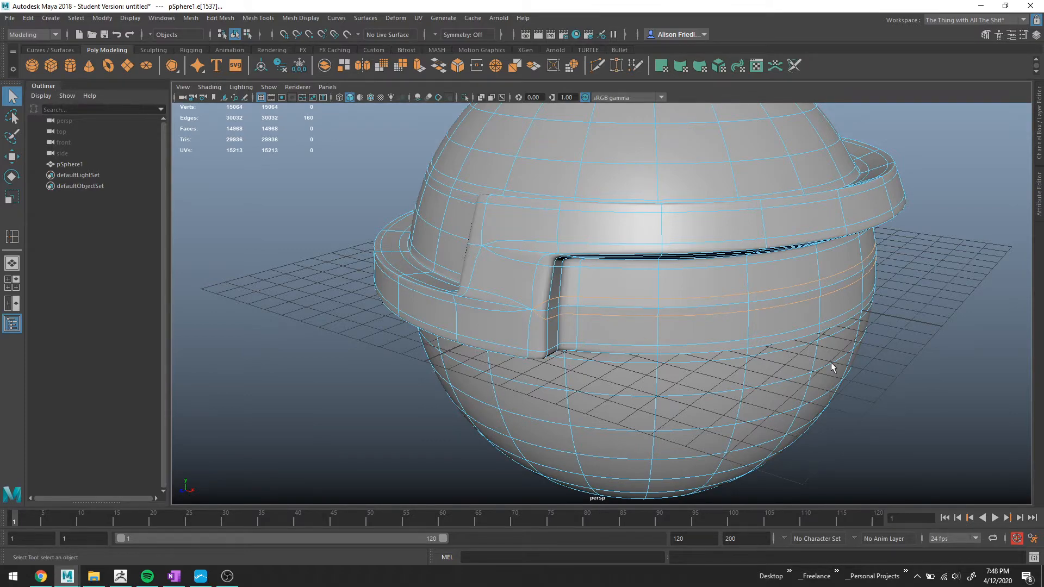
left_click_drag(831, 362, 565, 280, "alt")
key("Delete")
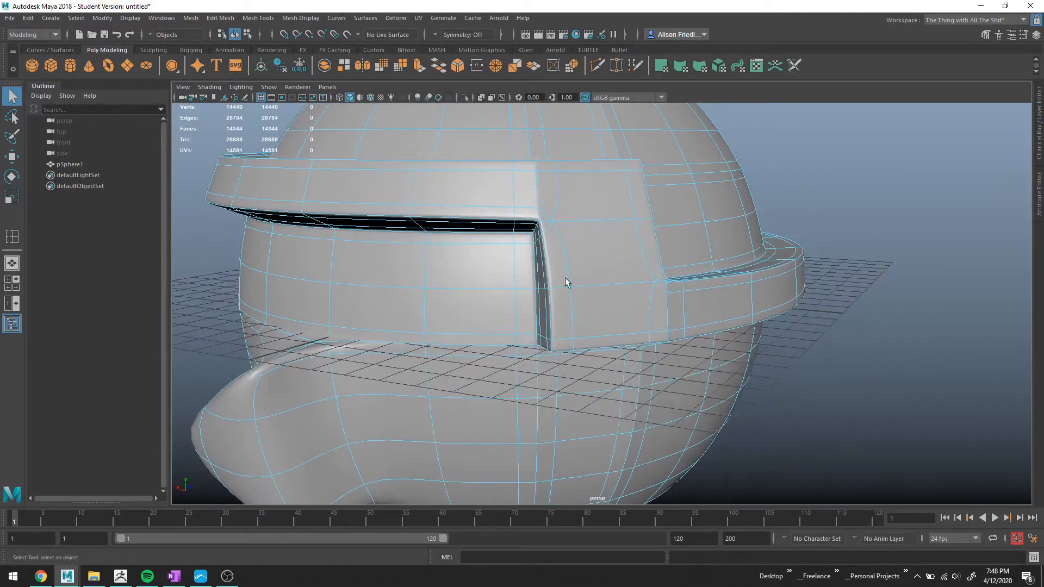
Inspect the divider and brim area in smooth preview and in the unsmoothed cage.
middle_click_drag(588, 223, 588, 244, "alt")
right_click_drag(567, 244, 612, 225)
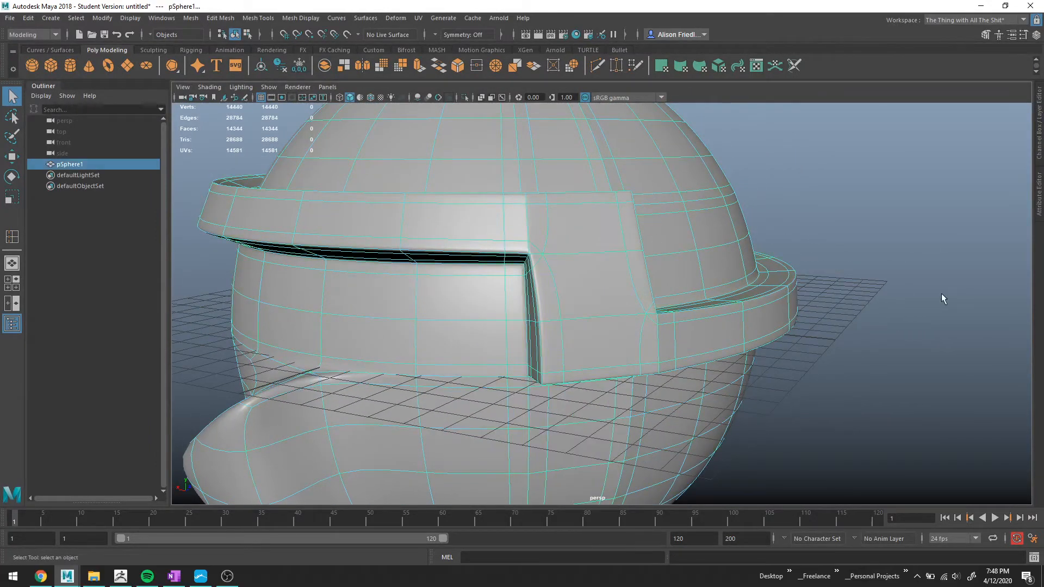
left_click(941, 293)
left_click_drag(612, 278, 505, 216, "alt")
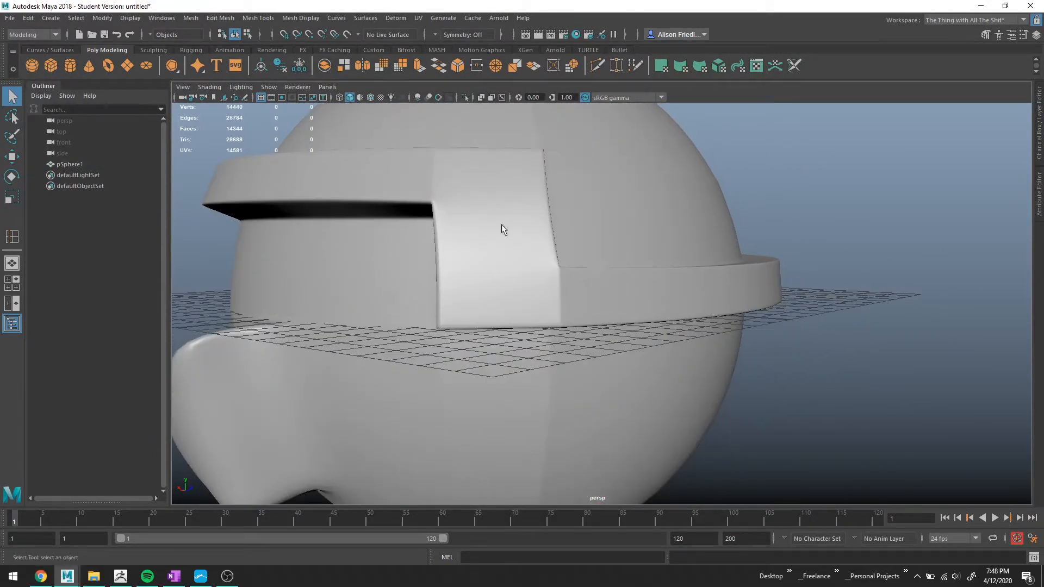
left_click(581, 297)
scroll(581, 297, "up", 3)
right_click_drag(537, 276, 531, 256)
key("1")
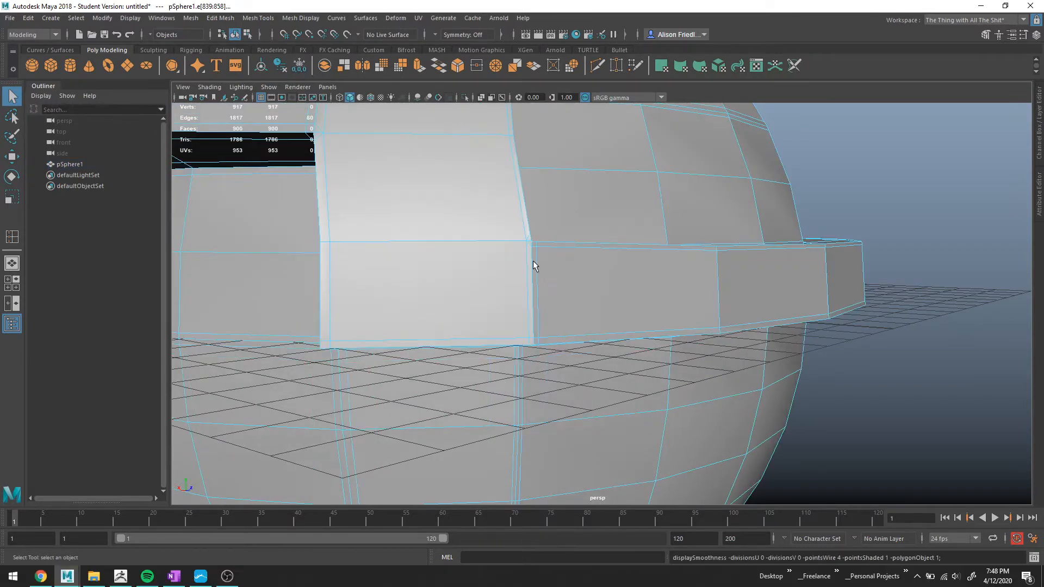
scroll(530, 258, "up", 2)
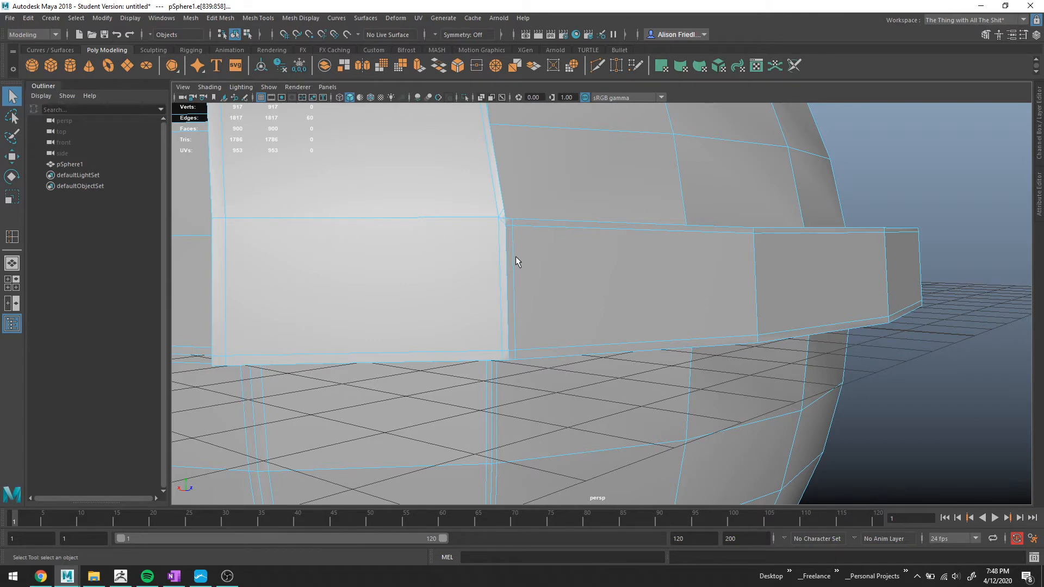
key("3")
scroll(534, 272, "down", 2)
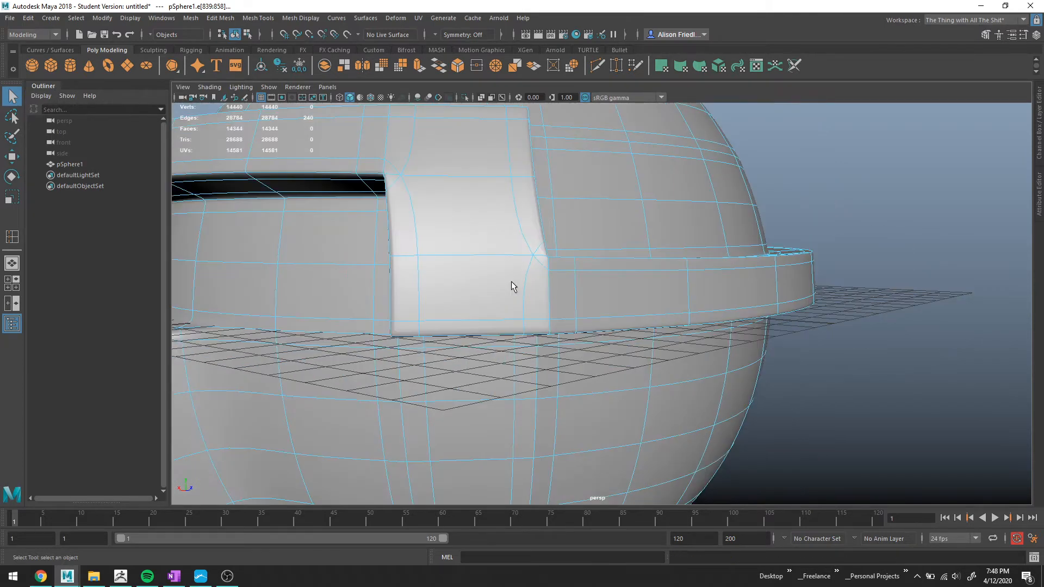
middle_click_drag(552, 277, 585, 292, "alt")
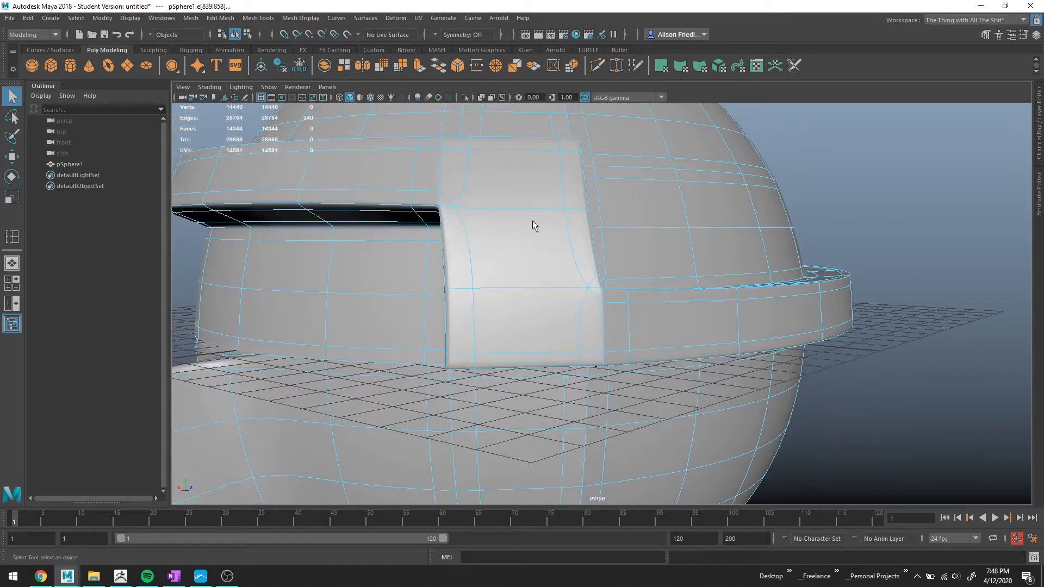
scroll(641, 316, "up", 3)
left_click_drag(641, 315, 580, 308, "alt")
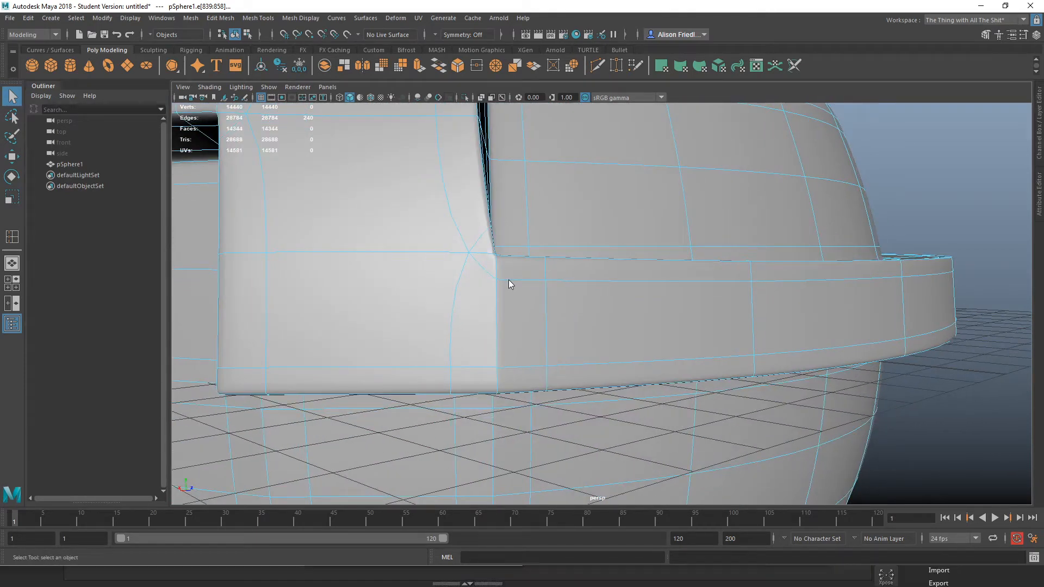
Merge the two small edges at the divider's corner beside the brim into one vertex.
right_click(506, 263)
key("1")
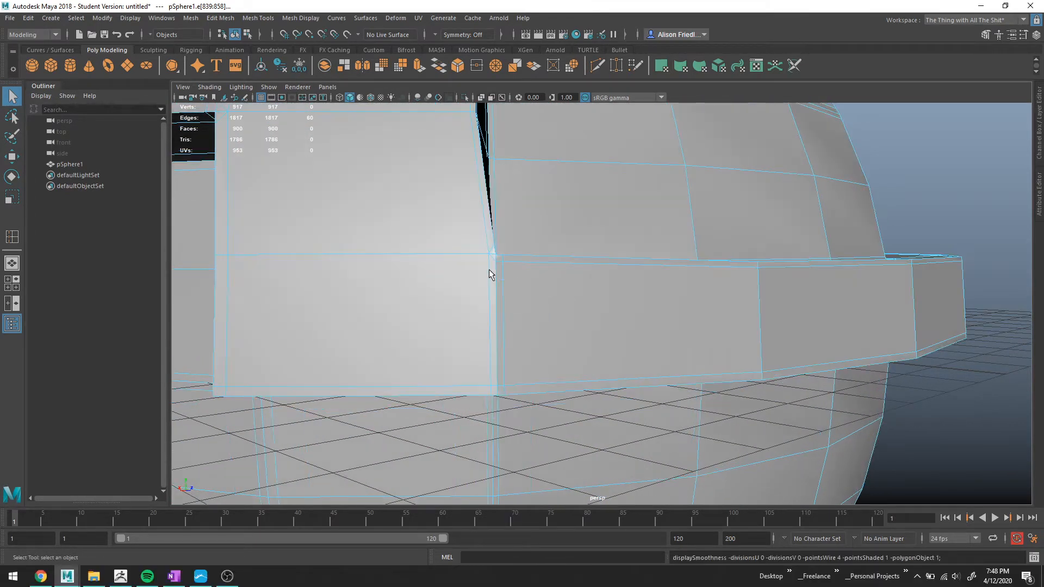
left_click(492, 260)
scroll(513, 274, "up", 5)
middle_click_drag(444, 276, 501, 293, "alt")
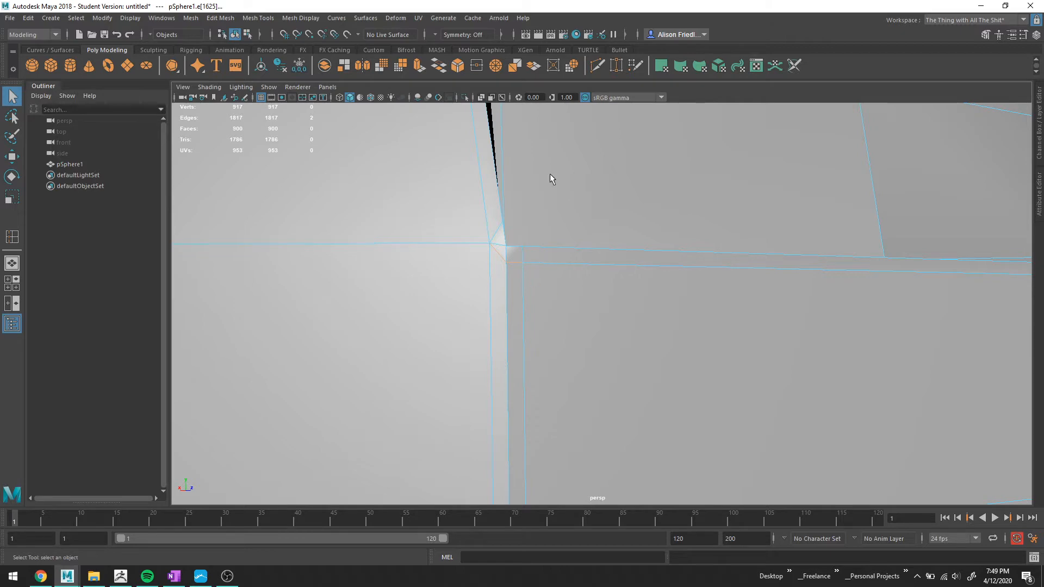
left_click(497, 67)
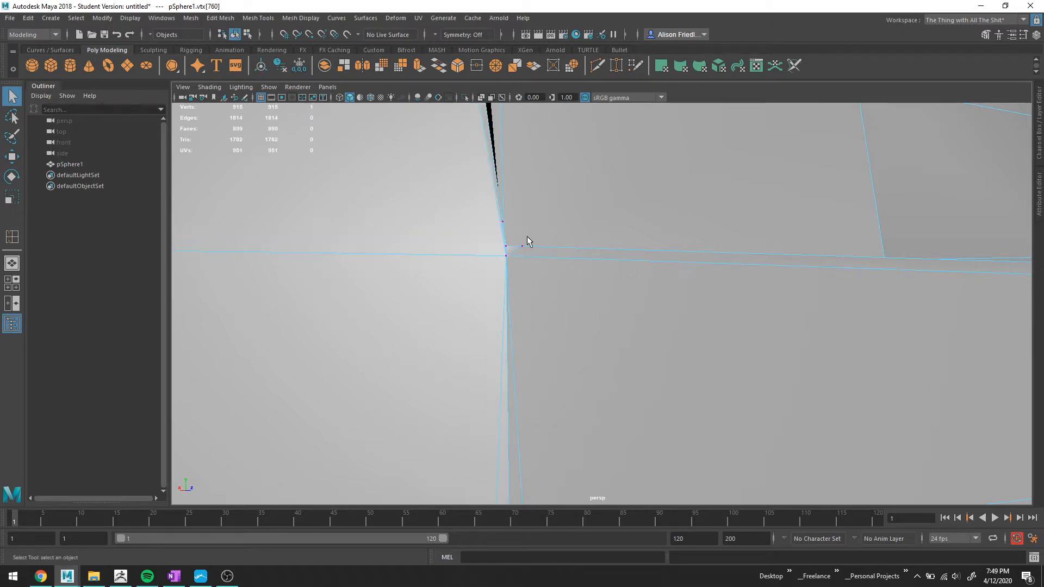
Delete the vertical edge loop running down through the divider's corner into the brim band.
key("3")
scroll(514, 257, "down", 5)
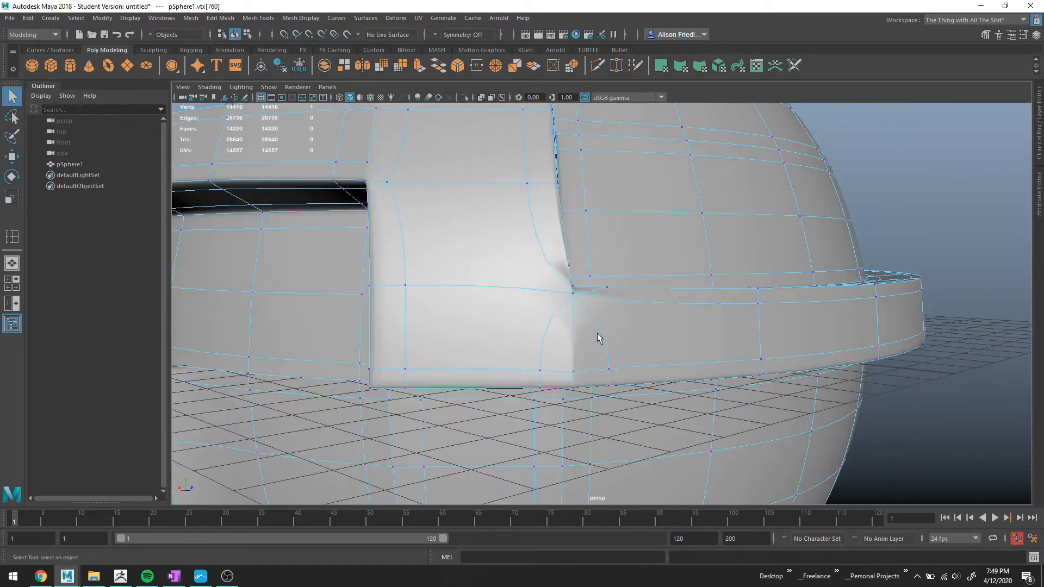
left_click_drag(576, 319, 536, 307, "alt")
left_click_drag(490, 279, 532, 323, "alt")
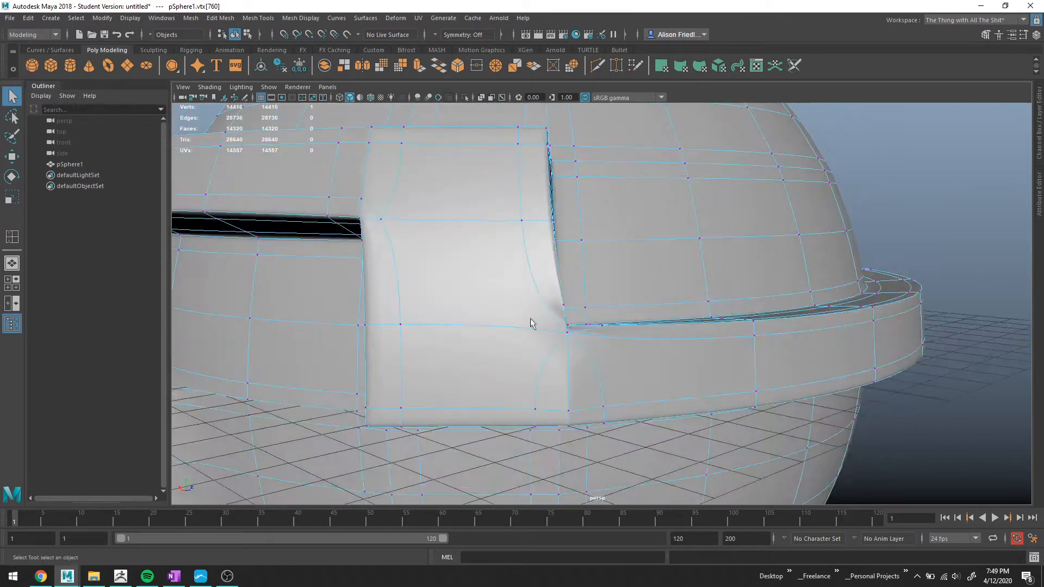
right_click_drag(550, 343, 568, 318)
left_click(561, 344)
key("ctrl+Delete")
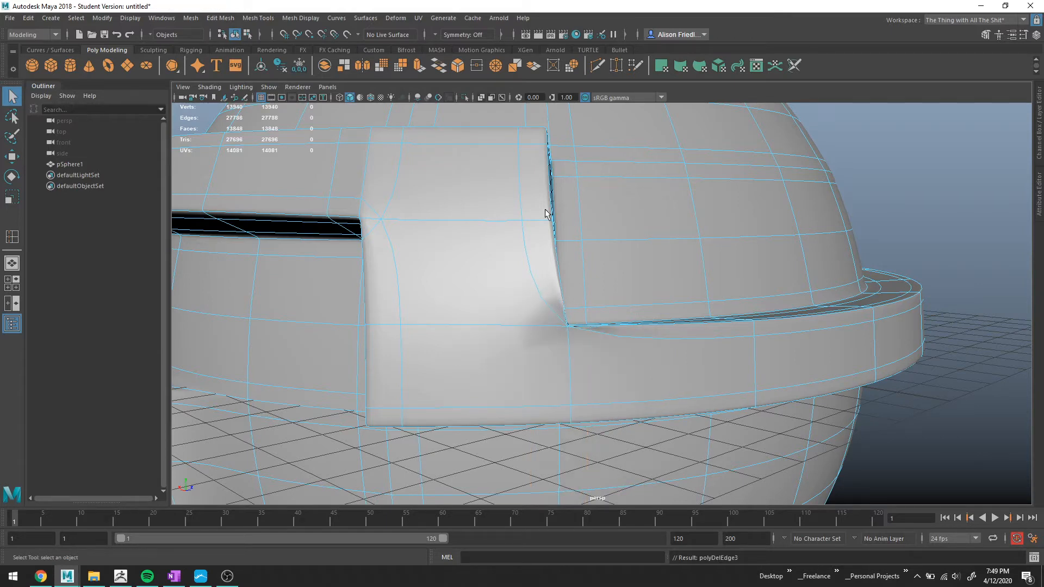
Move the vertex at the divider's lower corner down toward the brim.
left_click_drag(546, 212, 530, 185, "alt")
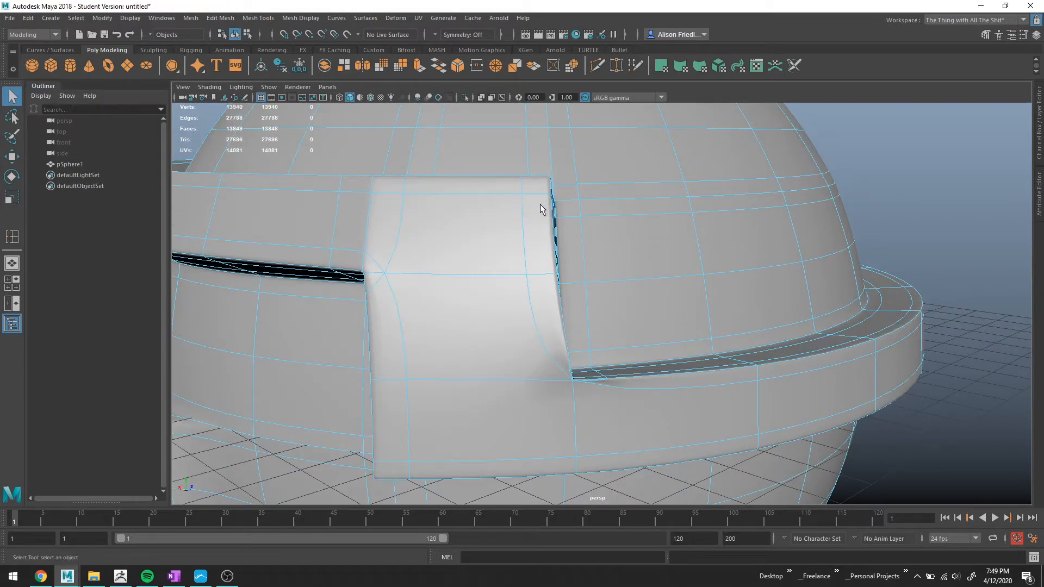
double_click(481, 178)
scroll(576, 389, "up", 5)
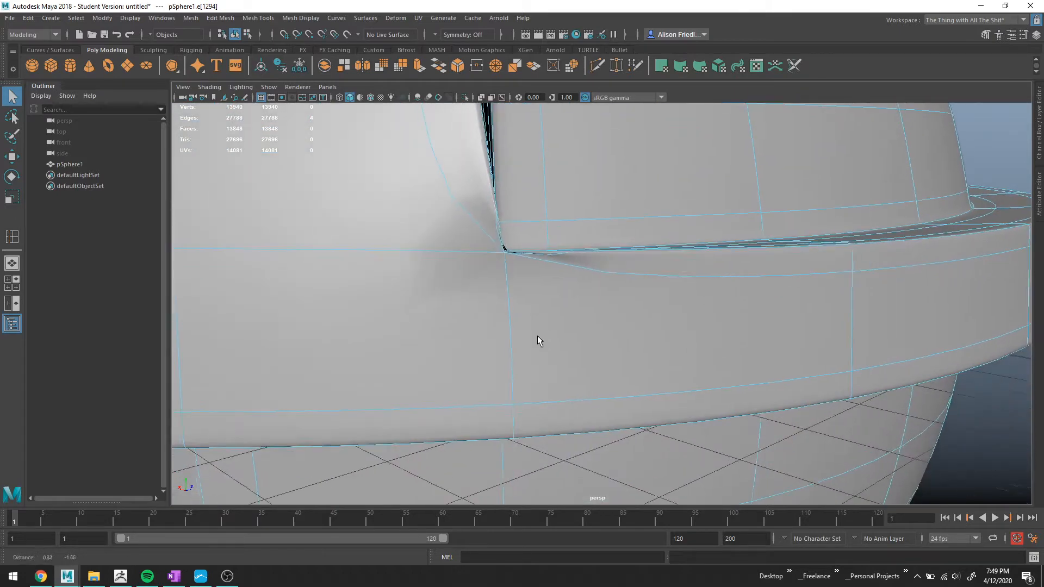
scroll(511, 318, "up", 2)
key("1")
right_click_drag(463, 260, 410, 261)
left_click(443, 223)
left_click_drag(492, 248, 543, 320, "alt")
key("w")
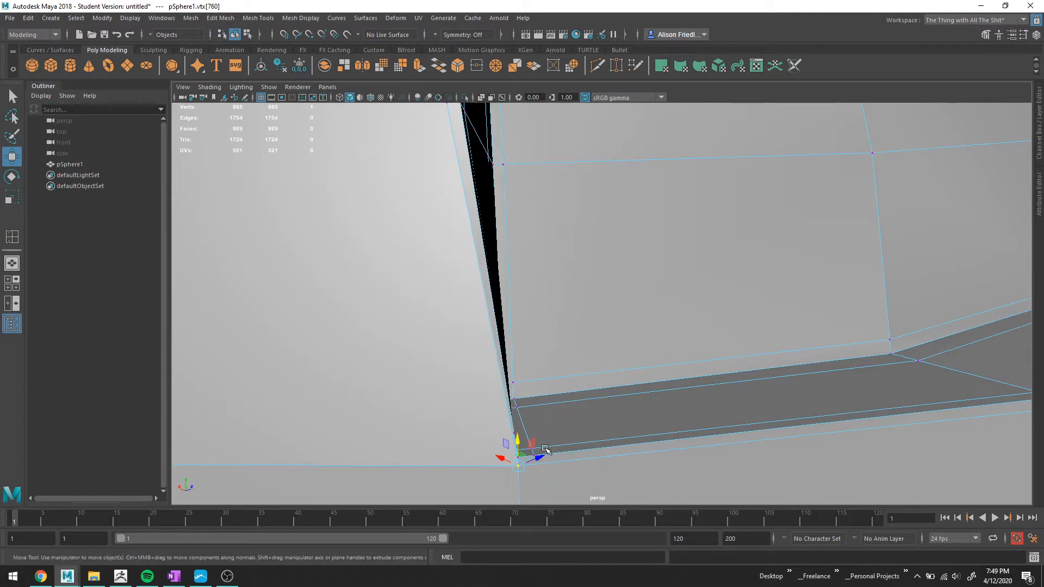
left_click_drag(516, 446, 499, 461)
key("3")
scroll(560, 400, "down", 7)
middle_click_drag(577, 389, 575, 324, "alt")
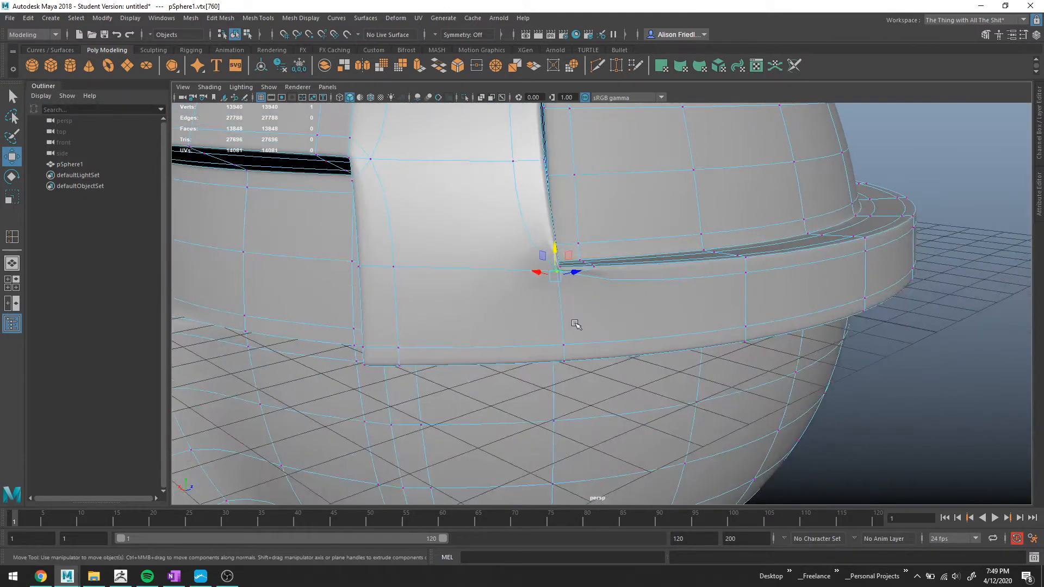
scroll(569, 318, "up", 4)
middle_click_drag(622, 284, 641, 303, "alt")
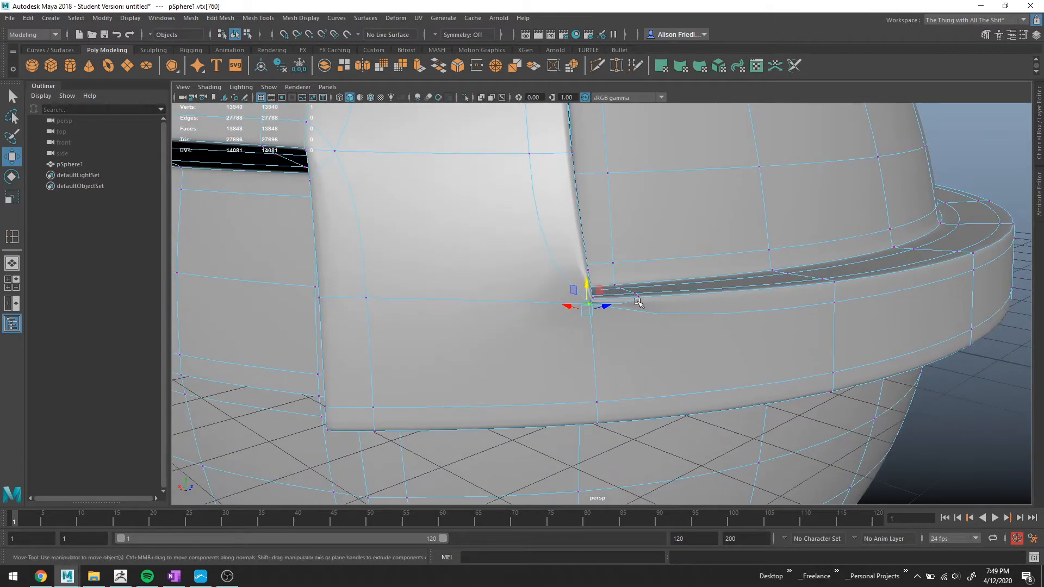
Undo the vertex move, the edge loop deletion and the corner merge.
key("ctrl+z")
key("ctrl+z")
key("ctrl+z")
key("ctrl+z")
key("ctrl+z")
key("ctrl+z")
key("ctrl+z")
key("ctrl+z")
key("ctrl+z")
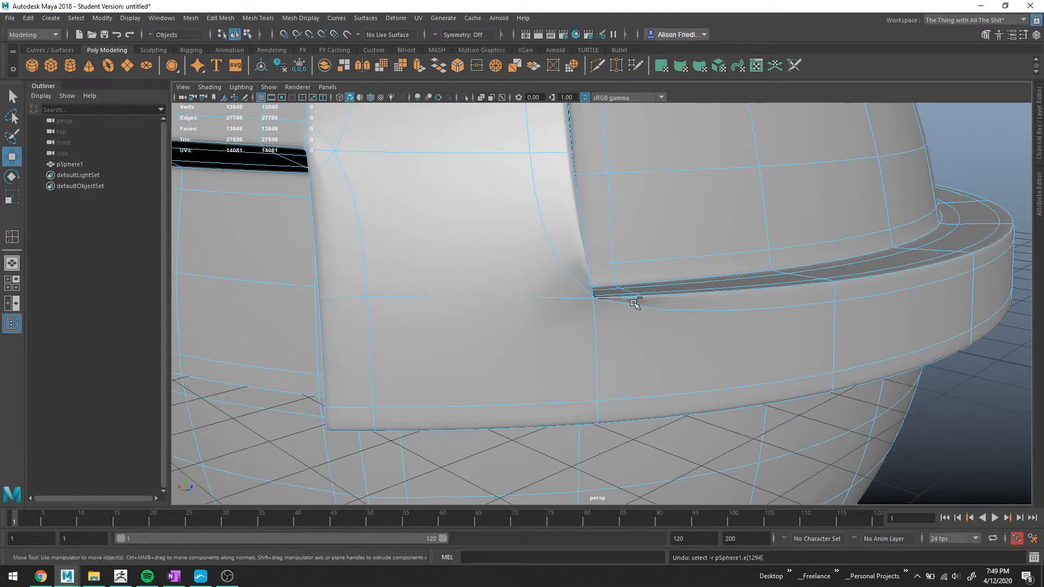
key("ctrl+z")
key("ctrl+z")
key("ctrl+z")
key("ctrl+z")
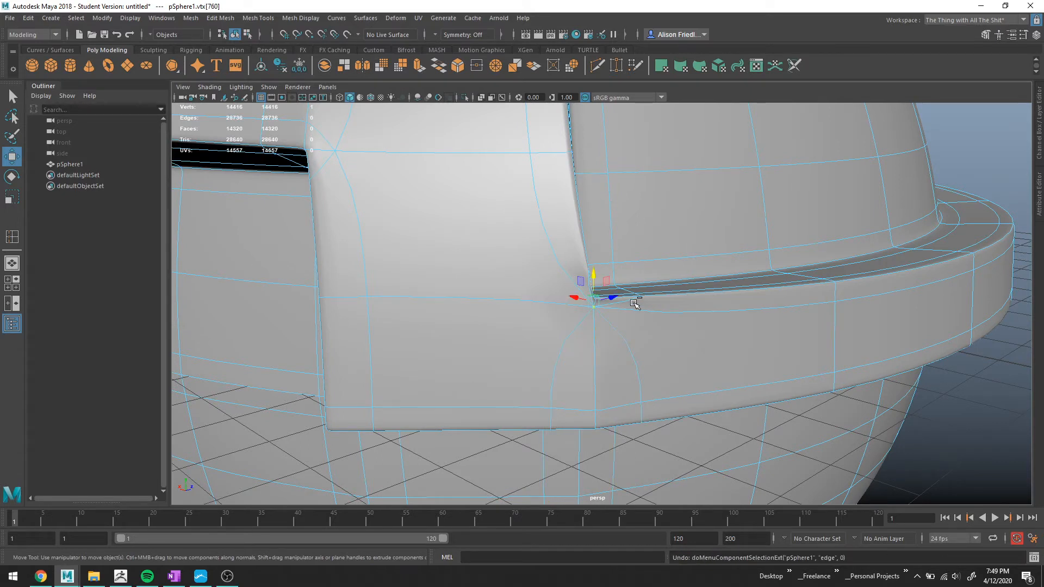
Insert a vertical edge loop through the brim band just beside the visor divider's edge.
key("q")
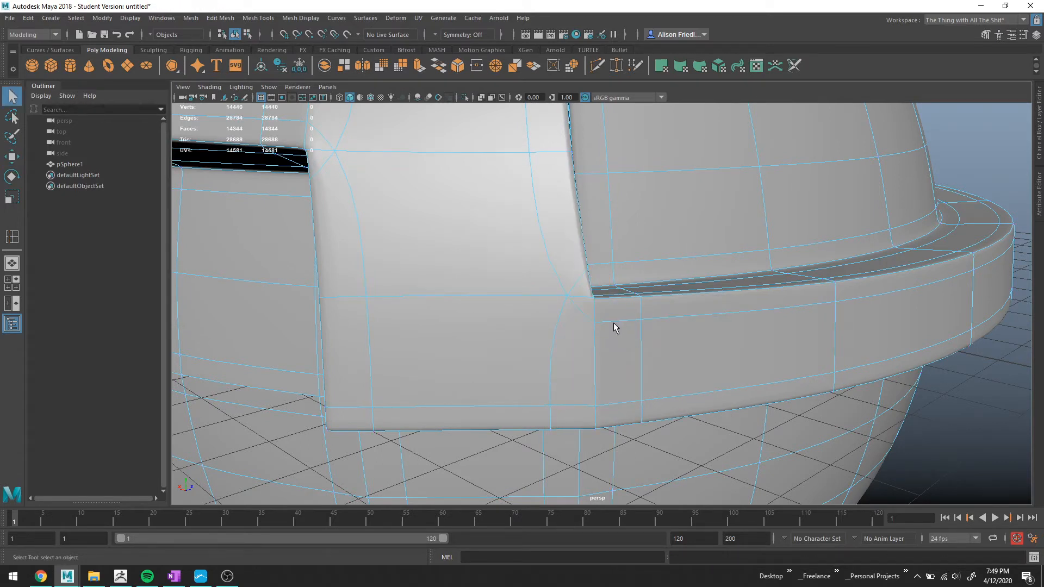
right_click_drag(615, 320, 619, 286)
left_click(301, 18)
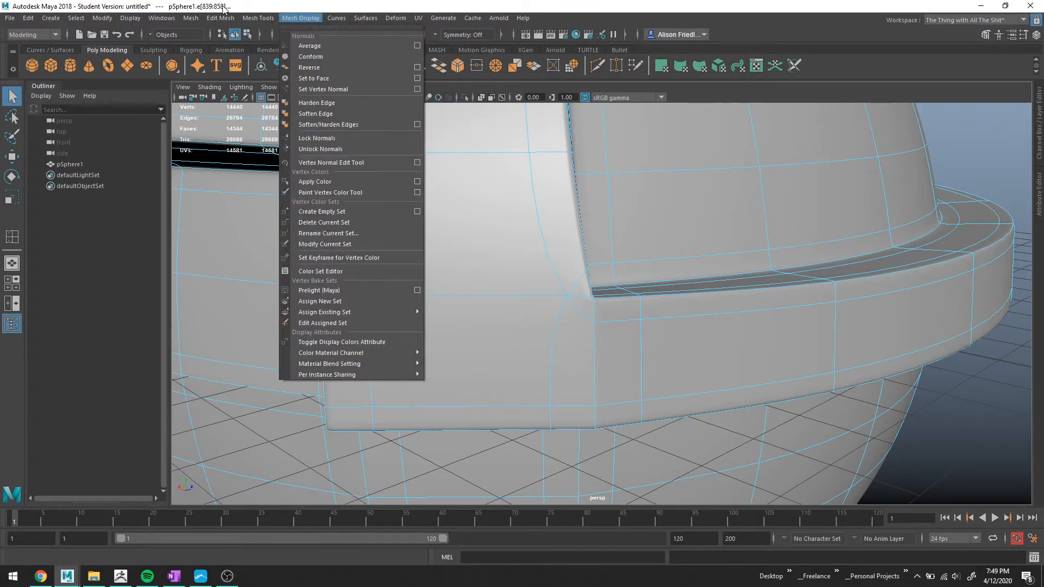
mouse_move(260, 19)
left_click(282, 100)
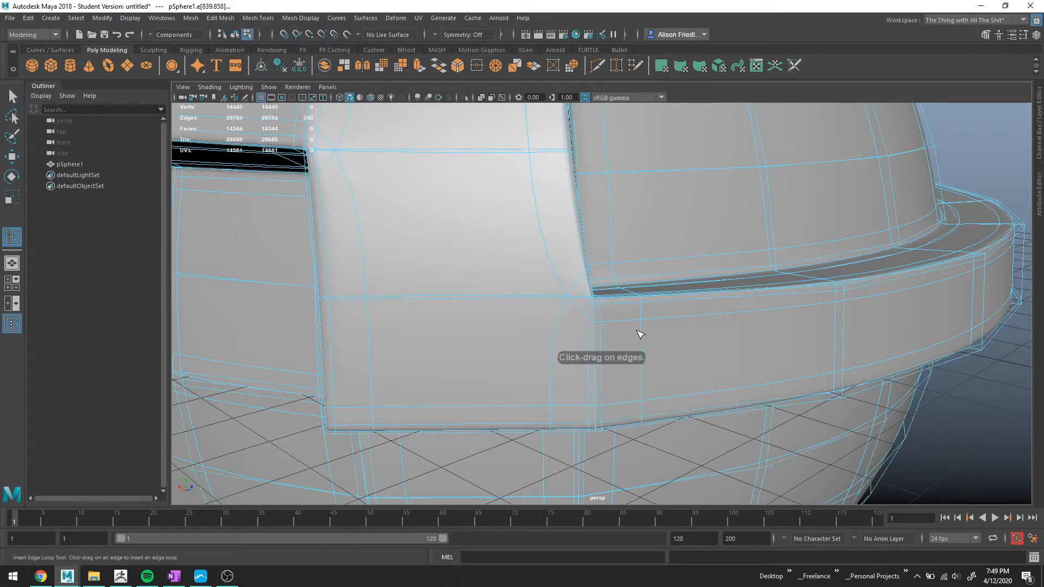
key("1")
left_click_drag(605, 325, 604, 316)
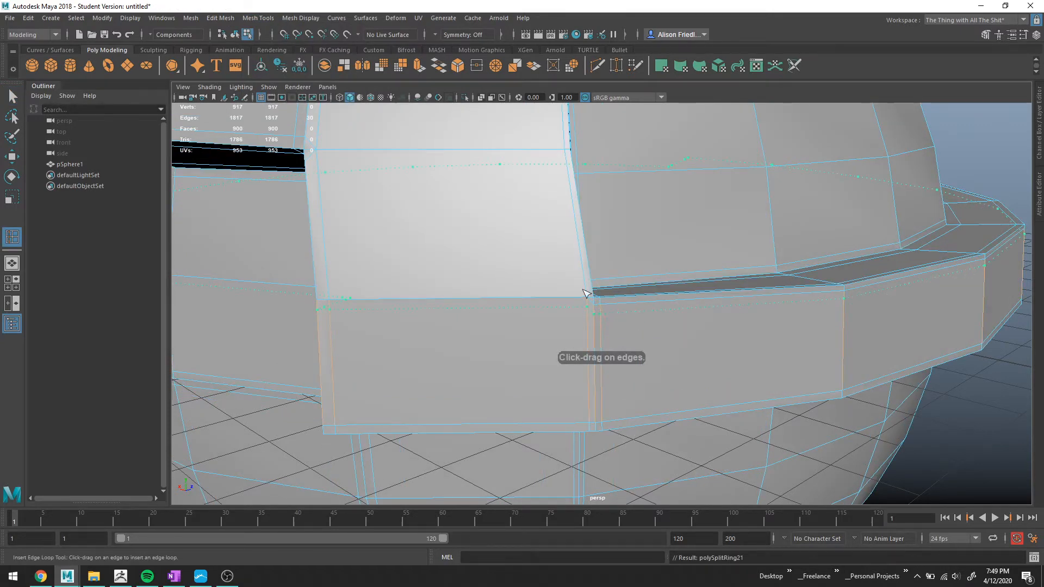
Merge the short edge where the new loop meets the divider's corner into one vertex.
scroll(653, 334, "up", 5)
key("q")
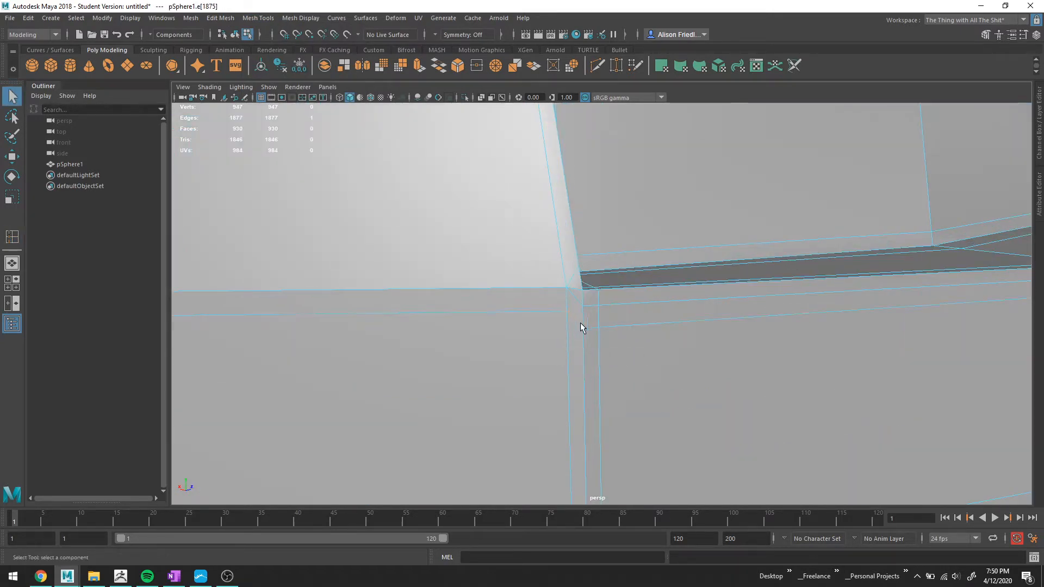
left_click(593, 328, "shift")
left_click(496, 67)
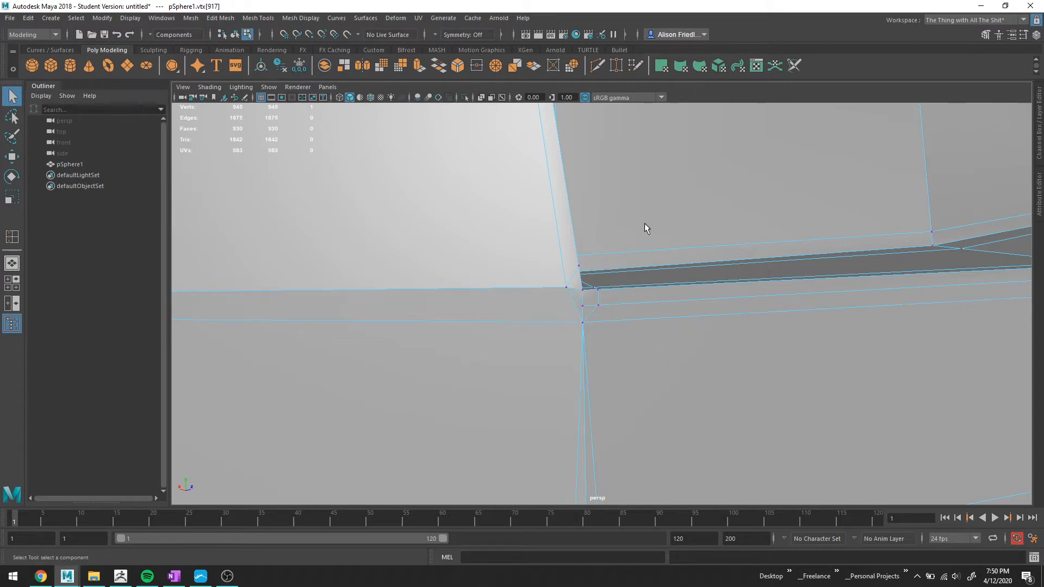
scroll(620, 318, "down", 10)
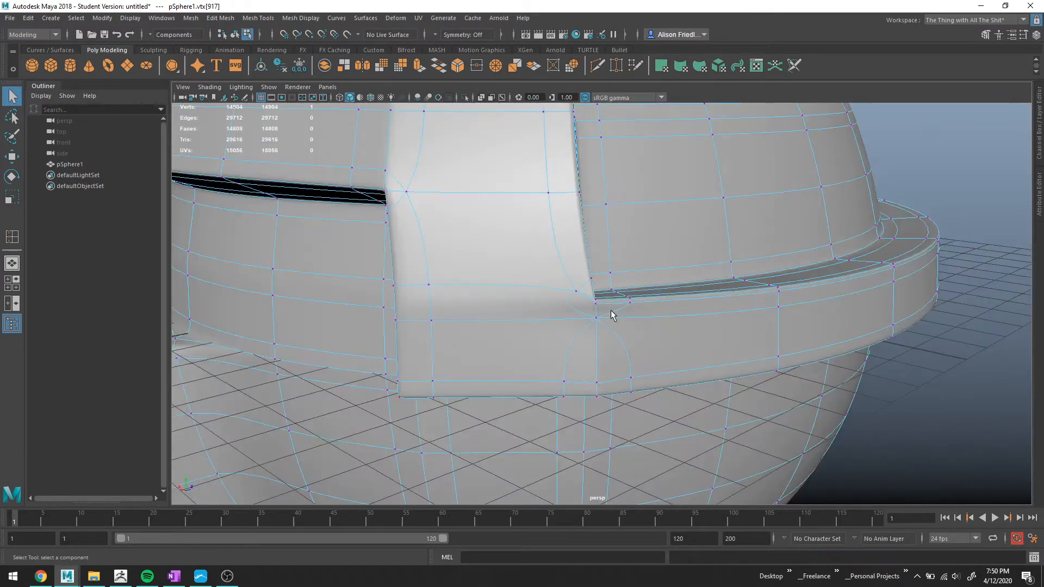
left_click_drag(612, 312, 651, 319, "alt")
right_click_drag(882, 284, 888, 250)
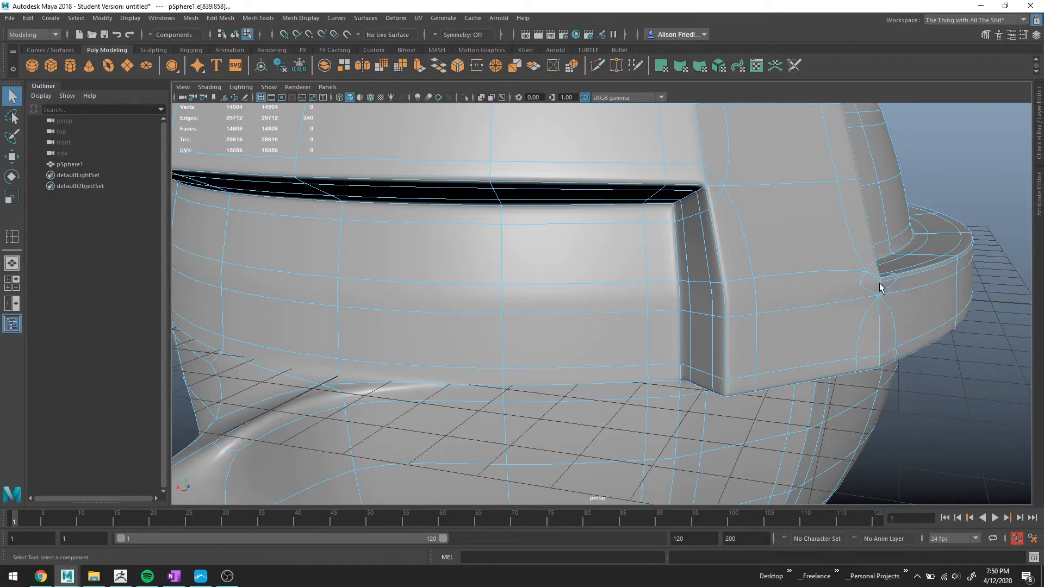
left_click(890, 285)
left_click(496, 67)
left_click_drag(807, 305, 789, 308, "alt")
key("ctrl+z")
Delete the vertical edge loop running down through the brim band beside the divider's corner.
middle_click_drag(798, 386, 688, 278, "alt")
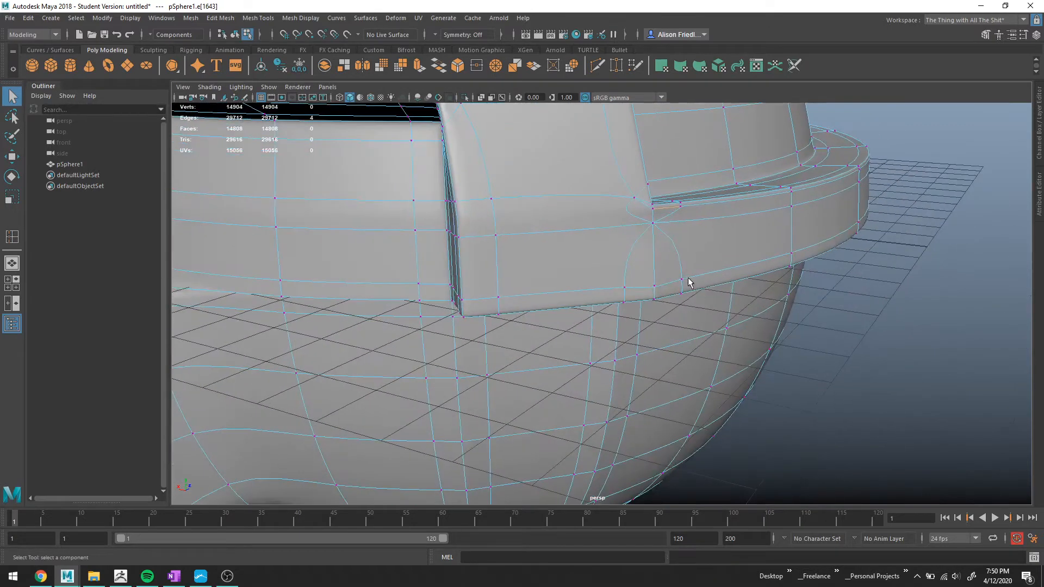
right_click_drag(673, 264, 669, 238)
double_click(663, 246)
key("Delete")
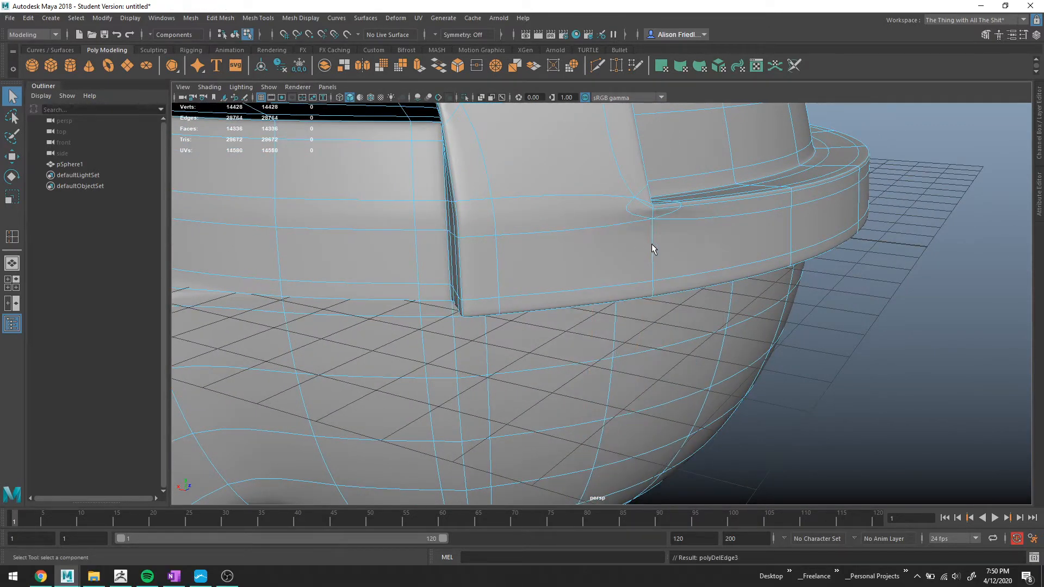
Move the vertex at the divider's inner corner down onto the brim's upper edge.
right_click_drag(658, 235, 632, 234)
left_click(648, 211)
key("f")
scroll(643, 237, "down", 10)
key("1")
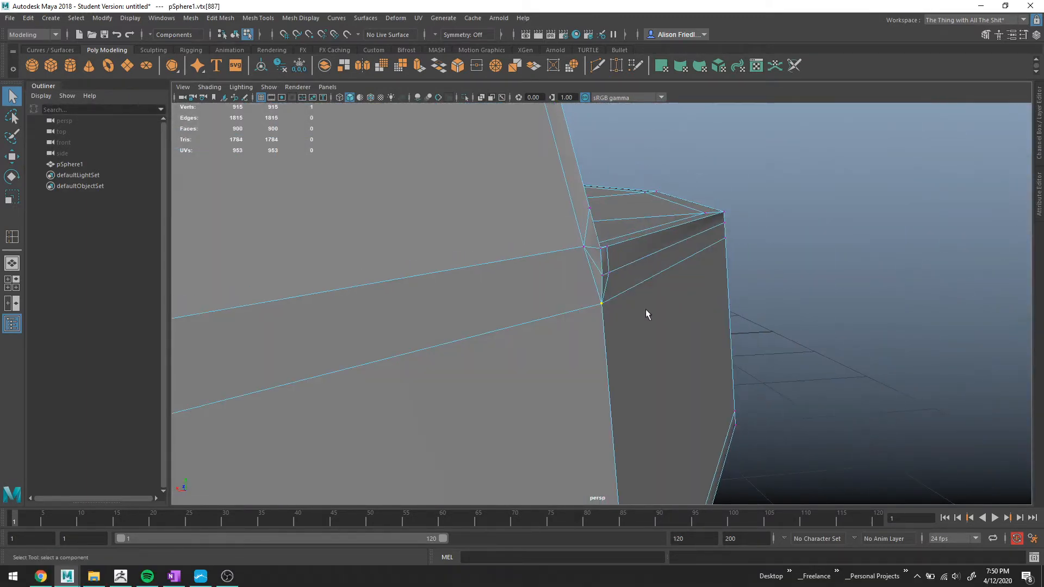
key("w")
left_click(584, 247)
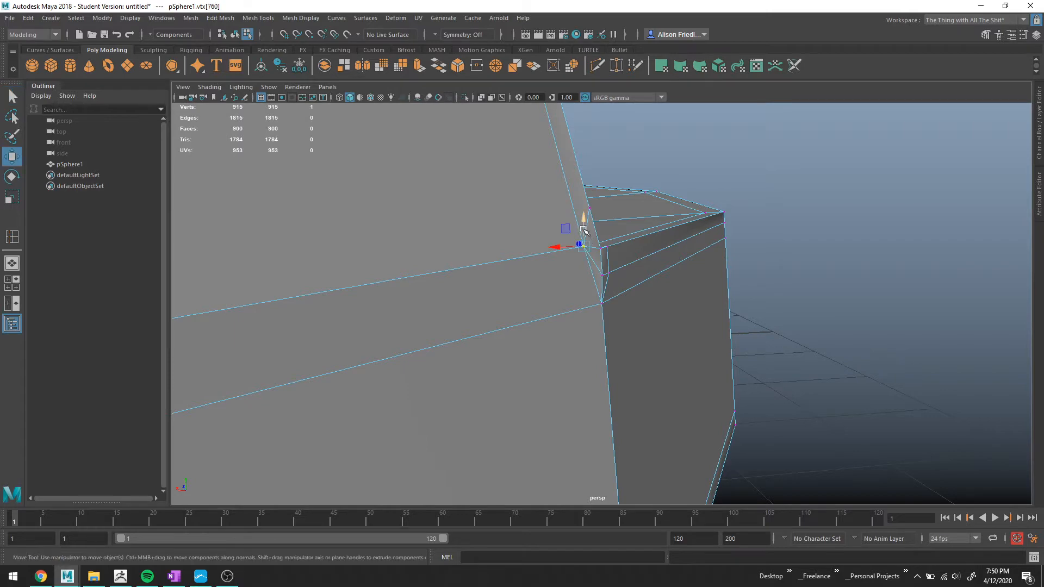
left_click_drag(585, 239, 597, 304)
key("q")
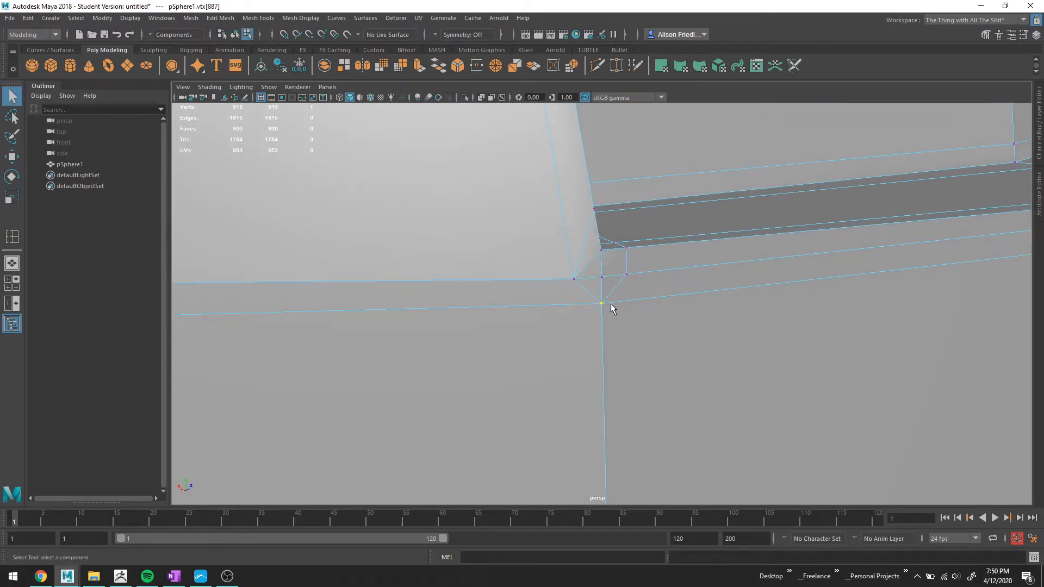
Move the brim corner vertex below the divider further down and check it in smooth preview.
key("3")
key("w")
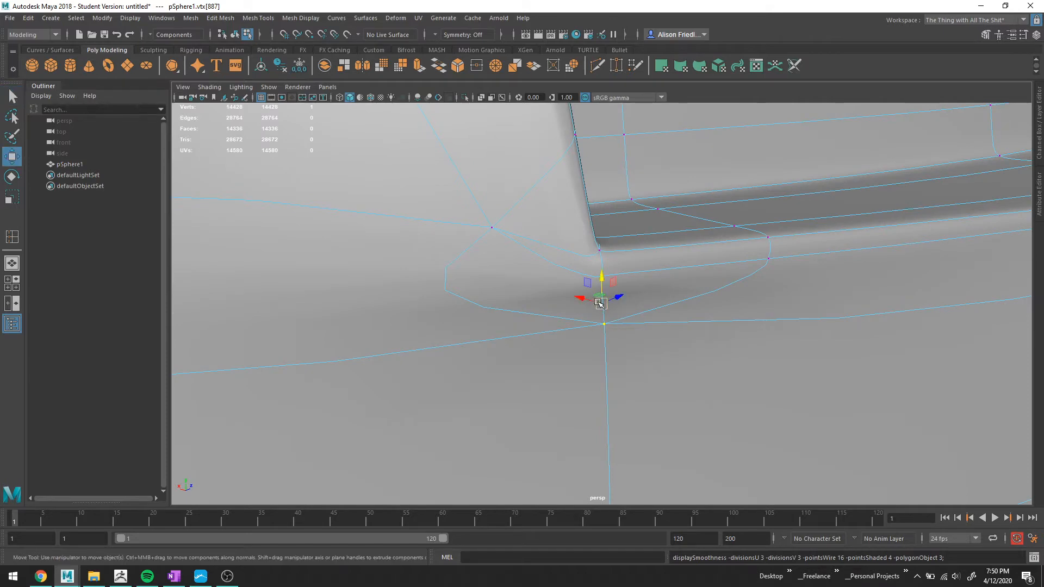
left_click_drag(601, 292, 596, 329)
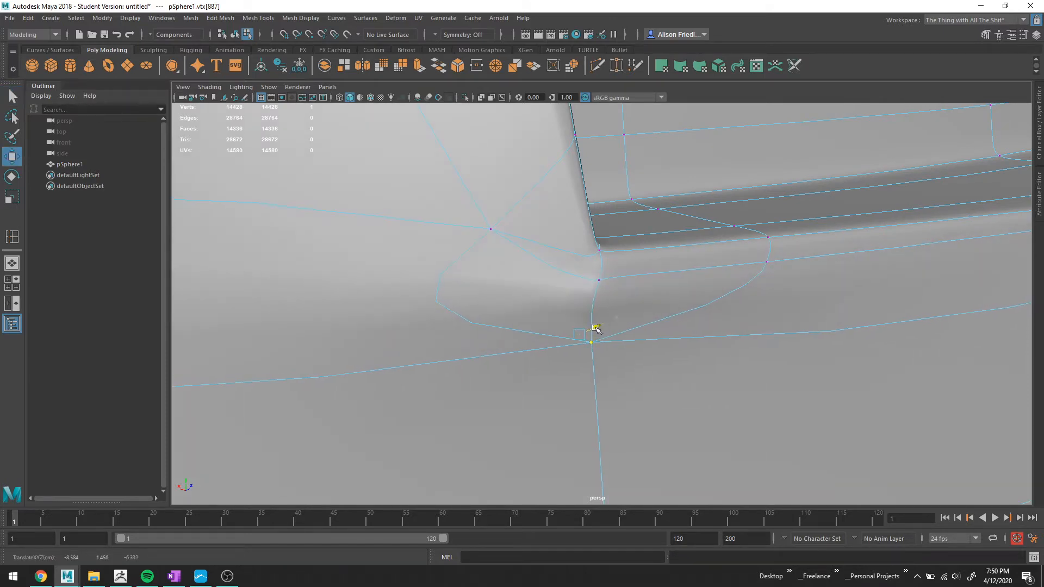
left_click_drag(666, 333, 729, 333, "alt")
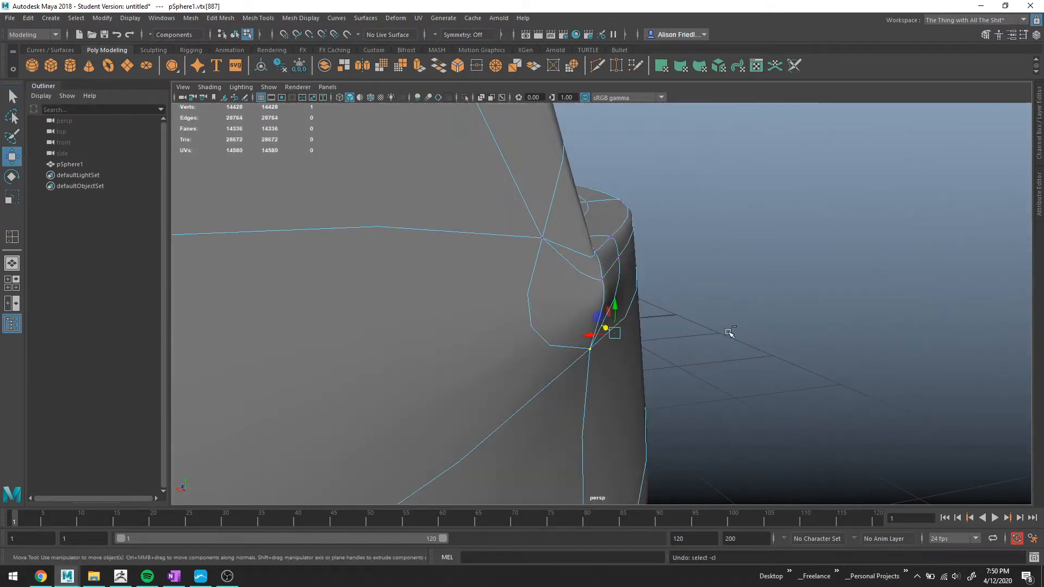
key("1")
key("f")
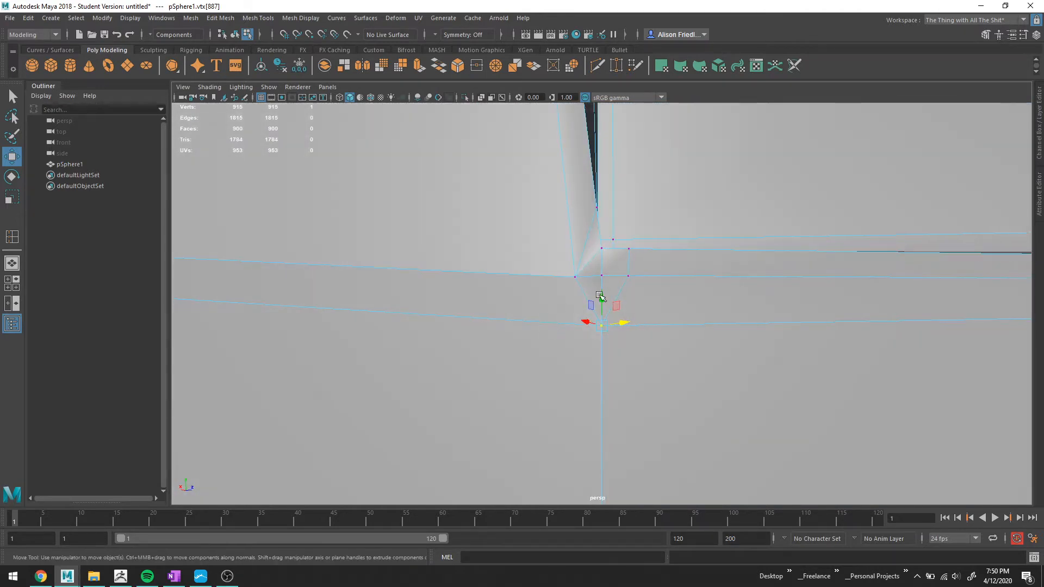
Nudge the corner vertex and delete the short edge beside the divider's lower corner.
left_click_drag(600, 296, 611, 292, "alt")
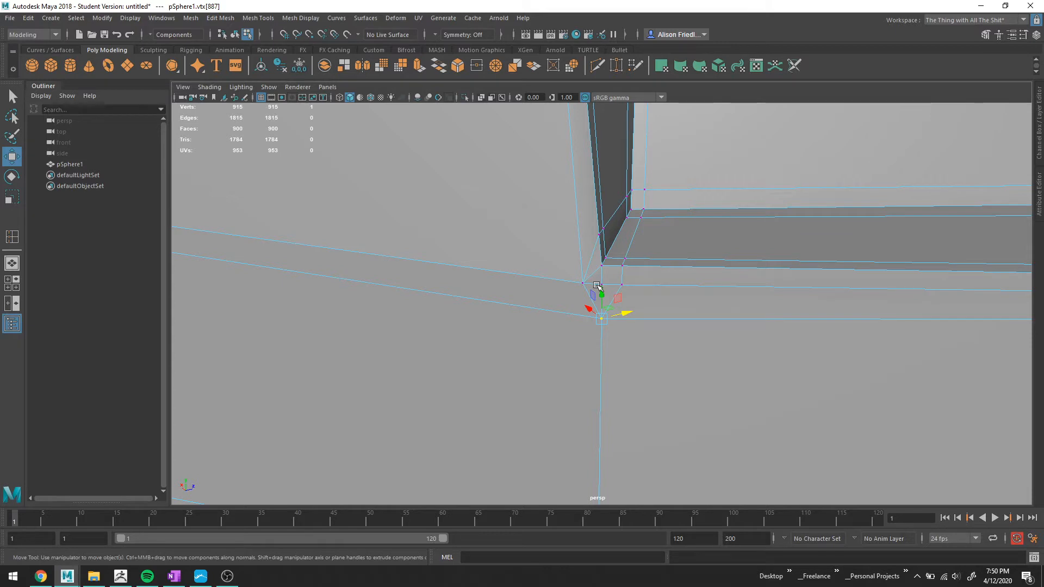
right_click_drag(596, 274, 596, 256)
left_click(595, 273)
key("3")
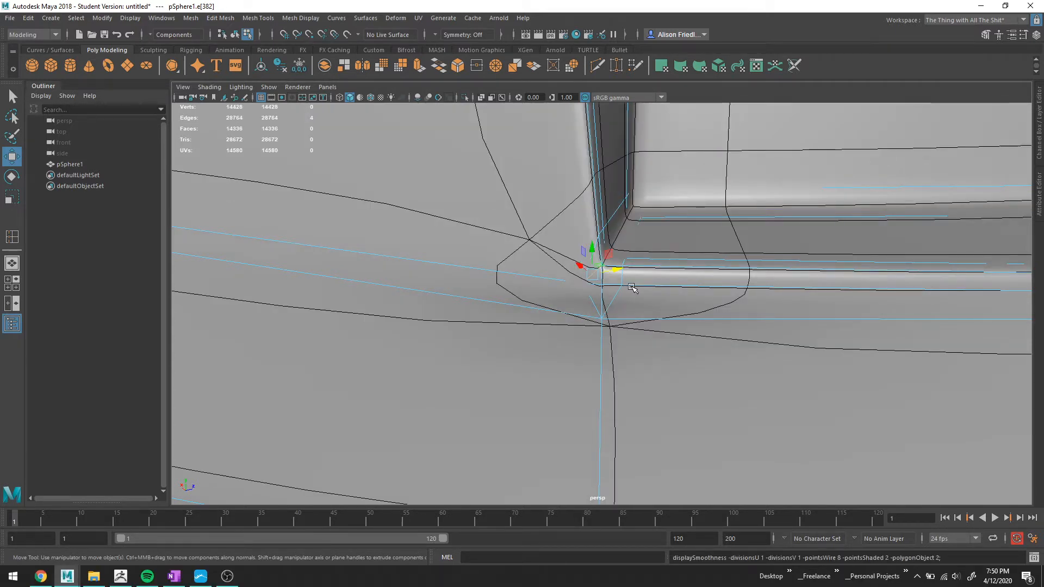
key("Delete")
Try deleting a second edge at the divider's lower corner.
left_click_drag(626, 302, 612, 298, "alt")
left_click(622, 294)
key("1")
key("q")
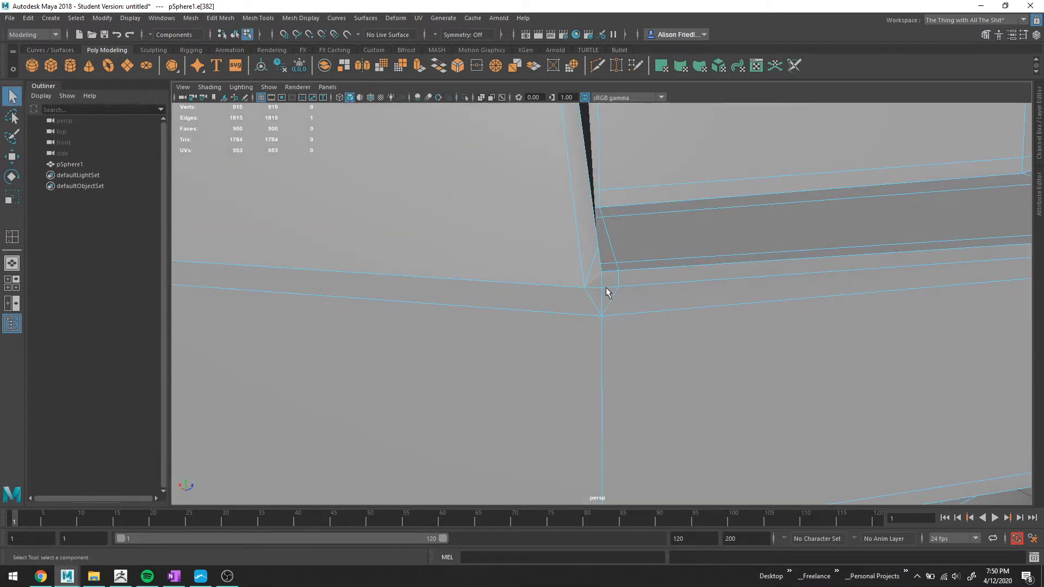
key("Delete")
mouse_move(599, 287)
left_mouse_down("alt")
mouse_move(554, 291)
mouse_move(597, 303)
mouse_move(620, 285)
mouse_move(605, 263)
mouse_move(571, 261)
mouse_move(594, 275)
left_mouse_up("alt")
key("ctrl+z")
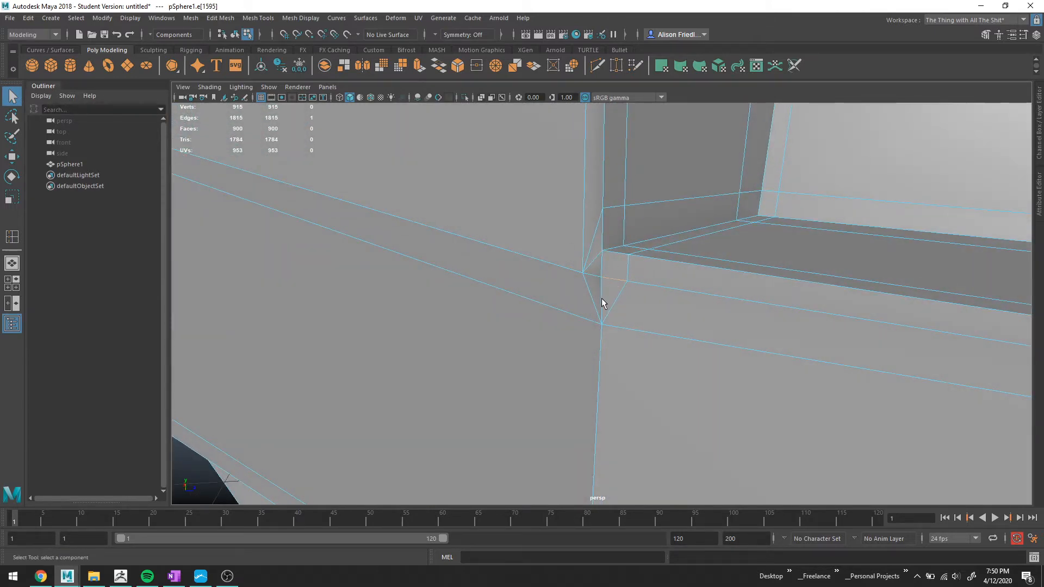
Try to merge the vertex and edge at the divider's lower corner.
left_click(602, 298)
left_click(495, 66)
left_click(624, 267)
key("3")
left_click_drag(642, 275, 770, 274, "alt")
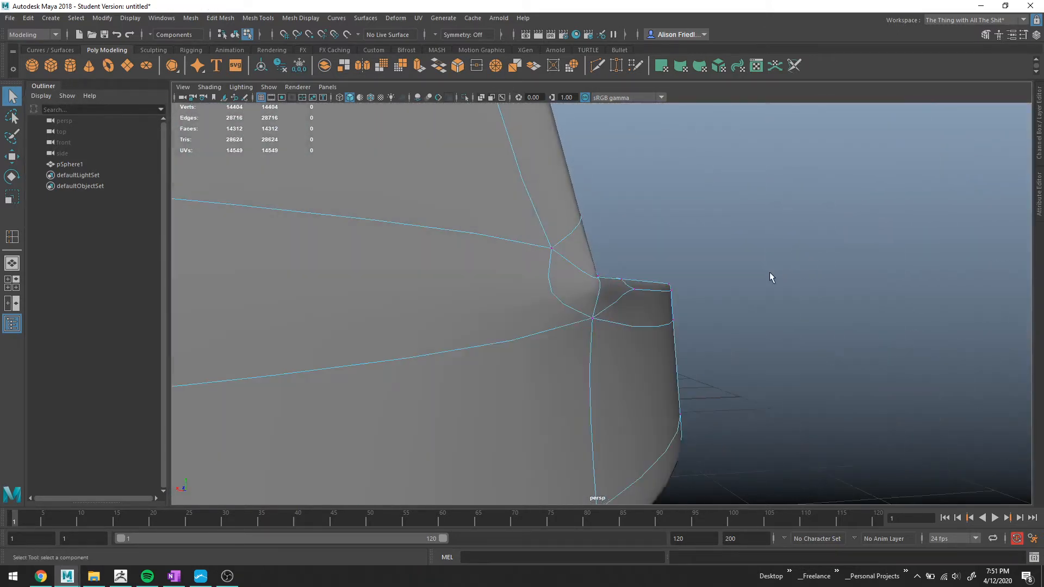
Undo the recent vertex moves, edge deletions and merges around the divider's corner.
key("ctrl+z")
key("ctrl+z")
key("ctrl+z")
key("ctrl+z")
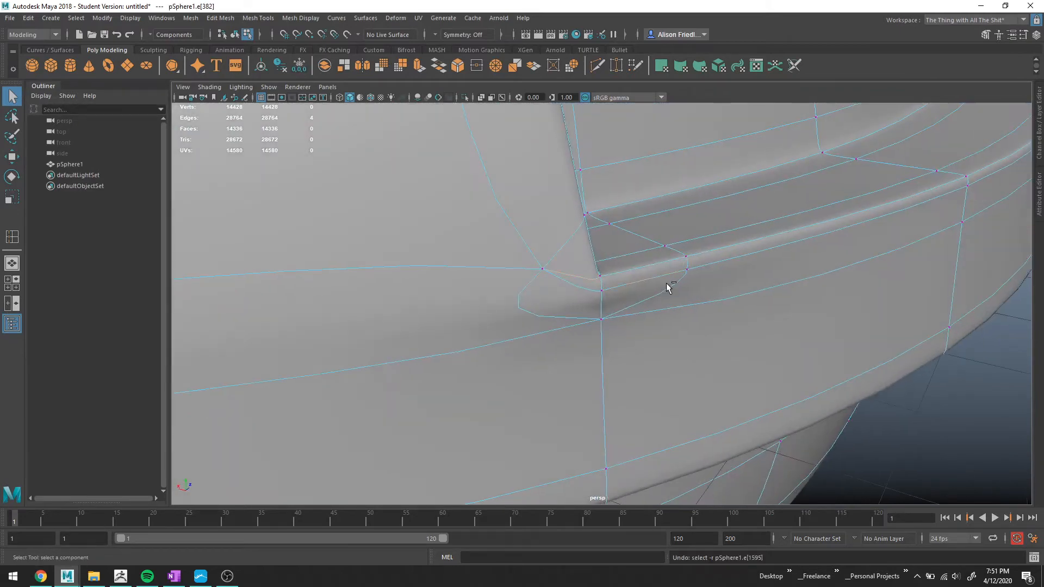
key("ctrl+z")
key("ctrl+z")
key("ctrl+z")
key("ctrl+z")
key("ctrl+z")
key("ctrl+z")
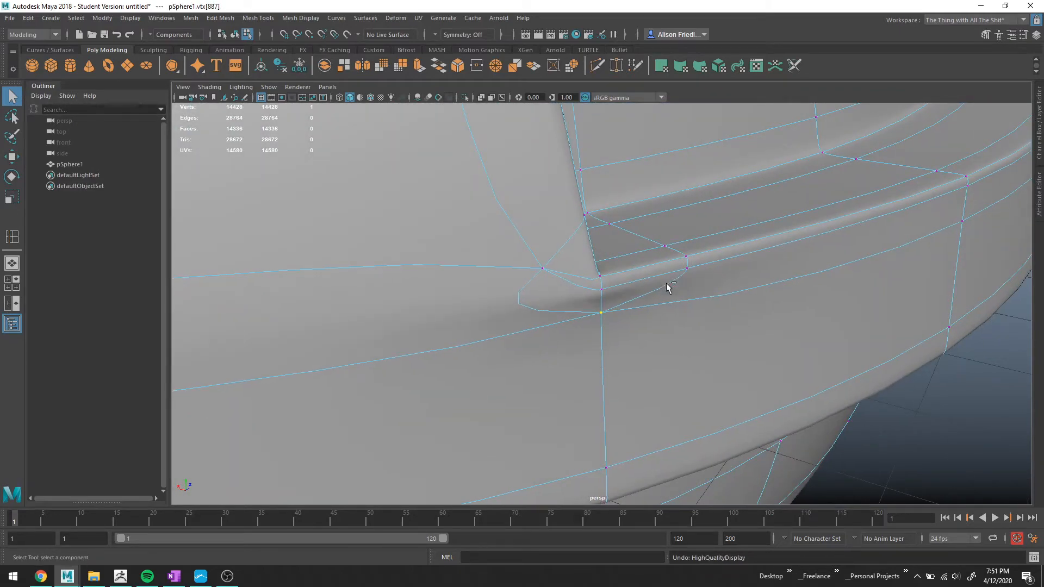
key("ctrl+z")
key("ctrl+z")
key("ctrl+z")
key("ctrl+z")
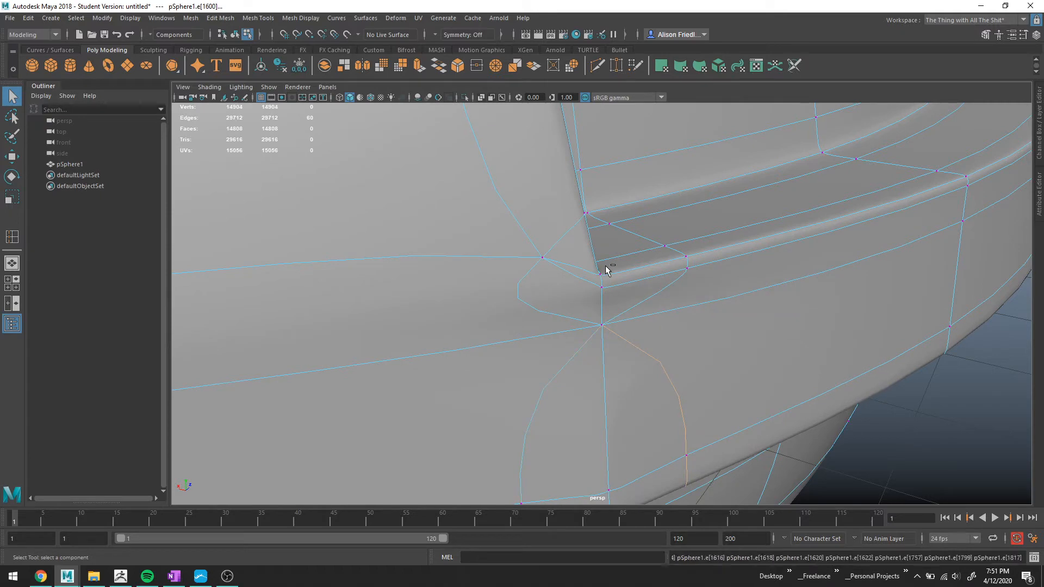
key("ctrl+z")
key("ctrl+z")
key("ctrl+z")
key("ctrl+z")
key("ctrl+z")
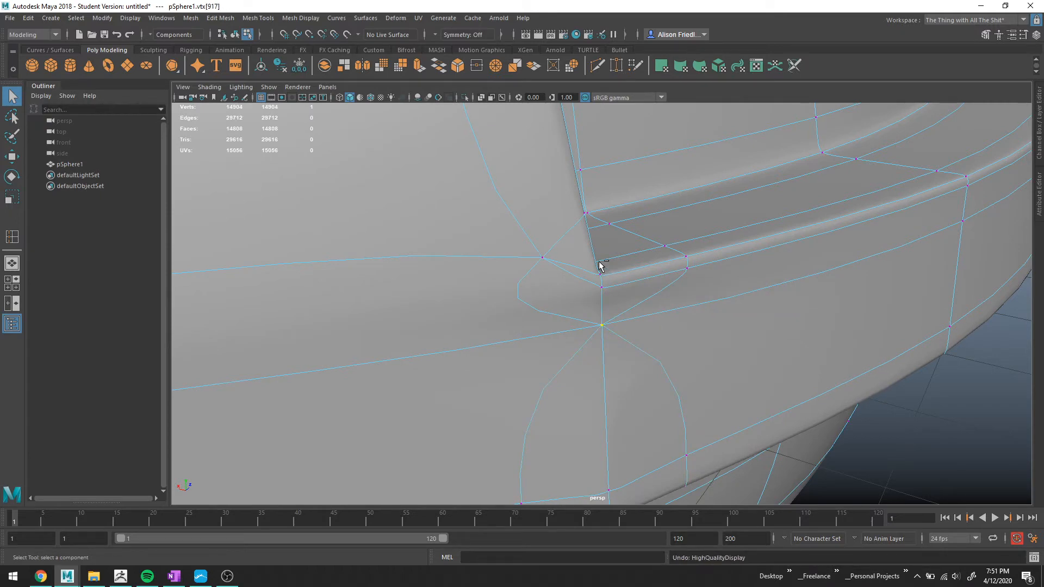
key("ctrl+z")
key("ctrl+z")
key("ctrl+z")
key("ctrl+z")
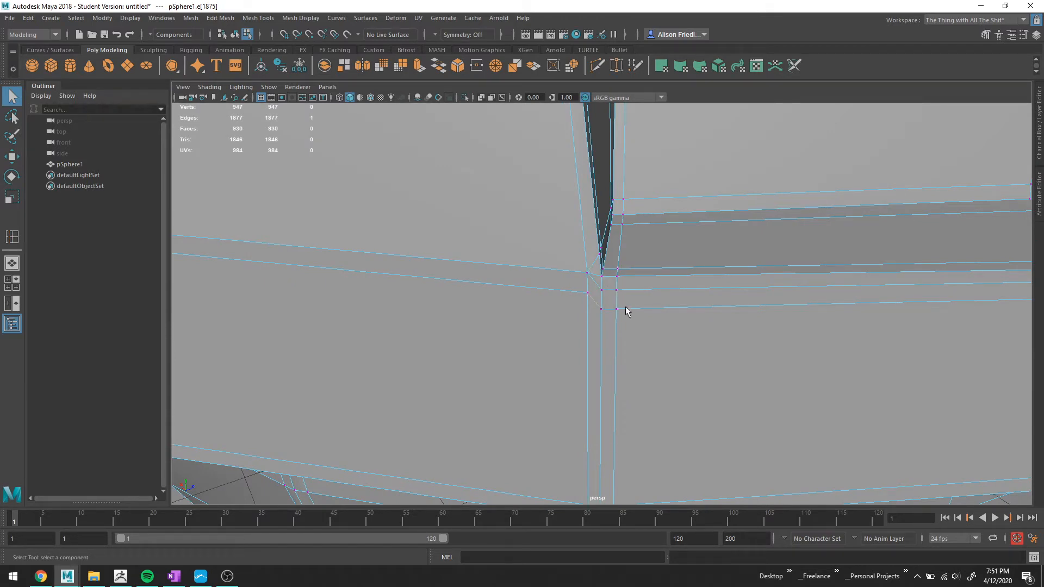
Delete the vertical edge loop beside the divider's corner together with its vertices.
right_click_drag(625, 277, 610, 237)
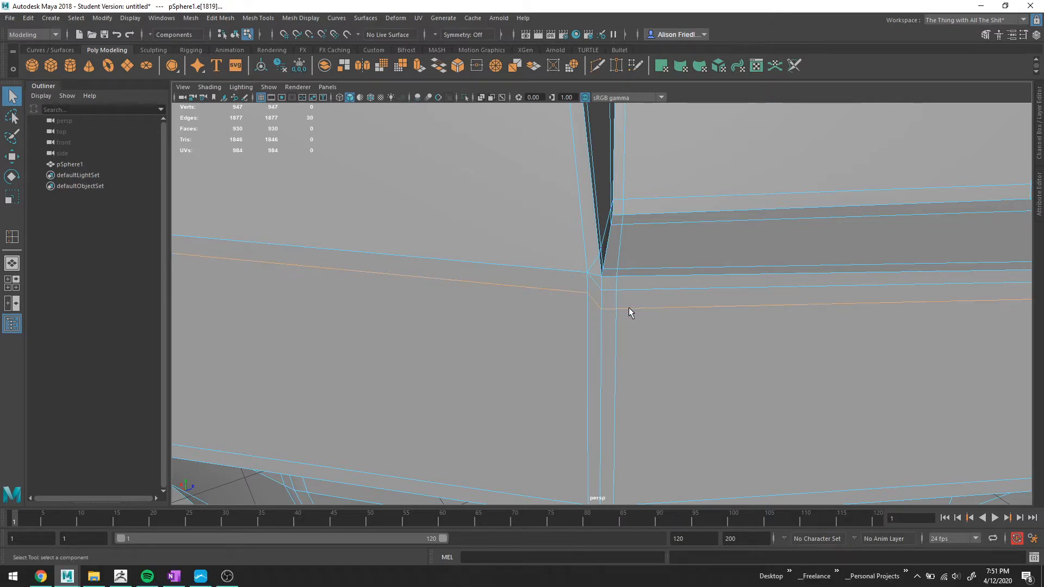
key("ctrl+Delete")
scroll(626, 305, "down", 3)
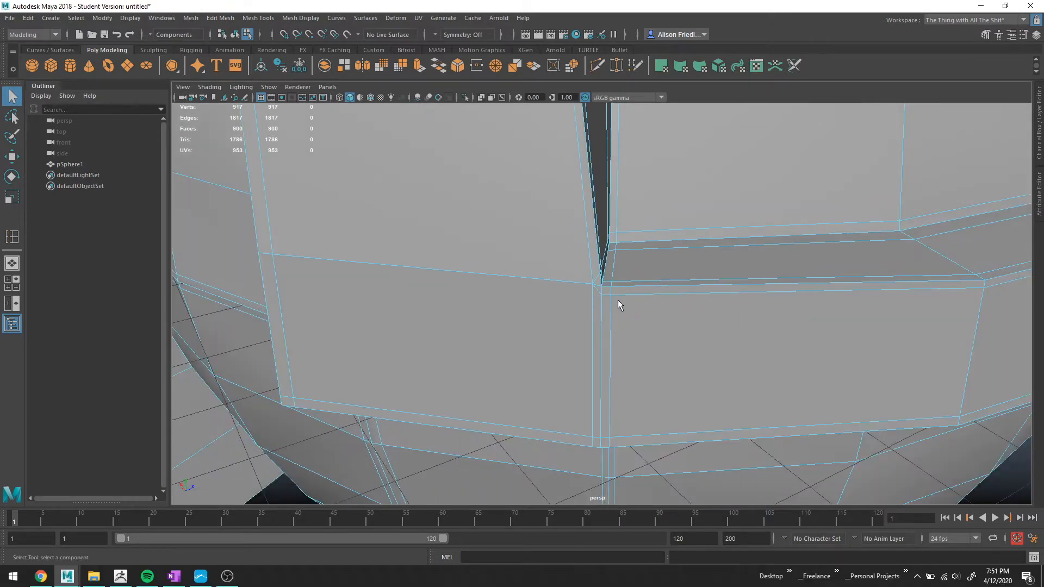
scroll(618, 299, "up", 2)
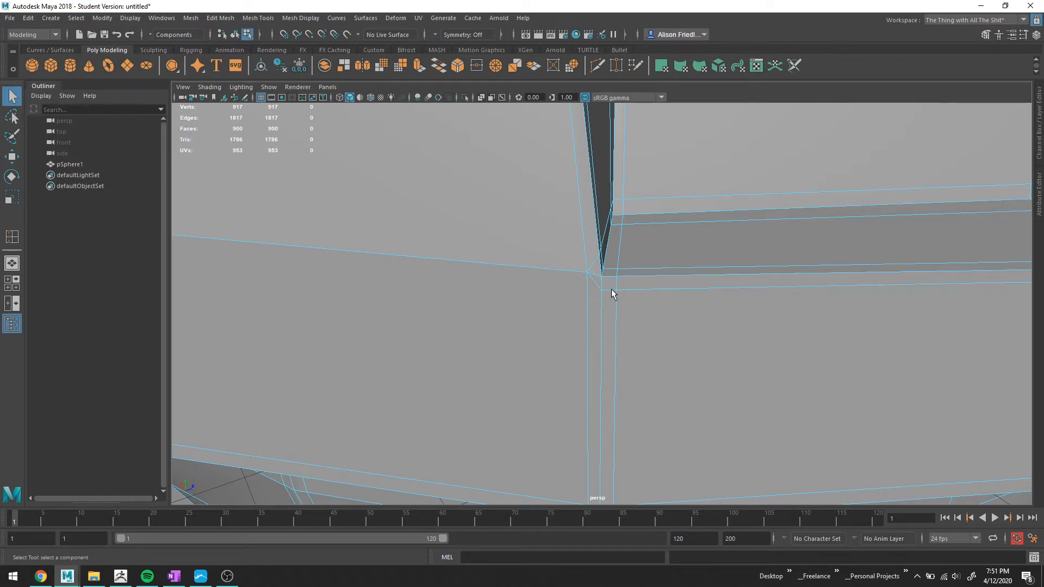
Merge the short edge at the divider's lower corner into a single vertex.
right_click_drag(611, 276, 601, 244)
left_click(609, 290)
left_click(495, 65)
key("3")
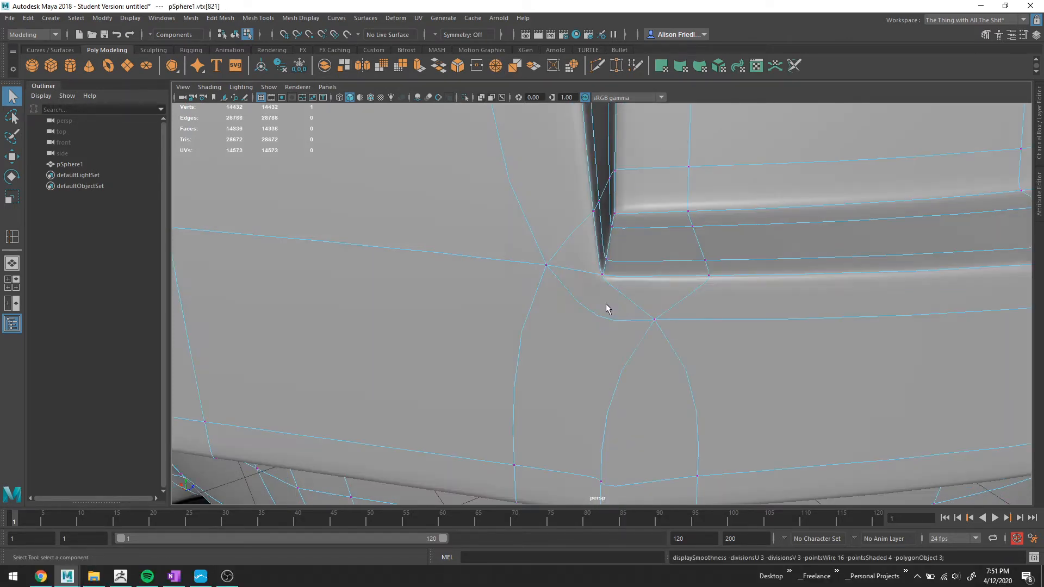
scroll(606, 303, "down", 6)
key("1")
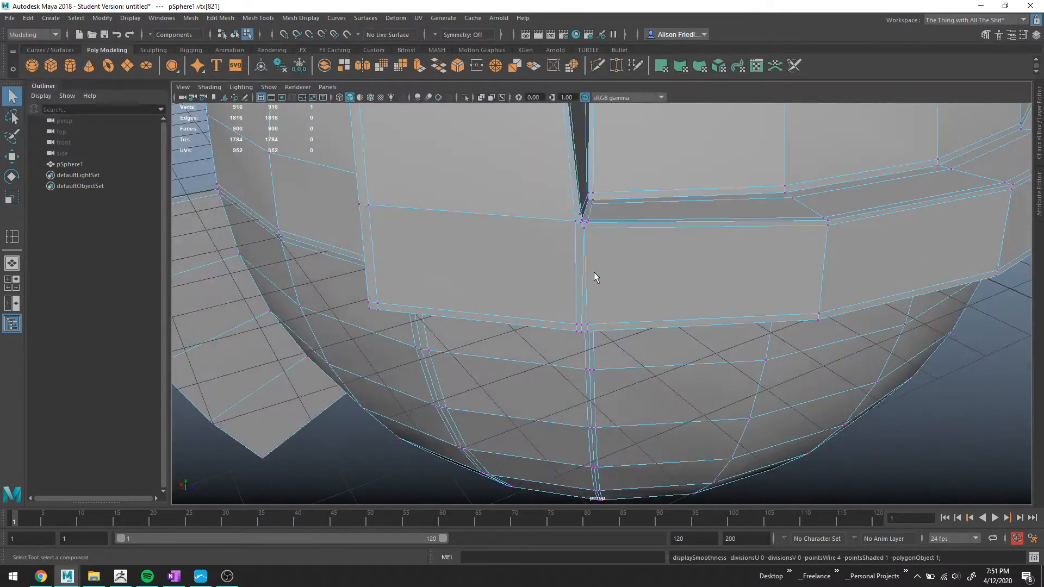
Delete the vertical edge loop running down the lower band beside the divider, including its vertices.
double_click(587, 256)
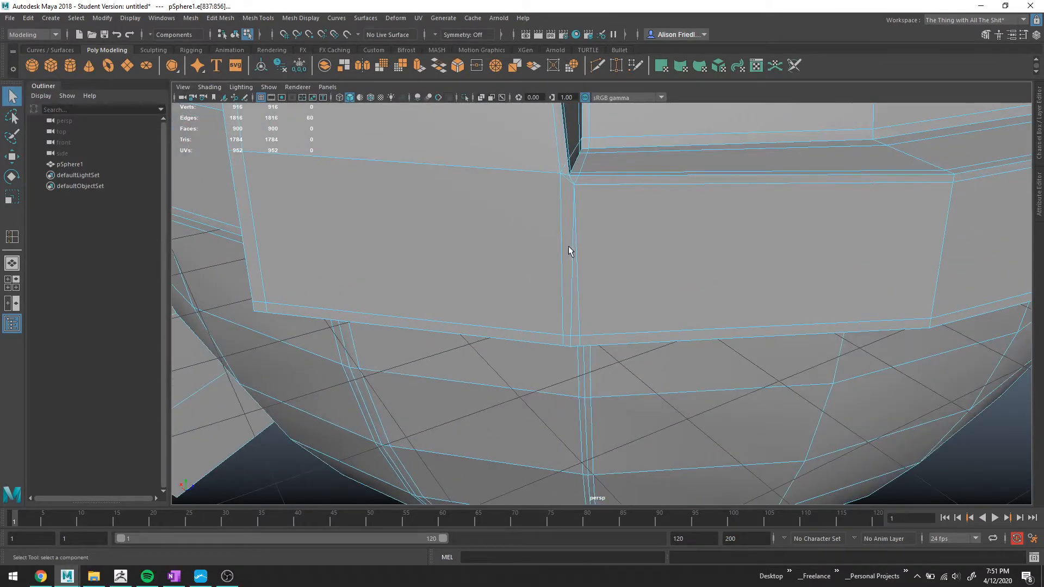
scroll(575, 186, "up", 4)
middle_click_drag(562, 168, 588, 239, "alt")
scroll(591, 191, "up", 2)
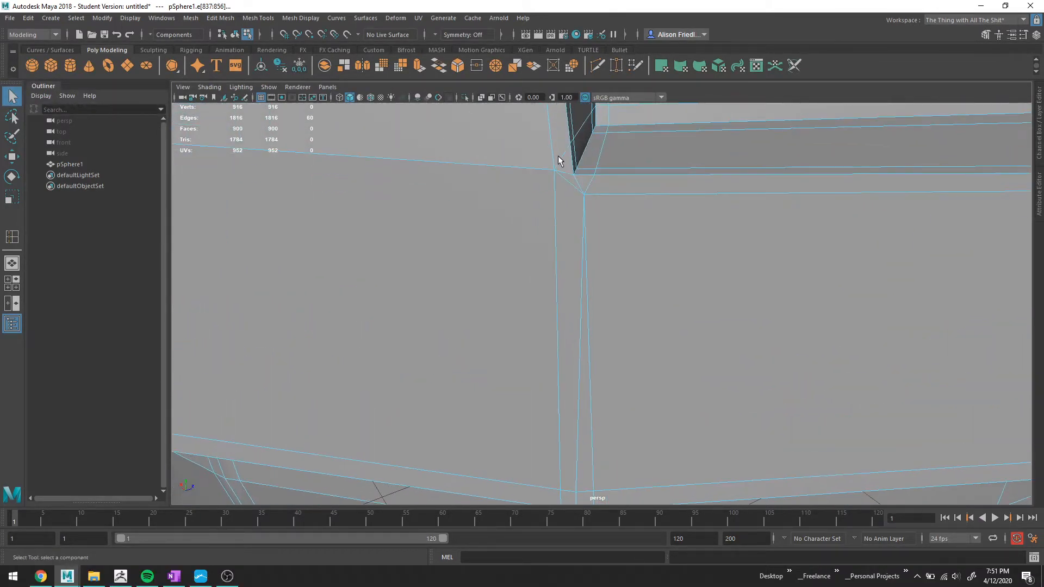
scroll(583, 195, "down", 8)
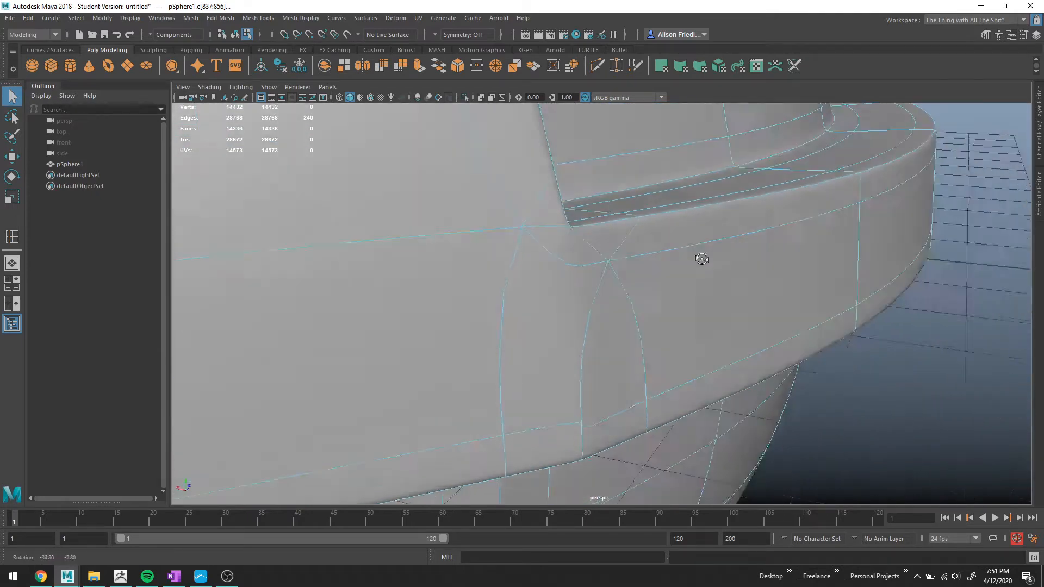
key("3")
scroll(568, 231, "up", 6)
key("1")
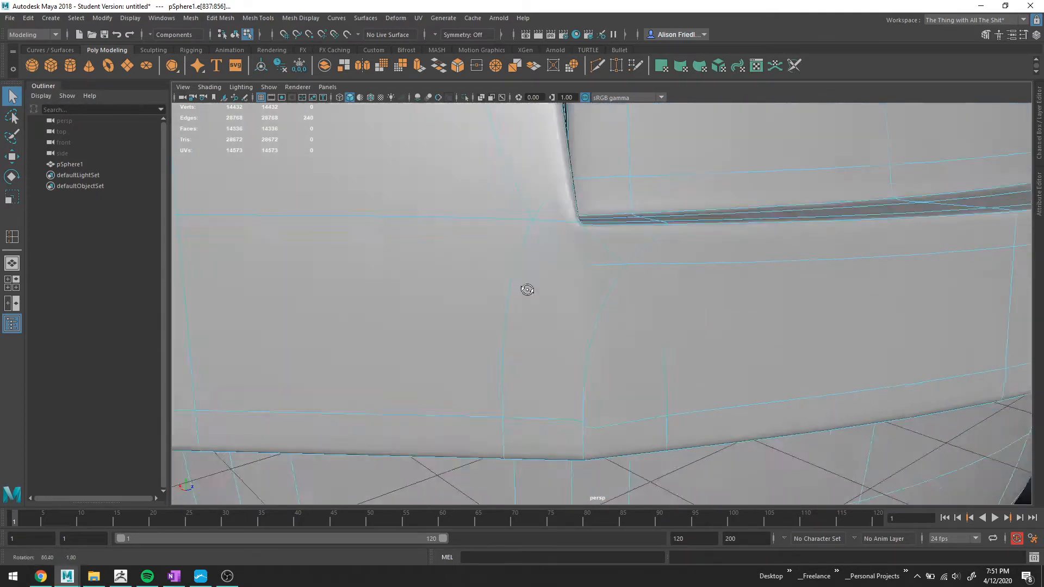
double_click(587, 312)
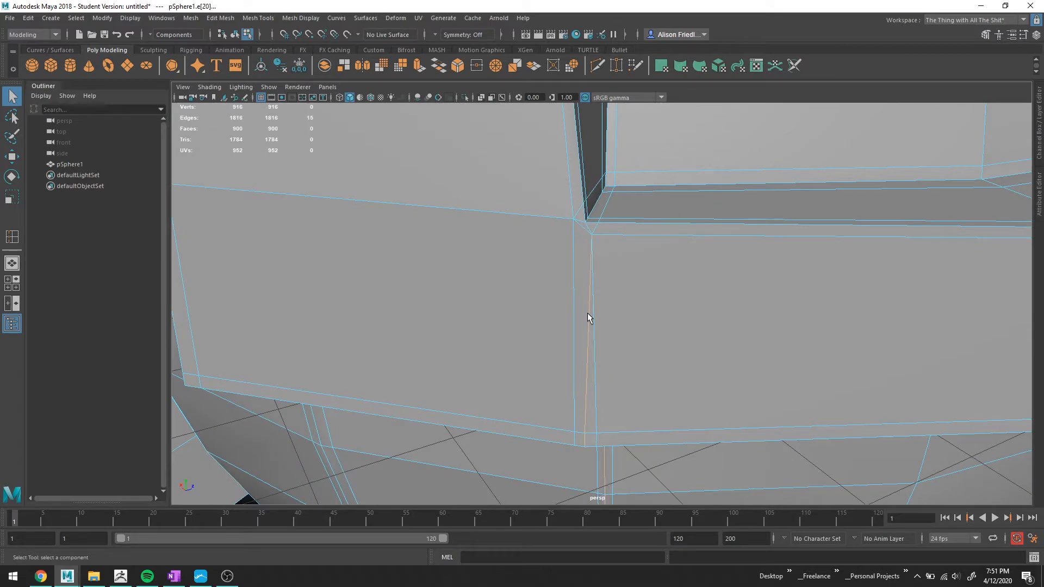
middle_click_drag(588, 312, 576, 259, "alt")
key("ctrl+Delete")
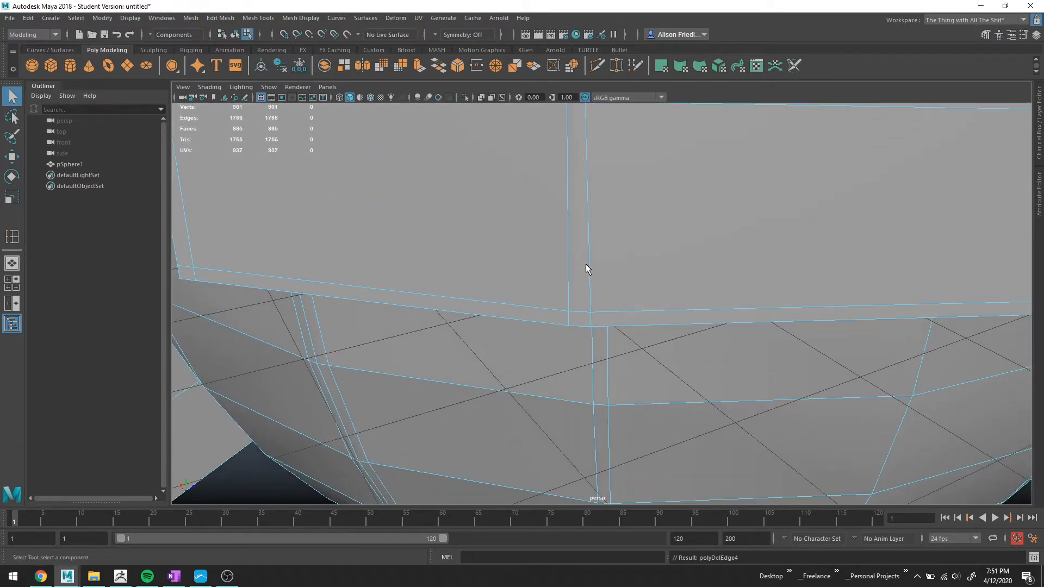
Inspect the smoothed band and brim below the divider from several angles.
scroll(586, 263, "down", 3)
key("3")
left_click_drag(618, 257, 635, 244, "alt")
right_click_drag(634, 244, 659, 221)
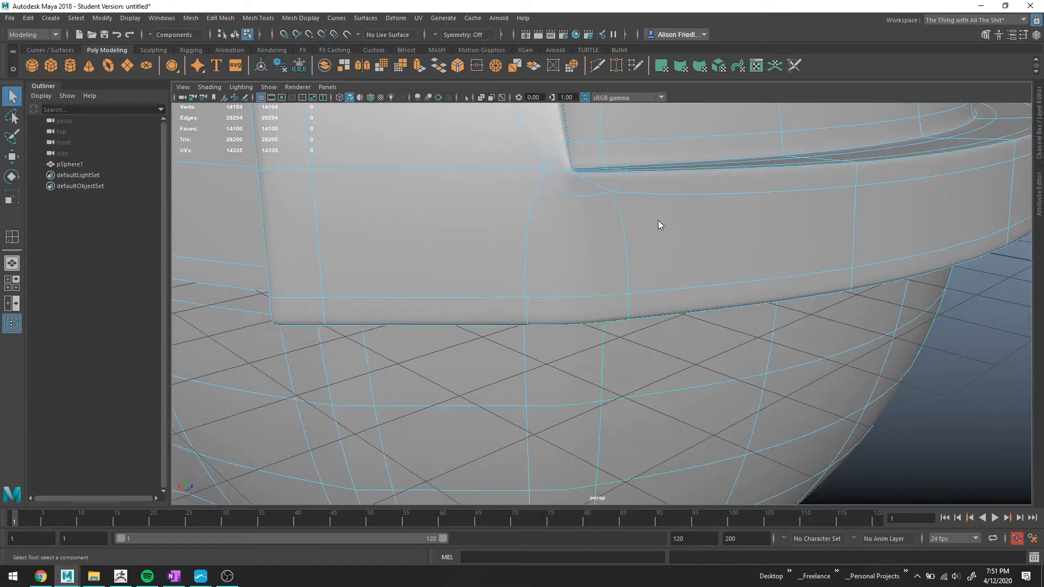
left_click(945, 390)
scroll(587, 284, "down", 5)
mouse_move(589, 289)
left_mouse_down("alt")
mouse_move(618, 275)
mouse_move(586, 271)
mouse_move(586, 288)
left_mouse_up("alt")
mouse_move(609, 368)
left_mouse_down("alt")
mouse_move(618, 352)
mouse_move(533, 372)
mouse_move(598, 353)
left_mouse_up("alt")
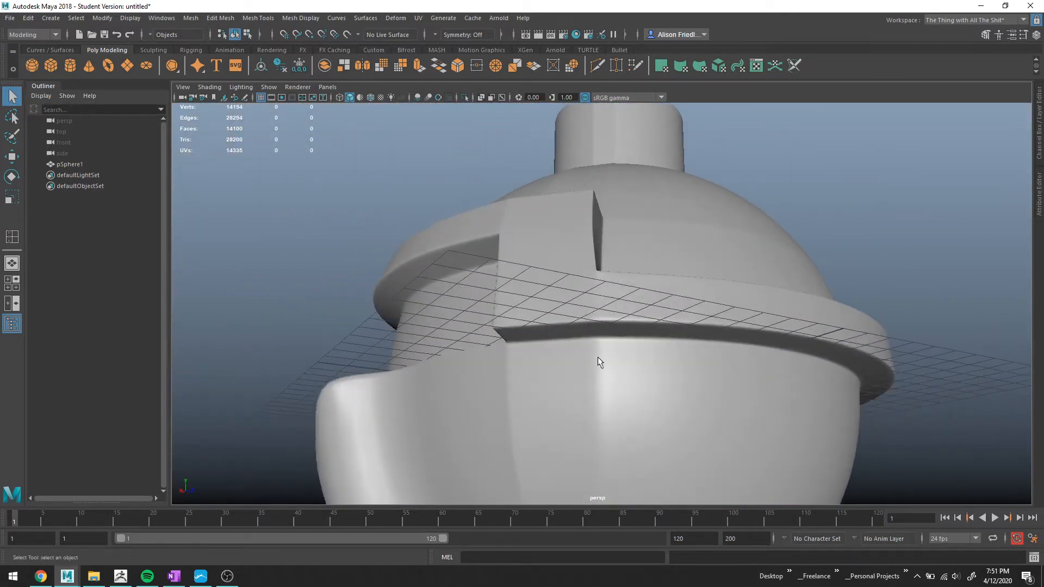
left_click(590, 300)
scroll(599, 302, "up", 6)
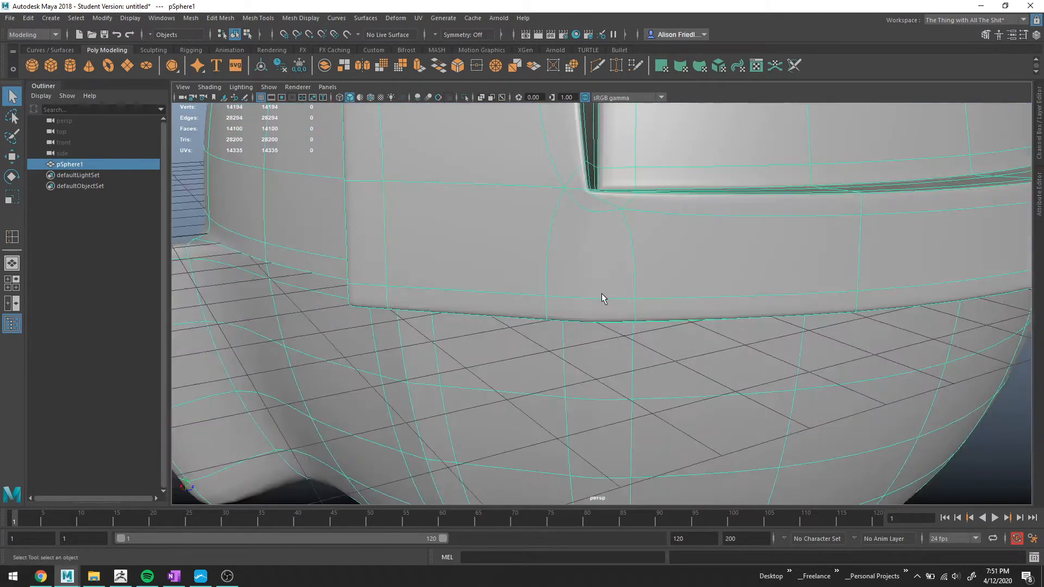
right_click_drag(602, 294, 599, 217)
double_click(632, 318)
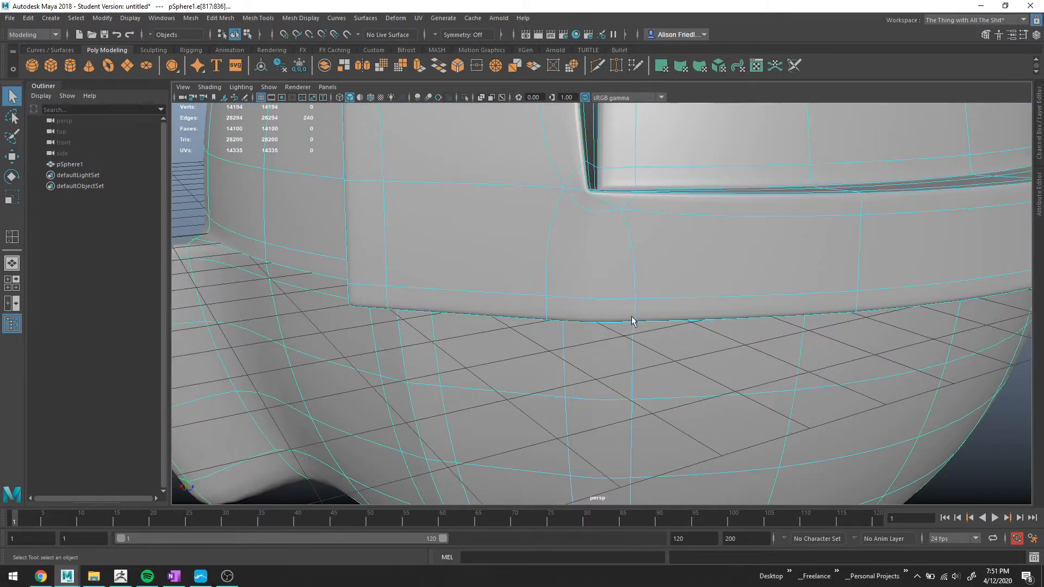
key("1")
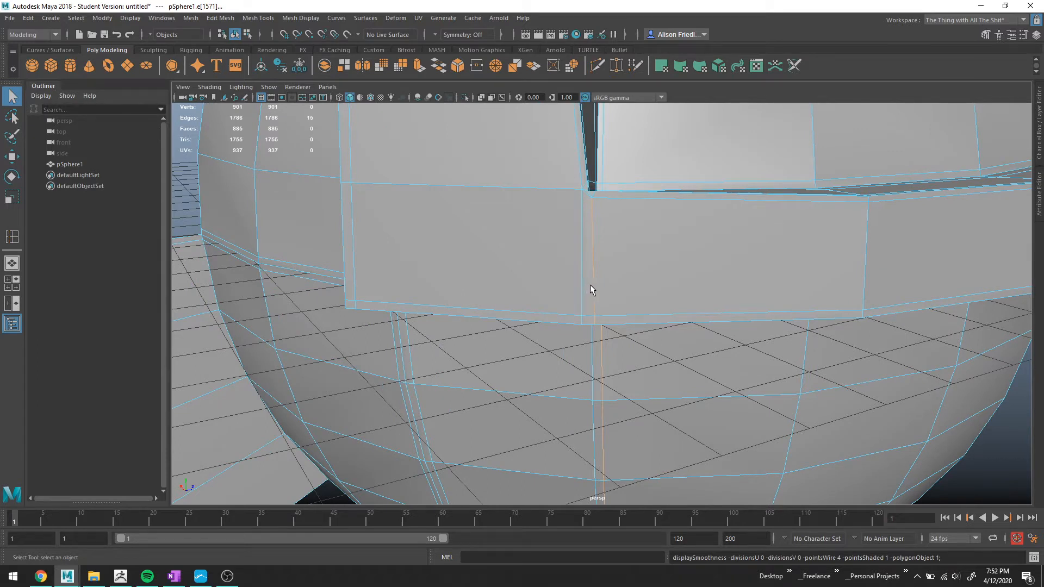
key("w")
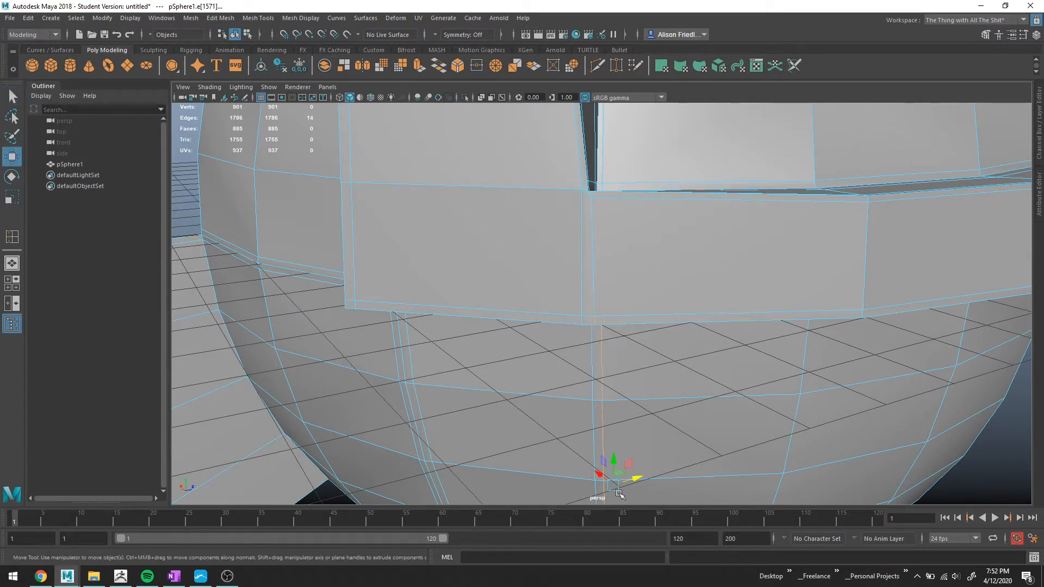
left_click_drag(637, 479, 646, 385)
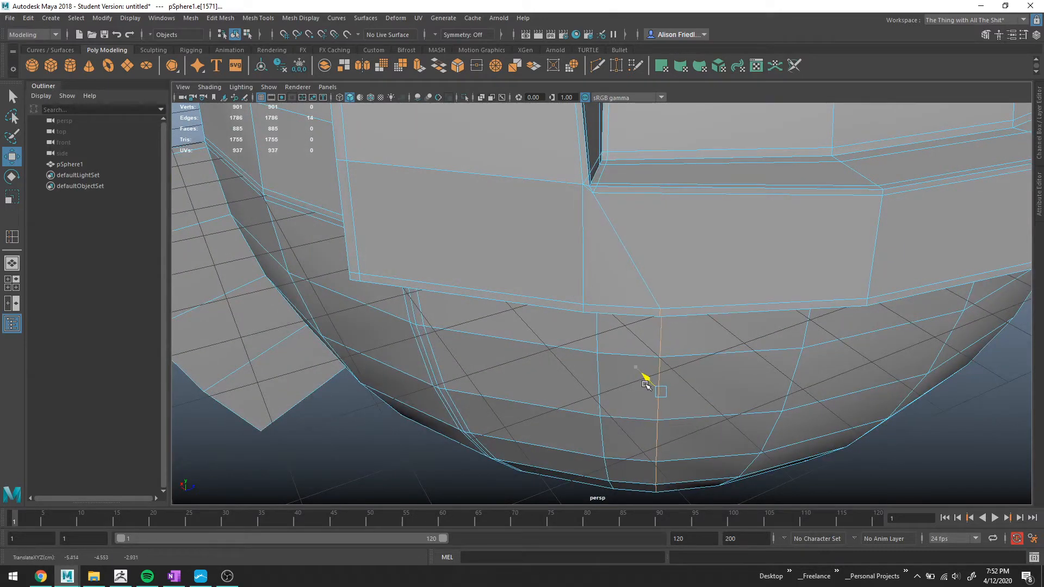
double_click(591, 309)
left_click(585, 258, "ctrl")
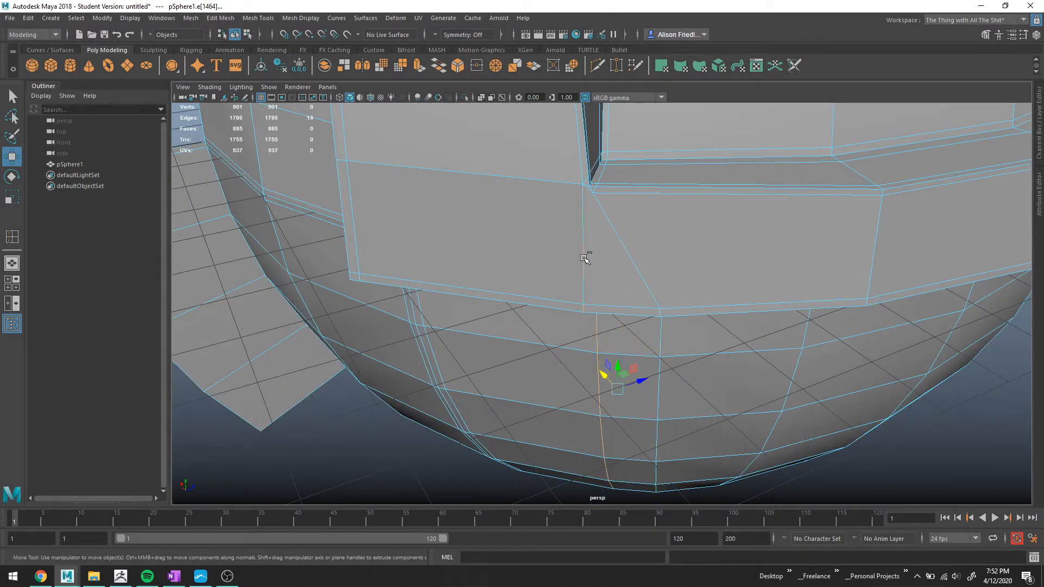
left_click_drag(641, 383, 625, 388)
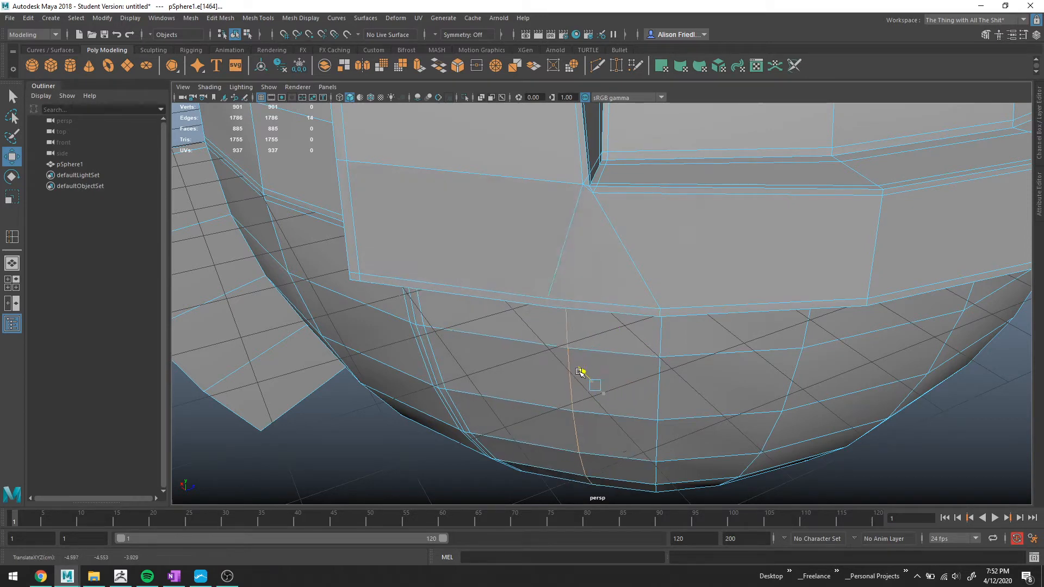
key("3")
scroll(593, 348, "down", 3)
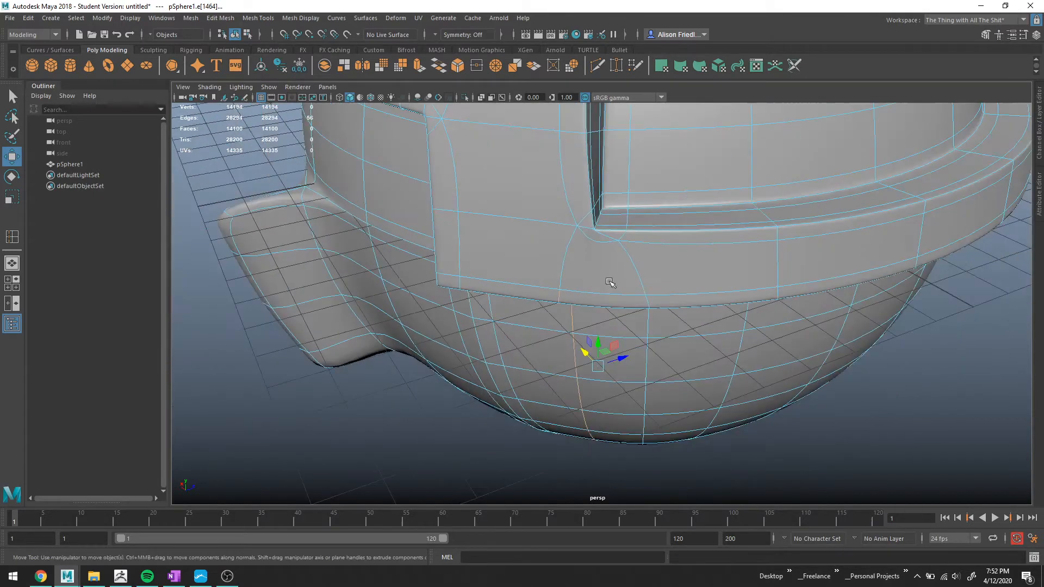
right_click_drag(610, 276, 661, 245)
left_click(911, 422)
left_click_drag(672, 356, 597, 303, "alt")
left_click_drag(644, 354, 711, 415, "alt")
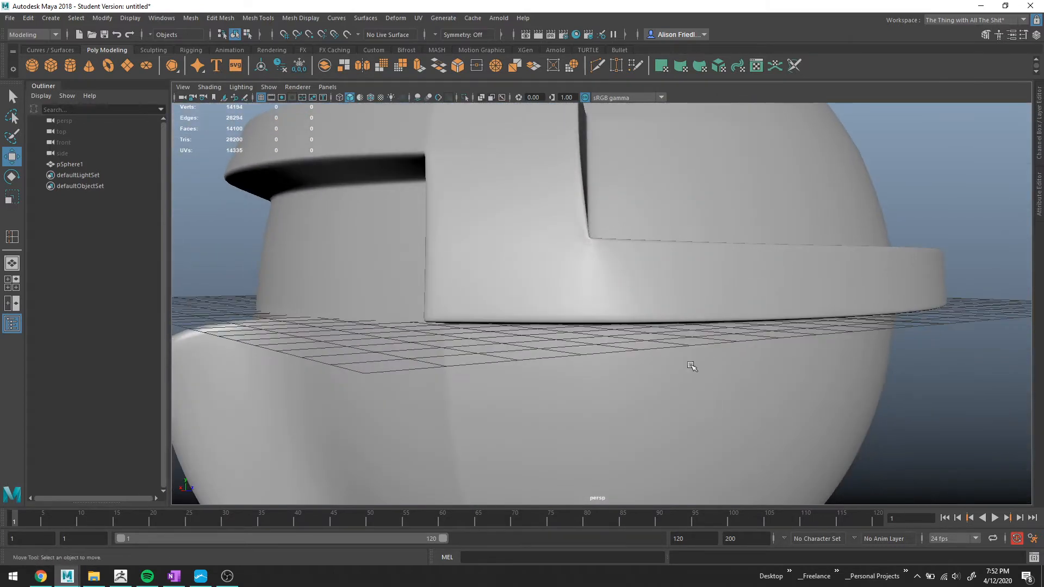
key("ctrl+z")
key("ctrl+z")
key("ctrl+z")
key("ctrl+z")
key("ctrl+z")
key("ctrl+z")
key("ctrl+z")
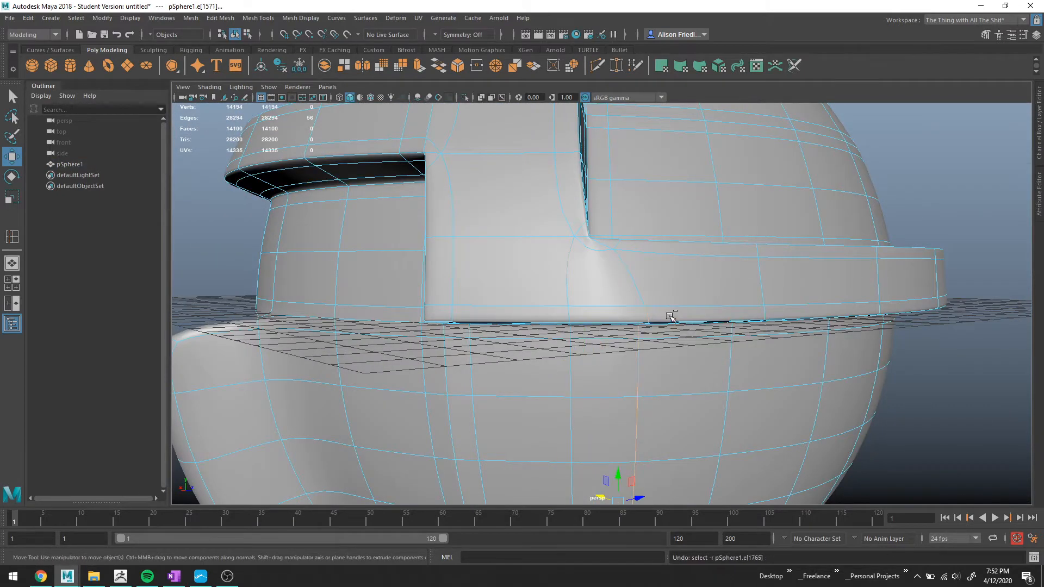
Merge the short edge at the lower corner of the band beside the divider into a single vertex.
scroll(621, 304, "up", 6)
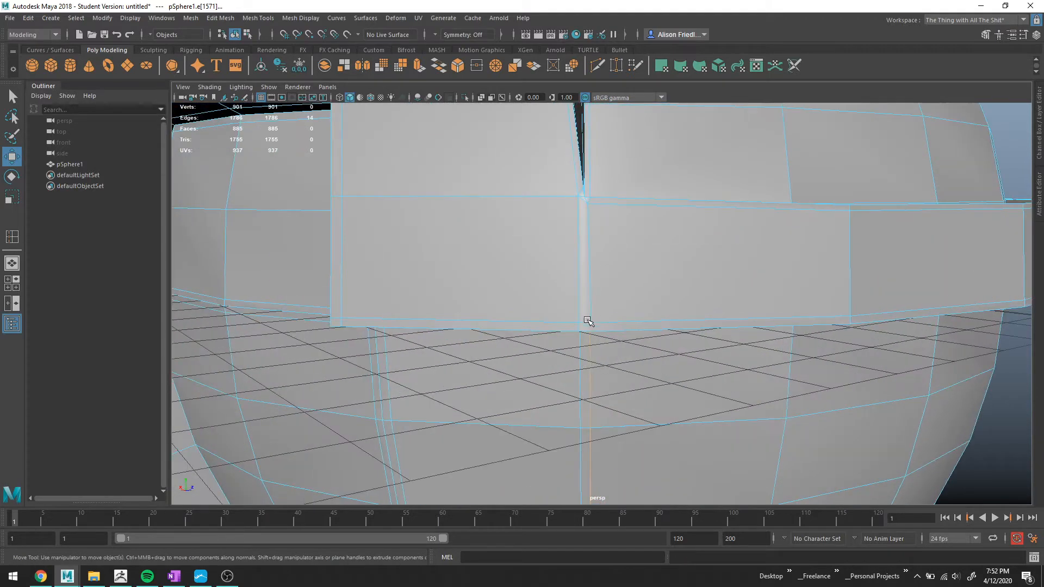
left_click(590, 320)
left_click(496, 65)
left_click_drag(592, 288, 592, 279, "alt")
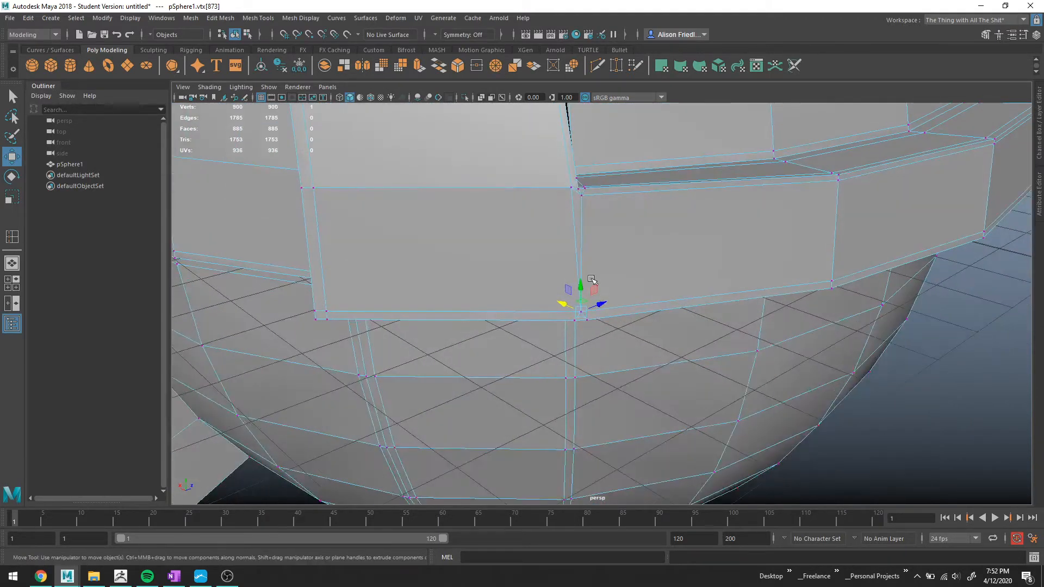
Delete the vertical edge loop running down below the band beside the divider, including its vertices.
scroll(592, 279, "up", 2)
key("q")
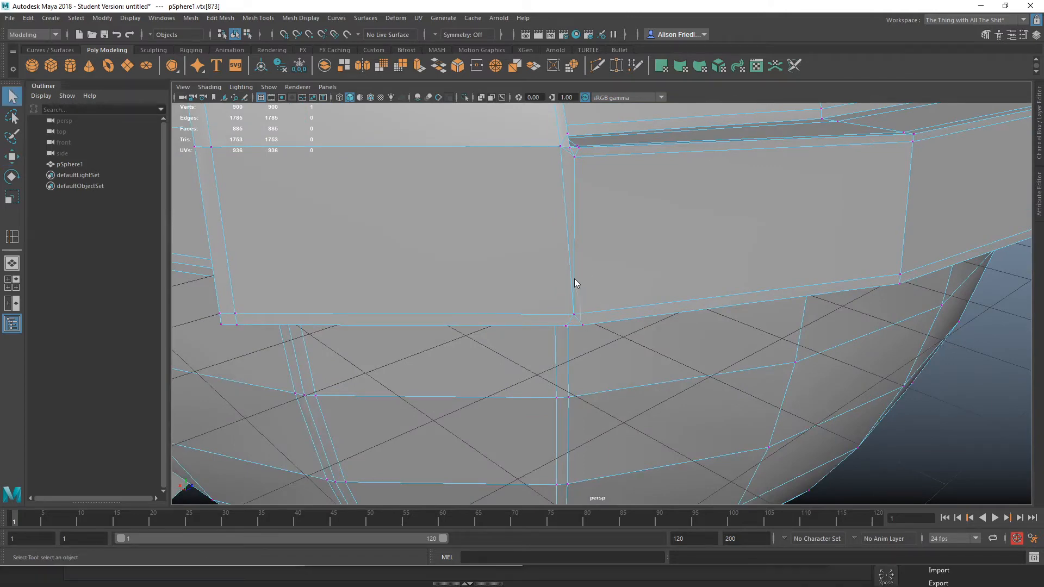
right_click_drag(575, 276, 576, 242)
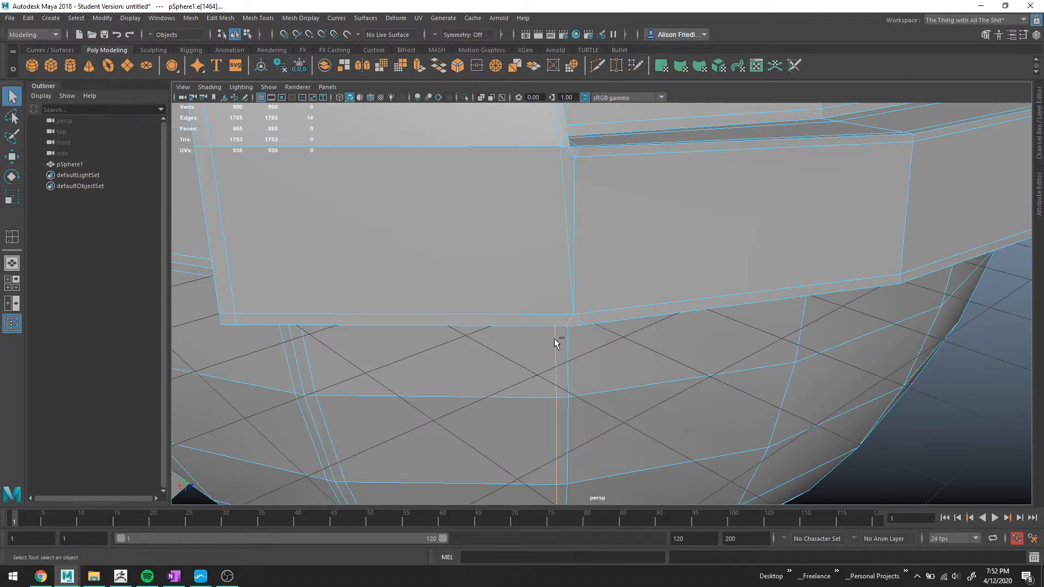
key("ctrl+Delete")
Inspect the smoothed band and brim around the divider from several angles.
key("3")
scroll(554, 338, "down", 3)
left_click_drag(560, 328, 569, 269, "alt")
right_click_drag(570, 268, 897, 186)
left_click(975, 182)
left_click_drag(975, 182, 499, 289, "alt")
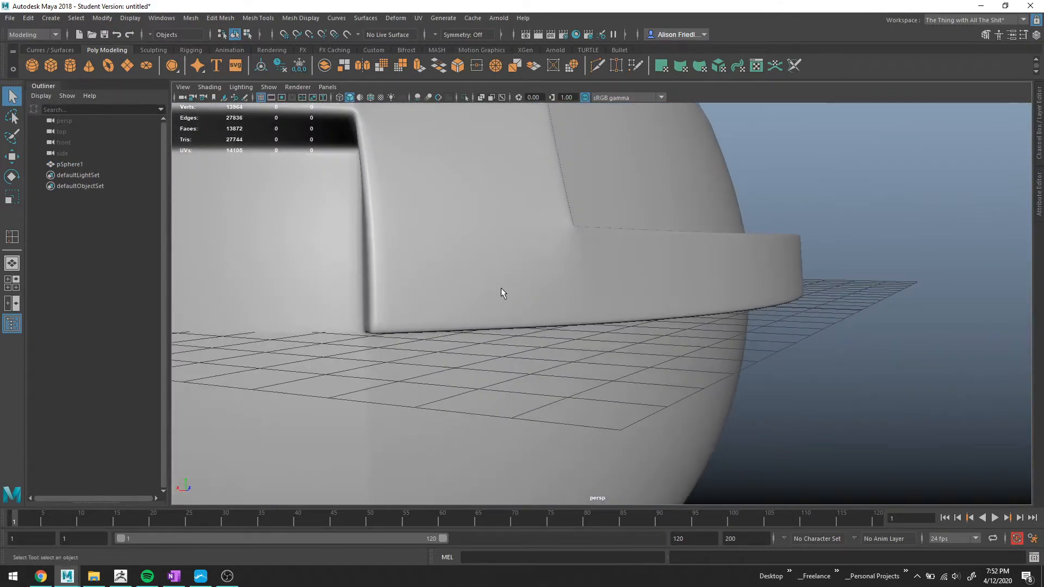
middle_click_drag(504, 289, 590, 276, "alt")
left_click_drag(590, 275, 549, 272, "alt")
Merge the short edge at the divider's upper corner into a single vertex.
left_click(488, 266)
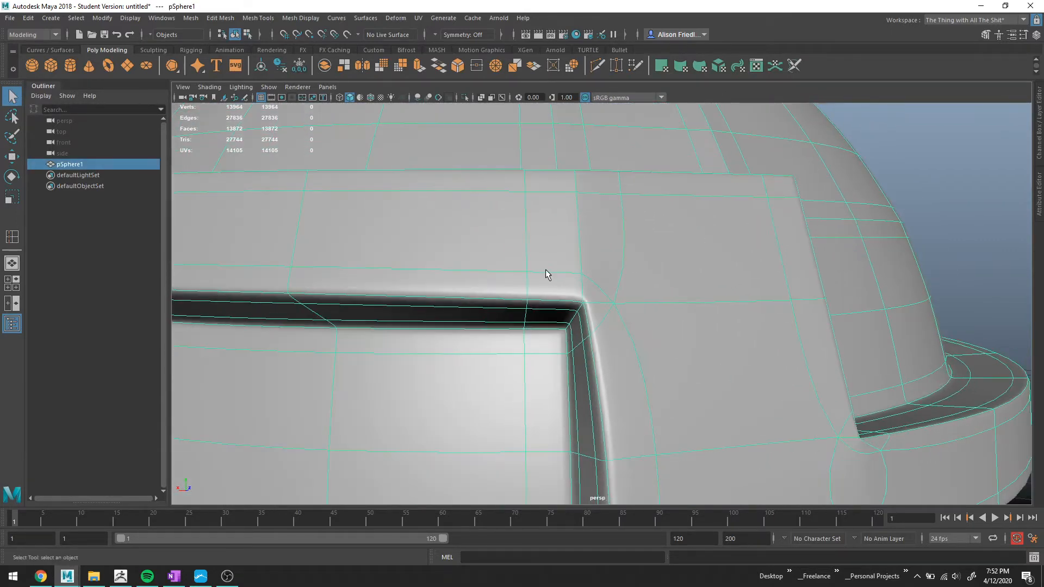
right_click_drag(548, 273, 550, 253)
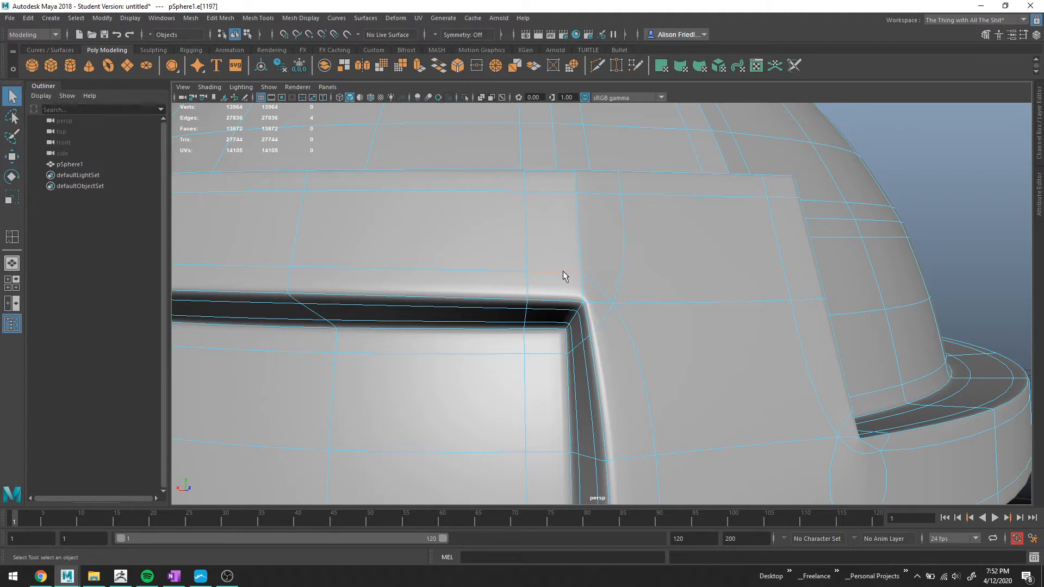
mouse_move(563, 274)
left_mouse_down("alt")
mouse_move(540, 285)
mouse_move(555, 294)
left_mouse_up("alt")
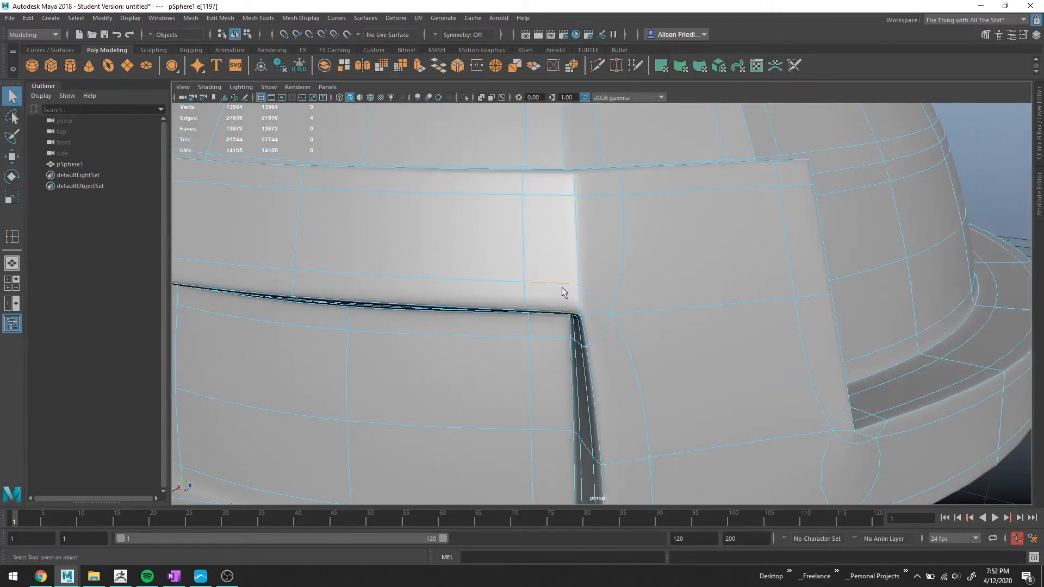
key("1")
scroll(581, 303, "up", 4)
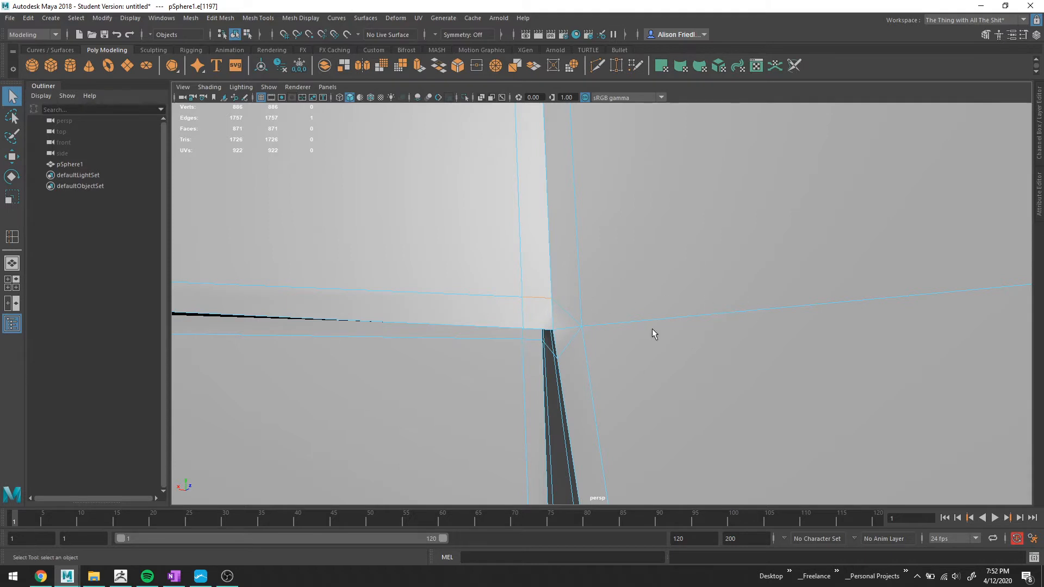
left_click_drag(569, 331, 533, 291, "alt")
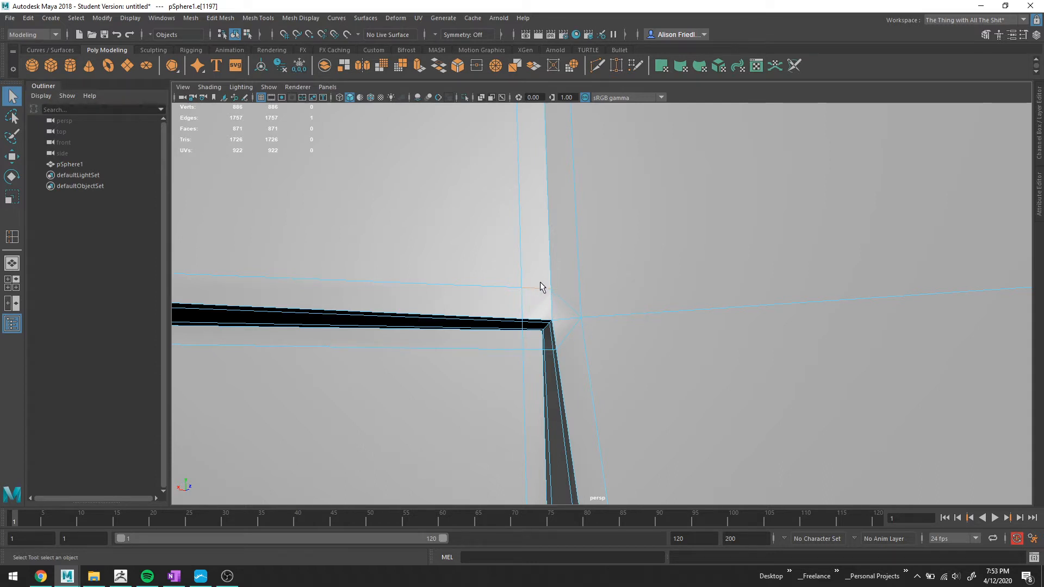
left_click(497, 66)
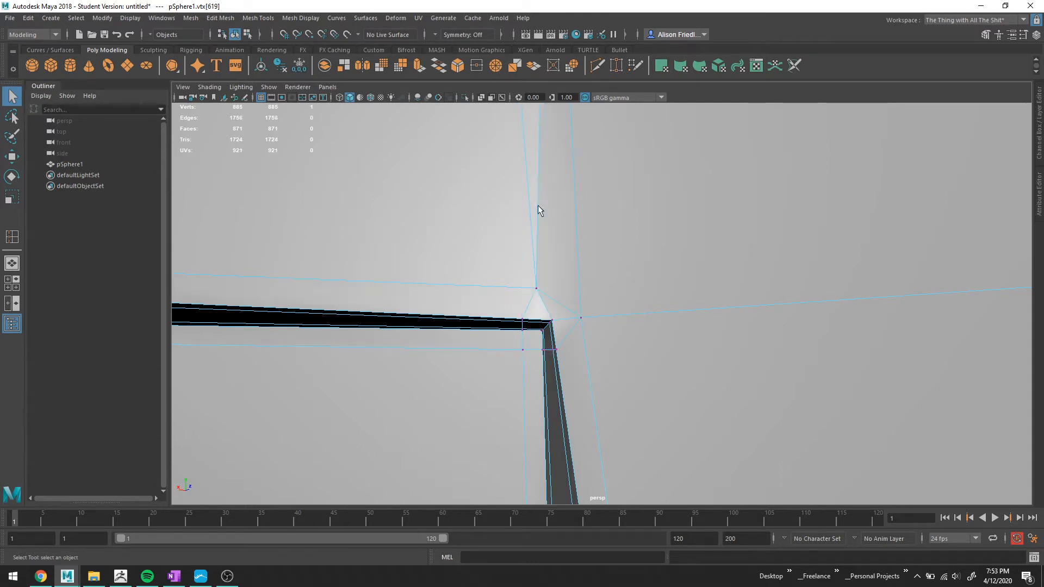
Delete the vertical edge loop running up from the divider's upper corner.
right_click_drag(534, 266, 534, 204)
double_click(537, 204)
middle_click_drag(641, 200, 634, 366, "alt")
key("Delete")
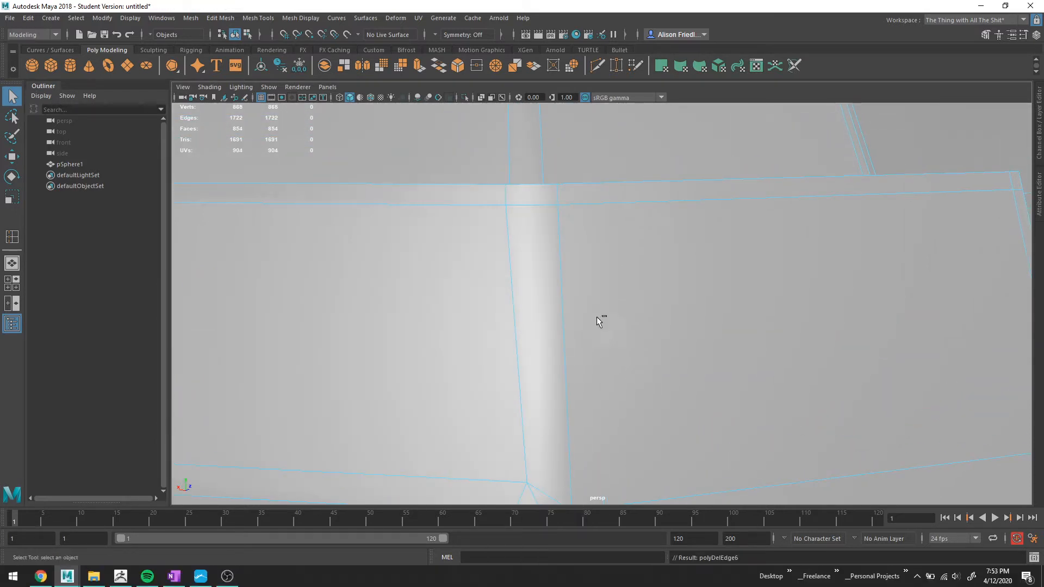
key("ctrl+z")
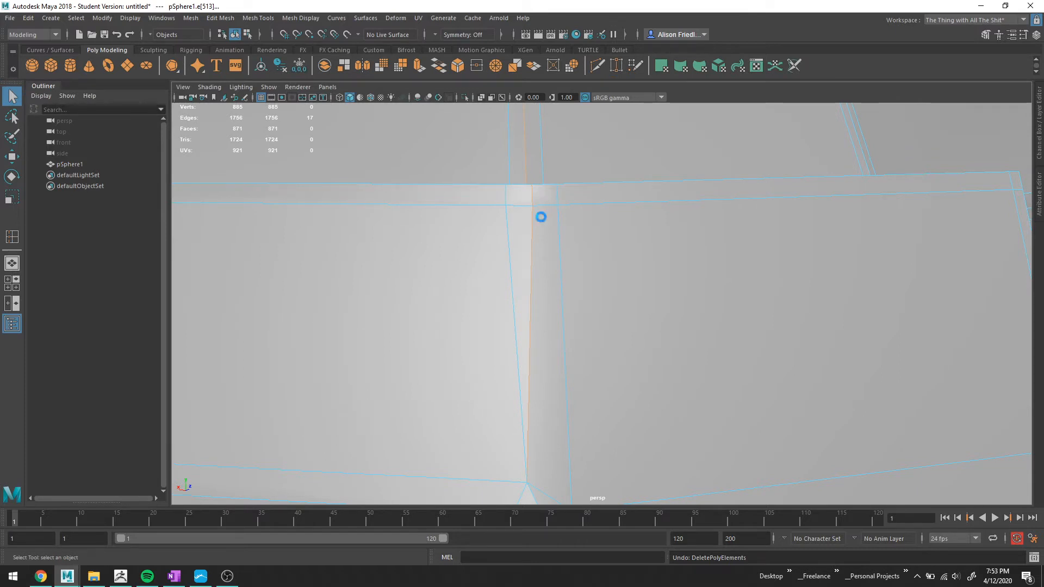
key("Delete")
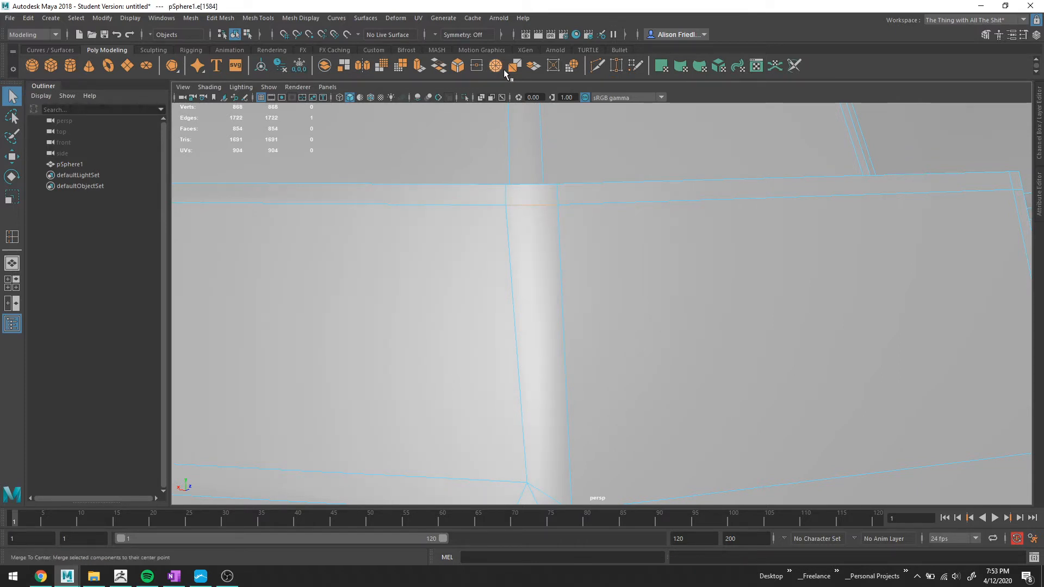
Delete the neighbouring edge loop at the divider's upper corner together with its vertices.
right_click_drag(523, 183, 511, 165)
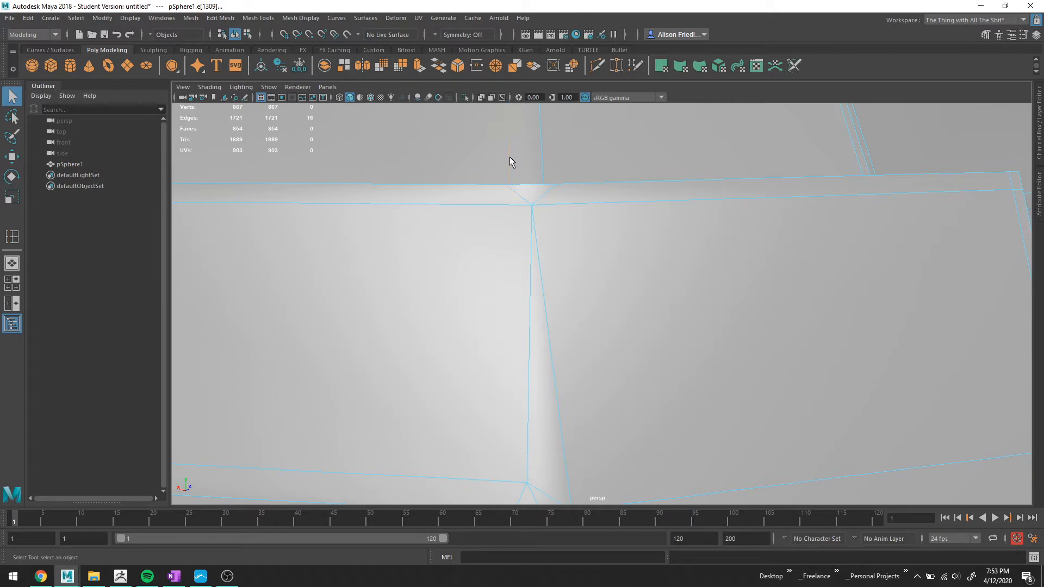
key("ctrl+Delete")
scroll(562, 222, "down", 2)
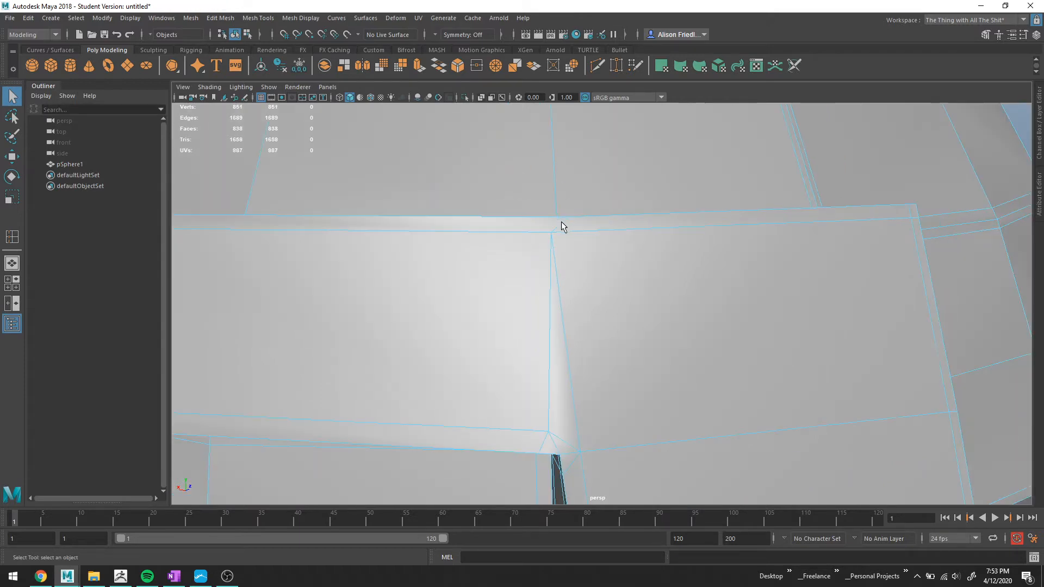
Inspect the smoothed divider, band and brim from several angles.
key("3")
scroll(612, 258, "down", 2)
scroll(612, 258, "down", 3)
right_click_drag(632, 278, 665, 271)
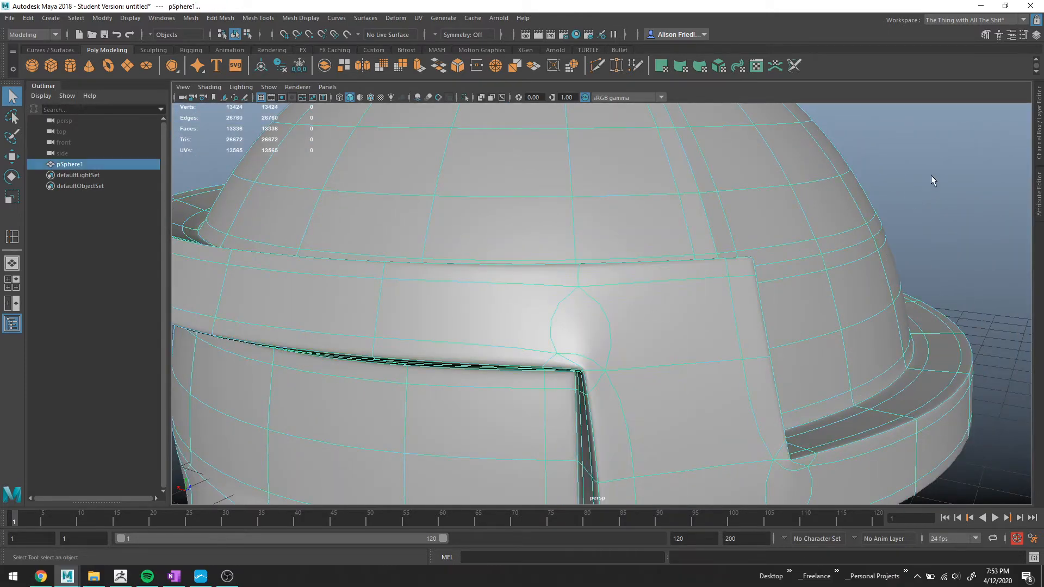
left_click(932, 176)
left_click_drag(818, 272, 740, 366, "alt")
left_click_drag(677, 354, 629, 345, "alt")
left_click_drag(561, 349, 550, 240, "alt")
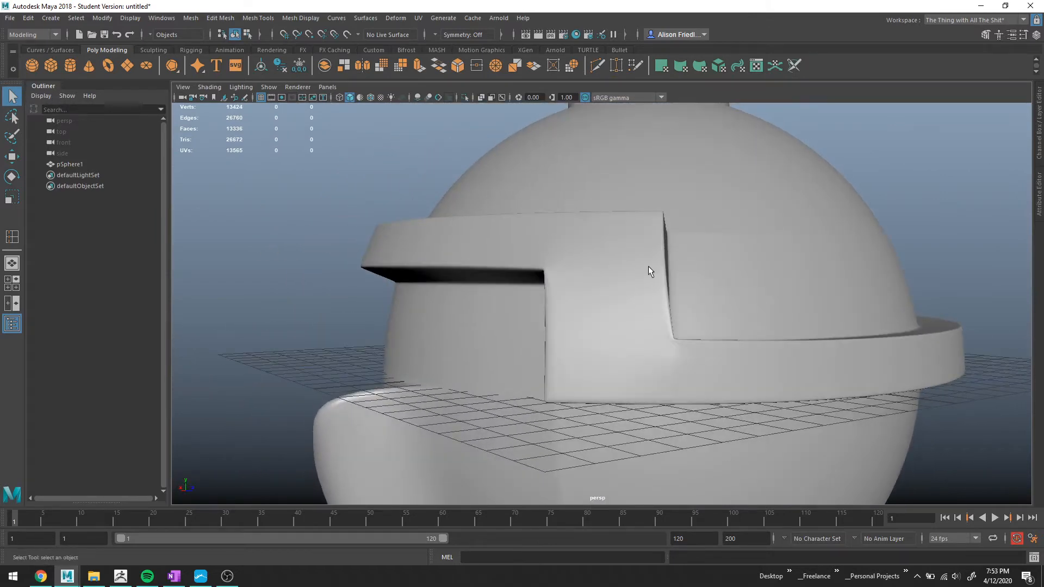
left_click_drag(648, 268, 671, 288, "alt")
left_click_drag(571, 256, 565, 230, "alt")
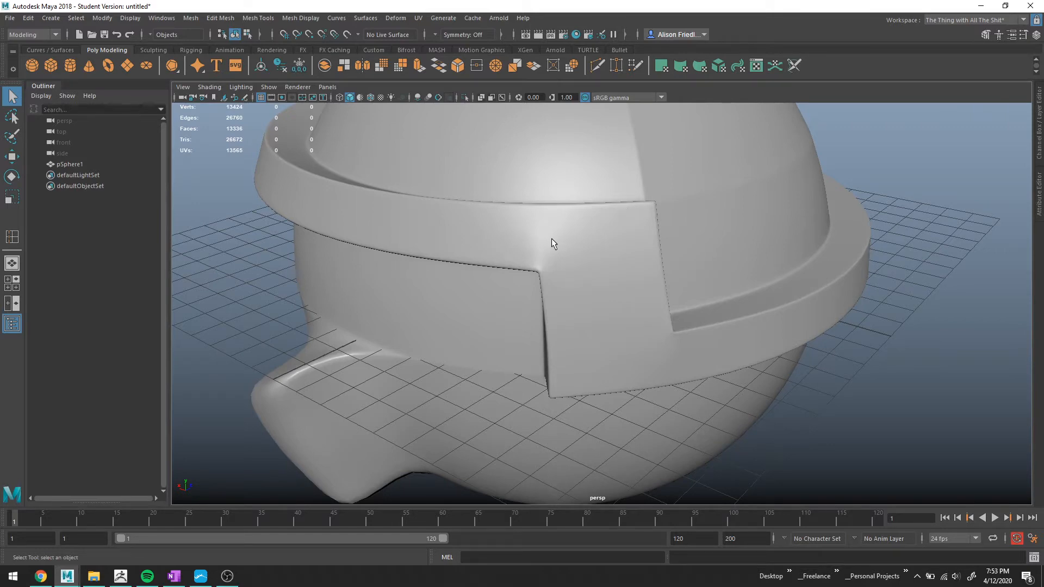
left_click_drag(552, 239, 623, 213, "alt")
left_click_drag(653, 249, 608, 243, "alt")
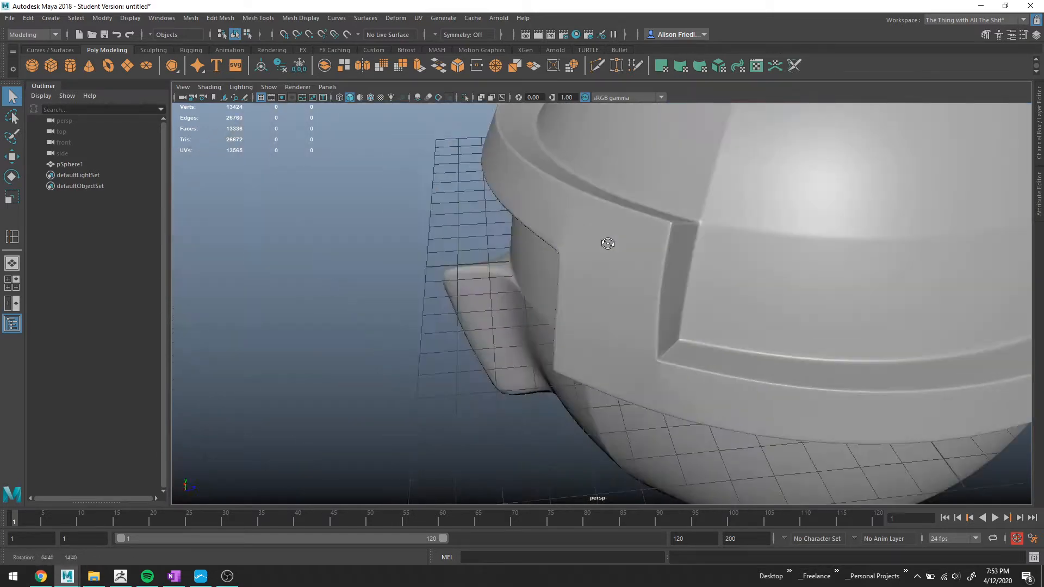
Select the two vertices just above the divider's upper corner and merge them to their center.
left_click(690, 225)
scroll(696, 223, "up", 4)
middle_click_drag(697, 208, 566, 238, "alt")
left_click_drag(566, 238, 592, 233, "alt")
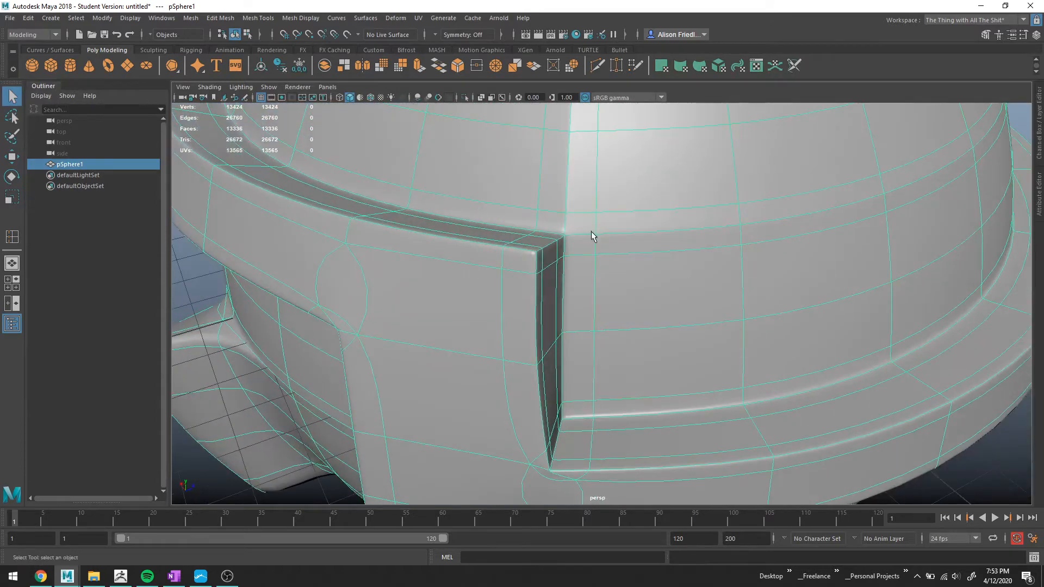
right_click_drag(591, 233, 562, 234)
left_click(596, 213)
left_click(595, 234, "shift")
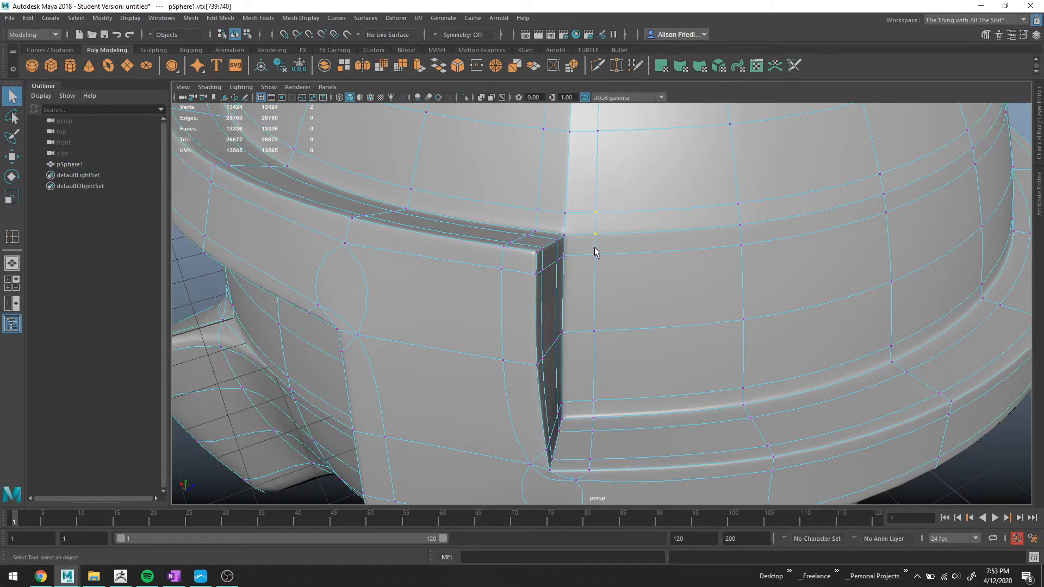
left_click_drag(499, 294, 531, 261, "alt")
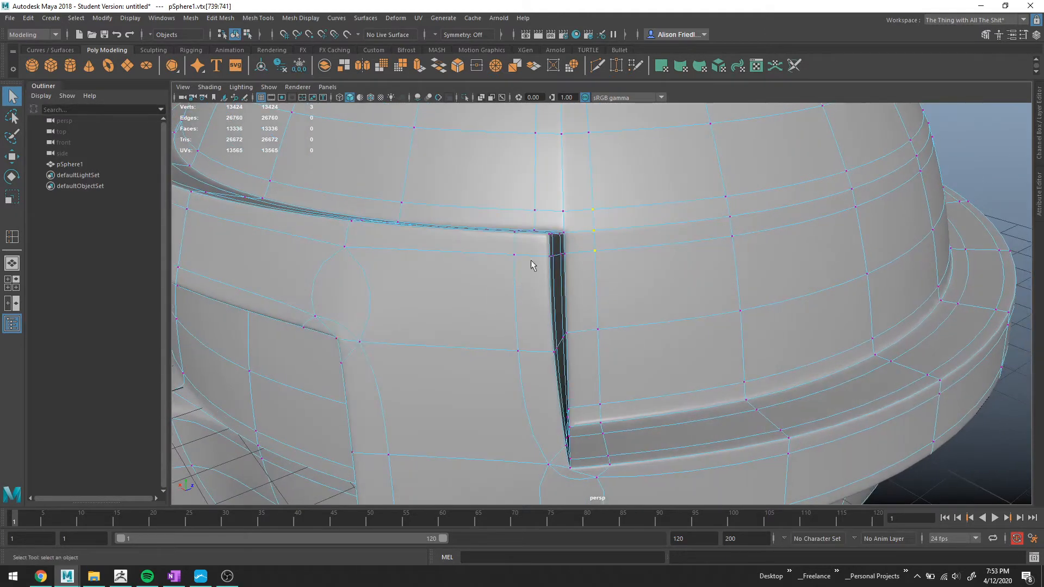
left_click_drag(346, 360, 384, 303, "alt")
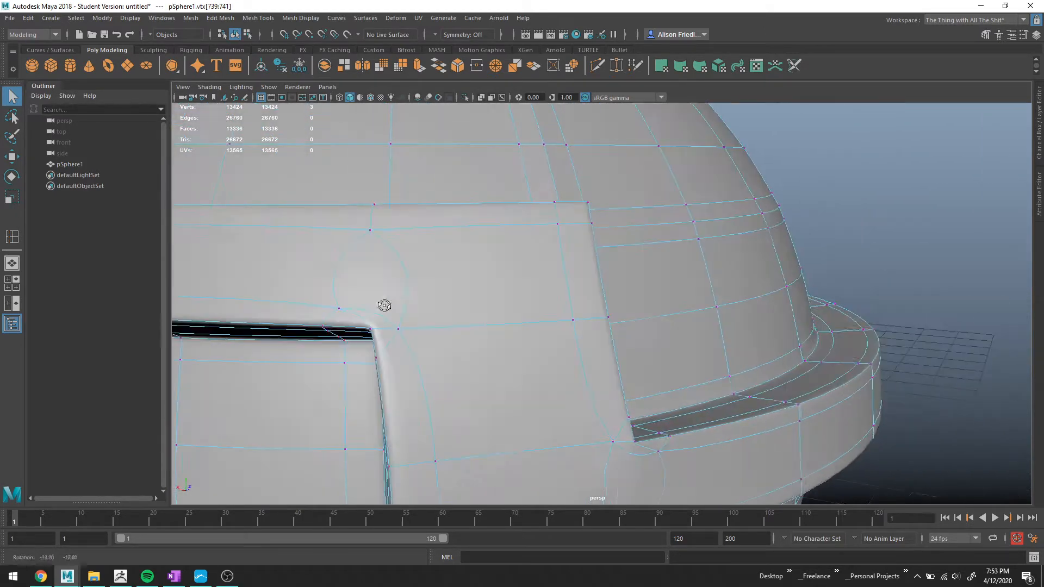
left_click_drag(404, 400, 631, 241, "alt")
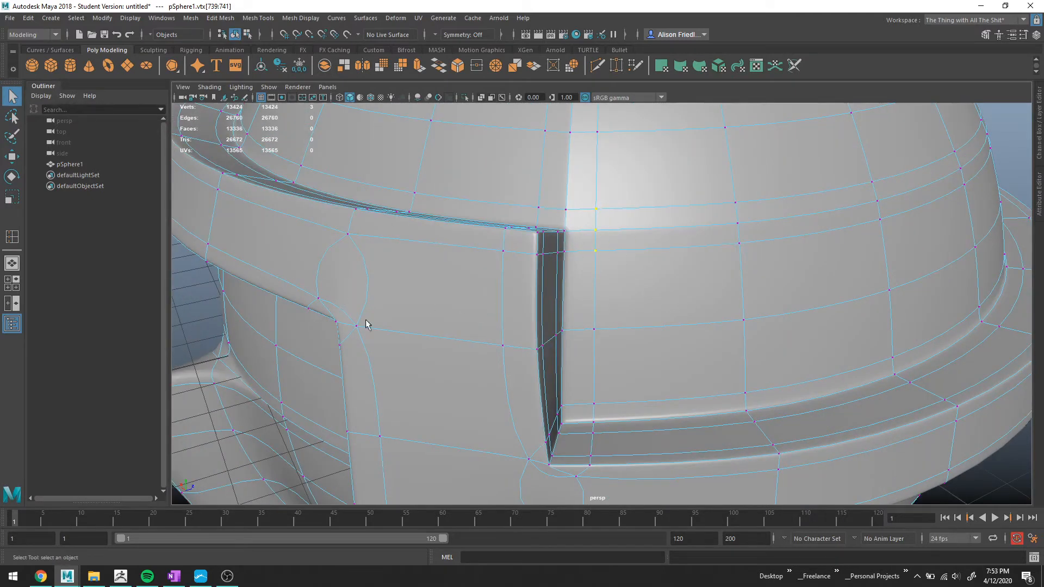
left_click(495, 65)
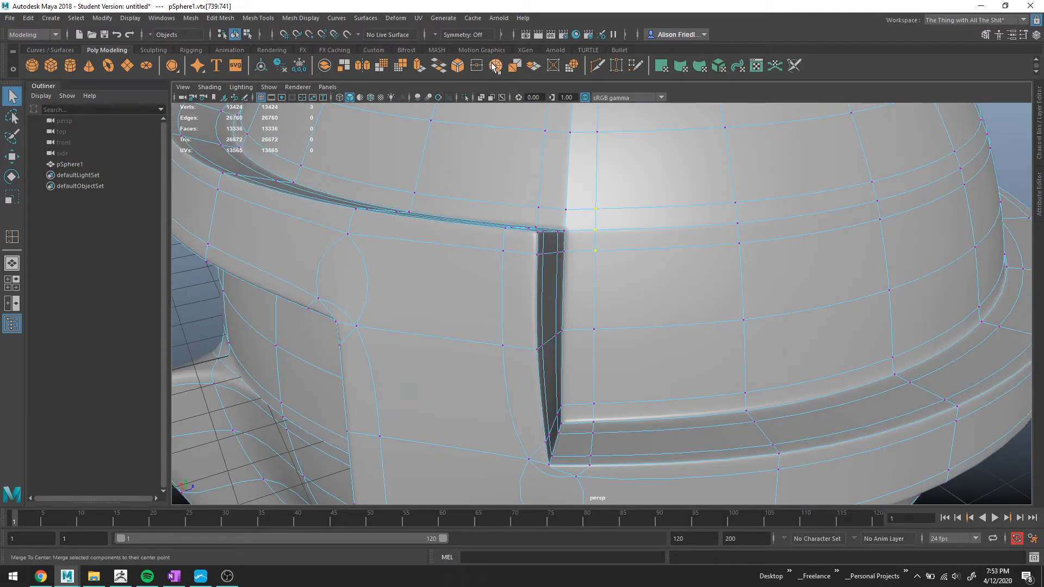
Merge the short edges at the corners of the brim's cut end to their centers.
left_click_drag(729, 196, 663, 247, "alt")
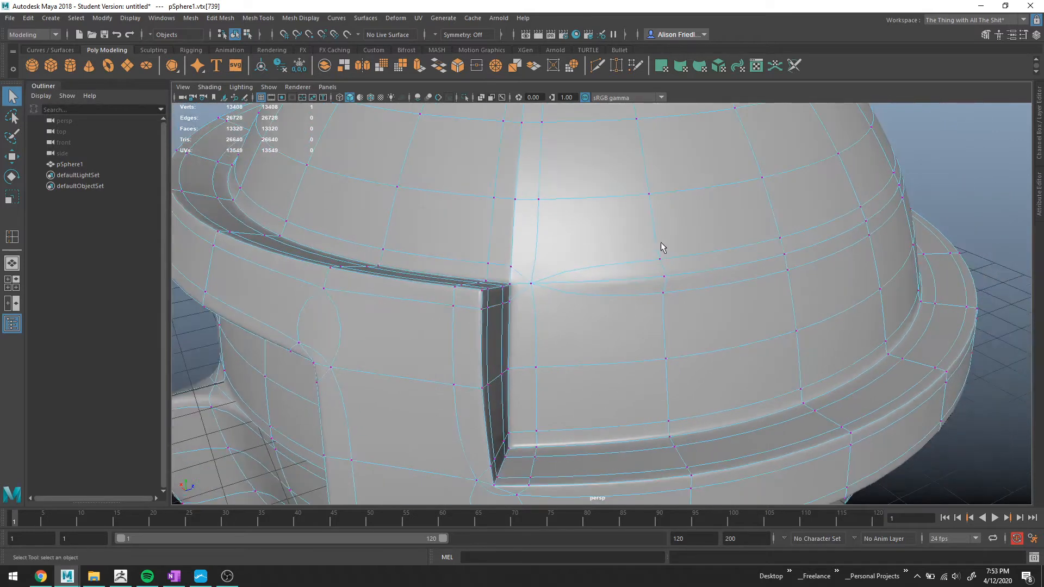
right_click_drag(648, 266, 646, 244)
double_click(651, 294, "shift")
left_click_drag(856, 250, 745, 255, "alt")
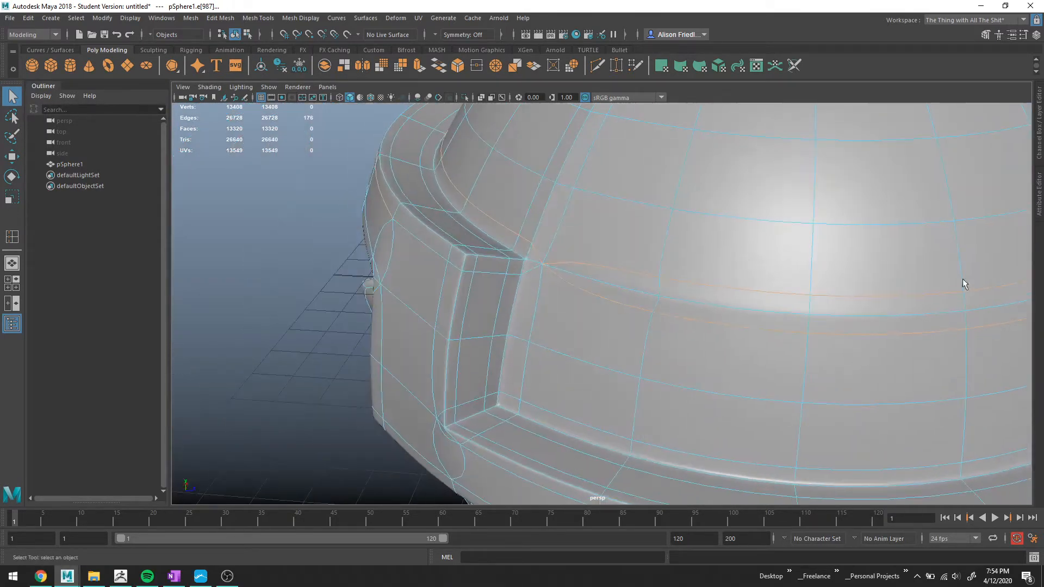
middle_click_drag(963, 278, 635, 252, "alt")
right_click_drag(636, 251, 501, 294, "alt")
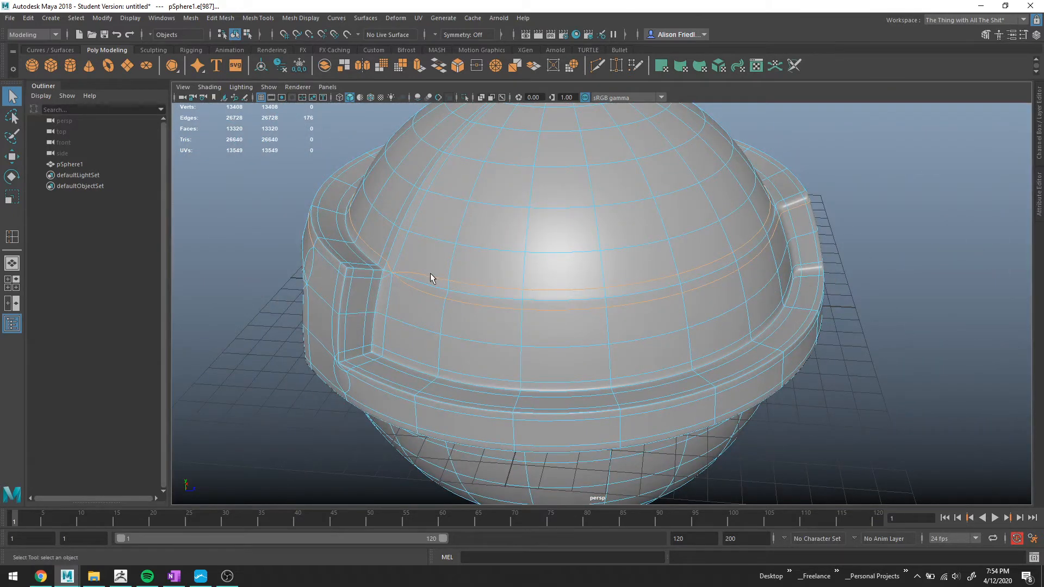
left_click_drag(324, 250, 370, 259, "alt")
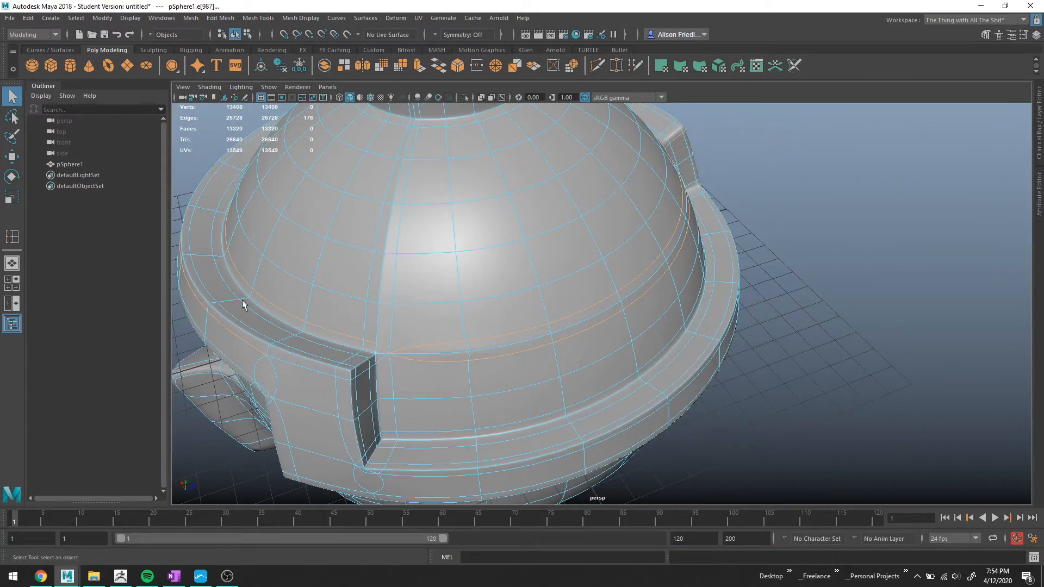
left_click_drag(730, 216, 615, 226, "alt")
middle_click_drag(767, 215, 403, 242, "alt")
right_click_drag(402, 242, 466, 242, "alt")
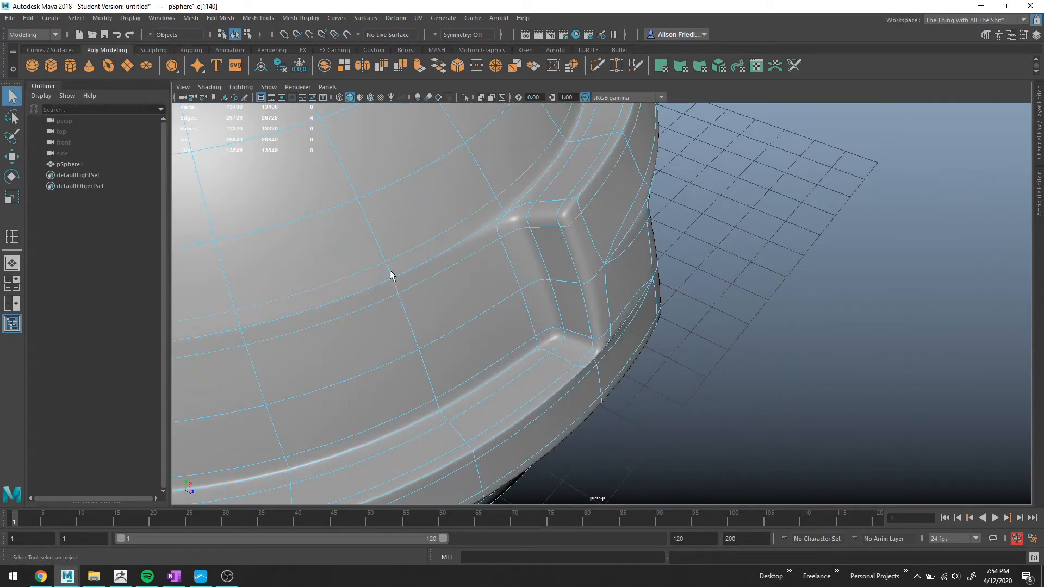
left_click(494, 60)
Delete two horizontal edge loops on the dome above the brim together with their vertices.
middle_click_drag(320, 270, 560, 249, "alt")
right_click_drag(530, 243, 527, 227)
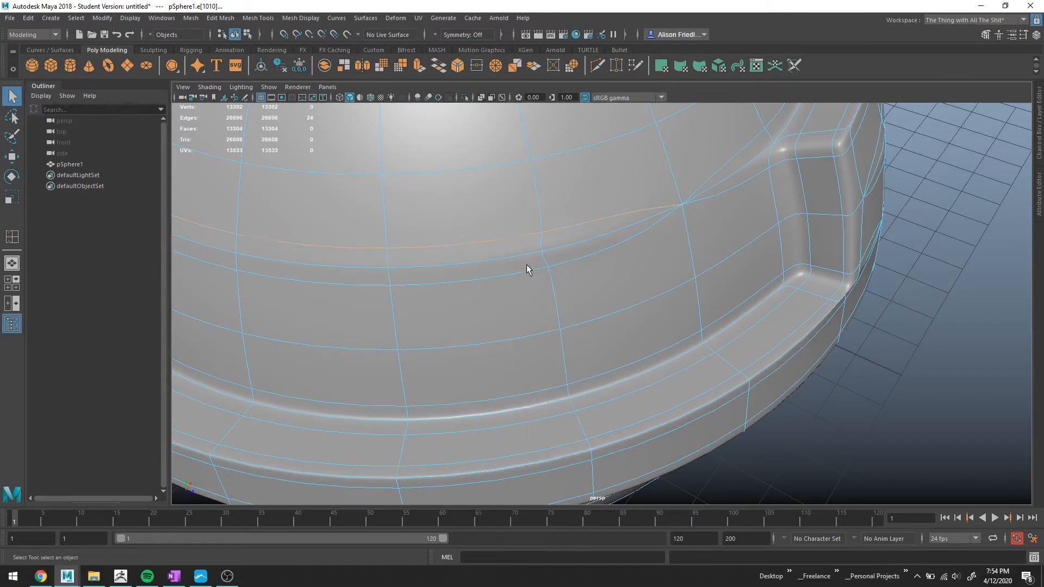
right_click_drag(523, 269, 465, 280, "alt")
middle_click_drag(465, 280, 635, 298, "alt")
left_click_drag(546, 325, 620, 294, "alt")
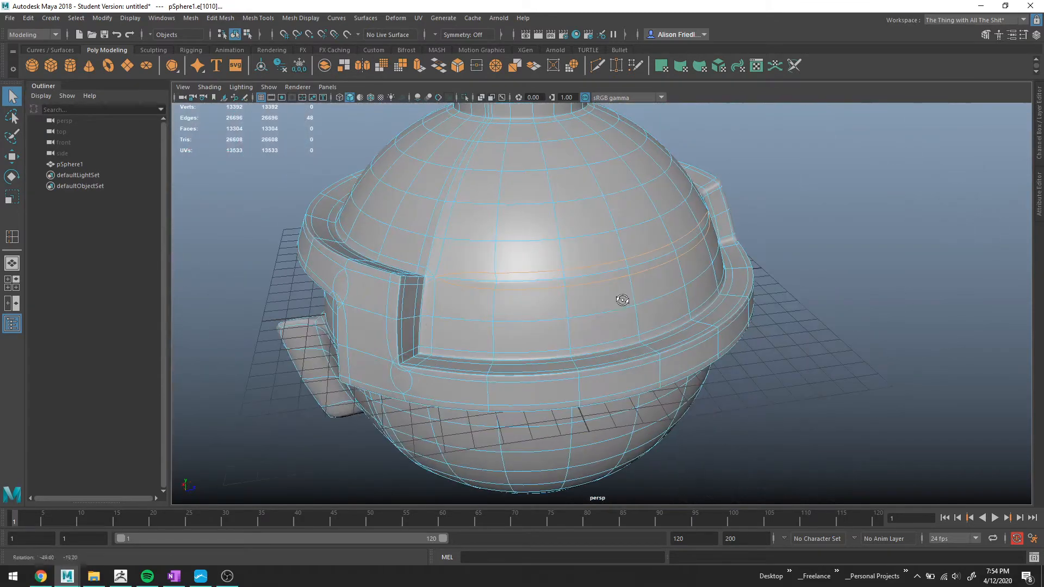
key("ctrl+Delete")
Select the edges along the divider's top corner and merge them to their center.
right_click_drag(584, 283, 644, 288, "alt")
left_click_drag(577, 299, 633, 294, "alt")
middle_click_drag(607, 296, 570, 291, "alt")
left_click_drag(570, 291, 601, 289, "alt")
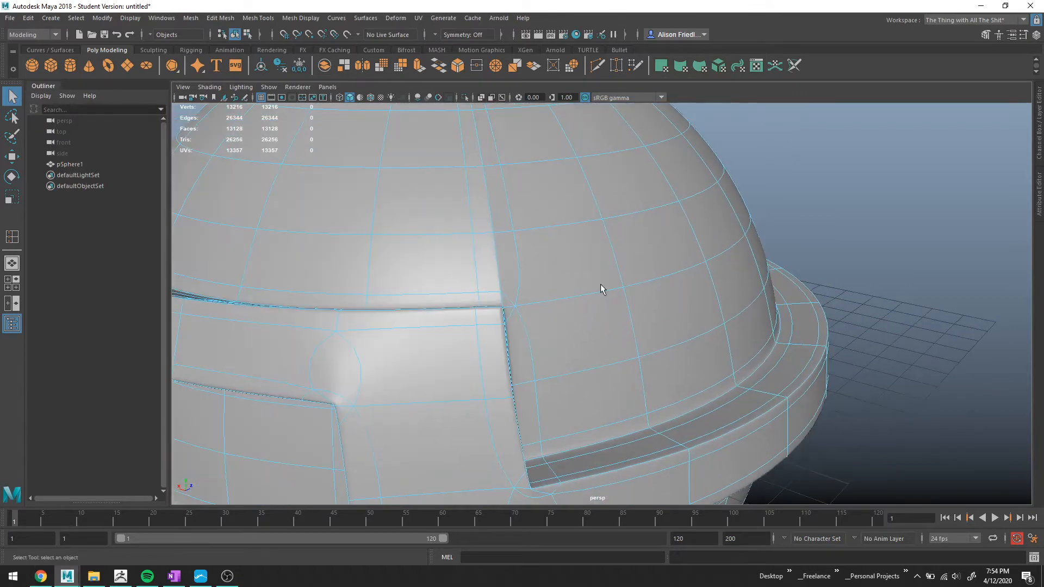
double_click(496, 306)
left_click(495, 66)
Merge the two vertices beside the divider's top corner into one.
mouse_move(471, 240)
right_mouse_down()
mouse_move(487, 240)
mouse_move(487, 212)
mouse_move(464, 238)
right_mouse_up()
left_click(507, 232)
left_click(515, 233)
left_click(495, 65)
Undo the stray change and delete the selected edges together with their vertices.
right_click_drag(486, 216, 467, 202)
key("ctrl+z")
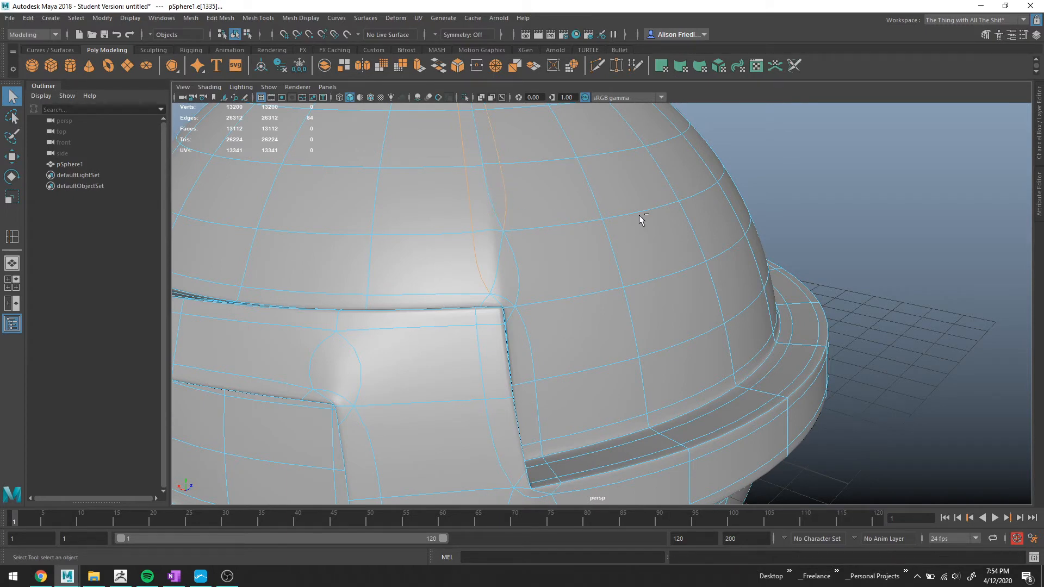
key("ctrl+Delete")
Inspect the smoothed helmet around the divider and brim from several angles.
scroll(461, 214, "down", 3)
right_click_drag(557, 246, 594, 222)
left_click(850, 213)
left_click_drag(712, 260, 587, 303, "alt")
scroll(519, 305, "up", 3)
scroll(517, 300, "up", 1)
middle_click_drag(516, 321, 598, 247, "alt")
scroll(598, 247, "down", 5)
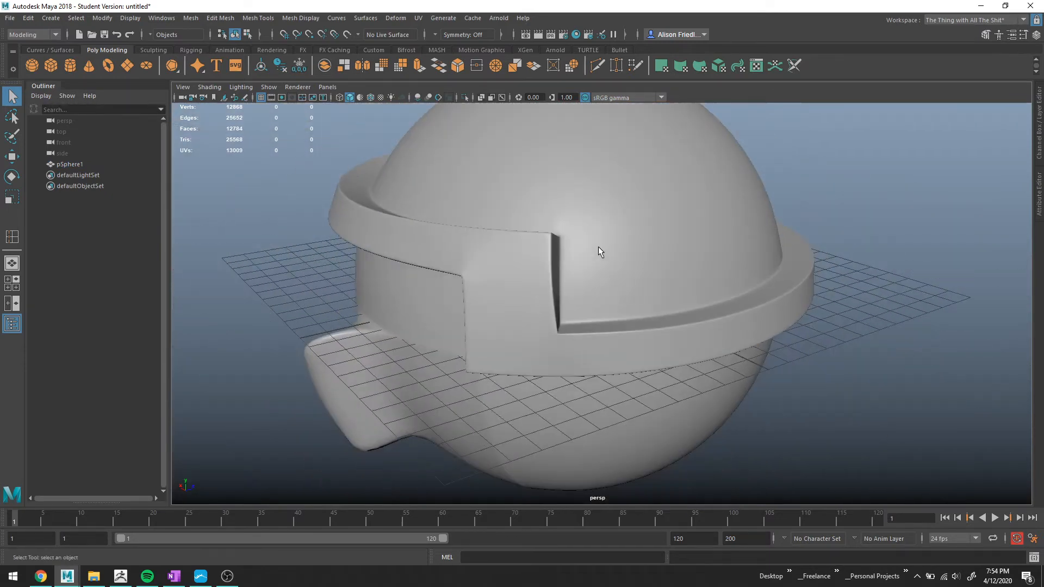
mouse_move(598, 246)
left_mouse_down("alt")
mouse_move(627, 268)
mouse_move(602, 246)
left_mouse_up("alt")
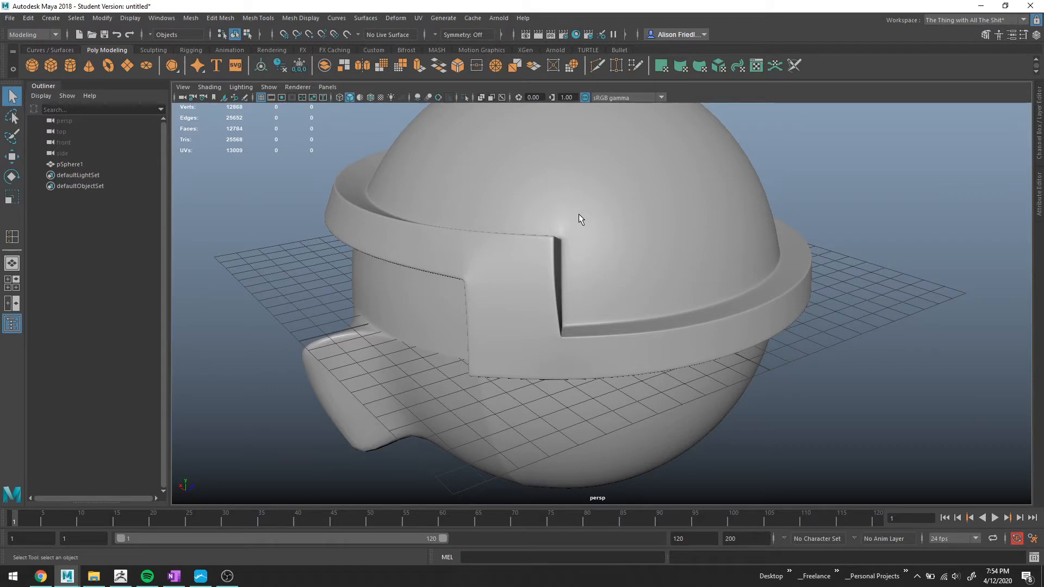
left_click_drag(577, 220, 610, 261, "alt")
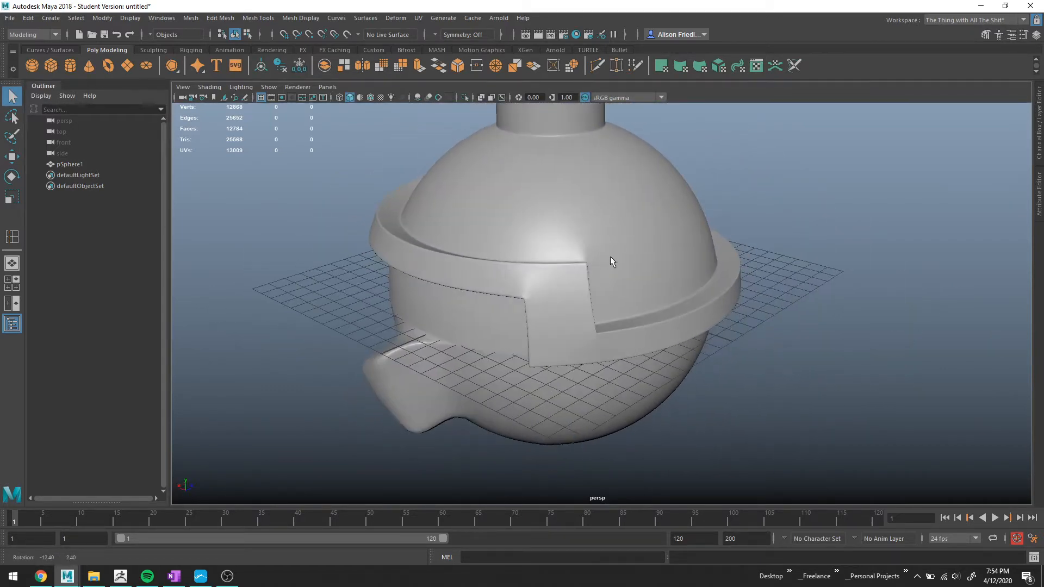
scroll(610, 262, "up", 10)
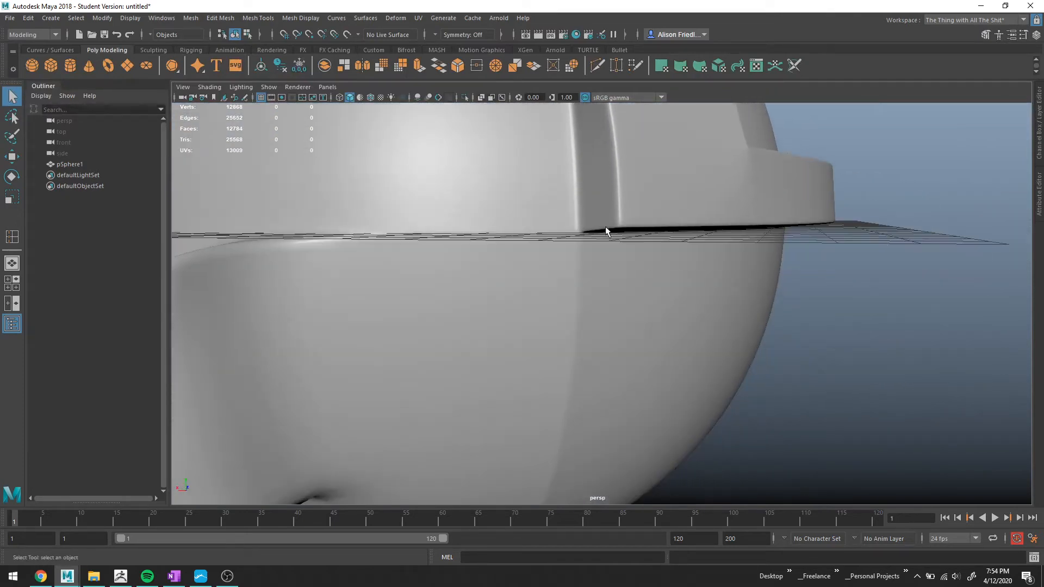
Switch to vertex selection and merge the two vertices just below the divider's lower end into one.
left_click(586, 253)
scroll(566, 250, "up", 3)
right_click(554, 243)
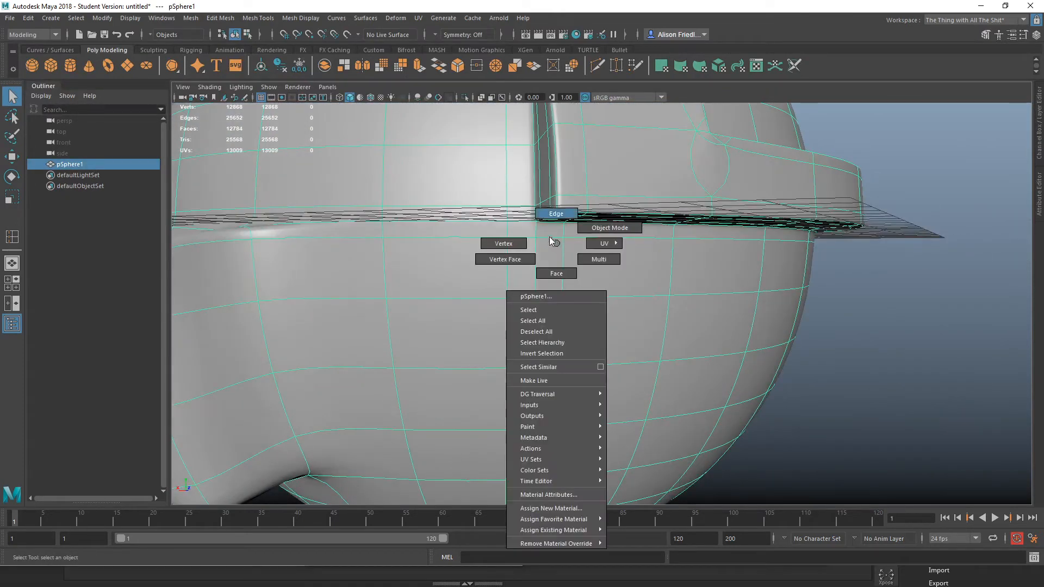
right_click_drag(554, 242, 514, 240)
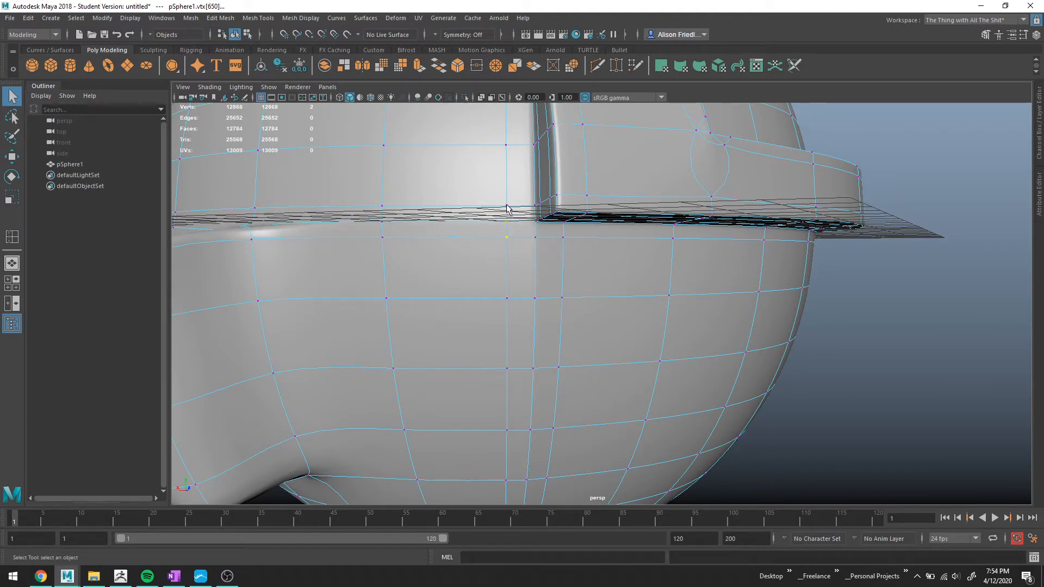
left_click_drag(561, 175, 230, 308, "alt")
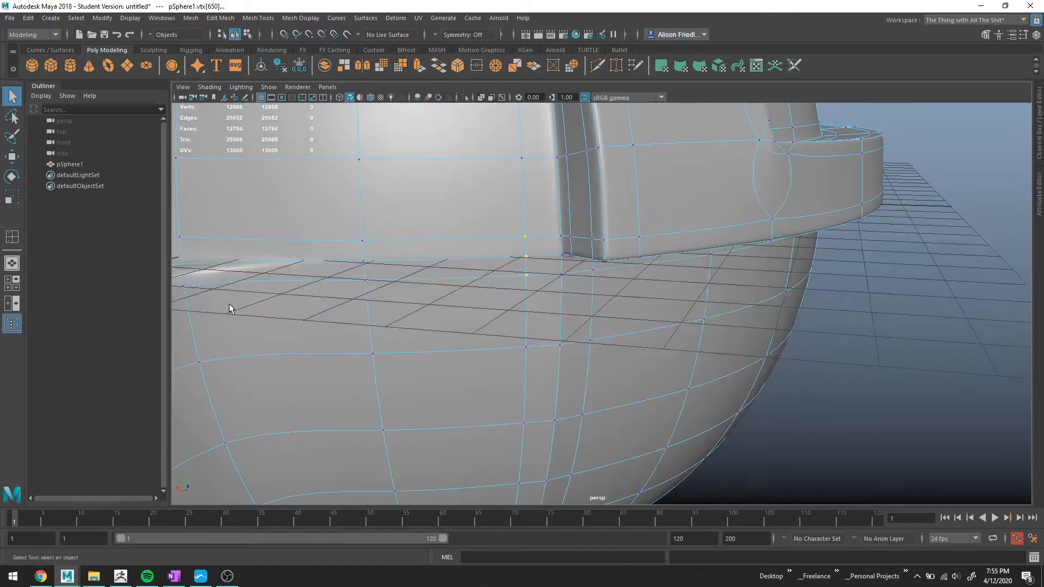
left_click(496, 66)
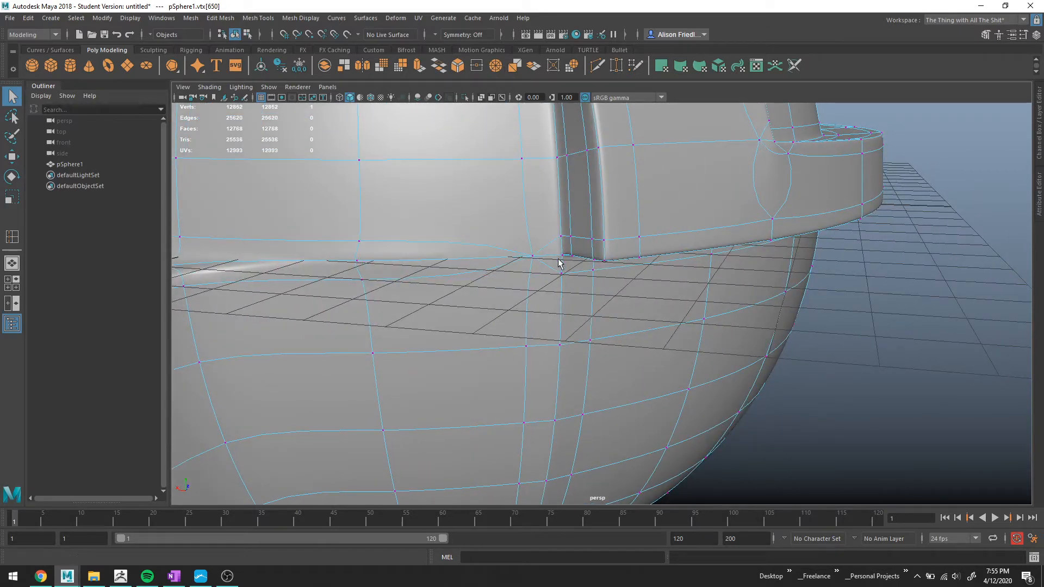
Merge the next pair of vertices below the divider's lower end into one.
left_click_drag(560, 263, 487, 234, "alt")
left_click(487, 237)
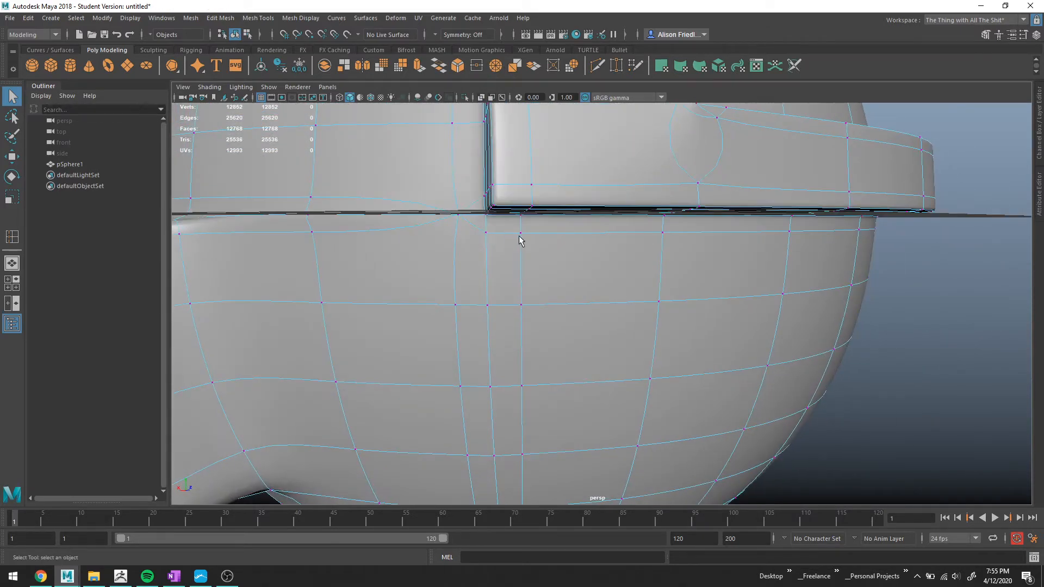
left_click(520, 235)
left_click(485, 234, "shift")
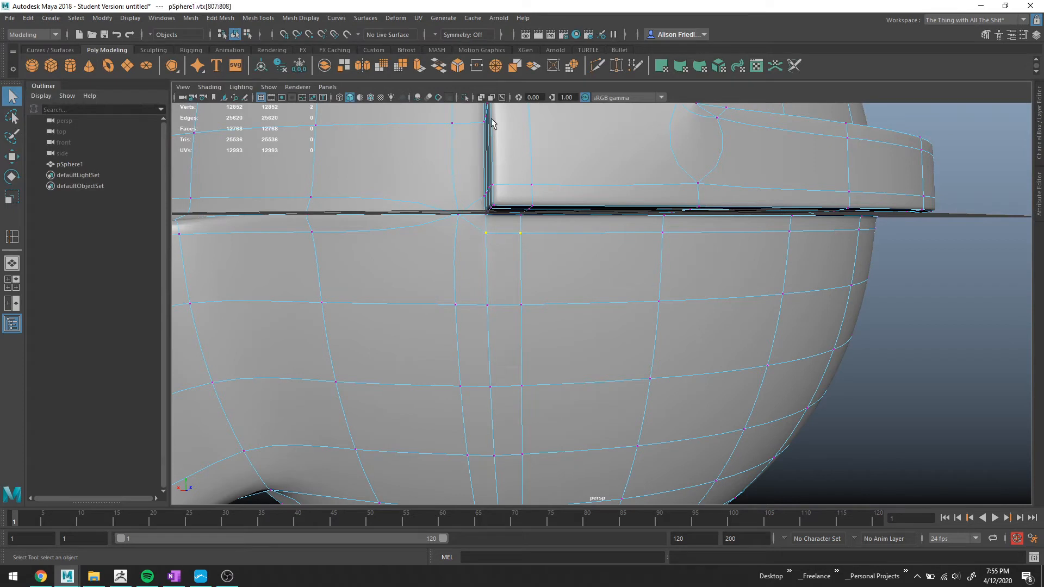
left_click(495, 65)
Delete the vertical edge loop running down the lower sphere beneath the divider.
right_click(510, 246)
left_click(510, 216)
key("Delete")
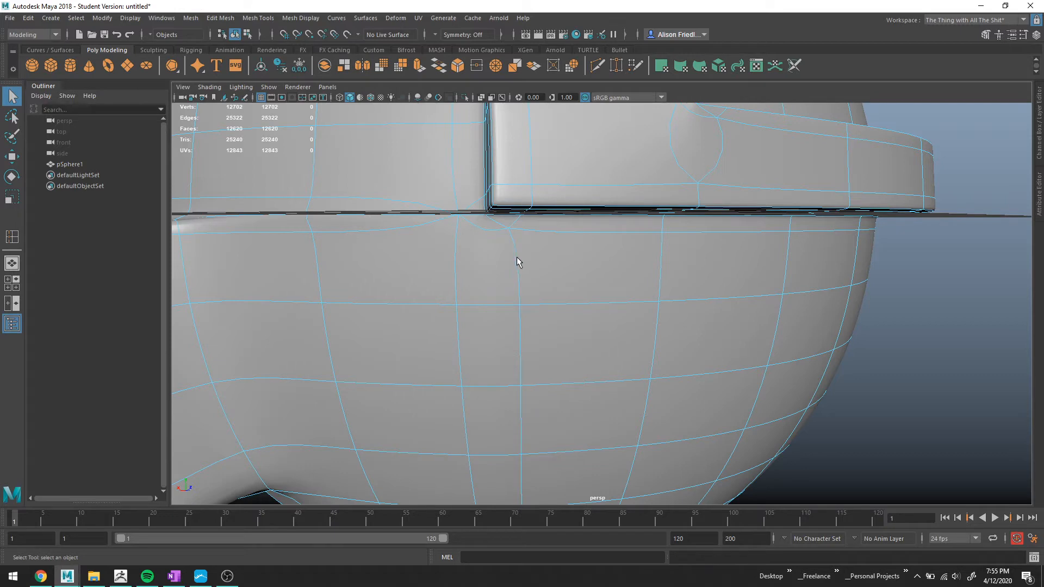
Move two vertical edge loops on the lower sphere sideways to even out their spacing.
double_click(515, 259)
key("f")
key("w")
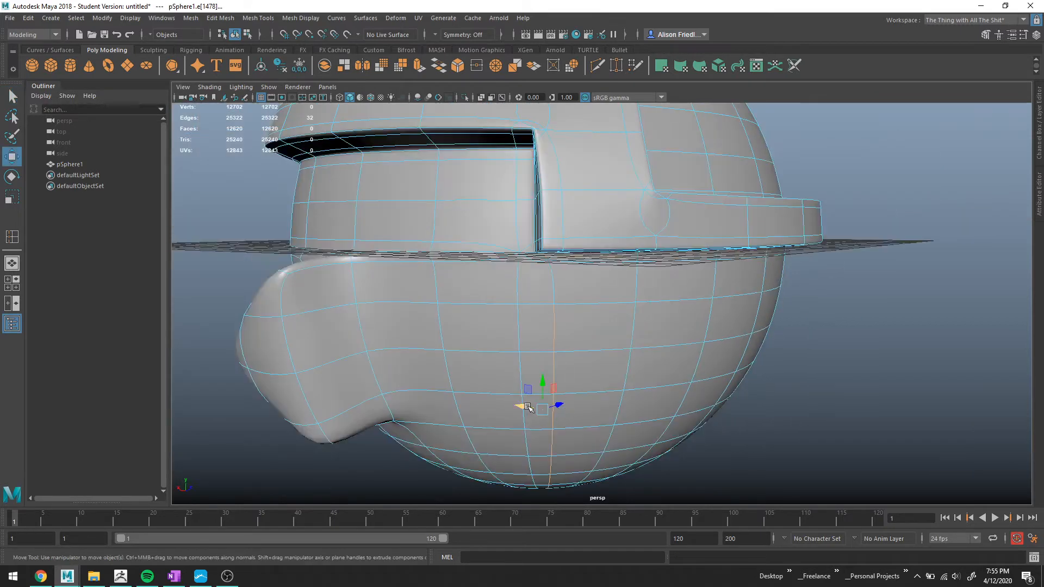
left_click_drag(525, 407, 568, 403)
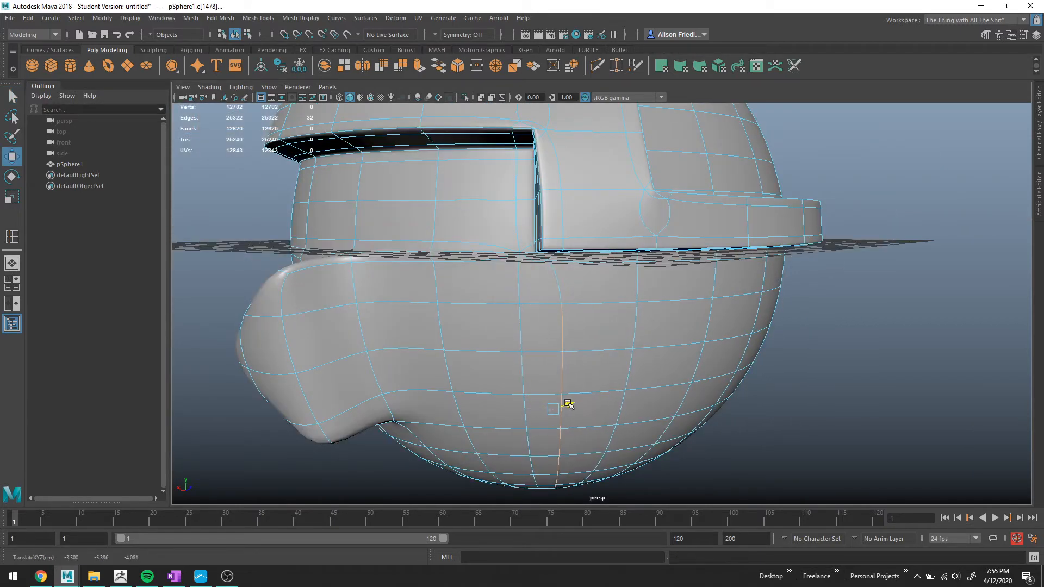
key("q")
double_click(521, 318)
key("w")
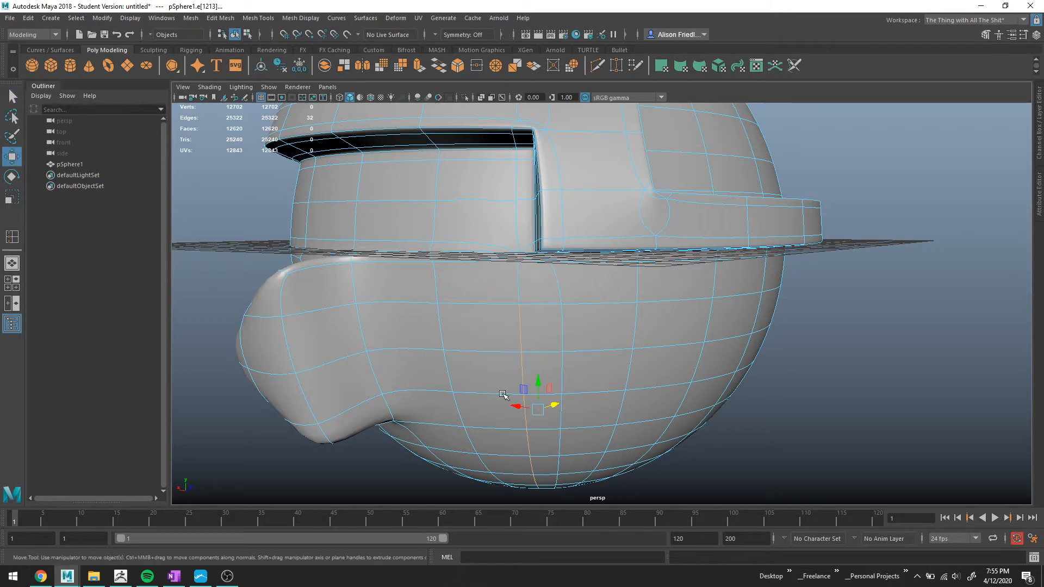
left_click_drag(517, 406, 559, 397)
key("q")
Inspect the smoothed helmet around the neck and lower sphere from several angles.
right_click_drag(561, 276, 591, 263)
left_click_drag(848, 310, 644, 289, "alt")
left_click_drag(548, 249, 610, 218, "alt")
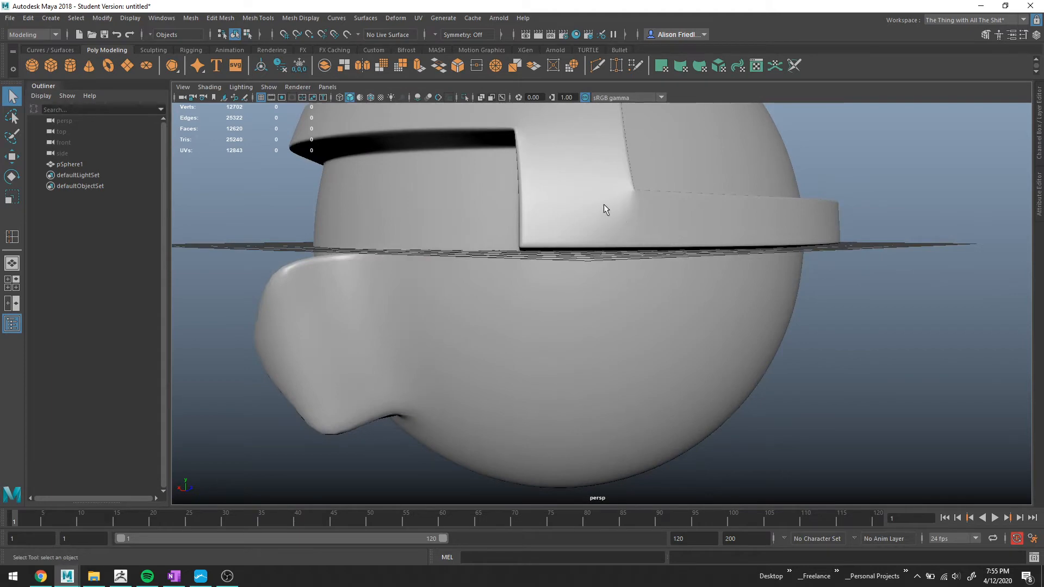
right_click_drag(566, 237, 511, 256, "alt")
left_click_drag(512, 255, 559, 282, "alt")
left_click(652, 260)
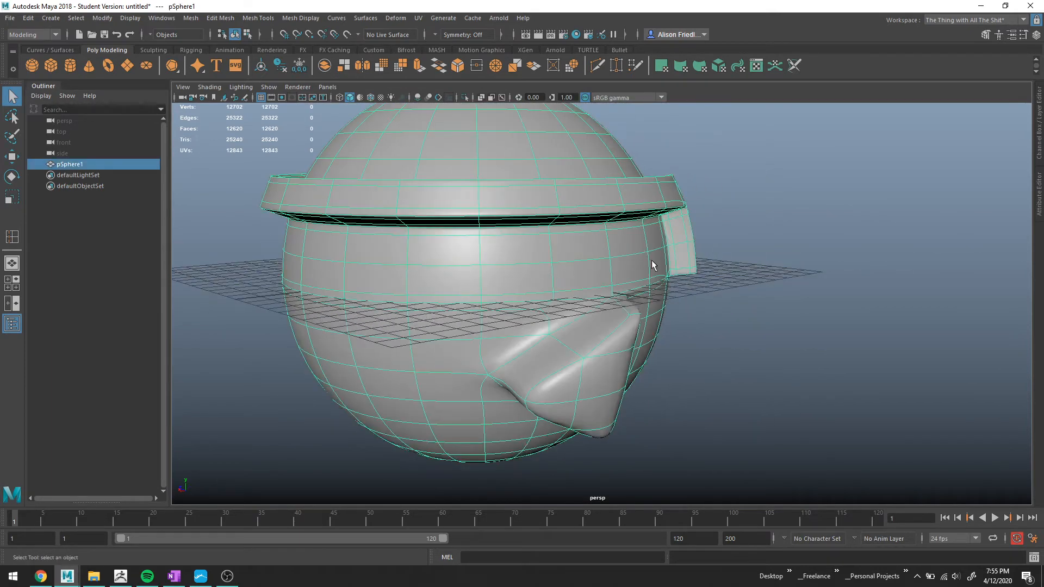
left_click_drag(652, 260, 583, 259, "alt")
right_click_drag(583, 261, 582, 234)
scroll(573, 264, "up", 4)
left_click_drag(510, 231, 511, 275, "alt")
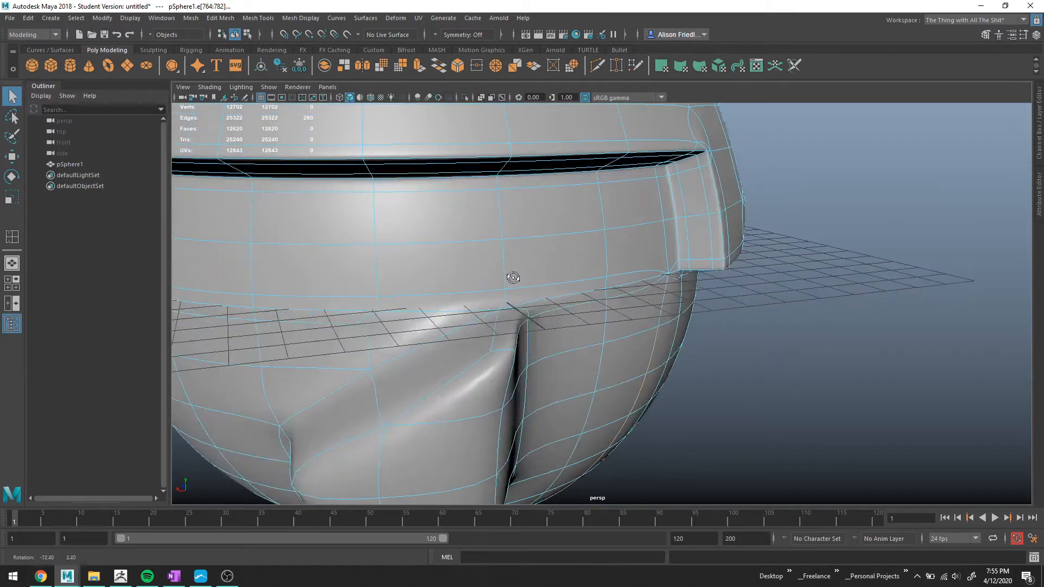
Select the horizontal edge loop around the neck and switch the view to the unsmoothed mesh.
double_click(343, 325)
left_click_drag(366, 314, 358, 310, "alt")
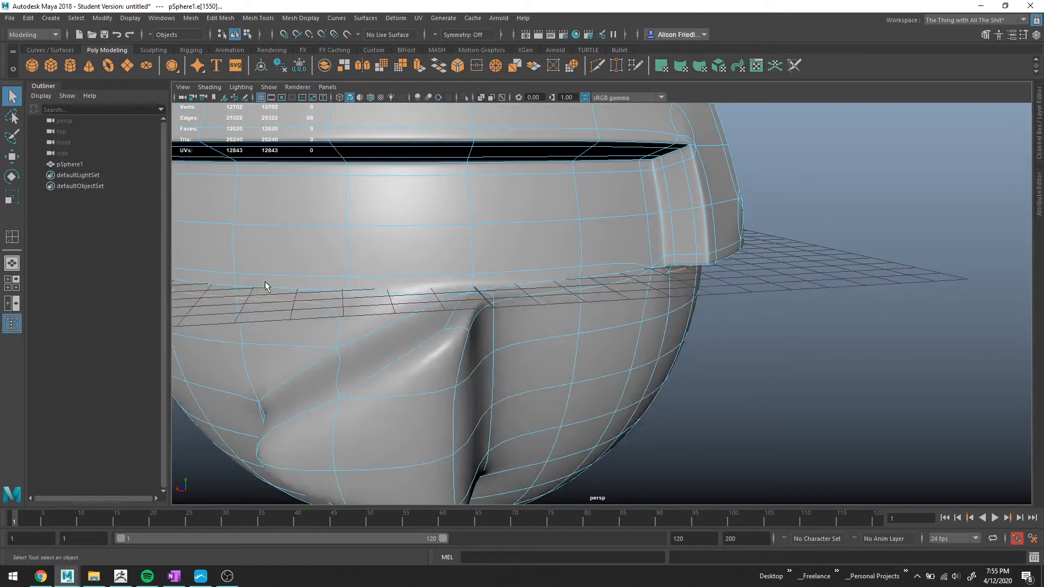
left_click_drag(613, 301, 571, 253, "alt")
scroll(572, 239, "up", 3)
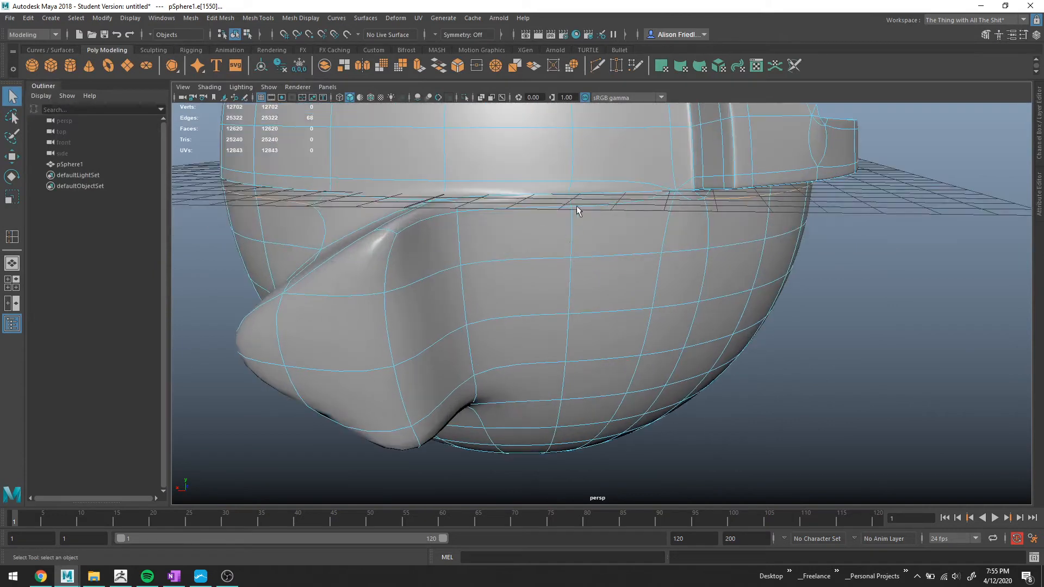
left_click_drag(445, 246, 547, 250, "alt")
scroll(541, 242, "up", 2)
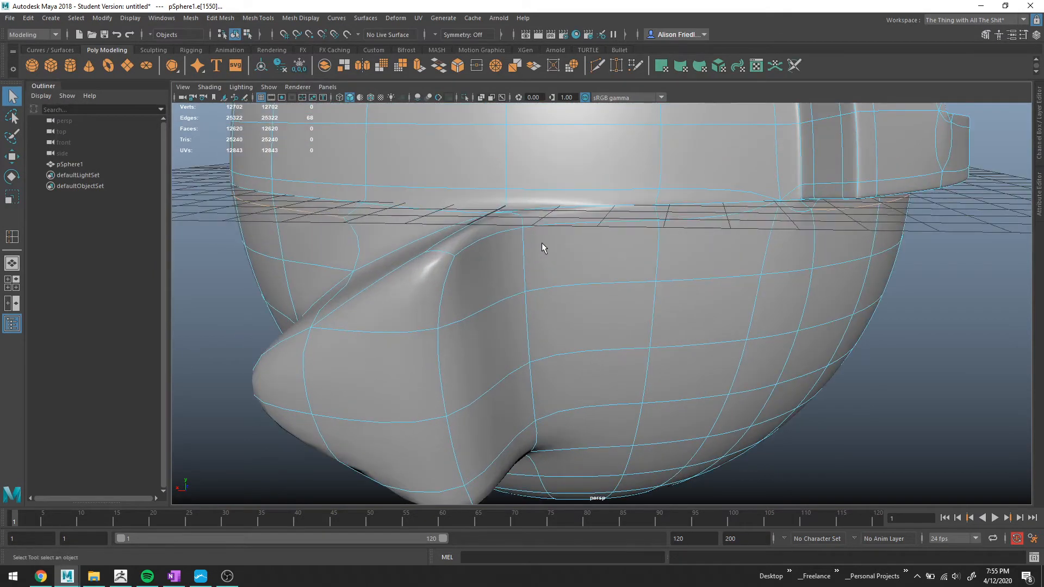
key("1")
middle_click_drag(517, 241, 620, 264, "alt")
scroll(620, 264, "up", 2)
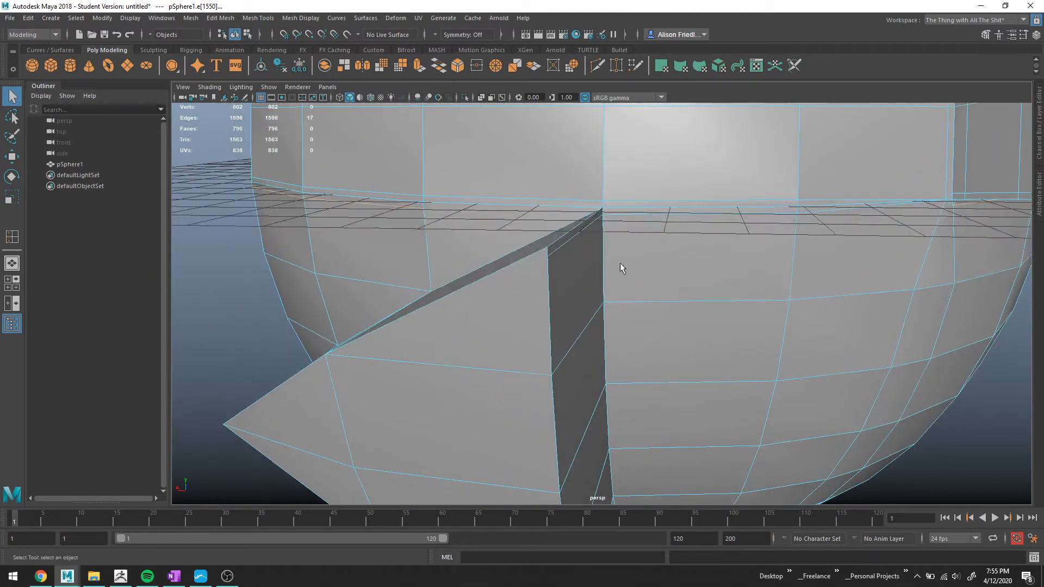
left_click_drag(589, 222, 608, 255, "alt")
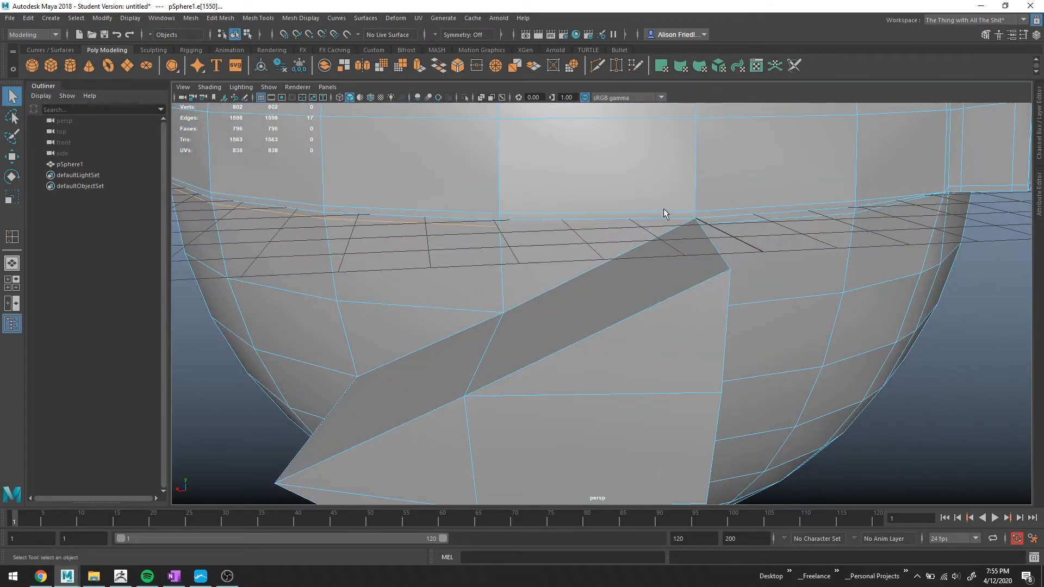
Select all faces of the divider fin on the lower sphere, extrude them and scale the extrusion slightly.
left_click_drag(563, 273, 664, 304, "alt")
right_click_drag(746, 278, 744, 303)
left_click(742, 303)
double_click(782, 273, "shift")
left_click_drag(713, 361, 700, 306, "alt")
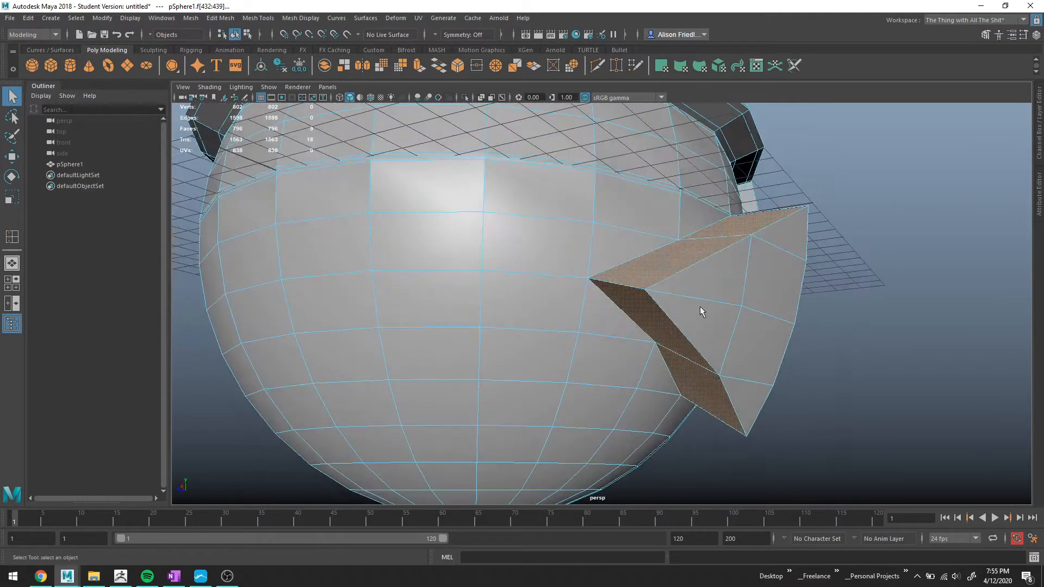
left_click(704, 290, "shift")
left_click(703, 331, "shift")
left_click(751, 355, "shift")
left_click(748, 392, "shift")
left_click(754, 305, "shift")
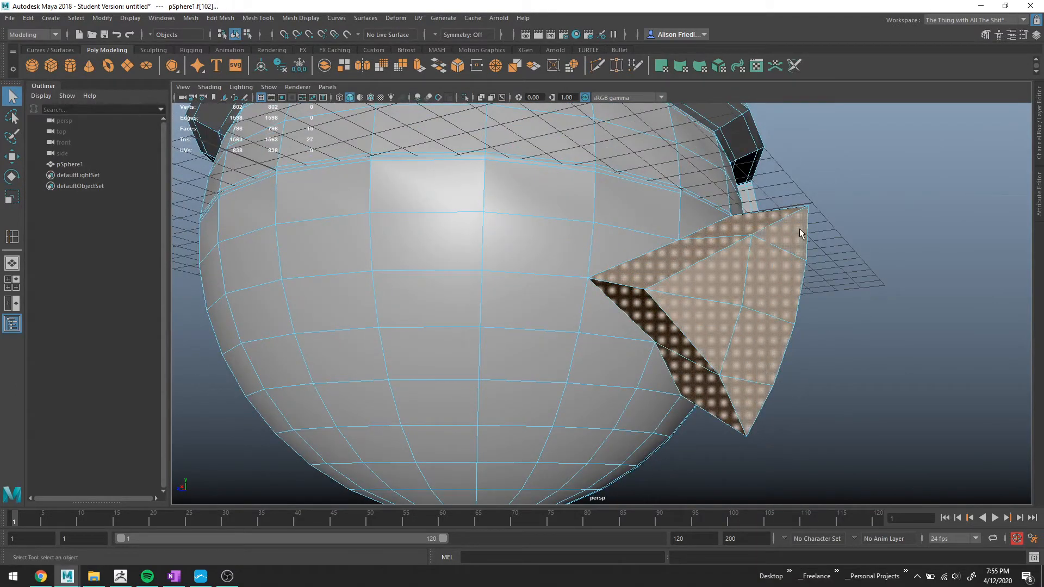
left_click(801, 233, "shift")
left_click_drag(801, 233, 619, 289, "alt")
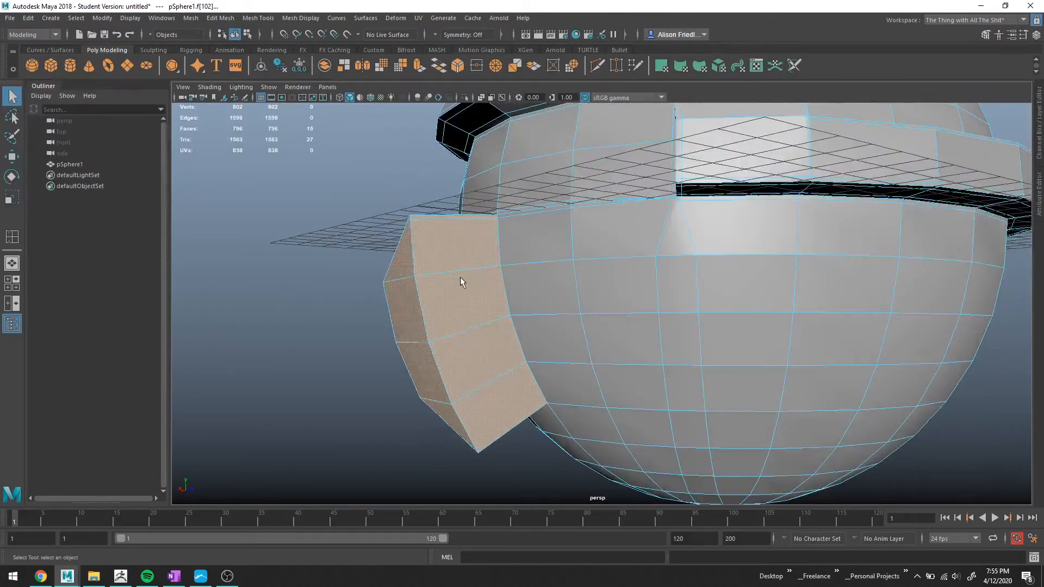
left_click_drag(460, 280, 582, 305, "alt")
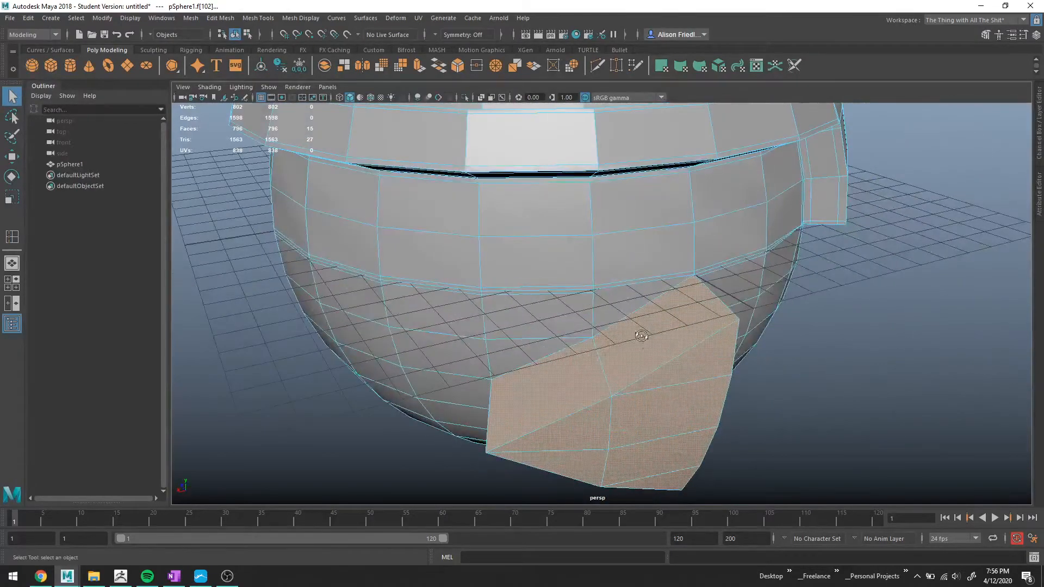
left_click_drag(642, 336, 603, 276, "alt")
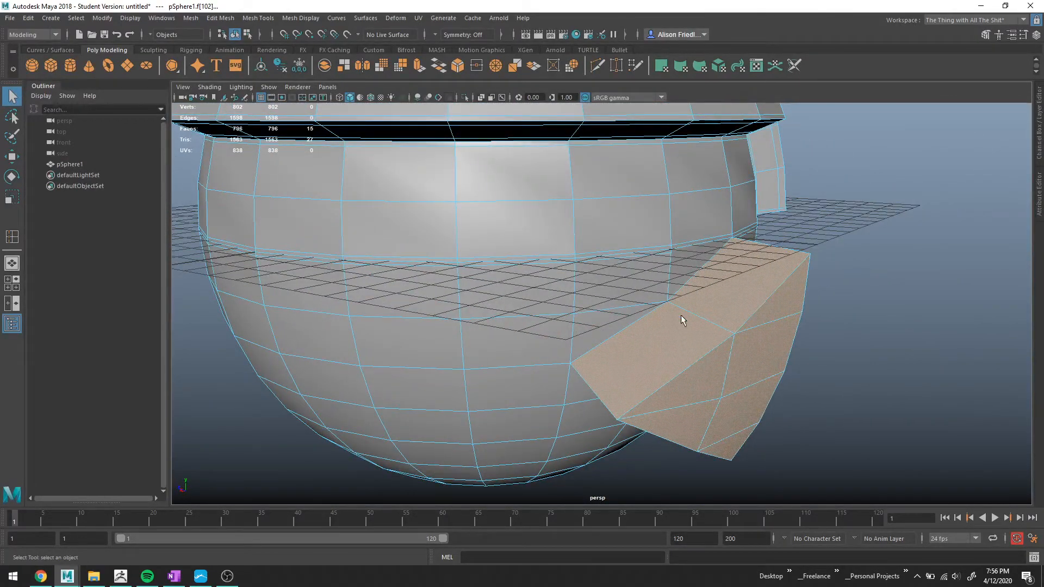
key("ctrl+e")
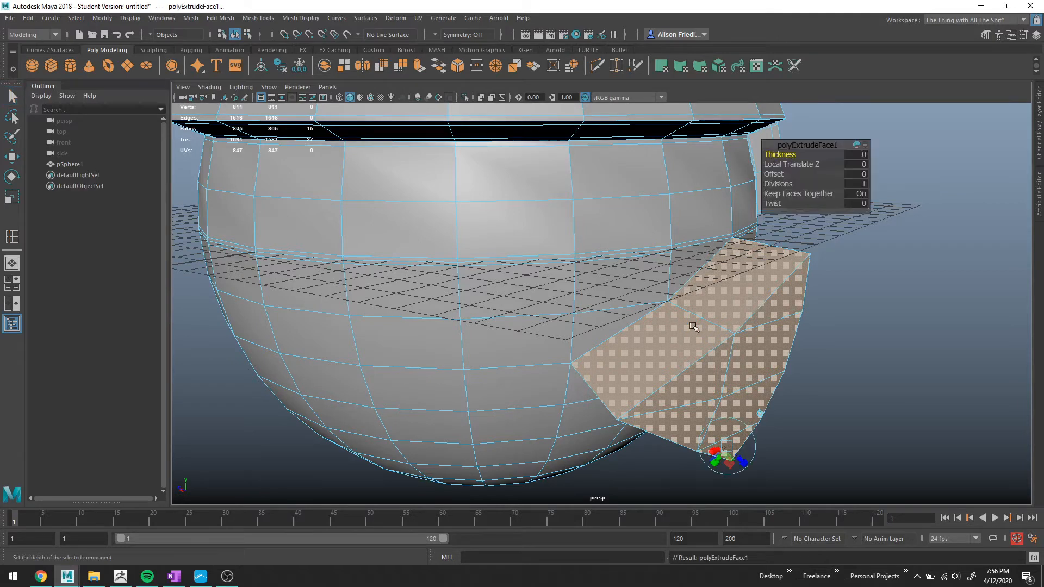
key("r")
left_click_drag(684, 378, 923, 376)
scroll(662, 366, "up", 5)
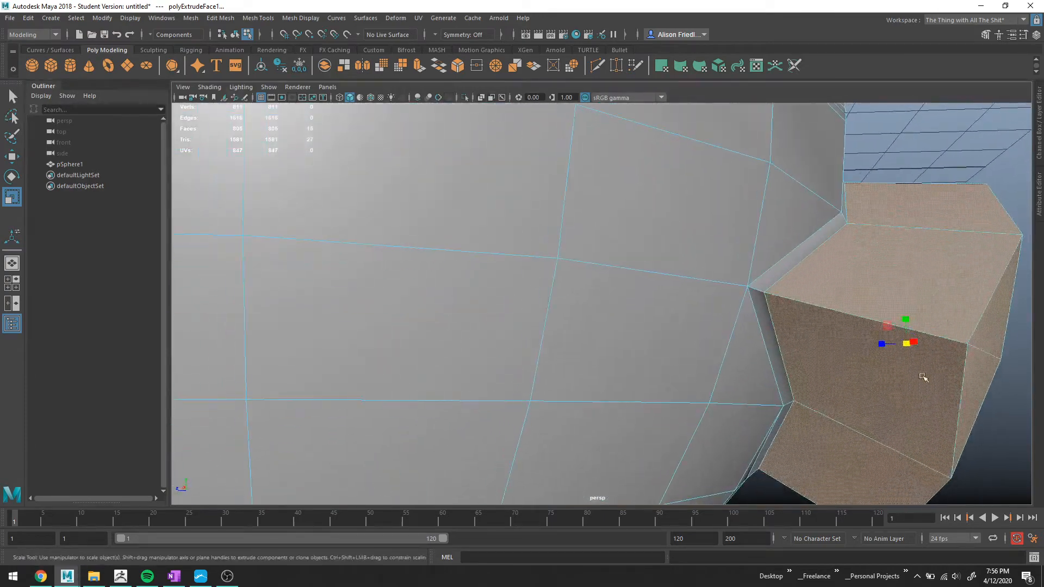
key("w")
left_click_drag(882, 346, 879, 344)
mouse_move(857, 303)
left_mouse_down("alt")
mouse_move(847, 291)
mouse_move(856, 310)
left_mouse_up("alt")
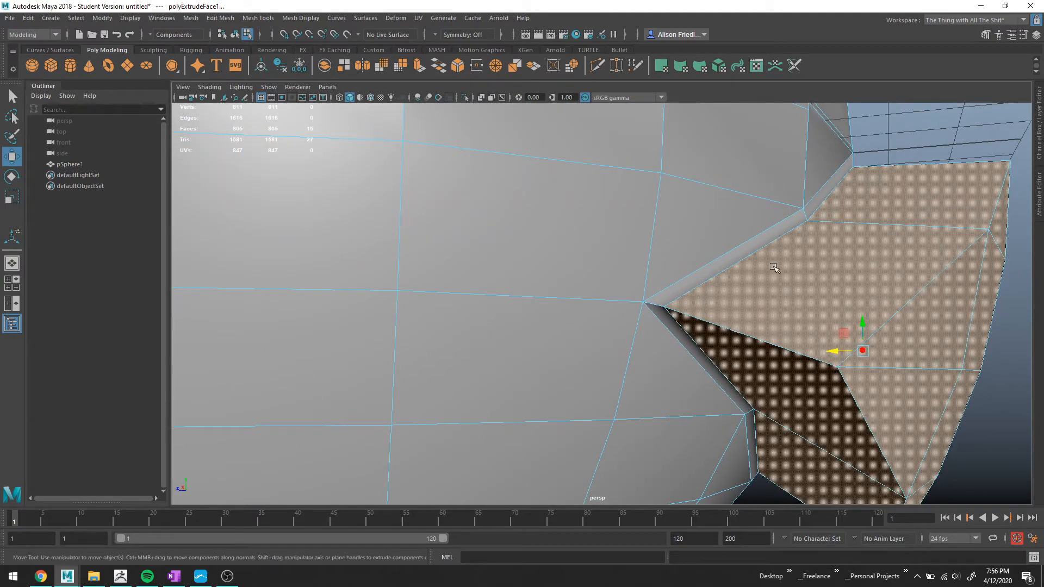
key("3")
key("1")
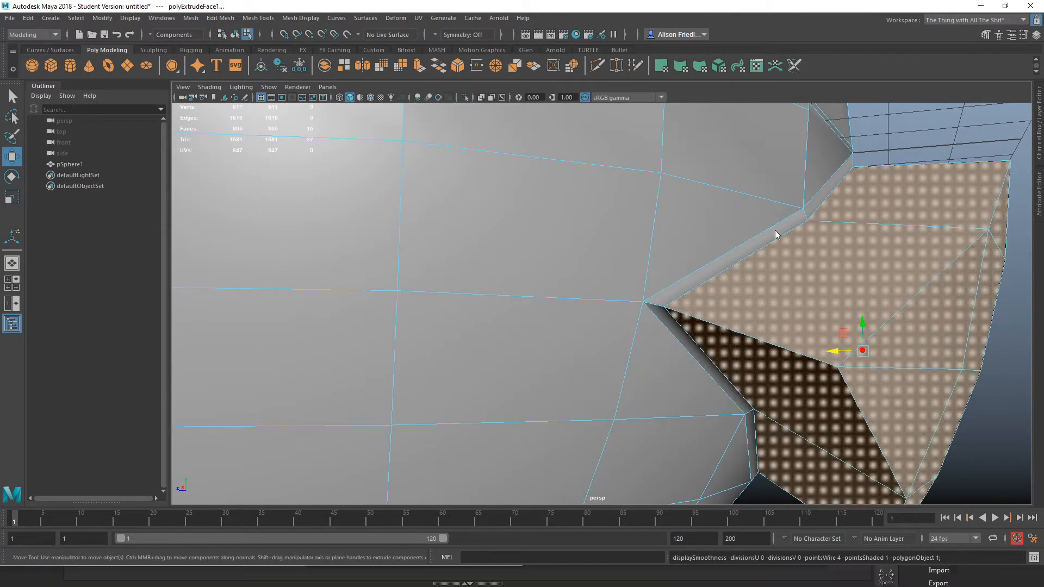
Insert support edge loops along the extruded divider and check them in the smoothed view.
left_click(761, 240)
double_click(808, 208, "shift")
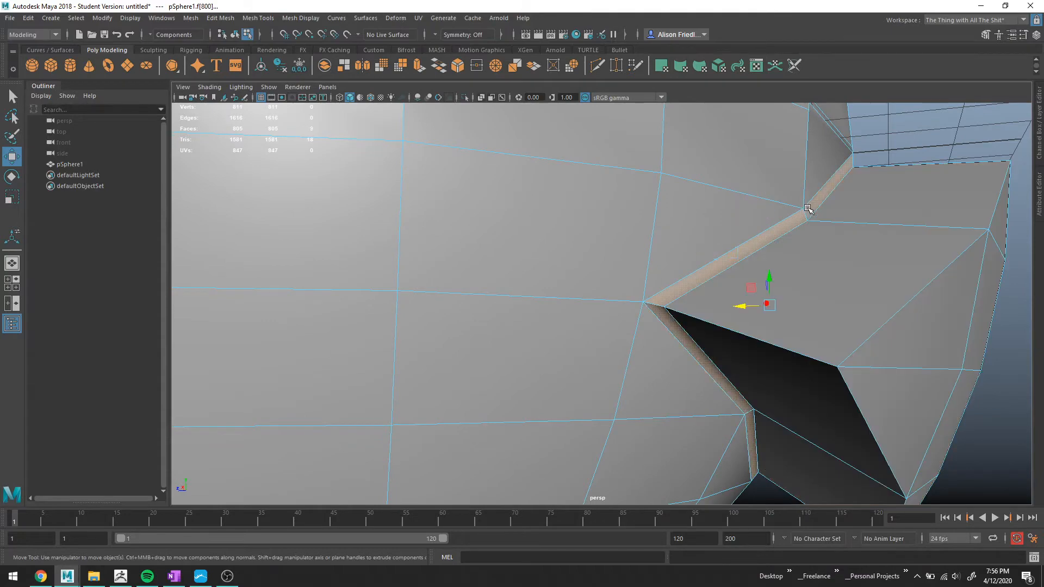
left_click_drag(764, 288, 586, 316, "alt")
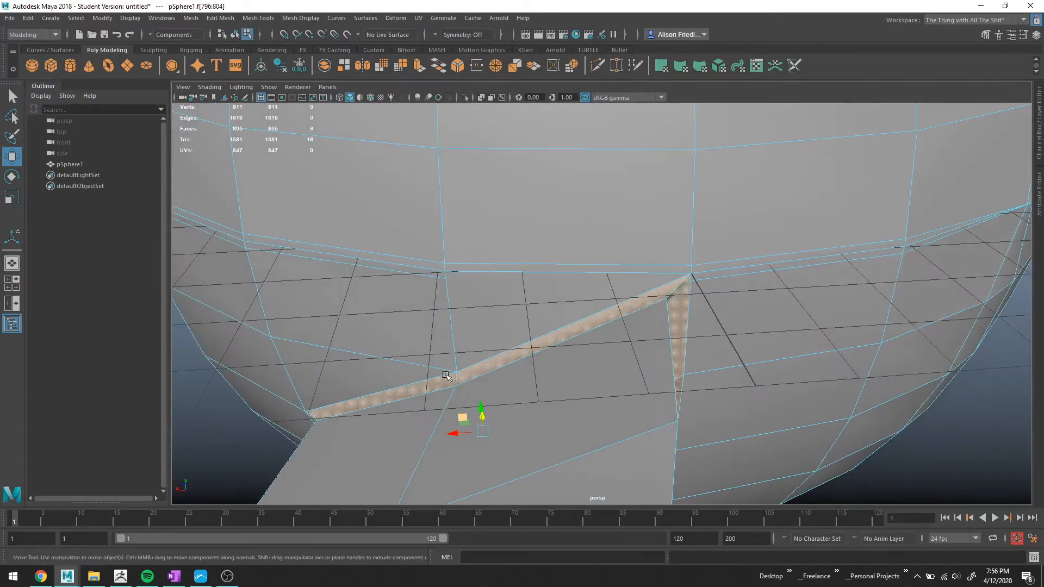
left_click(257, 18)
left_click(266, 92)
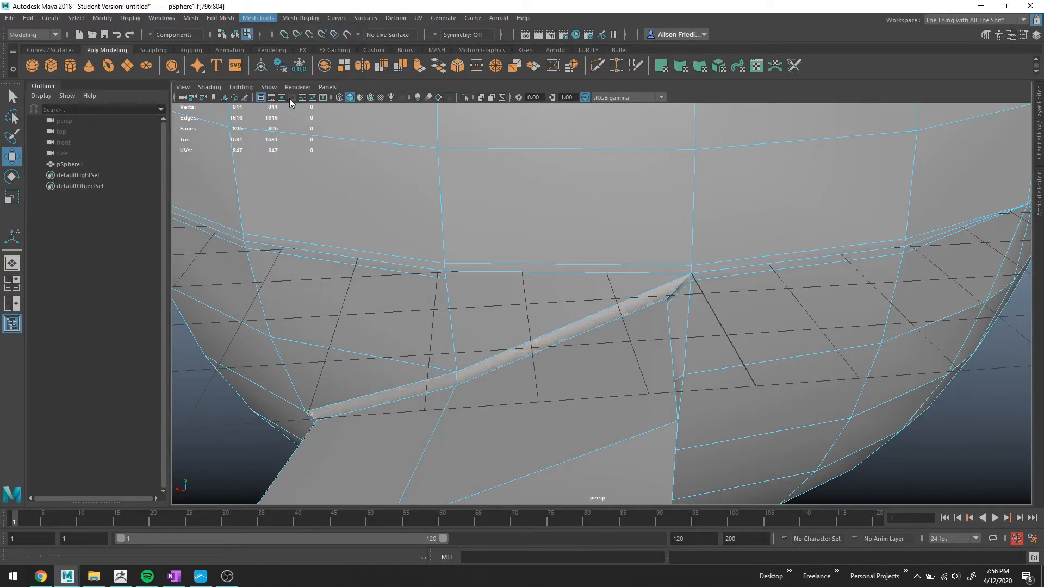
left_click(680, 289)
left_click_drag(683, 289, 555, 308, "alt")
key("3")
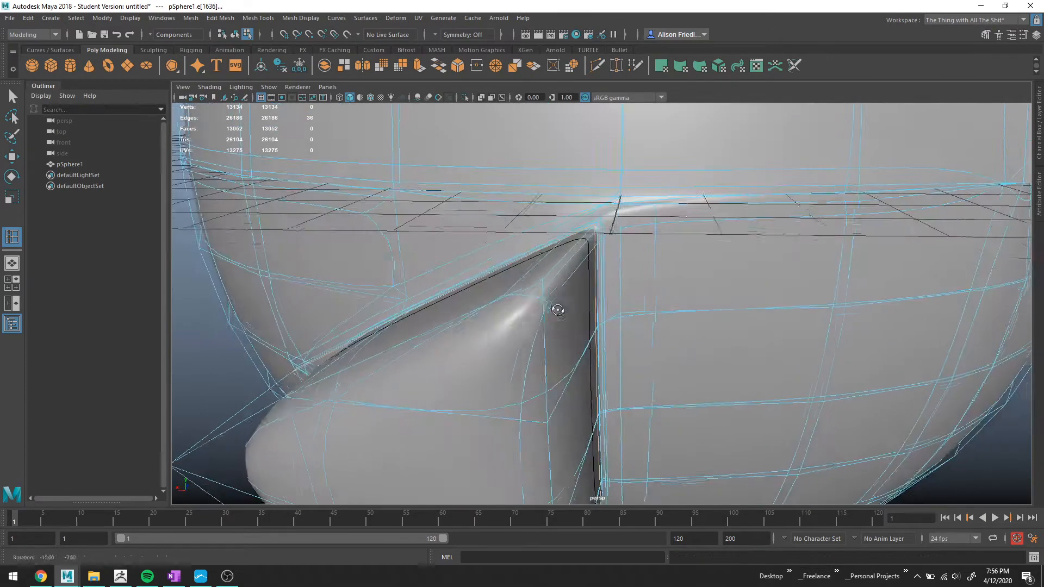
right_click_drag(590, 234, 633, 210)
left_click_drag(666, 262, 698, 309, "alt")
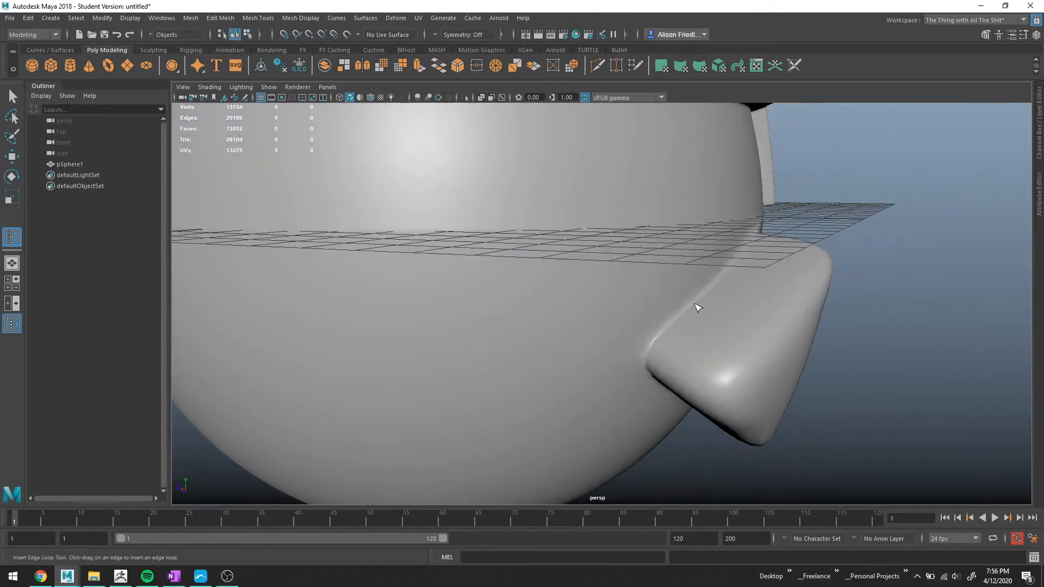
left_click_drag(620, 395, 750, 321, "alt")
left_click_drag(712, 292, 635, 284, "alt")
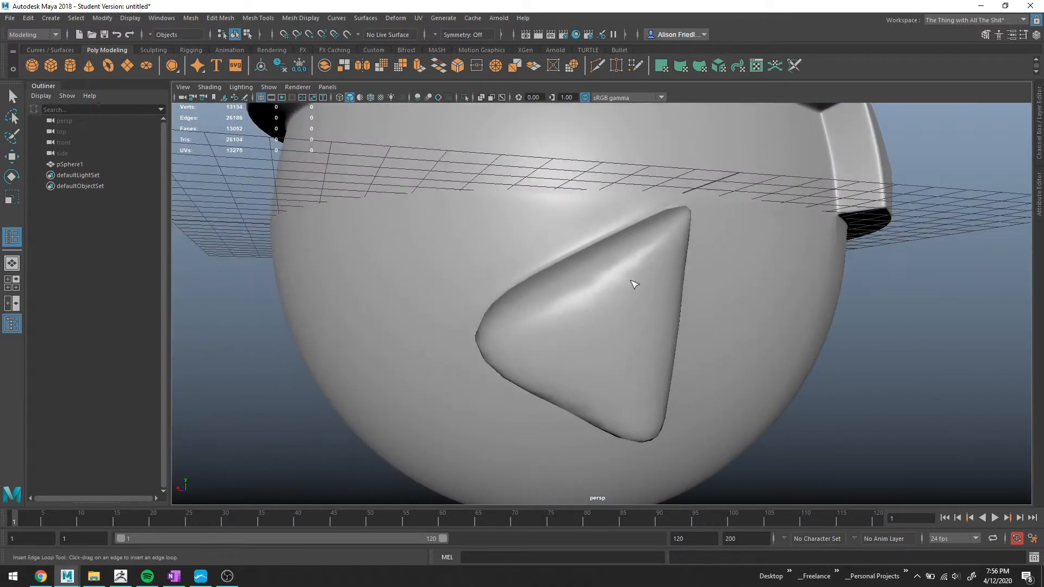
left_click(690, 215)
key("q")
key("1")
scroll(644, 215, "up", 5)
left_click_drag(644, 215, 641, 227, "alt")
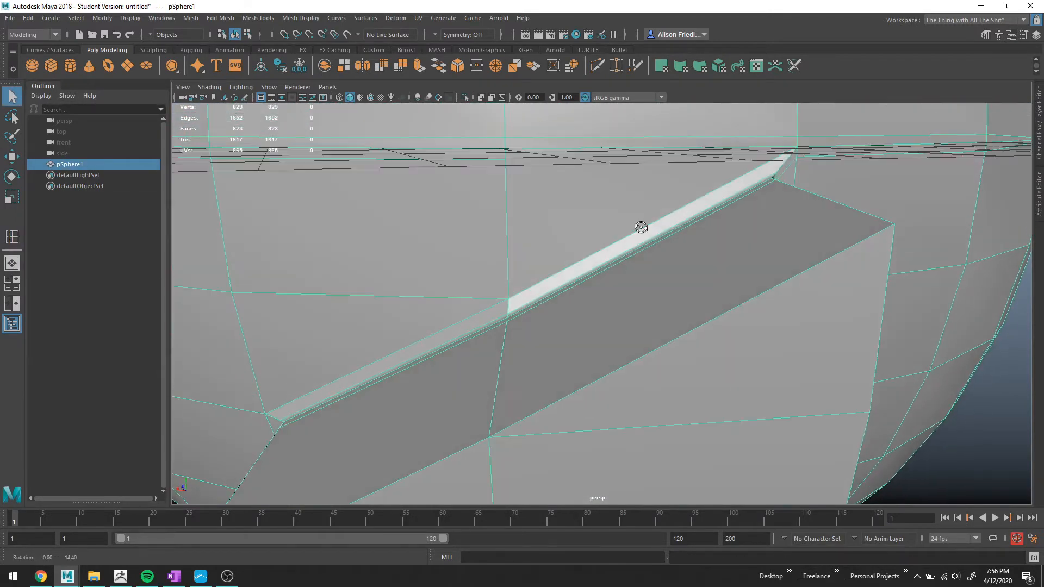
scroll(640, 227, "down", 5)
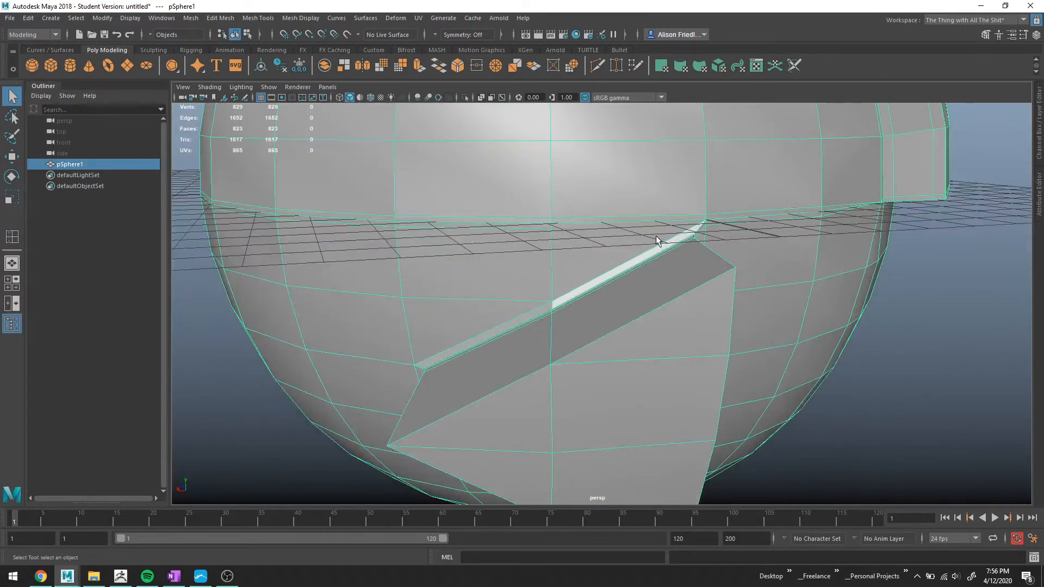
Undo the inserted edge loops and the divider's extrusion, returning to object mode.
key("ctrl+z")
key("ctrl+z")
key("ctrl+z")
key("ctrl+z")
key("ctrl+z")
key("ctrl+z")
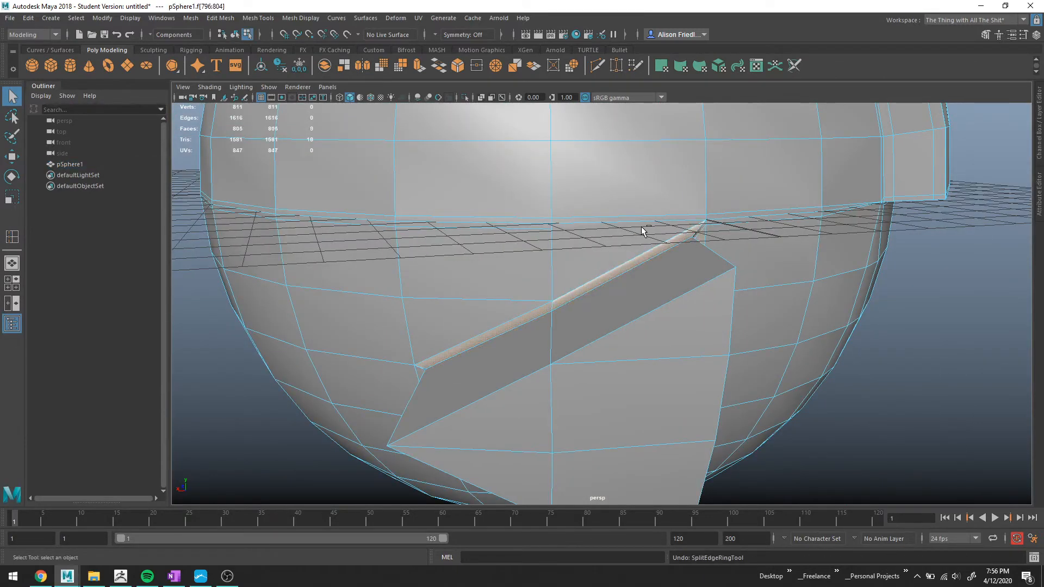
key("ctrl+z")
key("ctrl+z")
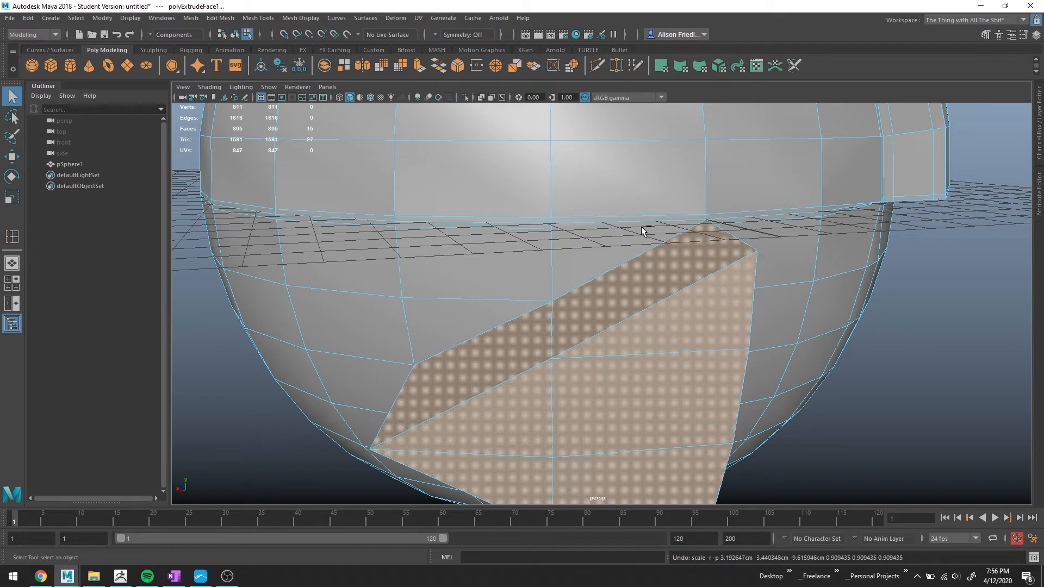
key("ctrl+z")
key("F8")
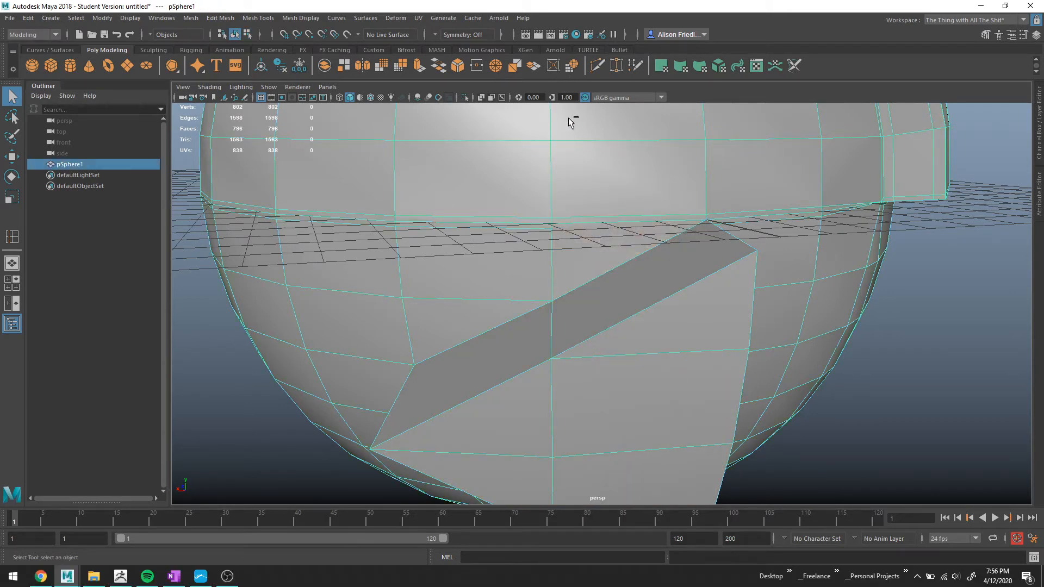
Multi-Cut a new edge path running around the divider's outline, from its lower corner over the top edge and down the vertical side.
key("ctrl+shift+x")
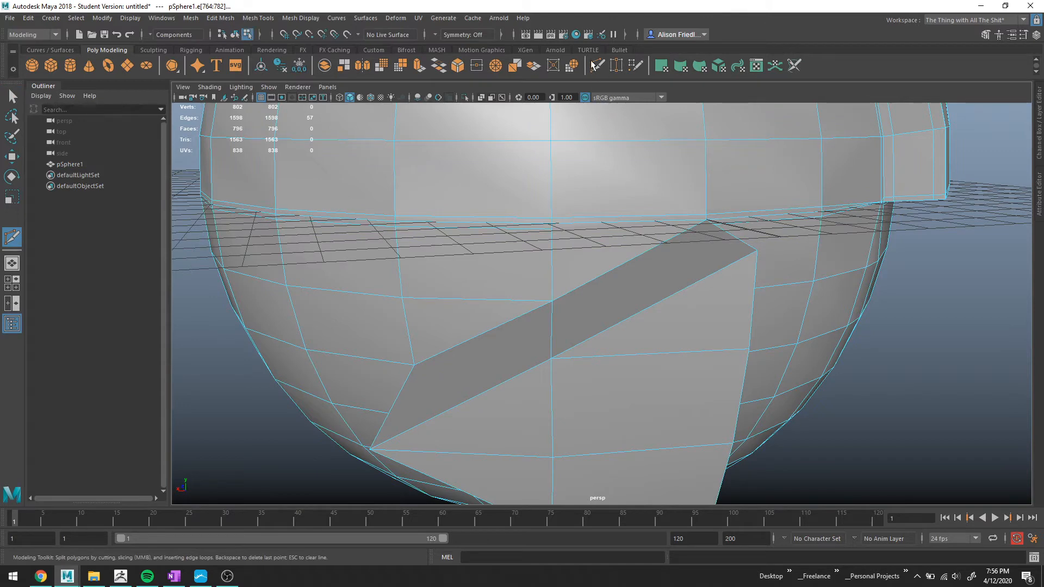
right_click_drag(683, 247, 538, 289, "alt")
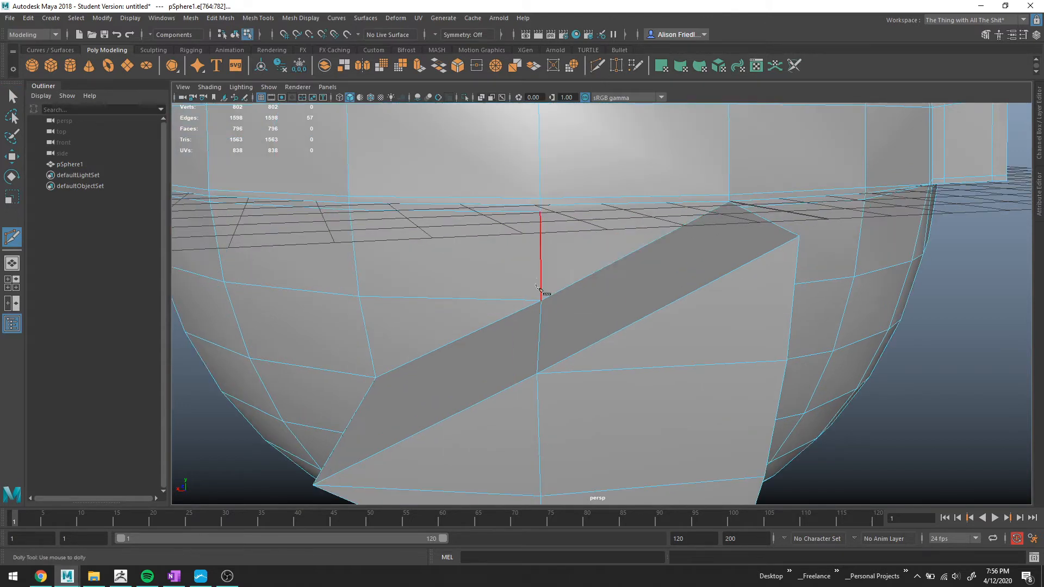
mouse_move(734, 205)
left_mouse_down("alt")
mouse_move(732, 216)
mouse_move(719, 211)
left_mouse_up("alt")
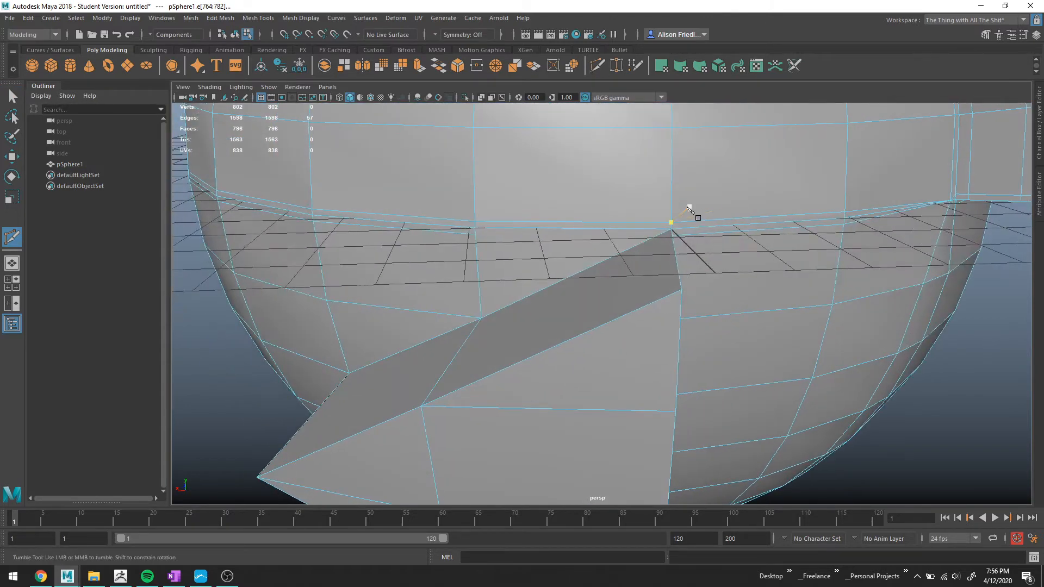
right_click_drag(691, 206, 799, 250, "alt")
left_click(815, 267)
left_click_drag(754, 251, 741, 249, "alt")
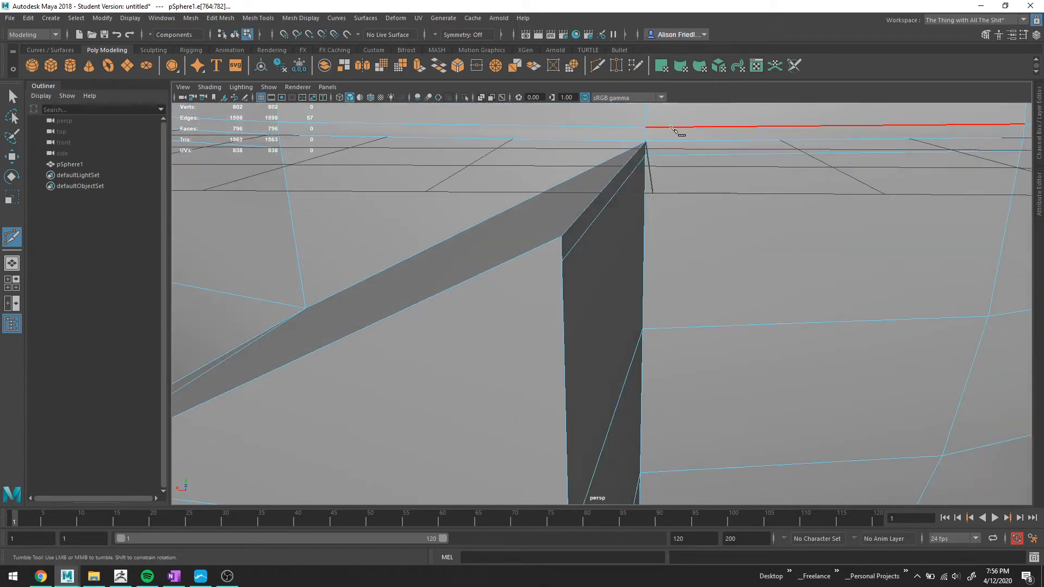
left_click(662, 130)
left_click_drag(685, 365, 684, 245, "alt")
left_click(676, 185)
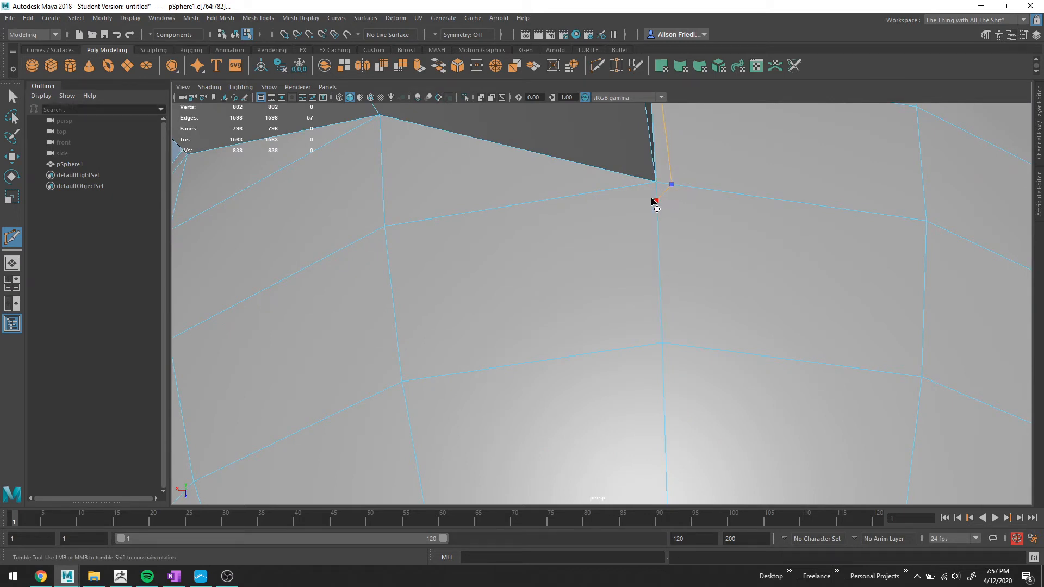
left_click(656, 200)
right_click_drag(362, 131, 530, 270, "alt")
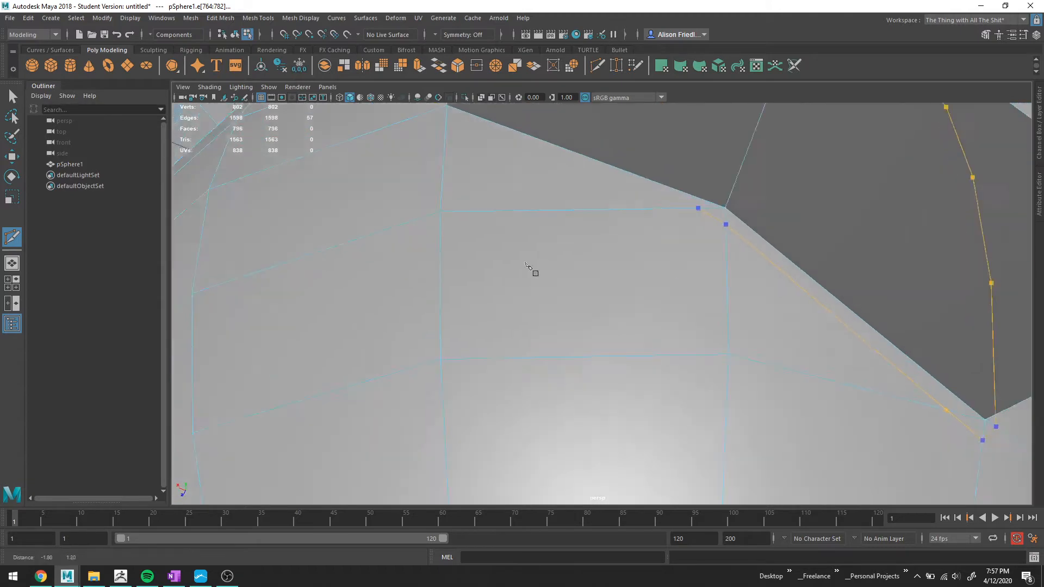
middle_click_drag(526, 263, 563, 318, "alt")
left_click(479, 170)
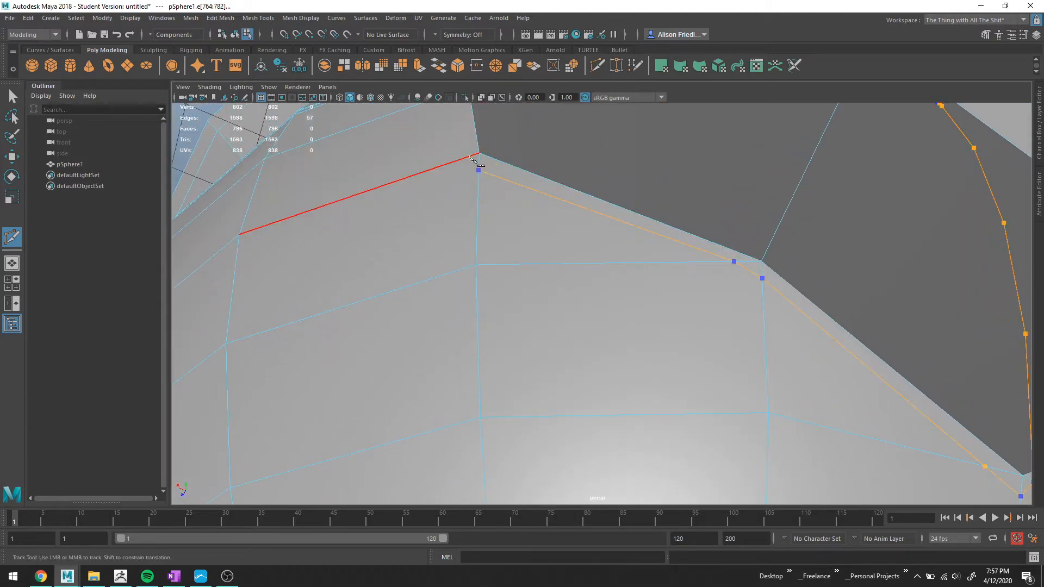
left_click_drag(473, 163, 575, 191, "alt")
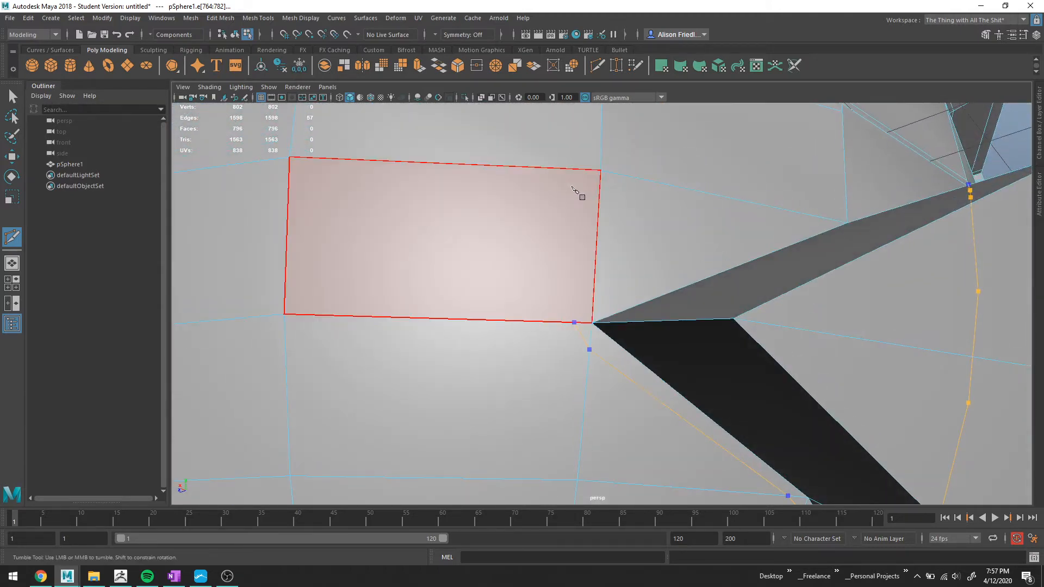
left_click(593, 293)
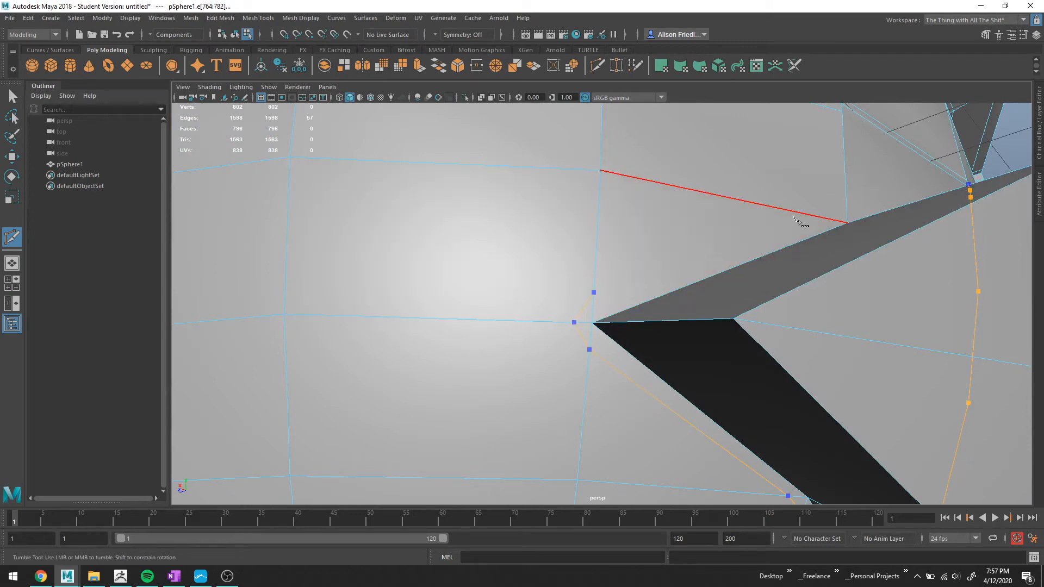
left_click_drag(810, 213, 711, 262, "alt")
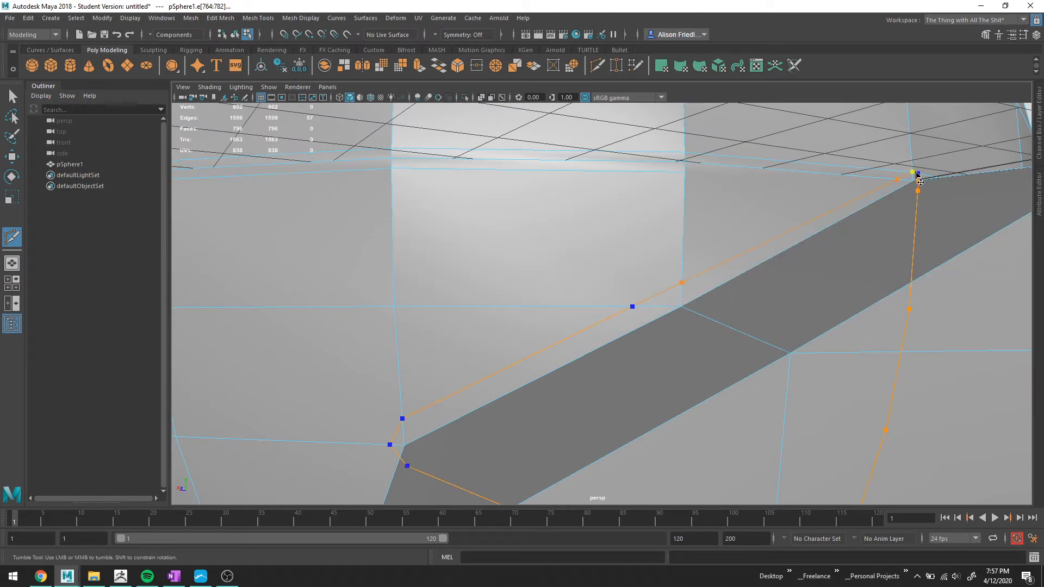
left_click_drag(917, 174, 881, 213, "alt")
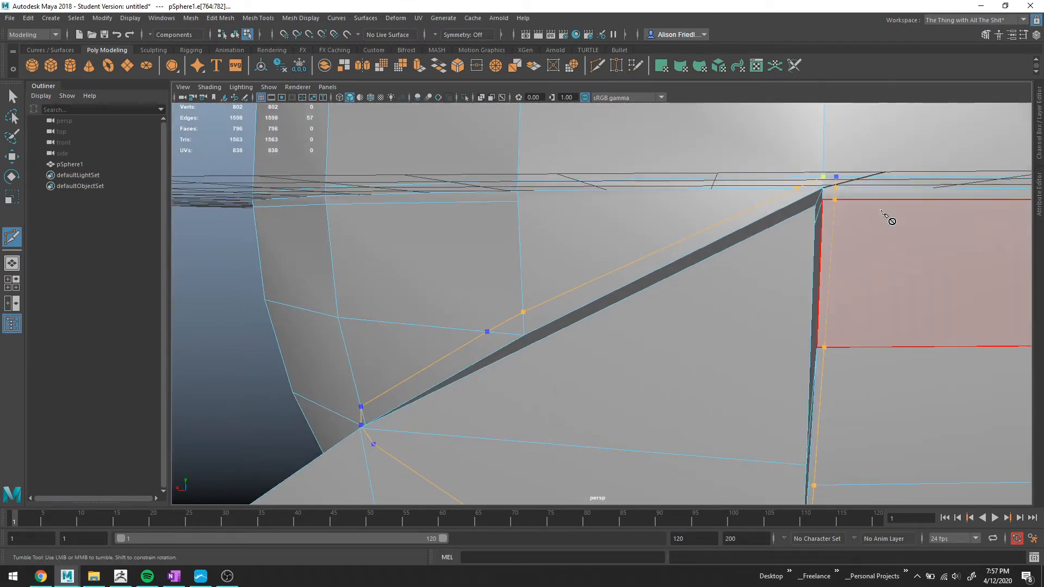
key("Return")
Merge the two vertices where the new cut meets the divider's upper corner.
key("q")
right_click_drag(844, 177, 830, 177)
left_click_drag(856, 212, 851, 214, "alt")
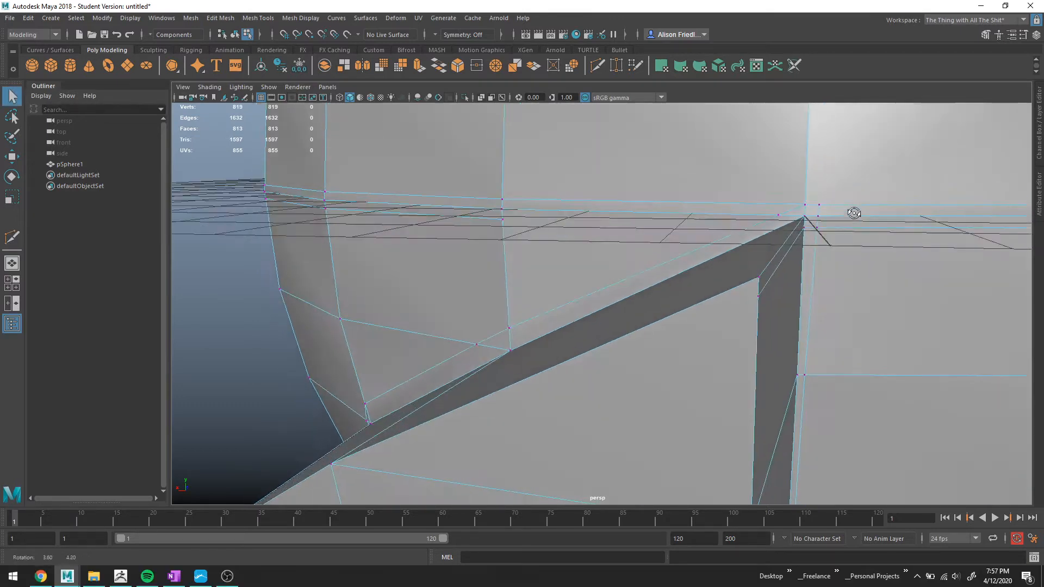
left_click(819, 206)
left_click(806, 205, "shift")
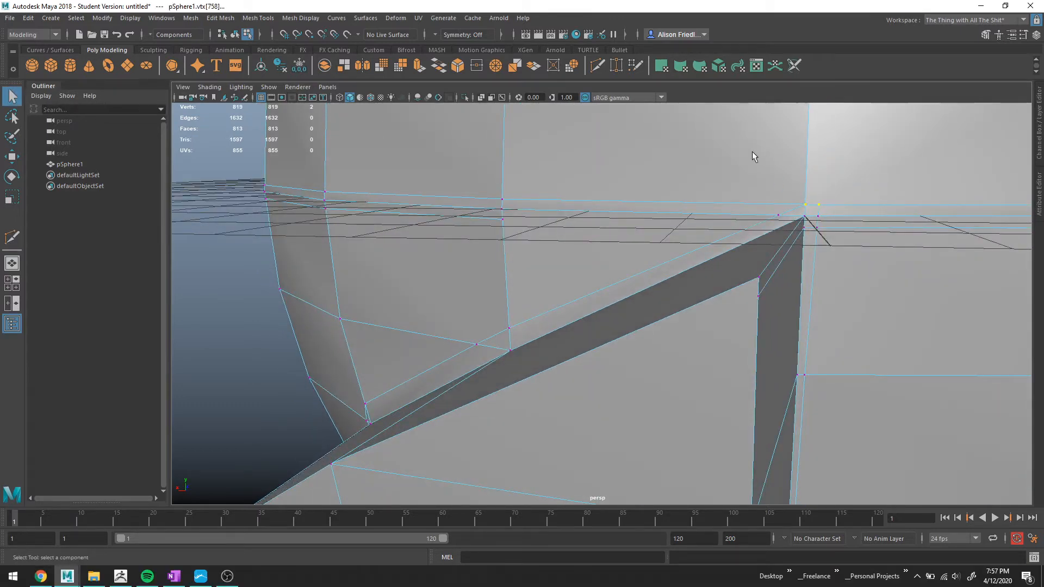
left_click(494, 65)
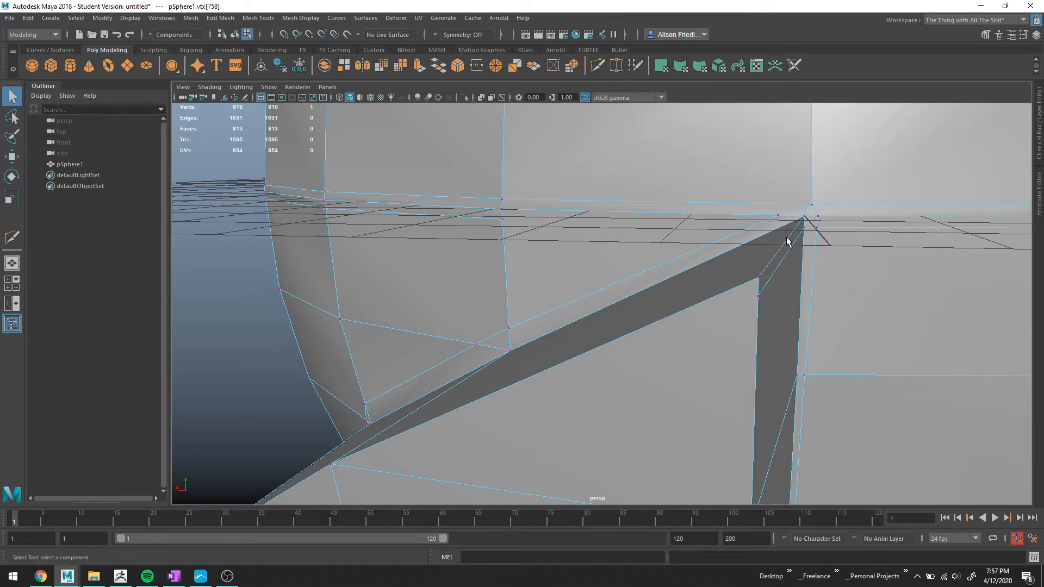
Inspect the mesh around the divider's upper corner up close.
middle_click_drag(833, 371, 737, 348, "alt")
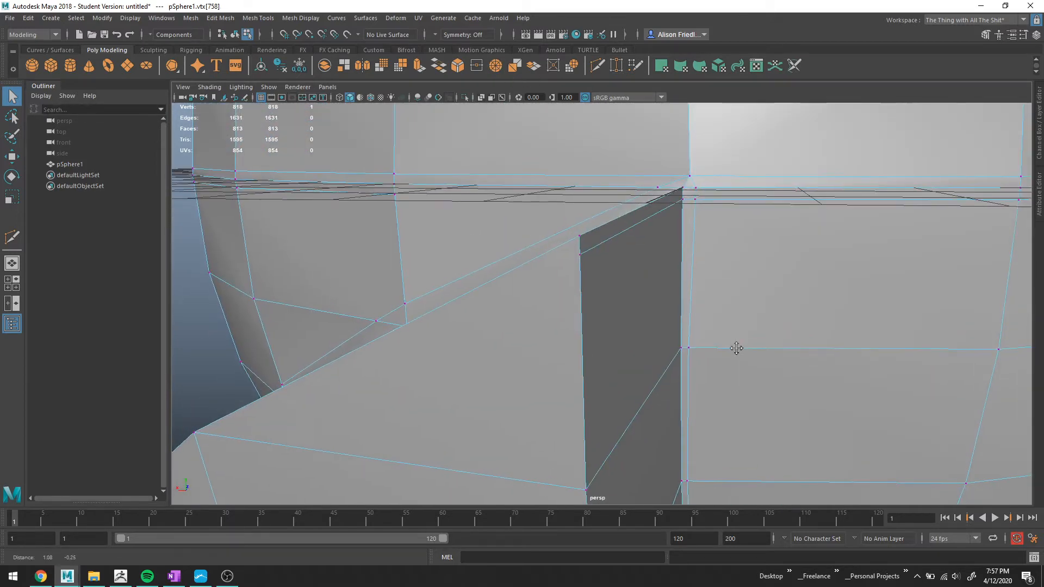
right_click(706, 197)
mouse_move(726, 347)
middle_mouse_down("alt")
mouse_move(677, 354)
mouse_move(711, 348)
middle_mouse_up("alt")
left_click_drag(711, 347, 715, 299, "alt")
scroll(716, 299, "up", 3)
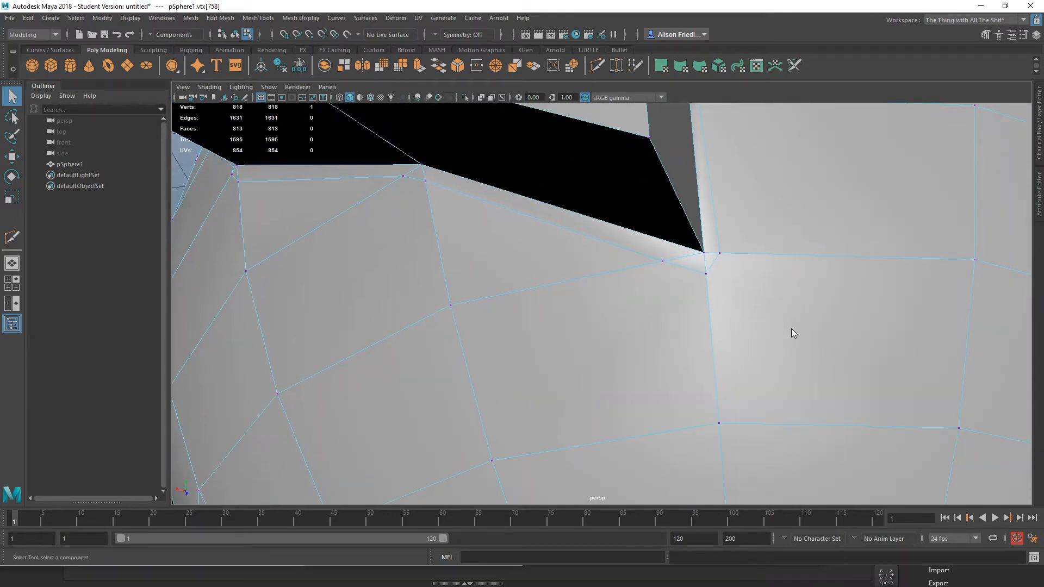
Merge the two selected vertices where the new cut meets the divider's upper corner.
right_click_drag(792, 328, 723, 264)
left_click(717, 262)
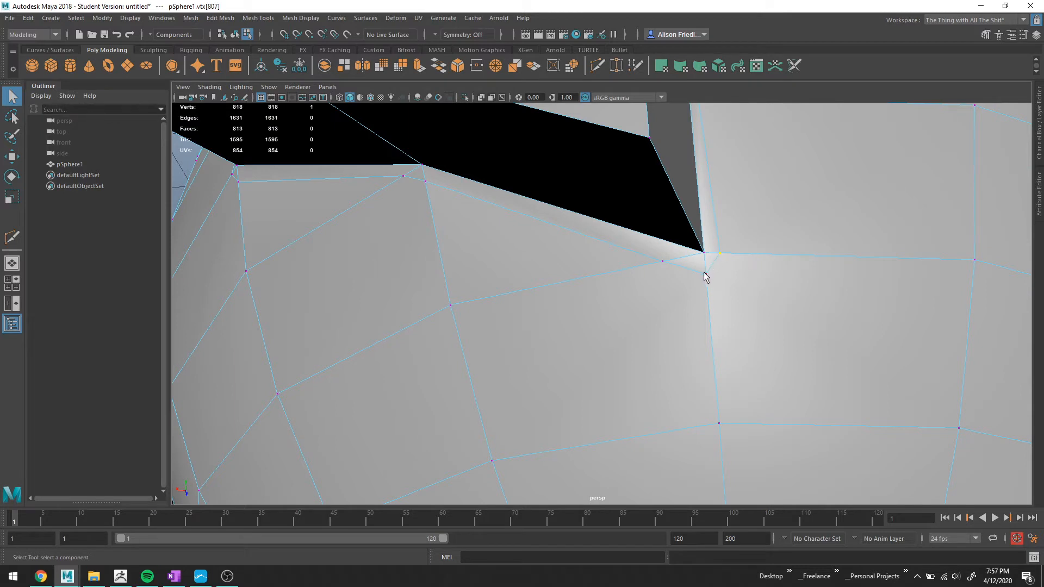
left_click(705, 274, "shift")
left_click(497, 68)
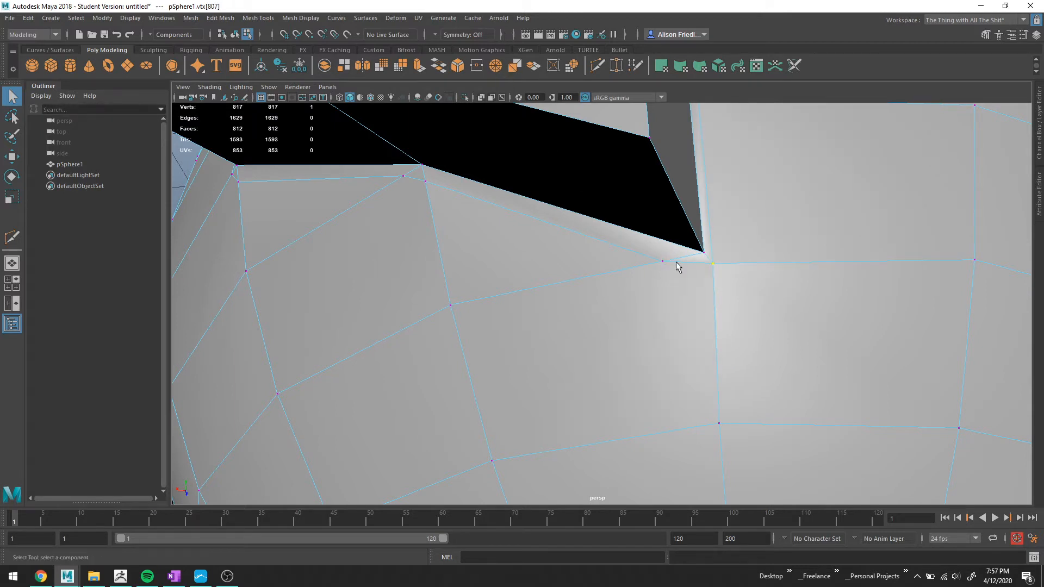
Multi-Cut a short edge at the divider's corner where the cut reaches its edge.
left_click_drag(676, 265, 632, 282, "alt")
key("y")
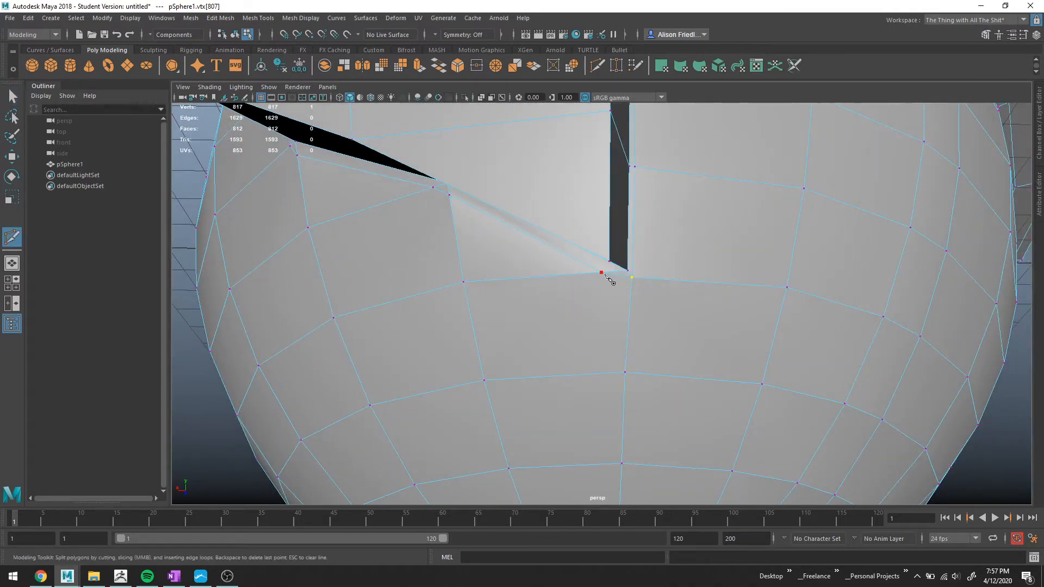
key("Return")
key("3")
left_click_drag(669, 315, 691, 306, "alt")
middle_click_drag(690, 306, 816, 373, "alt")
key("1")
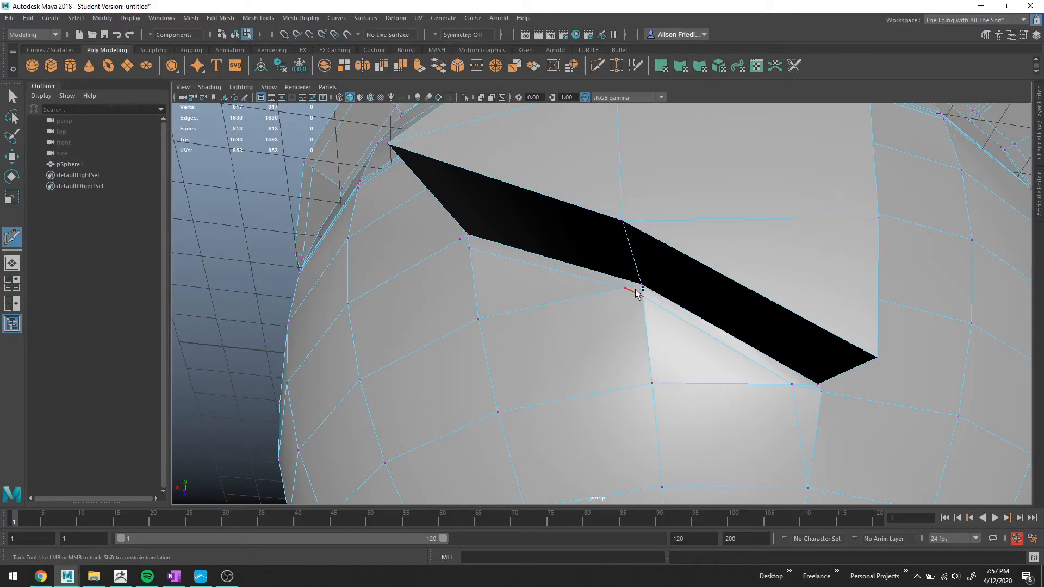
Merge the short edge at the divider's corner into a single vertex.
key("q")
right_click_drag(633, 278, 633, 248)
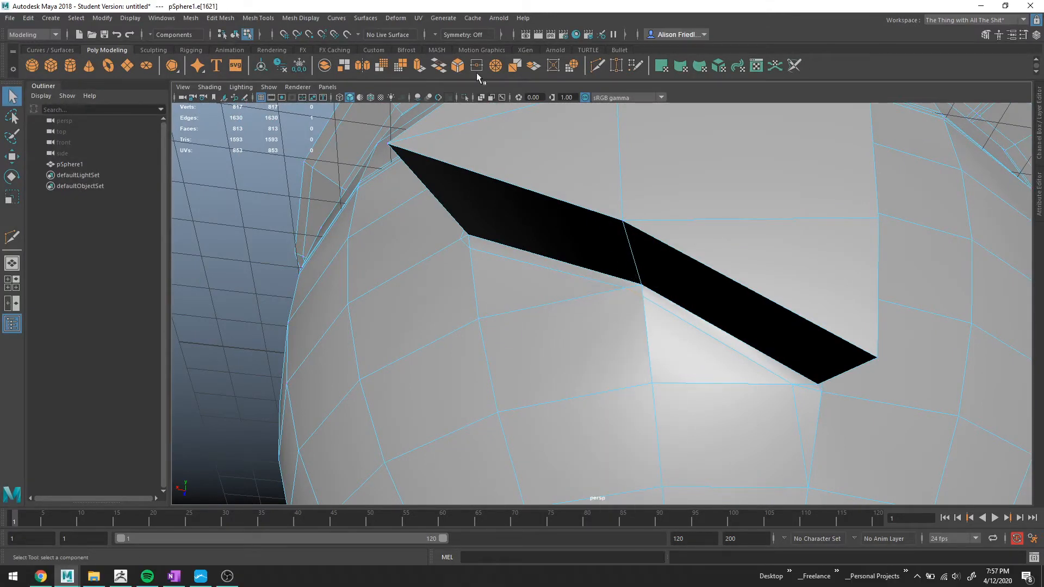
left_click(499, 68)
Merge the neighbouring vertices at the divider's upper corner, repeating the merge twice.
left_click_drag(575, 265, 599, 281, "alt")
middle_click_drag(487, 256, 580, 289, "alt")
scroll(580, 287, "up", 2)
left_click(570, 268)
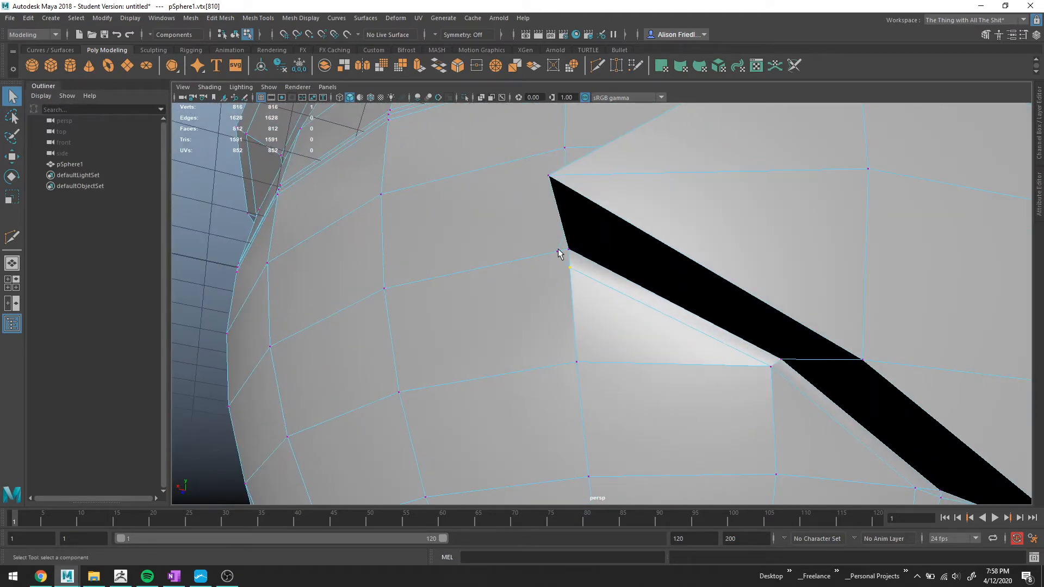
left_click_drag(558, 249, 578, 265, "alt")
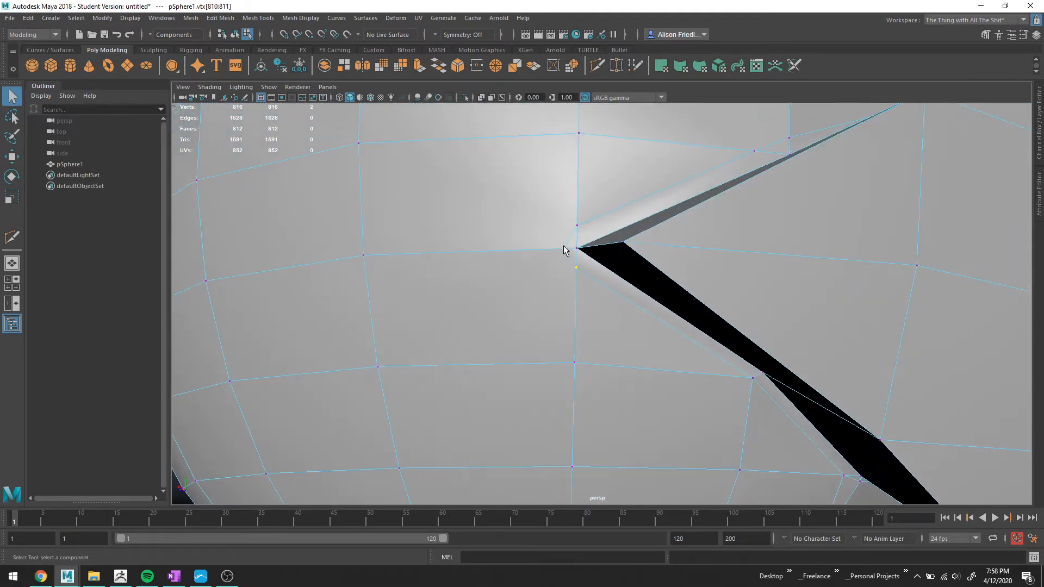
key("g")
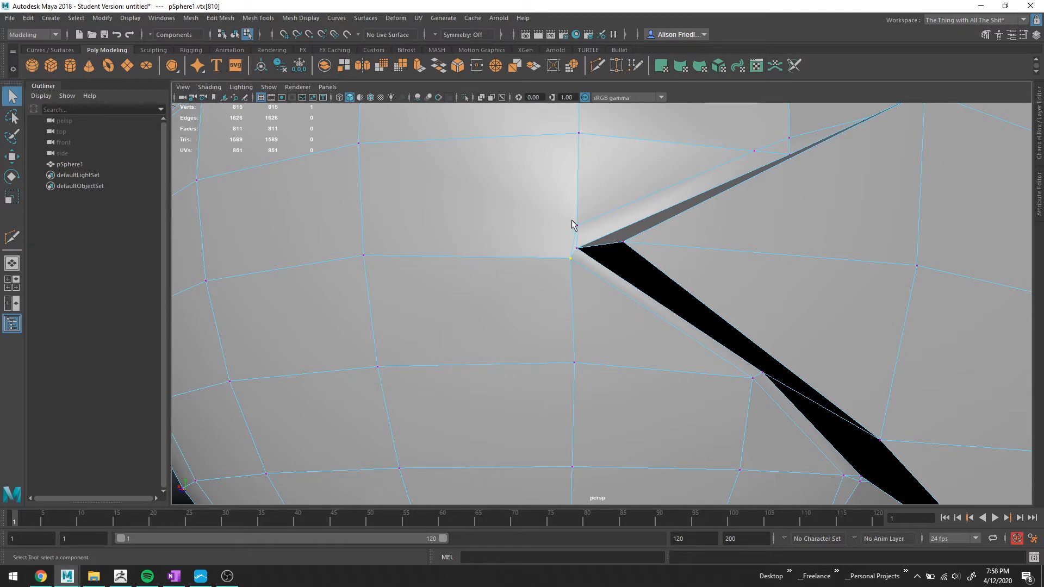
key("g")
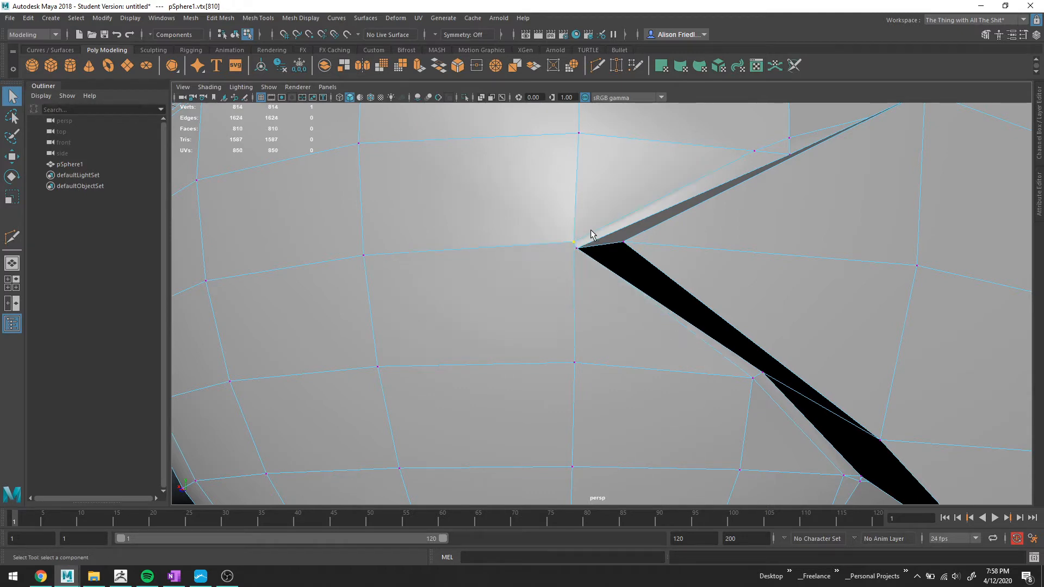
Merge the pair of vertices along the divider's top edge.
key("w")
left_click_drag(558, 239, 534, 276, "alt")
left_click_drag(679, 241, 525, 284, "alt")
key("q")
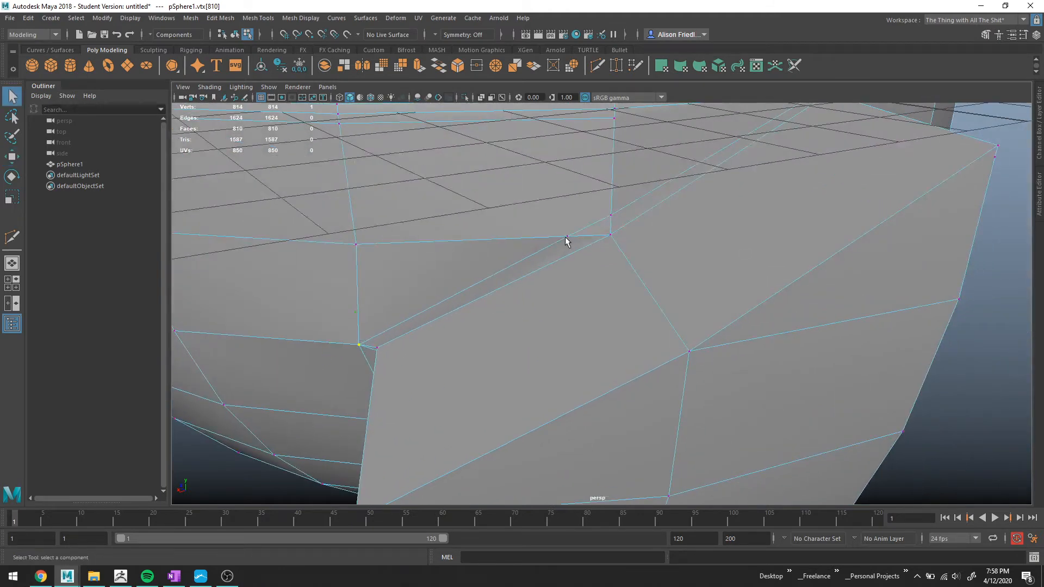
key("g")
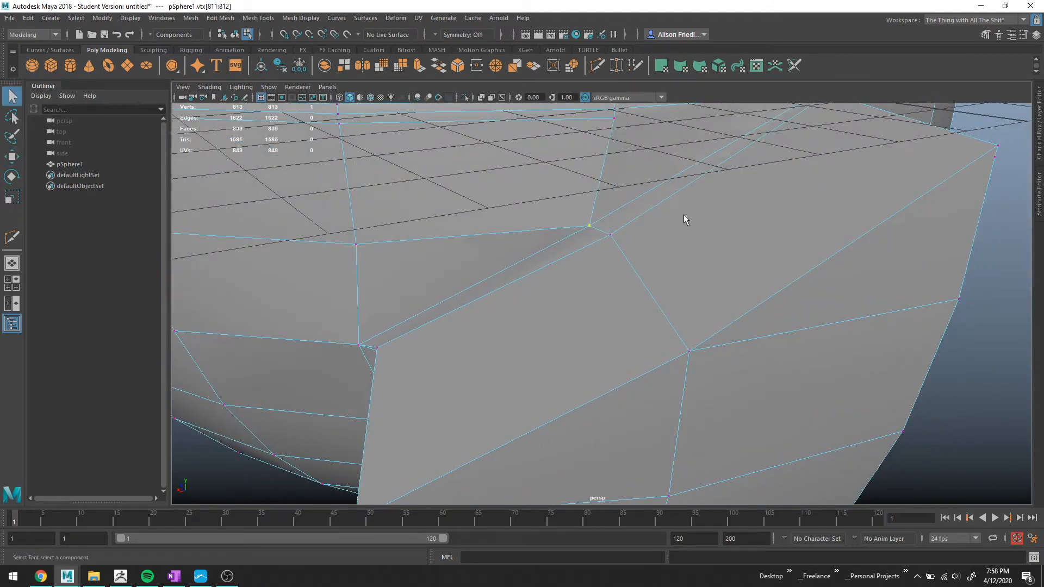
Preview the smoothed mesh and merge the two vertices below the divider's lower corner.
middle_click_drag(684, 215, 486, 389, "alt")
mouse_move(654, 261)
left_mouse_down("alt")
mouse_move(618, 248)
mouse_move(640, 247)
mouse_move(642, 233)
mouse_move(678, 237)
mouse_move(647, 256)
left_mouse_up("alt")
scroll(648, 244, "down", 3)
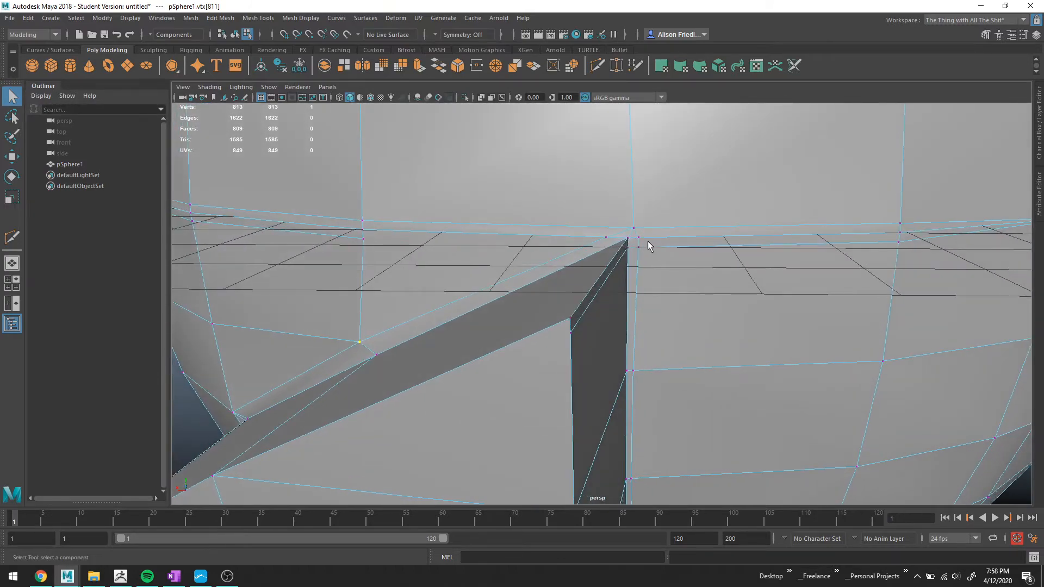
key("3")
left_click_drag(646, 301, 584, 265, "alt")
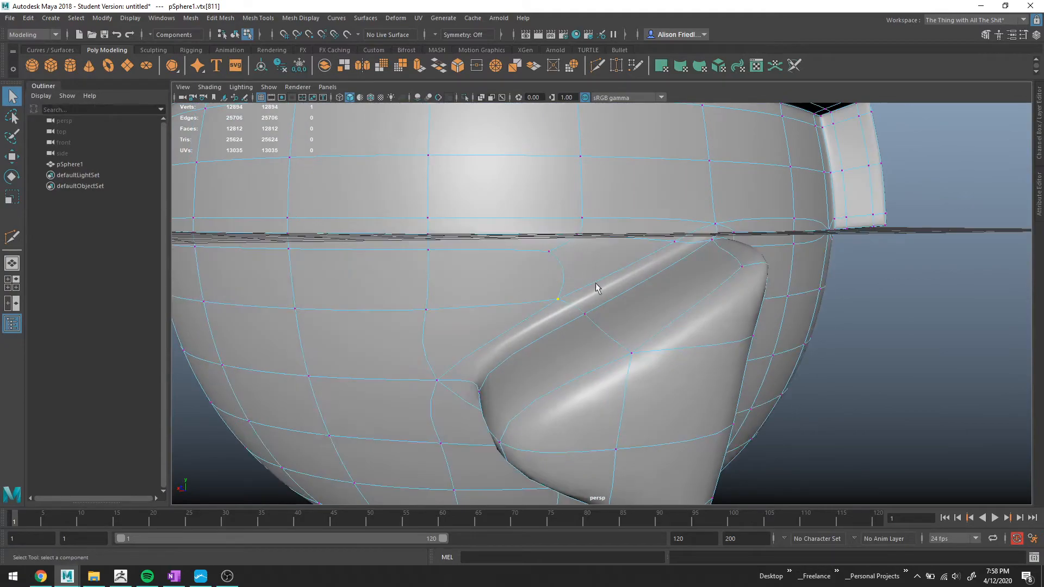
mouse_move(499, 338)
left_mouse_down("alt")
mouse_move(515, 303)
mouse_move(510, 321)
left_mouse_up("alt")
middle_click_drag(510, 321, 547, 252, "alt")
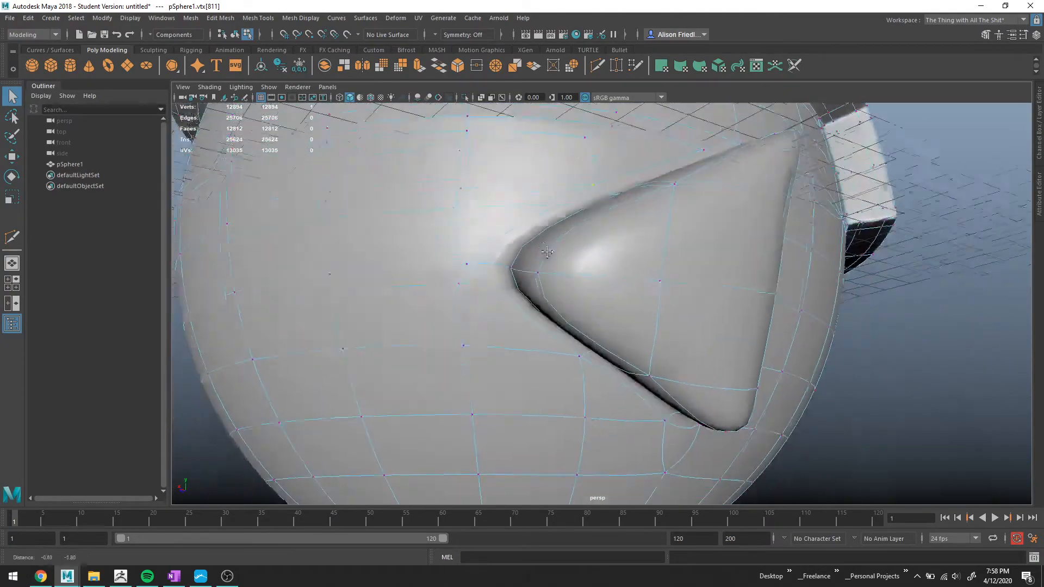
left_click_drag(547, 252, 734, 385, "alt")
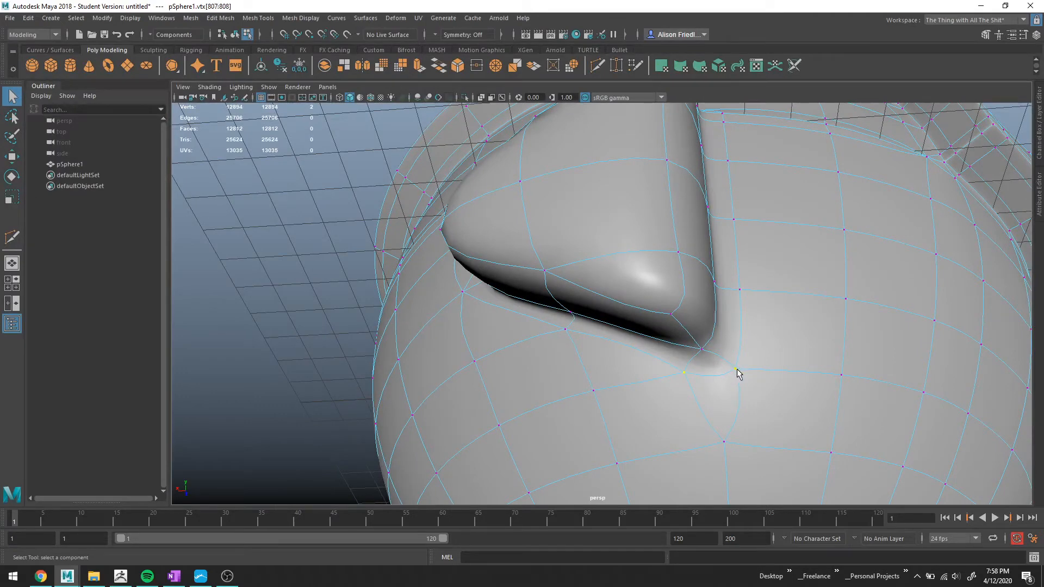
left_click(503, 70)
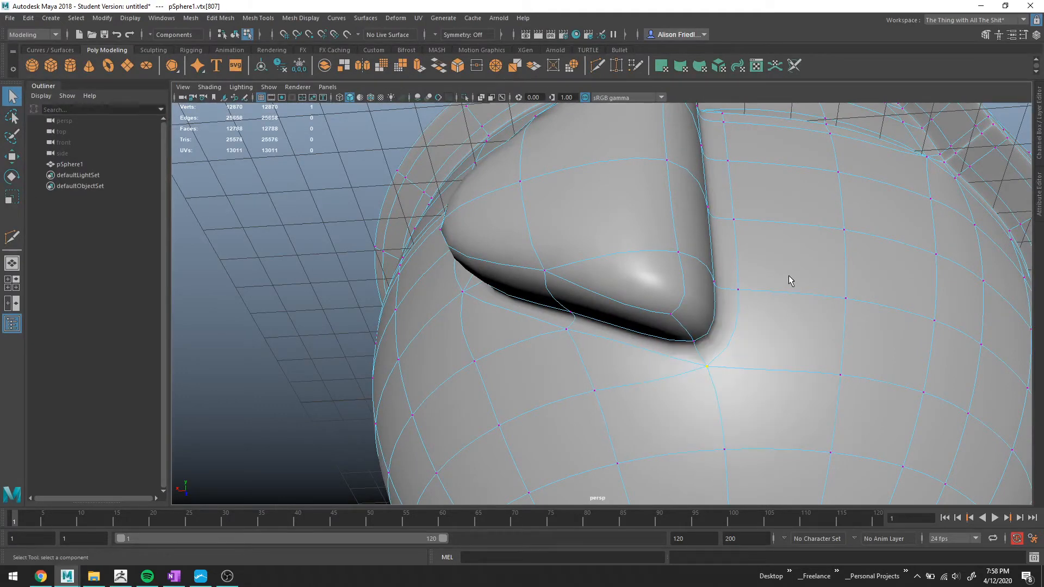
Merge the remaining doubled vertices at the divider's top corner and nudge the merged vertex slightly upward.
left_click_drag(789, 278, 751, 297, "alt")
left_click_drag(707, 268, 646, 272, "alt")
scroll(704, 260, "up", 1)
key("1")
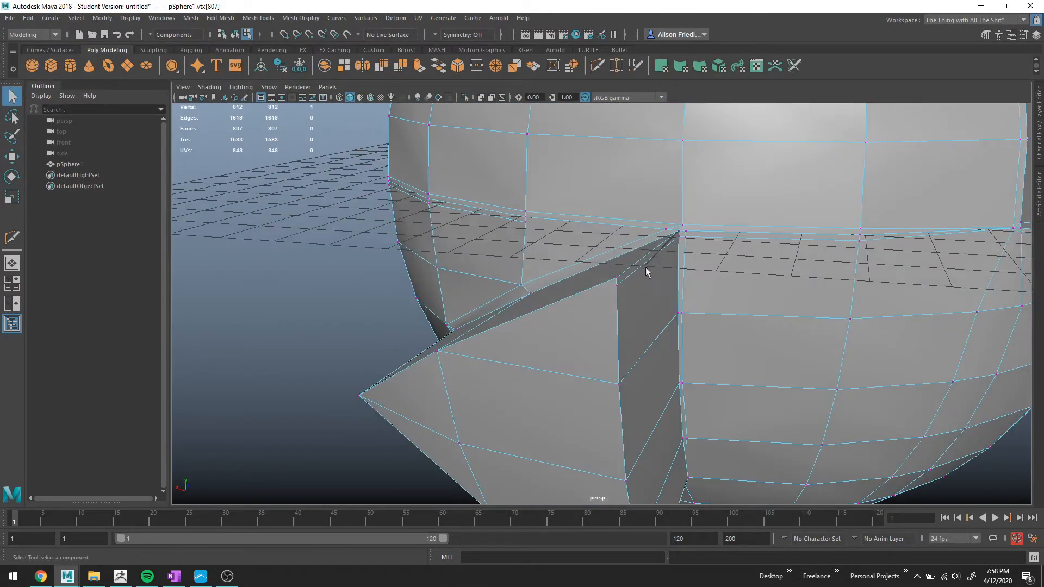
middle_click_drag(675, 250, 668, 290, "alt")
scroll(668, 290, "up", 3)
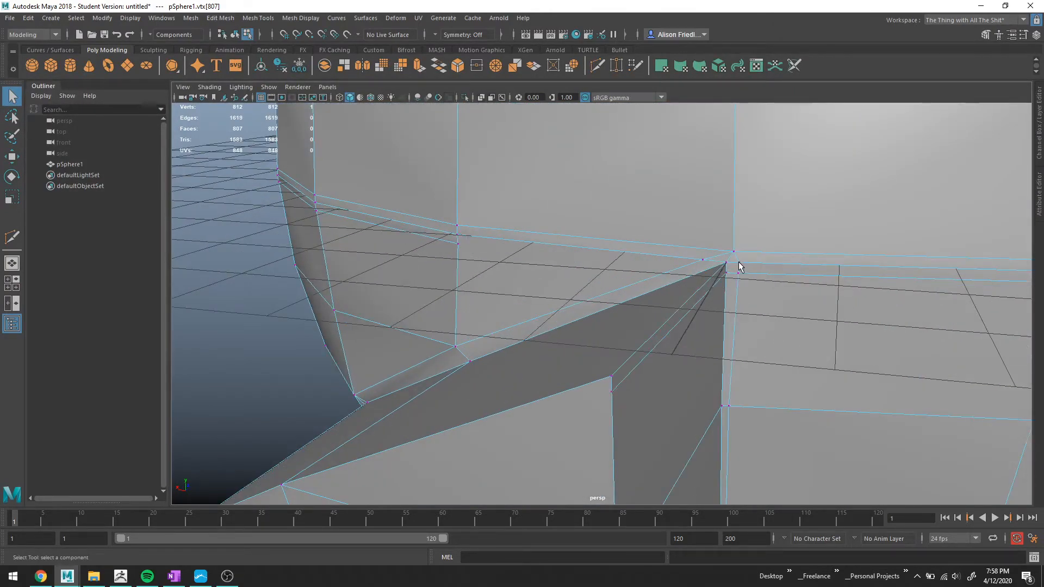
key("g")
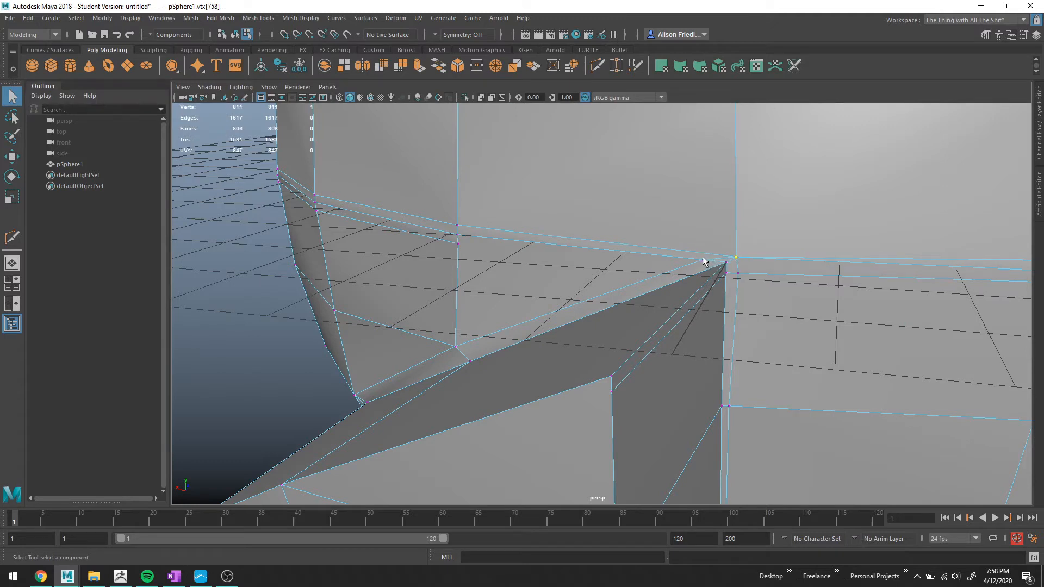
key("g")
key("w")
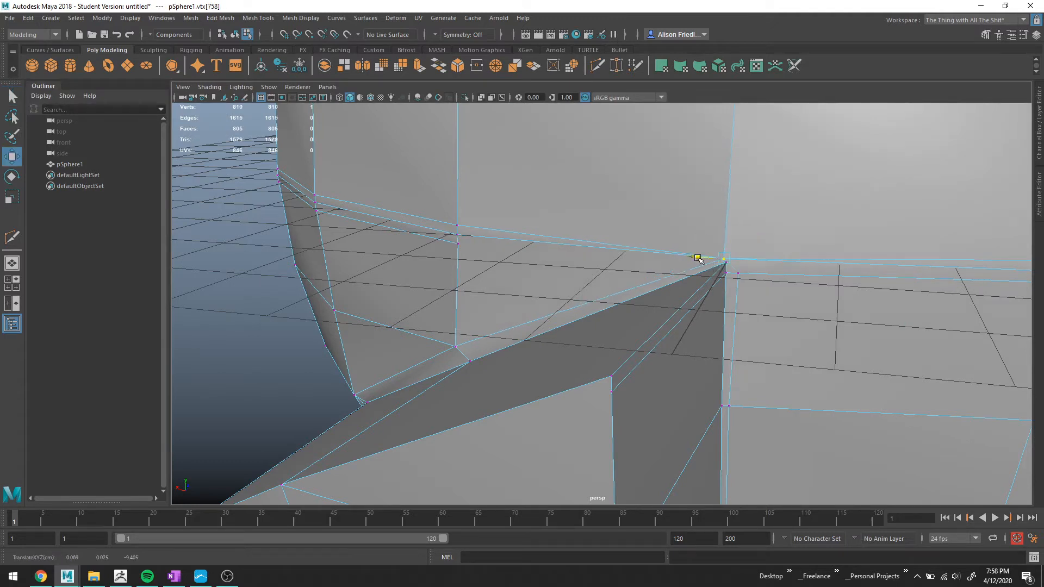
left_click_drag(736, 241, 735, 233)
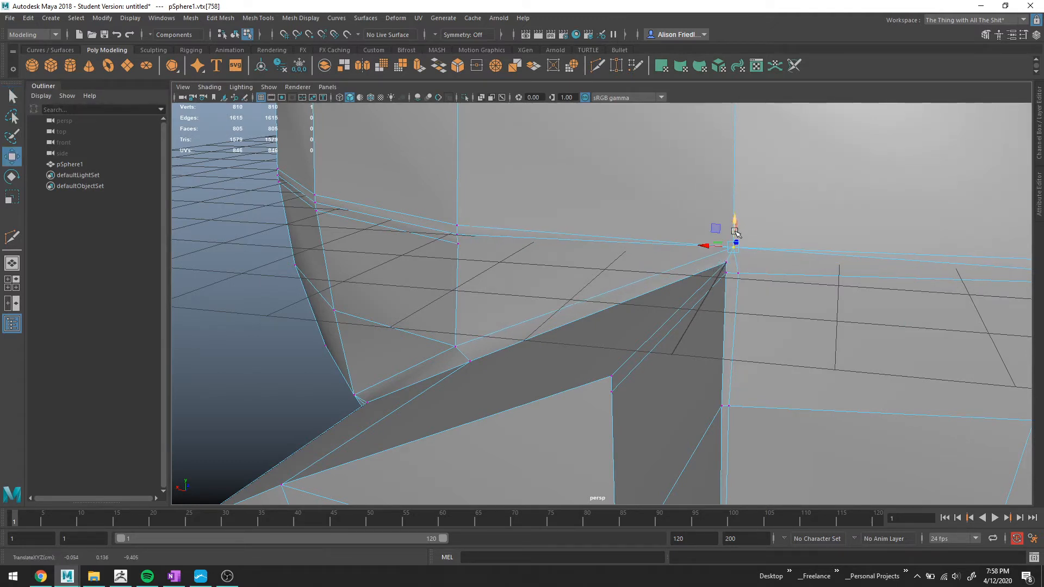
Select and delete the horizontal edge loop running just above the divider.
key("3")
left_click_drag(741, 273, 676, 230, "alt")
key("1")
right_click_drag(675, 216, 671, 200)
double_click(621, 215)
scroll(673, 223, "down", 2)
scroll(673, 223, "down", 3)
middle_click_drag(657, 224, 552, 245, "alt")
scroll(762, 262, "up", 4)
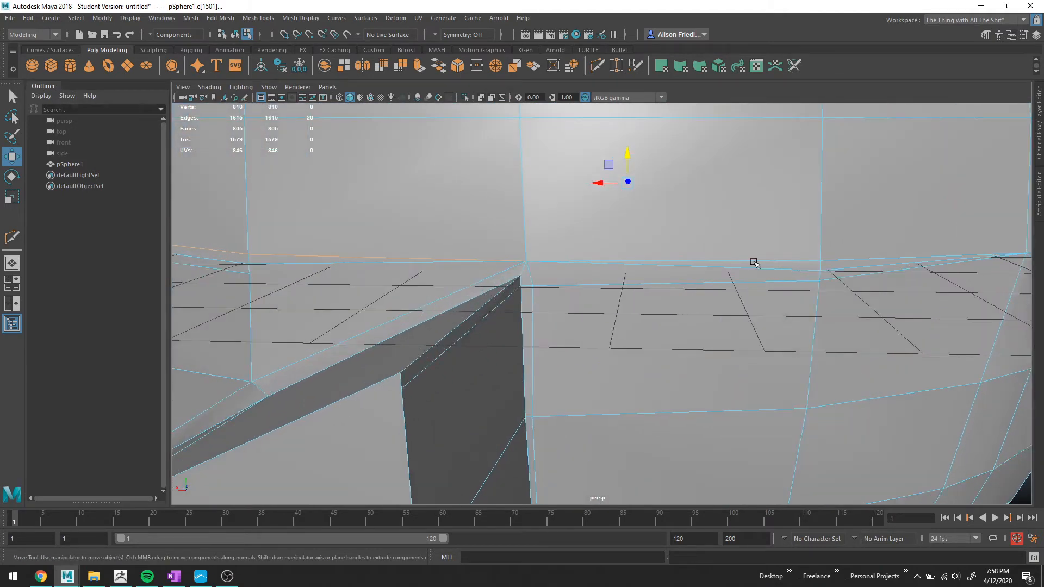
double_click(755, 264, "shift")
key("ctrl+Delete")
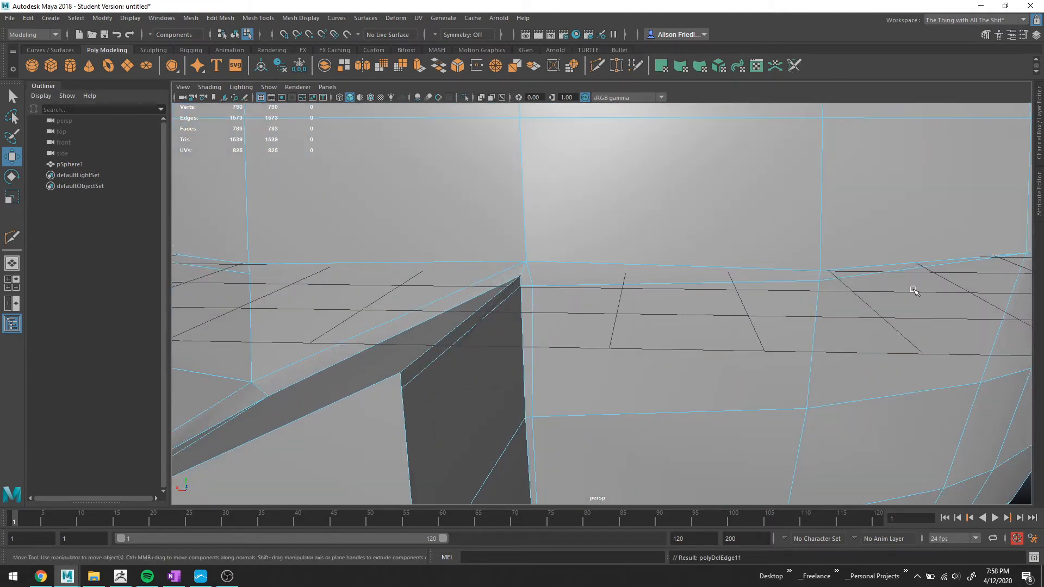
Inspect the divider and brim area in smooth preview and cage view.
scroll(915, 290, "down", 5)
left_click_drag(857, 274, 791, 267, "alt")
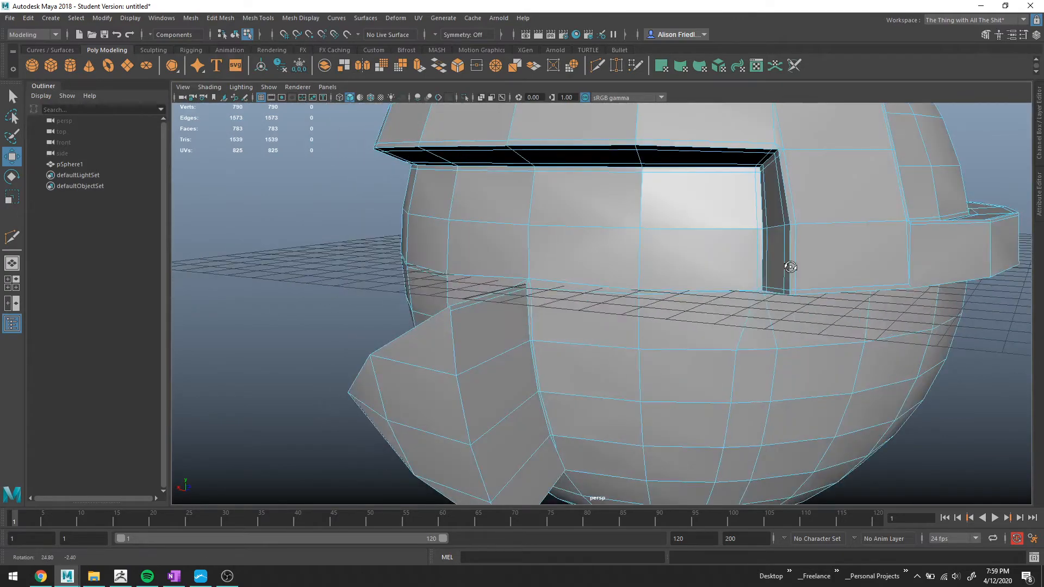
key("3")
scroll(700, 301, "up", 3)
scroll(699, 301, "down", 2)
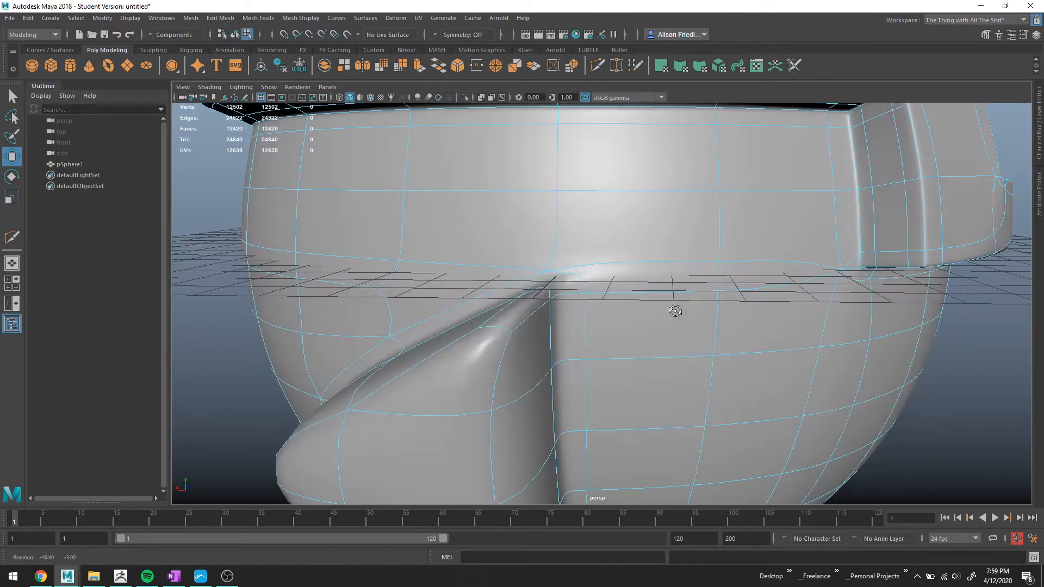
key("1")
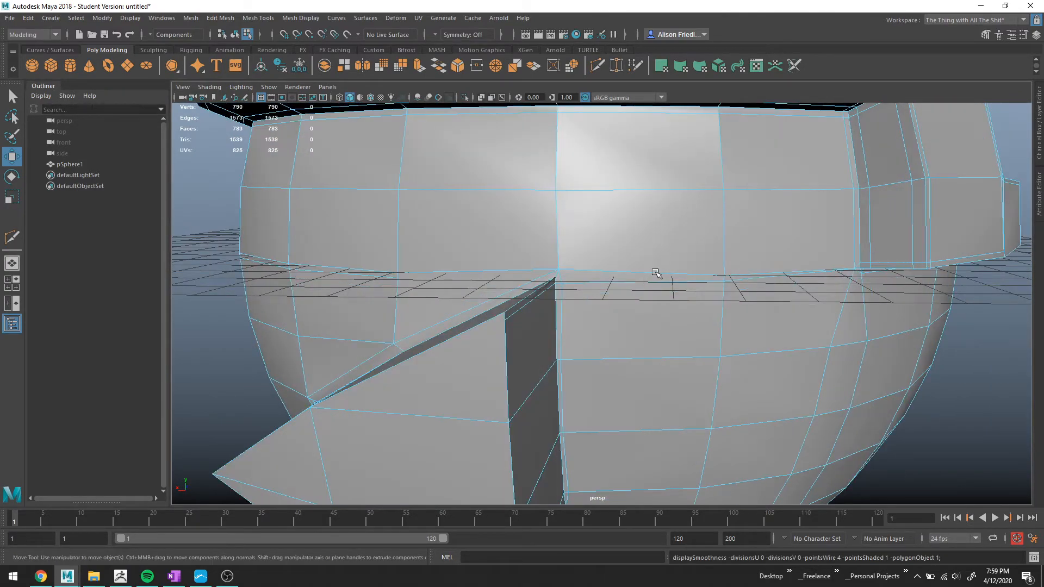
left_click_drag(644, 279, 607, 287, "alt")
key("3")
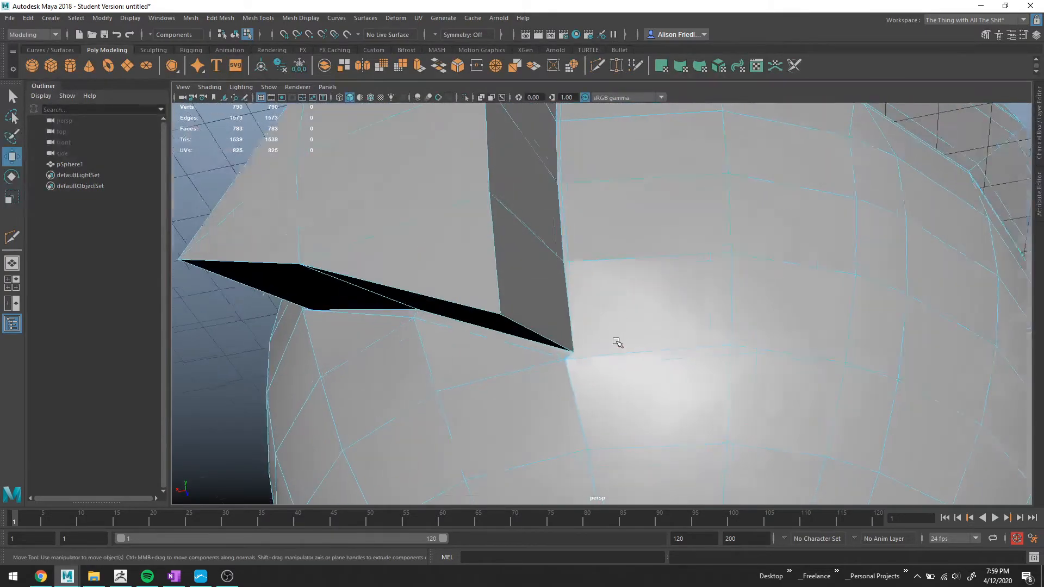
Select the vertex at the divider's lower corner and move it downward.
scroll(609, 329, "up", 5)
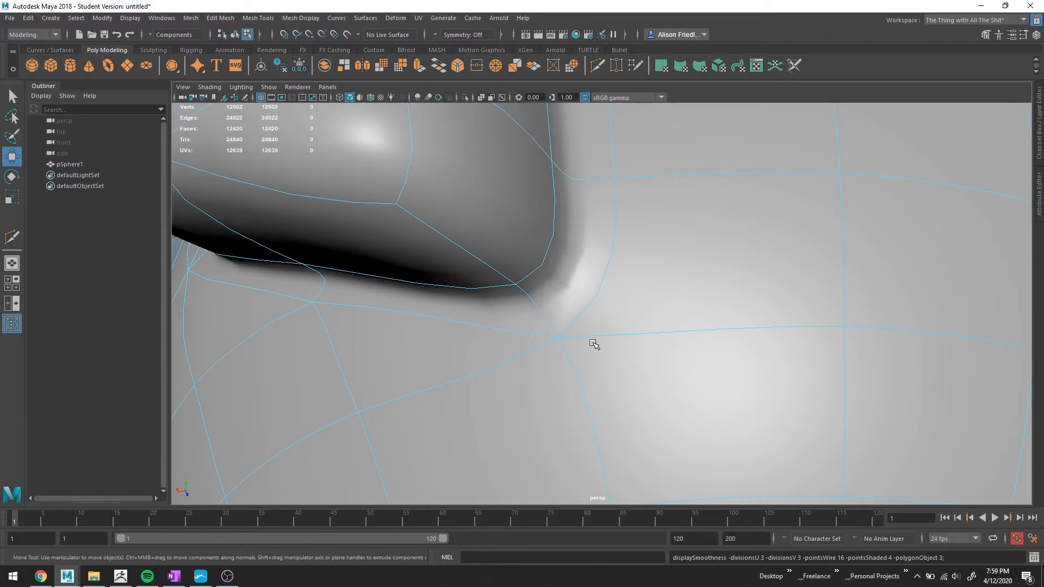
scroll(594, 343, "down", 5)
left_click_drag(605, 298, 647, 294, "alt")
key("1")
scroll(614, 312, "up", 3)
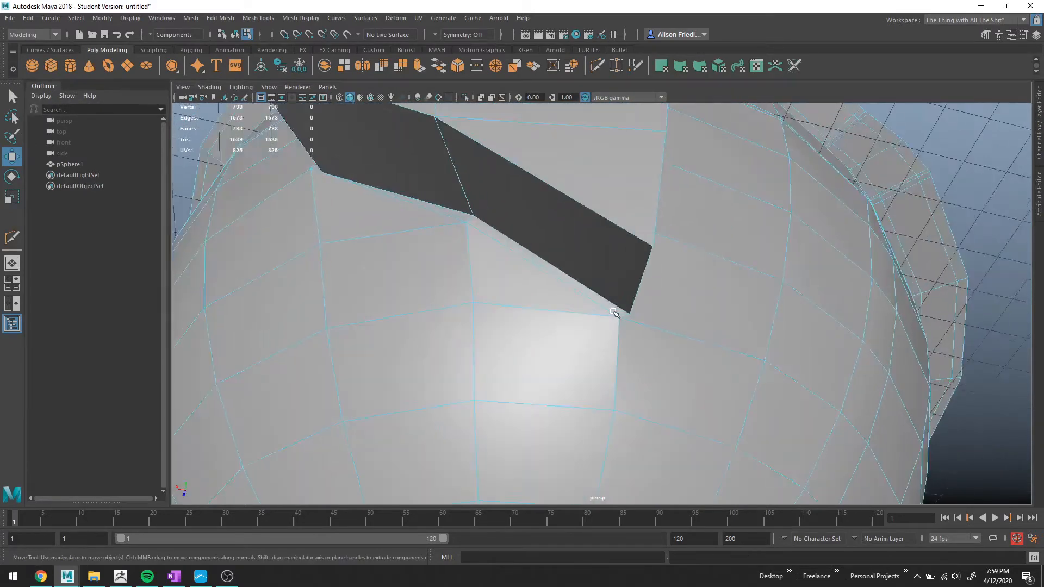
scroll(615, 312, "up", 1)
right_click_drag(614, 312, 559, 275)
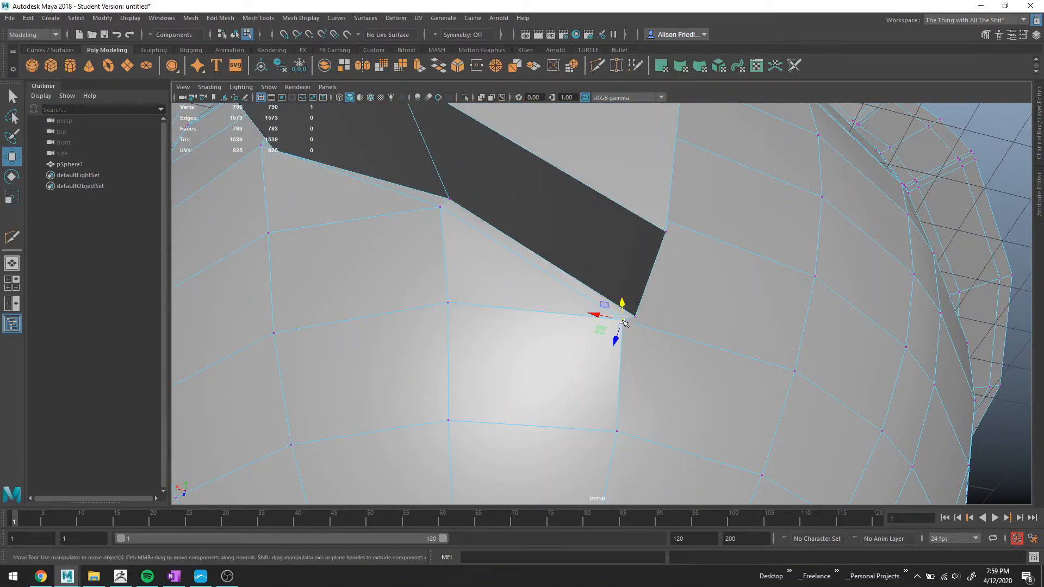
left_click_drag(599, 315, 606, 383)
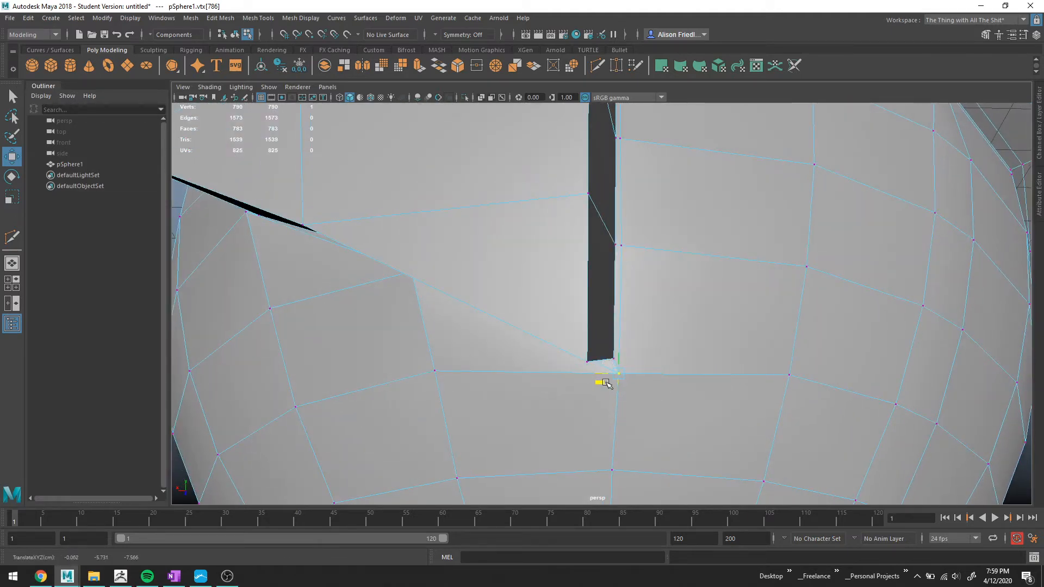
Inspect the smoothed divider corner from several angles.
key("3")
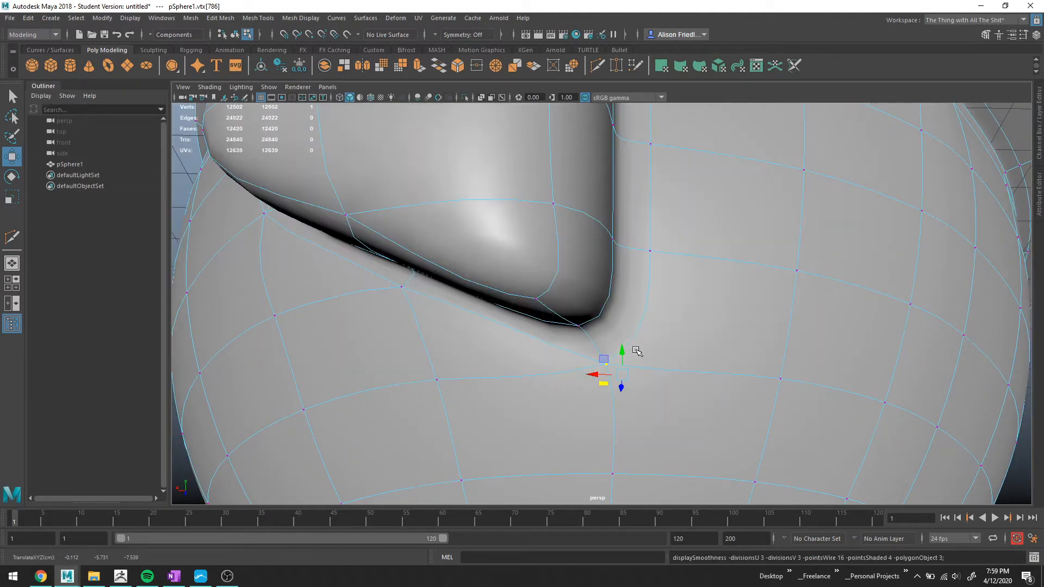
left_click_drag(637, 351, 685, 364, "alt")
middle_click_drag(511, 281, 718, 428, "alt")
scroll(634, 342, "down", 3)
left_click_drag(634, 343, 608, 384, "alt")
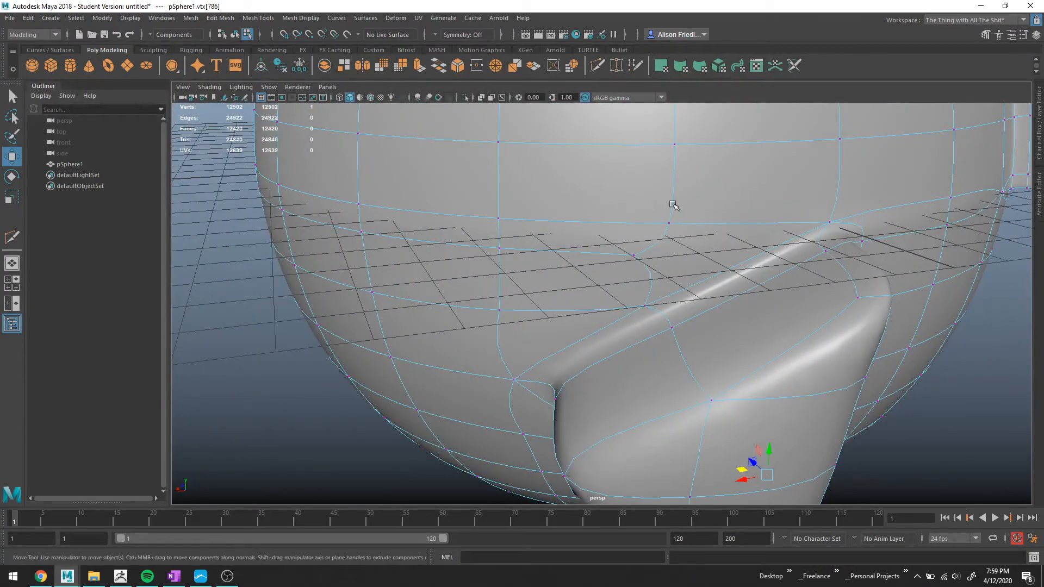
key("1")
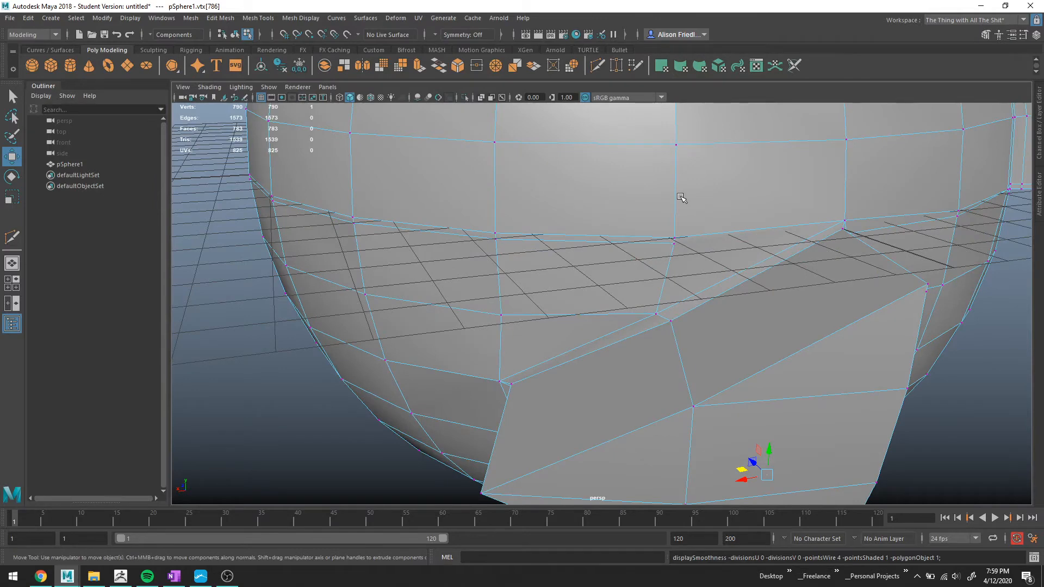
left_click_drag(583, 298, 566, 323, "alt")
scroll(590, 301, "up", 4)
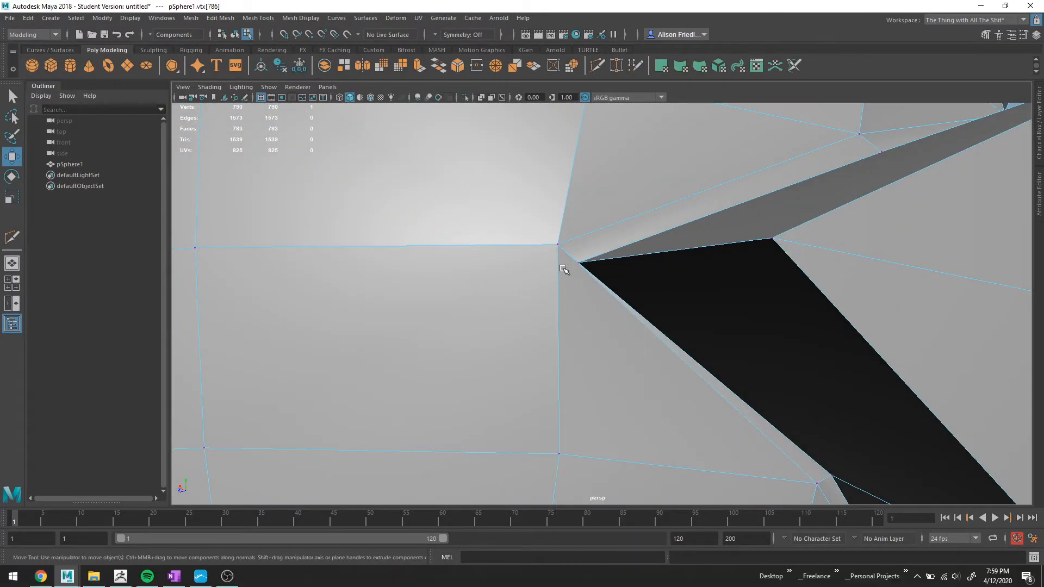
Select the vertex at the divider's corner, move it slightly, and check the result in smooth preview.
left_click(559, 248)
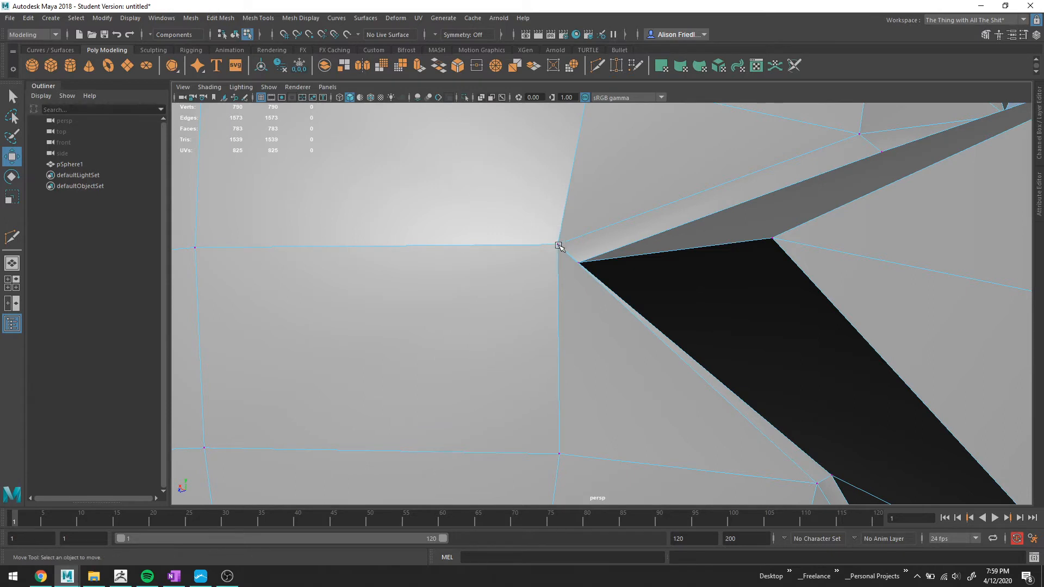
left_click(559, 247)
left_click_drag(559, 229, 541, 273)
left_click_drag(421, 327, 551, 332)
scroll(658, 288, "down", 6)
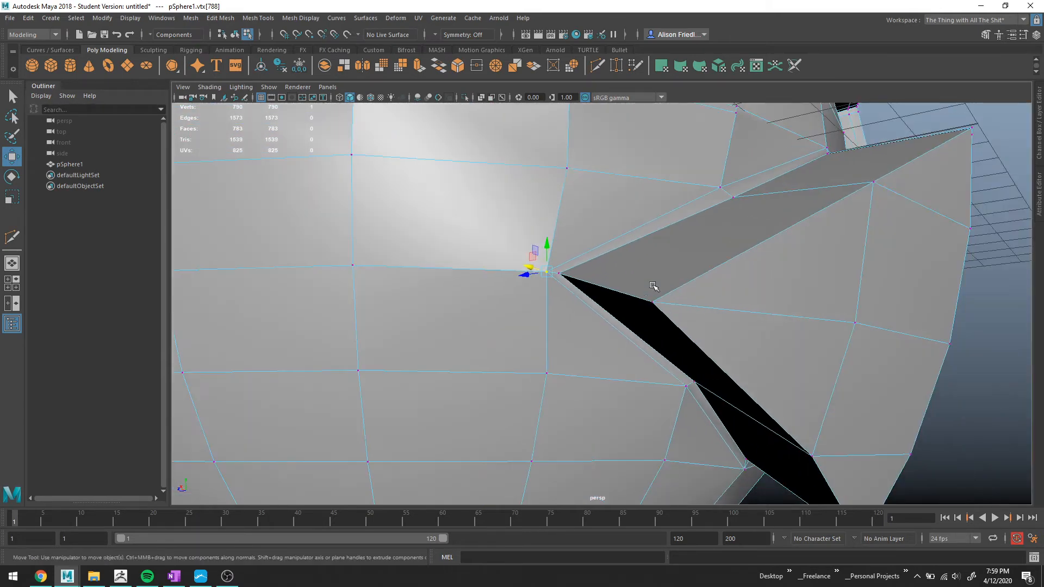
key("3")
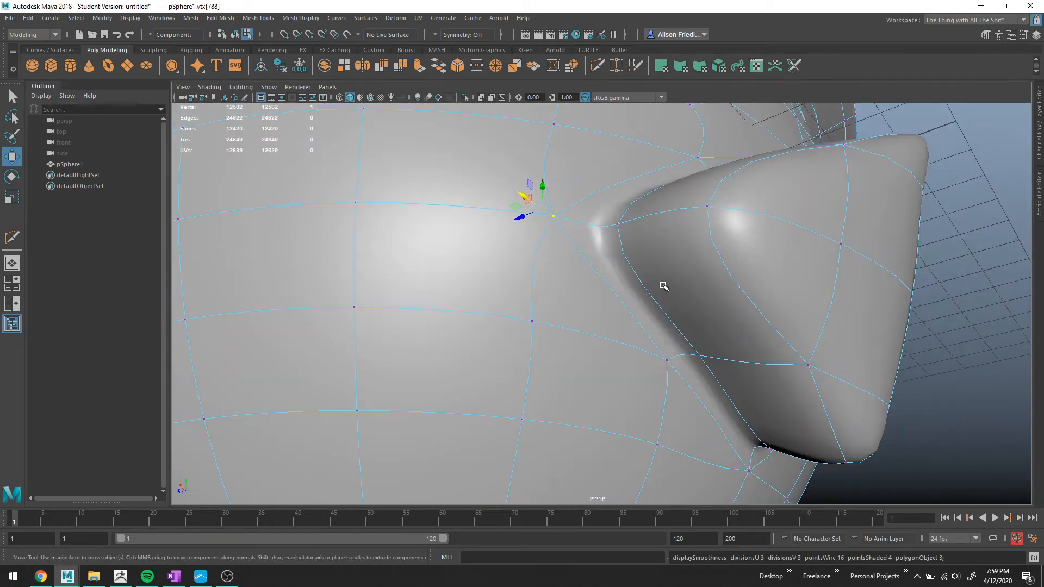
scroll(664, 286, "up", 3)
key("1")
Insert an edge loop beside the divider's corner with Insert Edge Loop and review it in smooth preview.
left_click(259, 18)
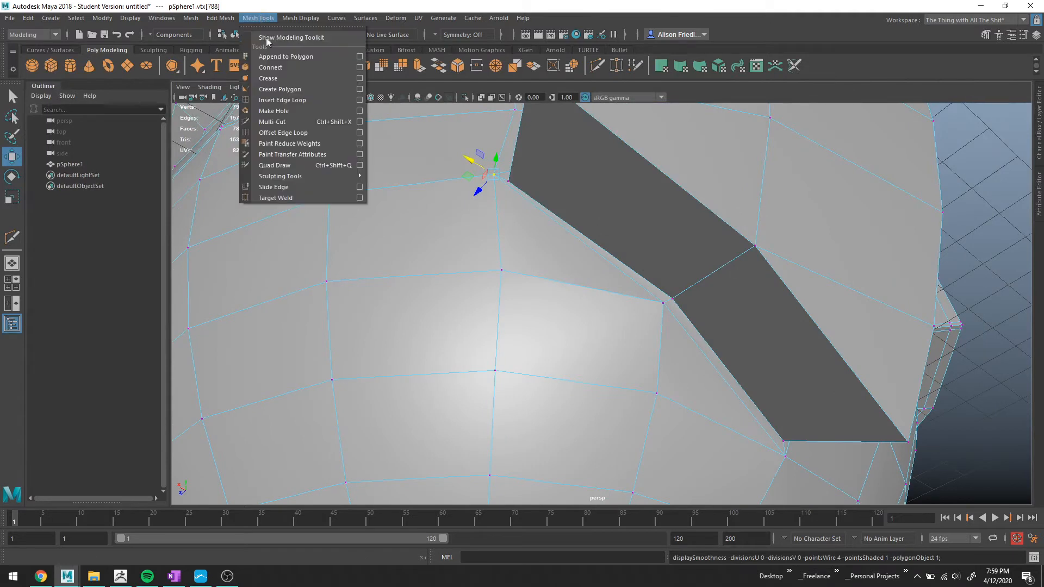
left_click(278, 100)
scroll(653, 252, "up", 3)
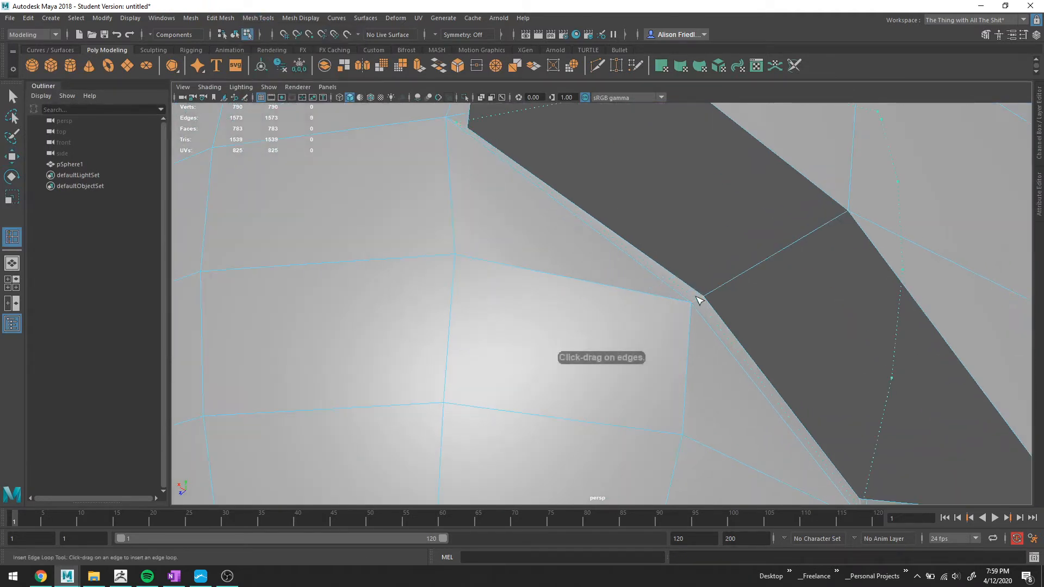
left_click_drag(697, 297, 547, 301)
scroll(756, 300, "down", 3)
key("3")
key("q")
right_click_drag(561, 224, 603, 204)
left_click_drag(601, 192, 624, 207, "alt")
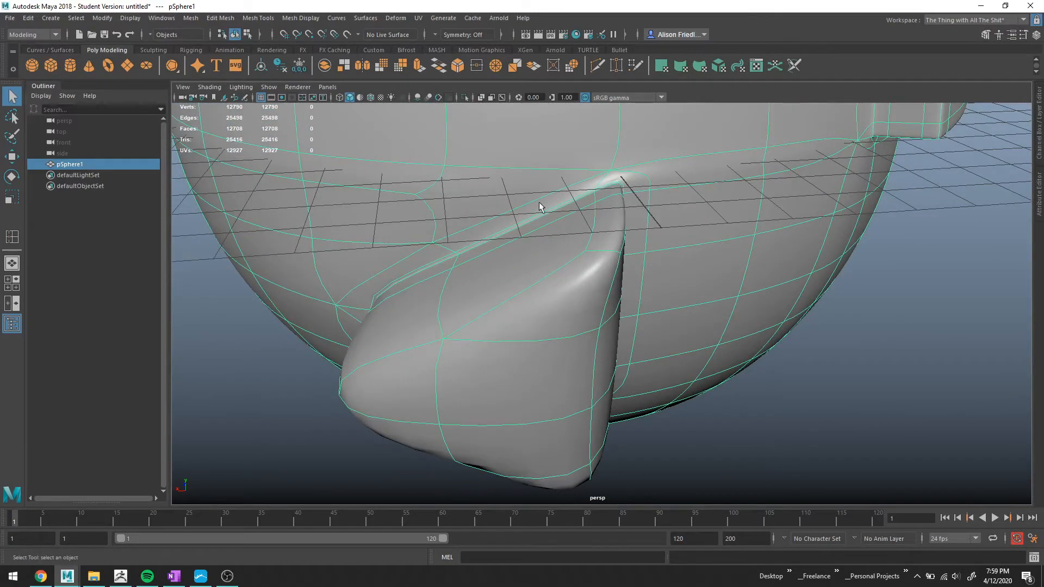
left_click_drag(710, 216, 488, 231, "alt")
key("1")
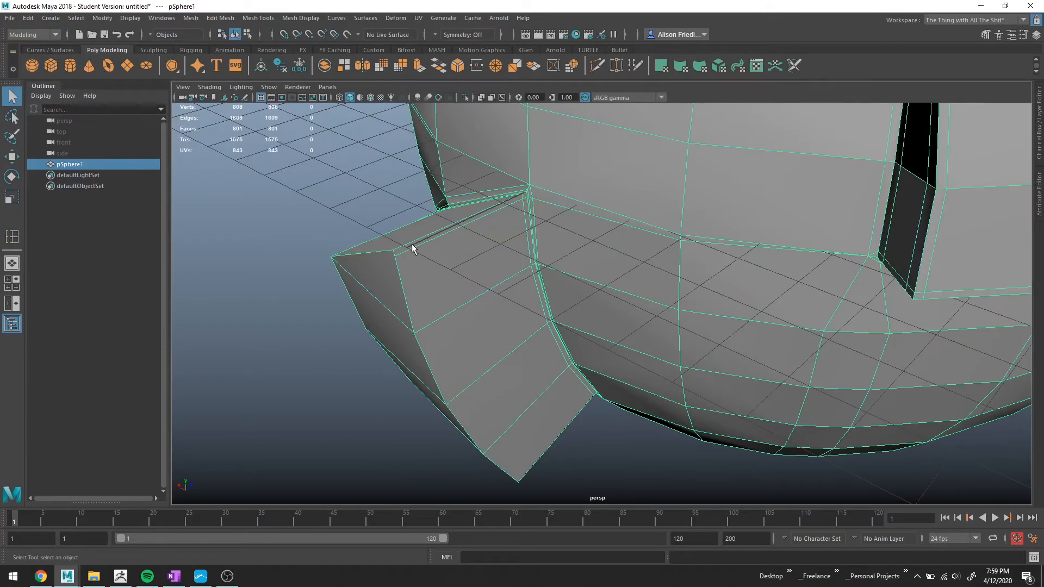
Insert an edge loop along the visor's outer side edge and check it in smooth preview.
key("y")
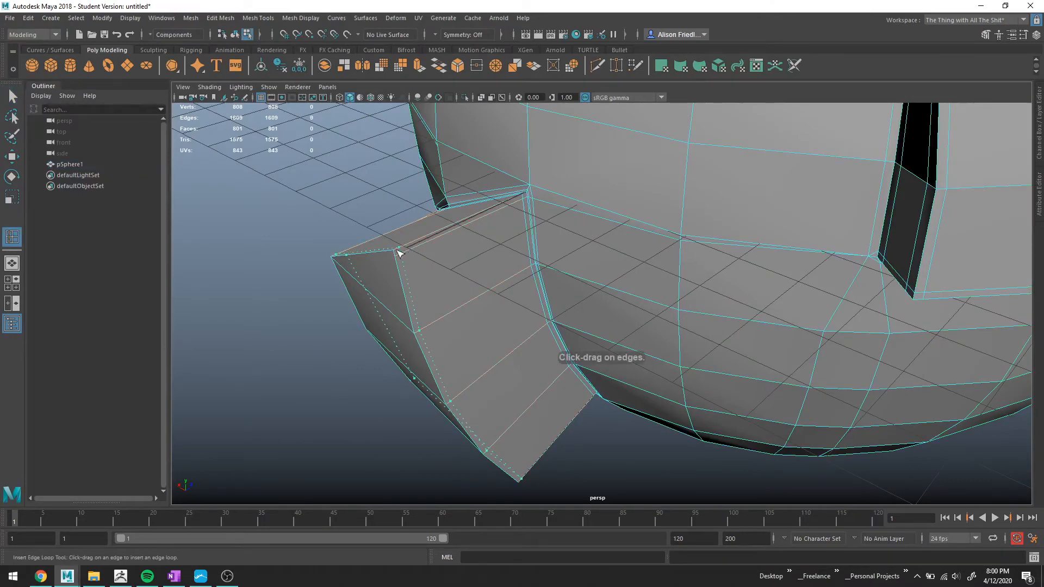
left_click(398, 260)
left_click_drag(400, 264, 481, 267, "alt")
key("3")
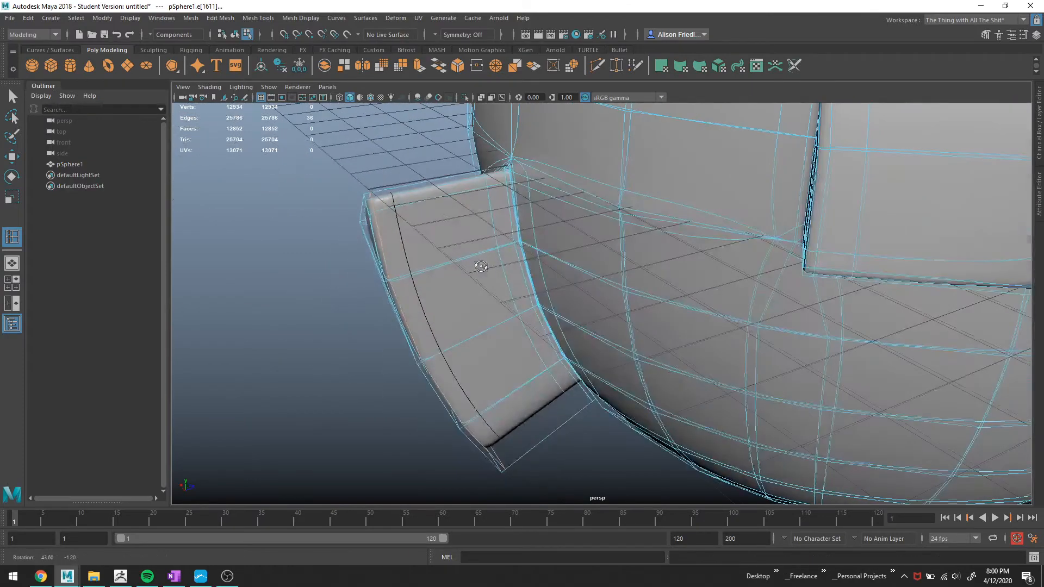
left_click_drag(480, 318, 491, 316, "alt")
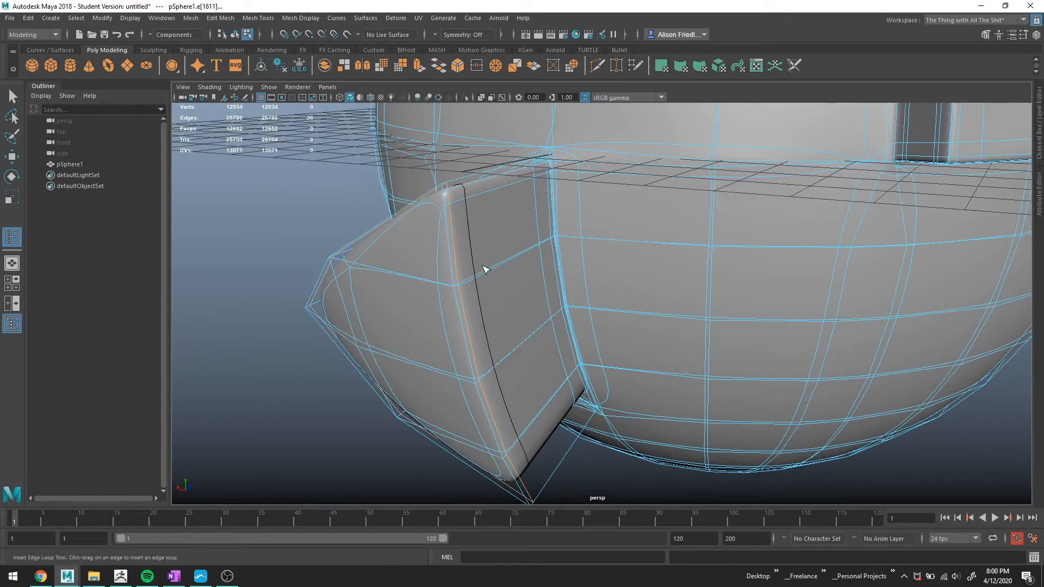
left_click_drag(485, 268, 704, 299, "alt")
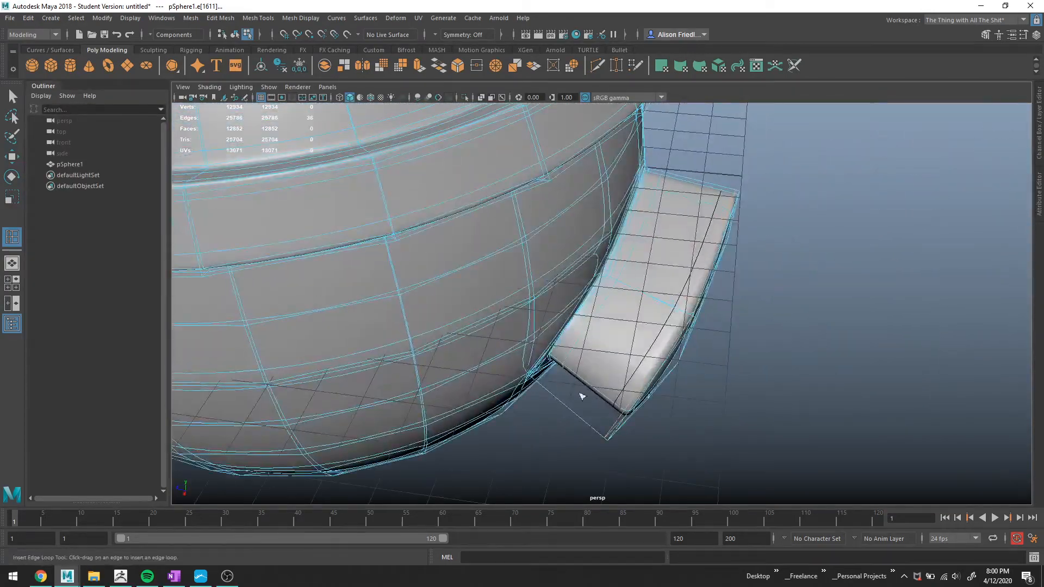
left_click_drag(582, 397, 548, 361, "alt")
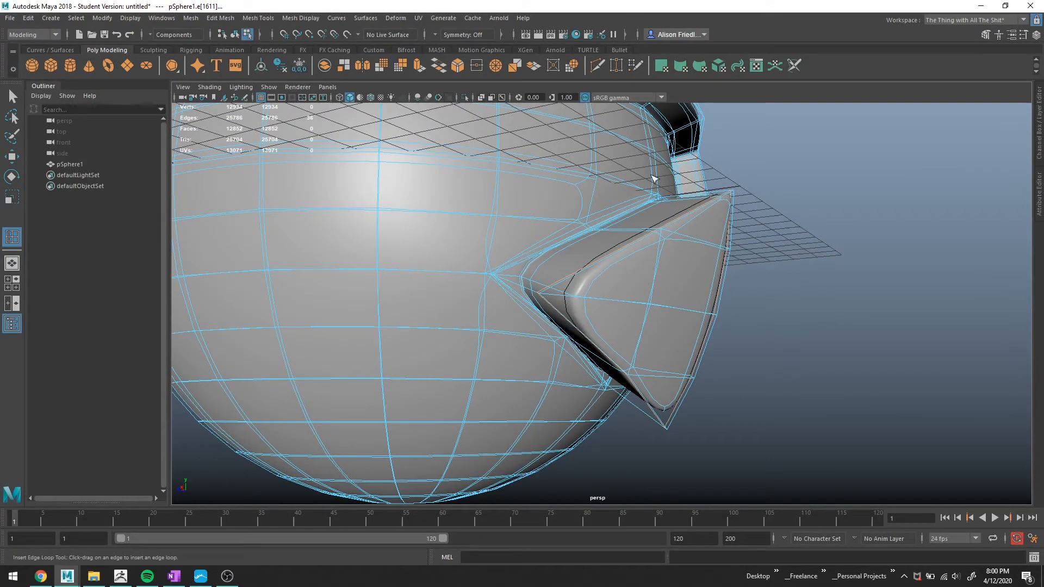
key("1")
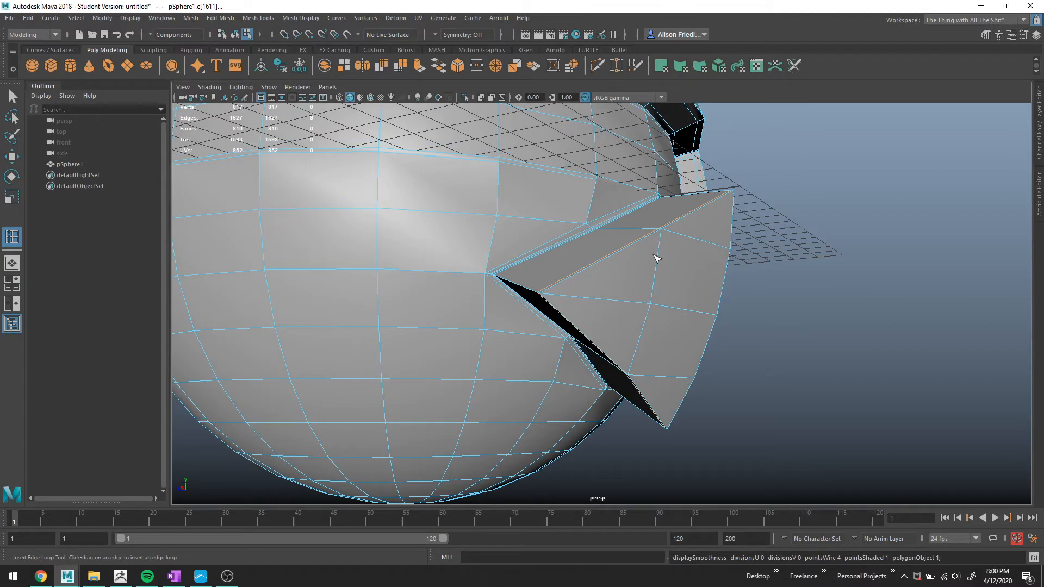
Inspect the divider's top corner and visor edge in cage and smooth preview from several angles.
key("q")
right_click(681, 252)
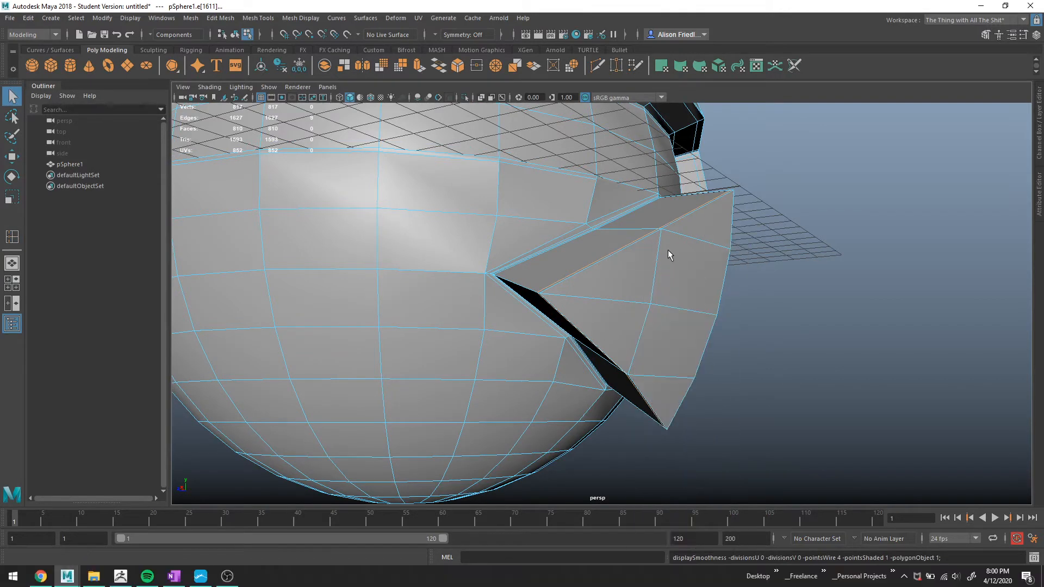
left_click_drag(668, 251, 562, 261, "alt")
key("3")
scroll(634, 242, "down", 3)
middle_click_drag(634, 242, 613, 288, "alt")
left_click_drag(626, 241, 641, 261, "alt")
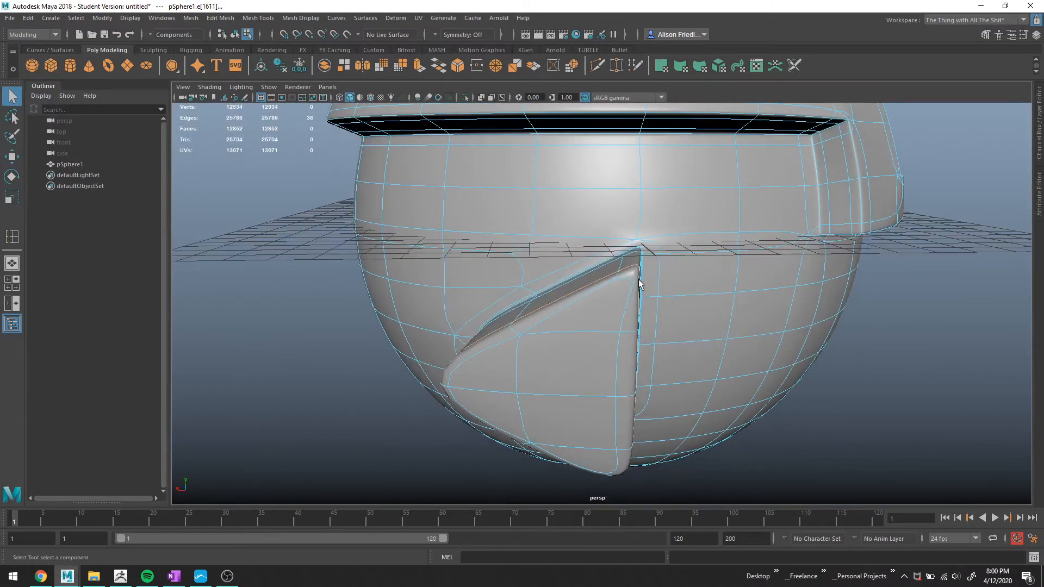
scroll(640, 284, "up", 5)
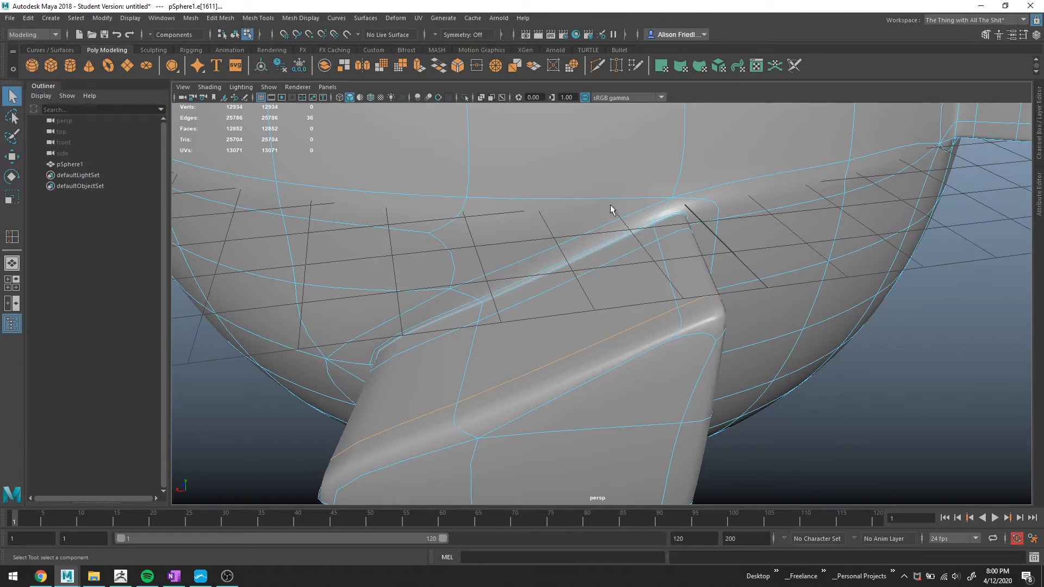
key("1")
left_click_drag(644, 324, 678, 229, "alt")
right_click_drag(575, 247, 566, 242)
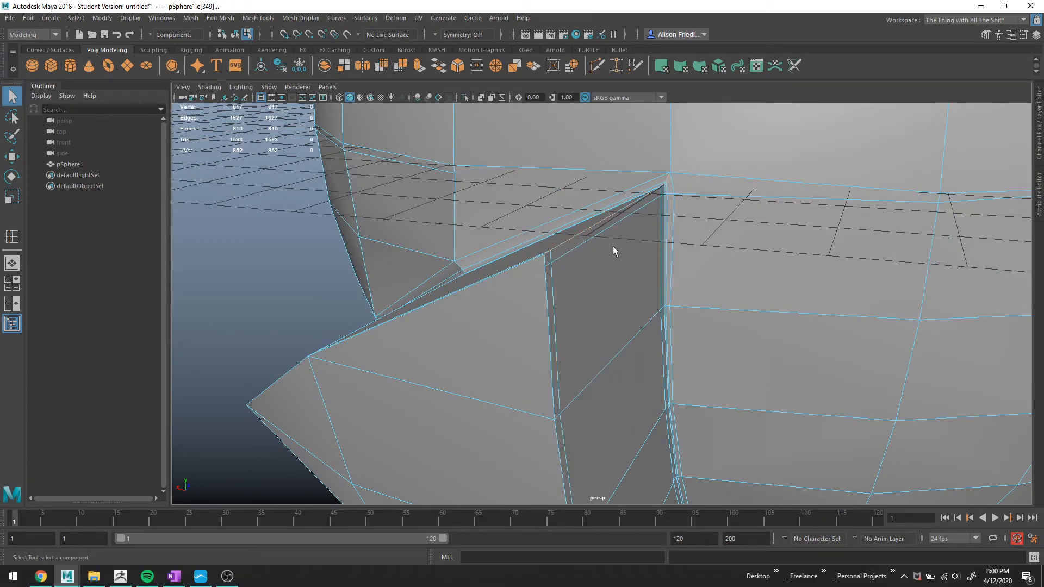
left_click_drag(552, 267, 567, 273, "alt")
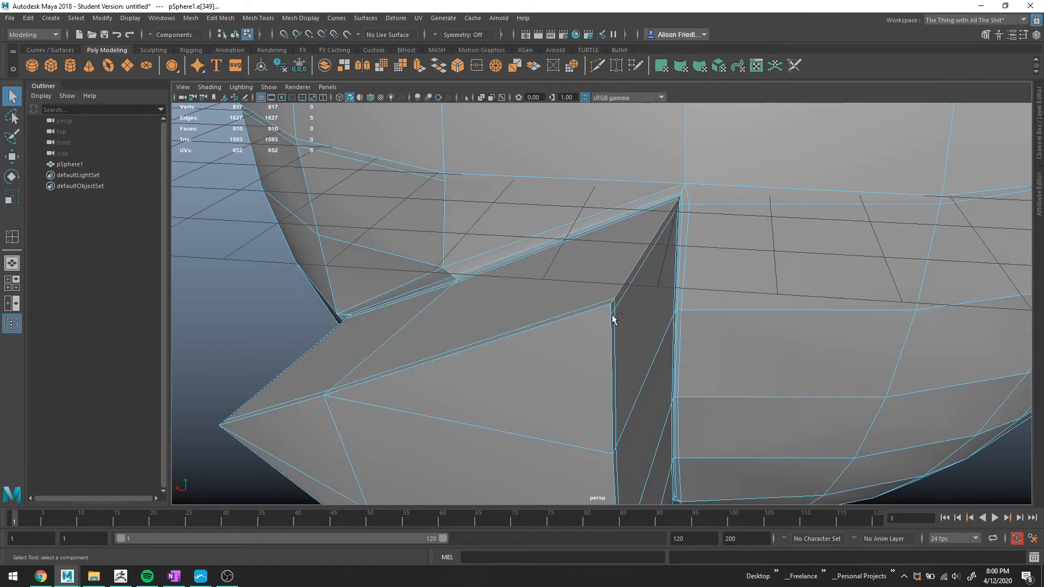
Cut a new edge from the visor's edge up to the divider's top corner with Multi-Cut.
key("ctrl+shift+x")
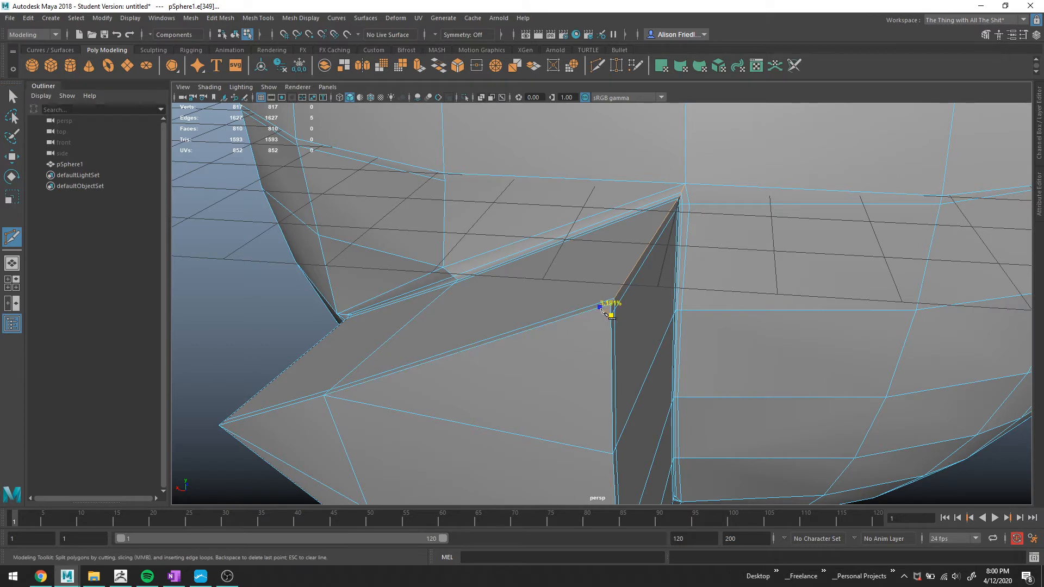
left_click(611, 316)
left_click(667, 202)
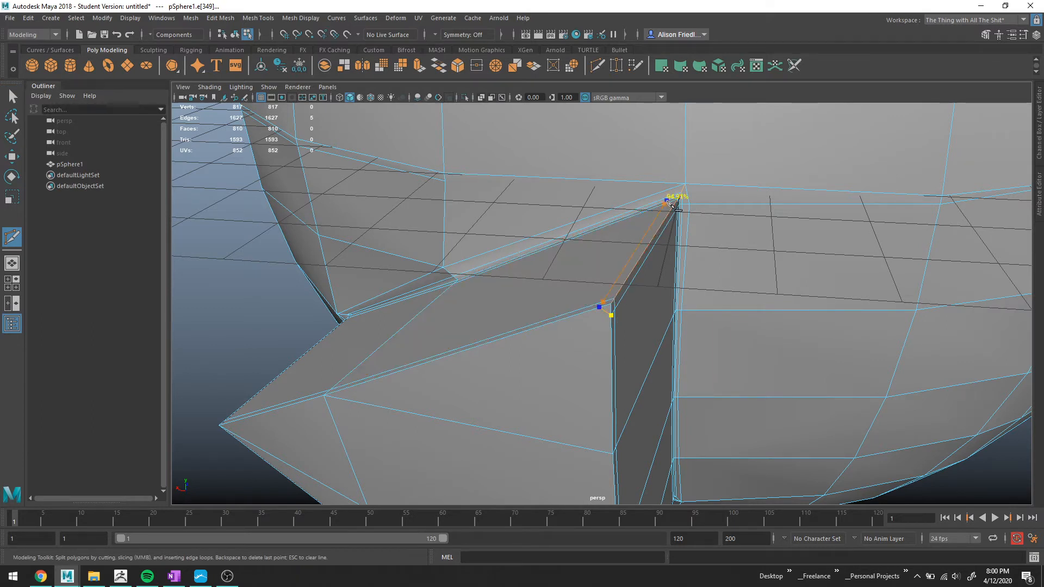
left_click(685, 184)
key("Return")
Try to cut another edge across the visor face beside the divider with Multi-Cut.
key("3")
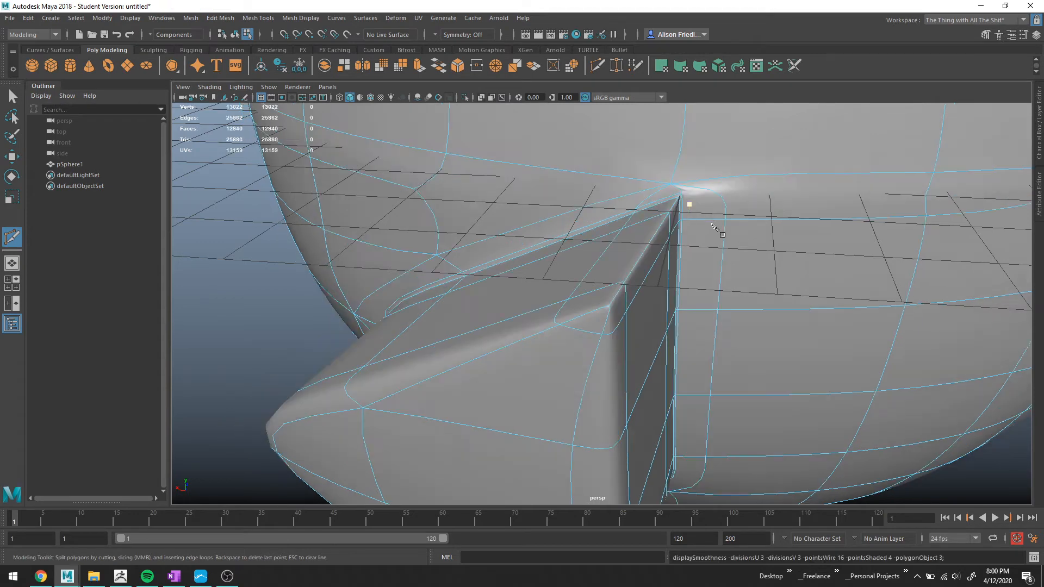
key("1")
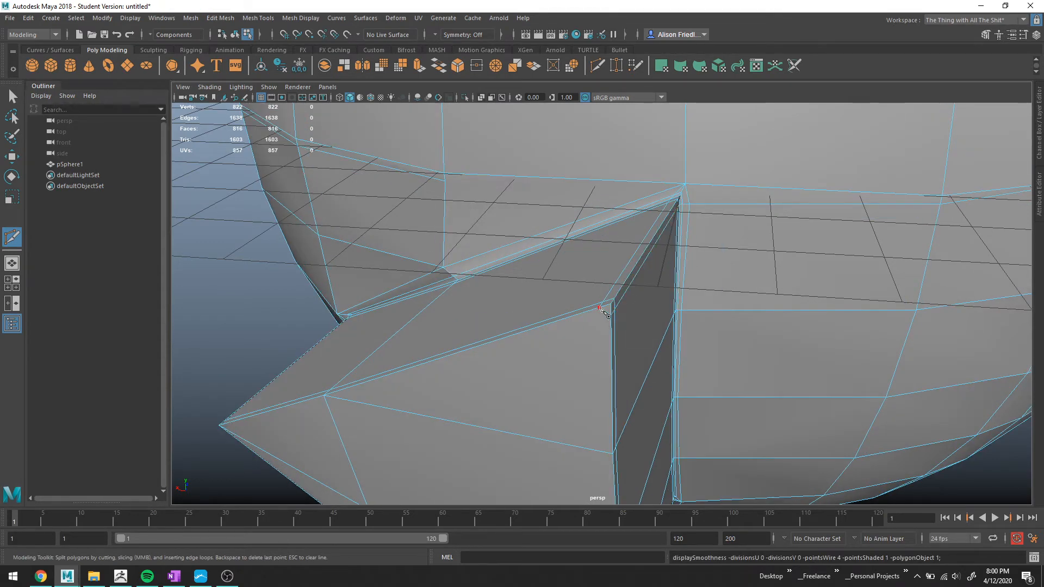
key("3")
left_click_drag(609, 318, 640, 349, "alt")
key("1")
left_click(662, 373)
left_click(629, 297)
key("3")
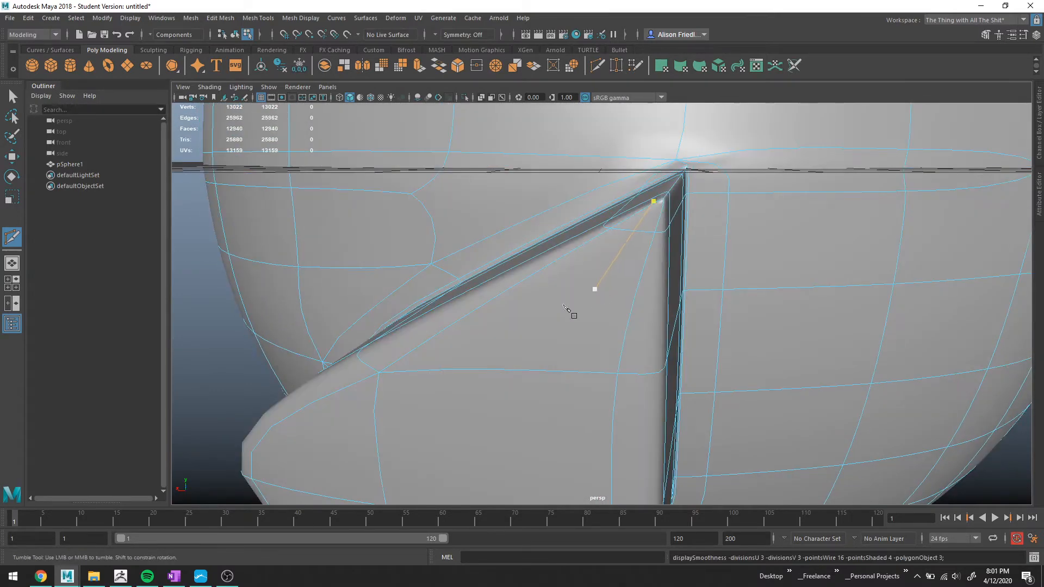
key("q")
Select the triangular visor face beside the divider and inspect it from several angles.
left_click(604, 290)
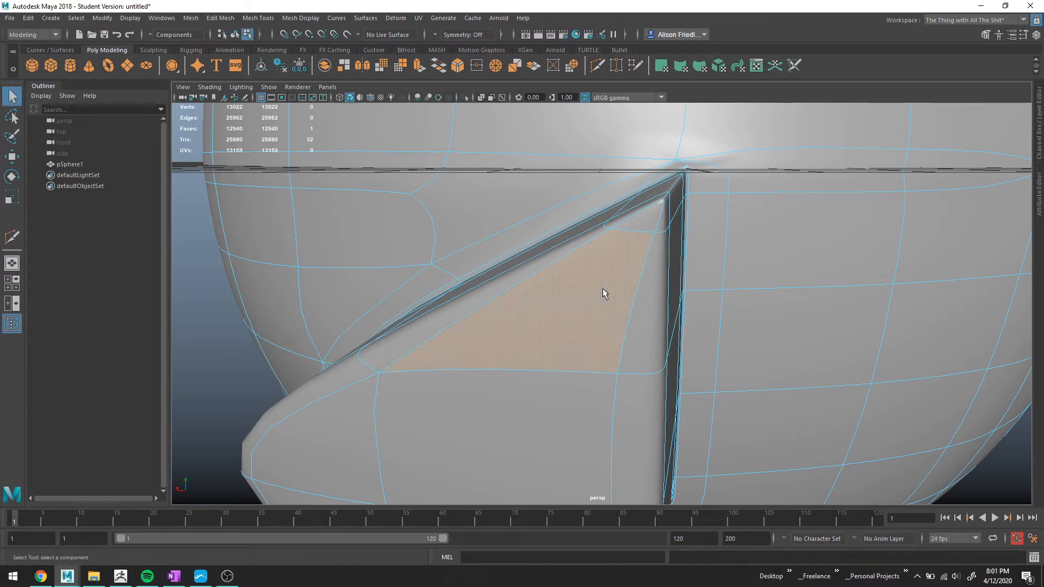
left_click_drag(646, 285, 655, 260, "alt")
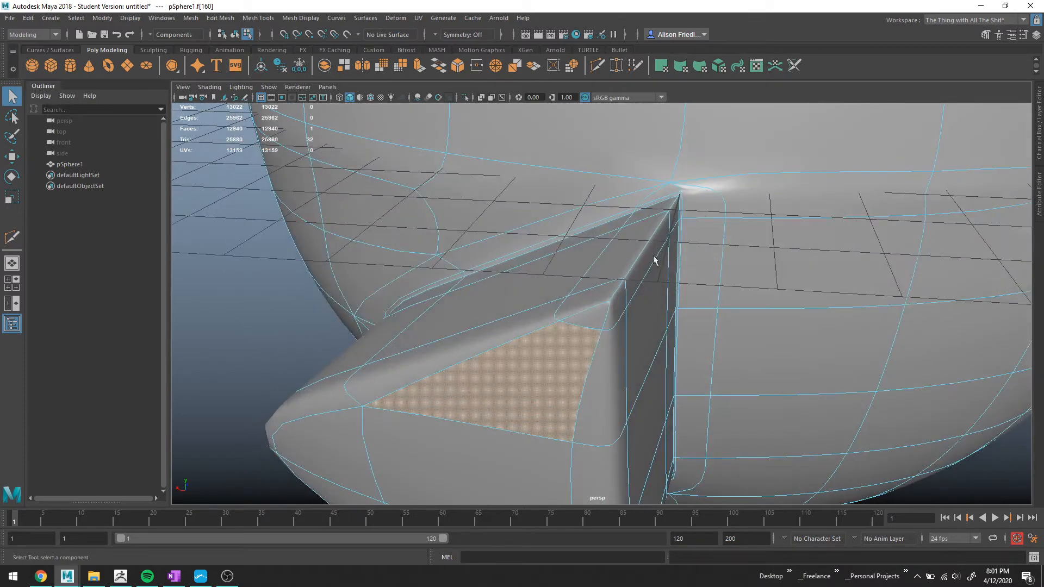
right_click_drag(680, 177, 715, 231, "alt")
middle_click_drag(715, 209, 590, 321, "alt")
key("1")
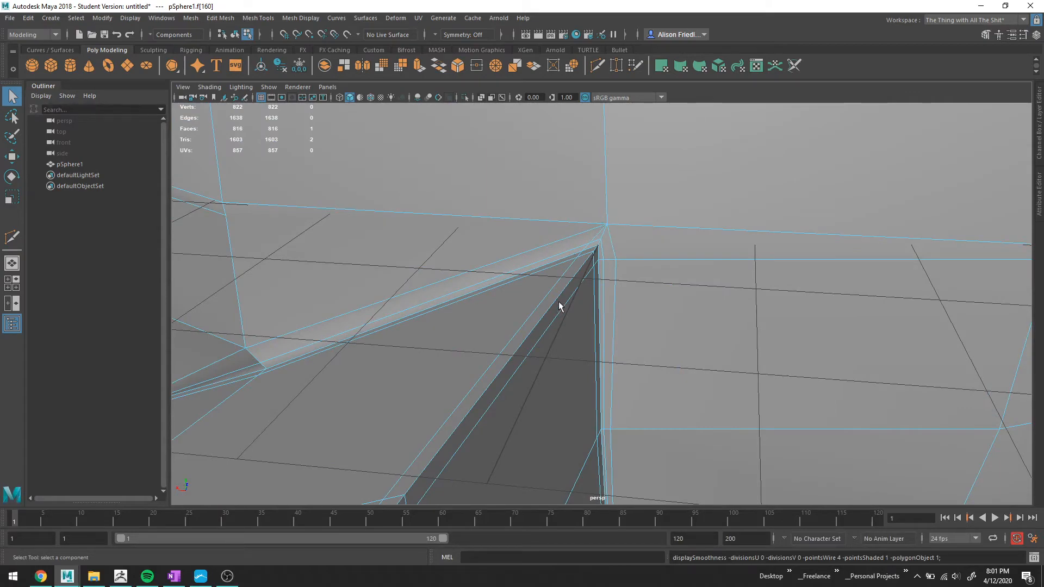
left_click_drag(560, 308, 469, 301, "alt")
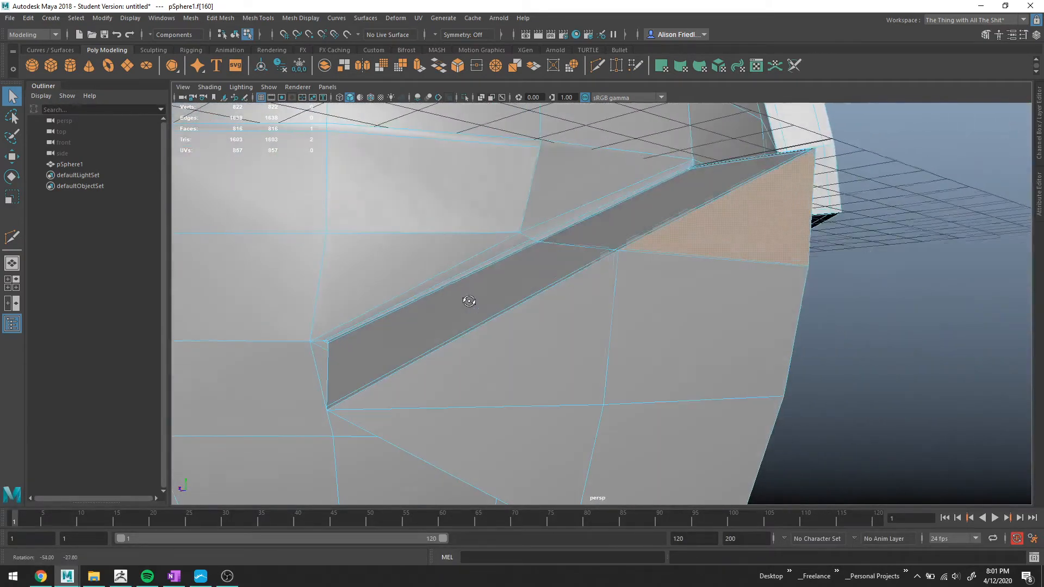
middle_click_drag(470, 317, 547, 279, "alt")
right_click_drag(514, 275, 540, 282, "alt")
middle_click_drag(399, 264, 491, 253, "alt")
Cut new edges through the faces around the divider's lower corner with Multi-Cut.
key("ctrl+shift+x")
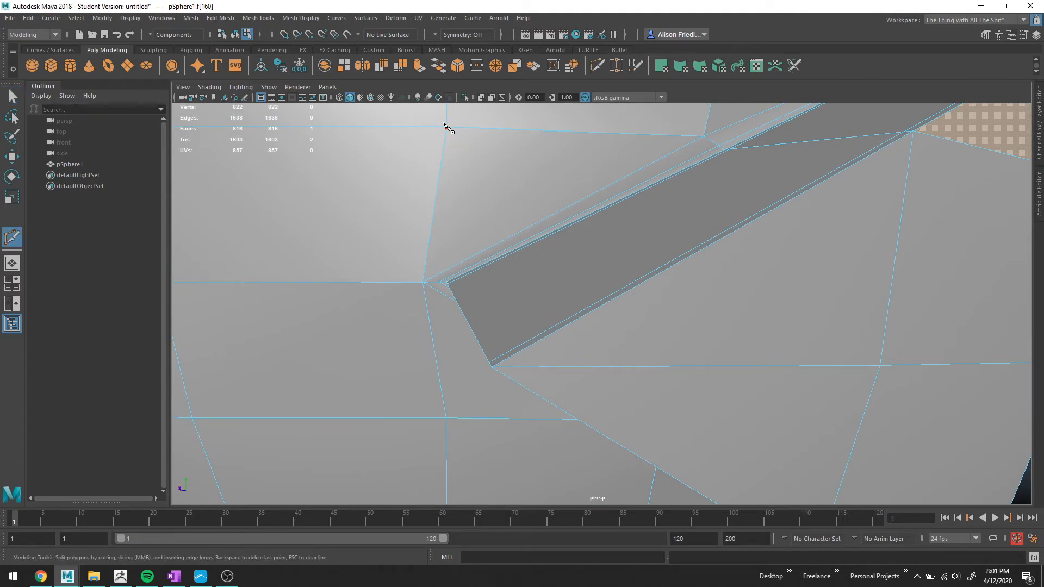
left_click(448, 136)
left_click(450, 268)
left_click(502, 358)
left_click_drag(503, 363, 515, 202, "alt")
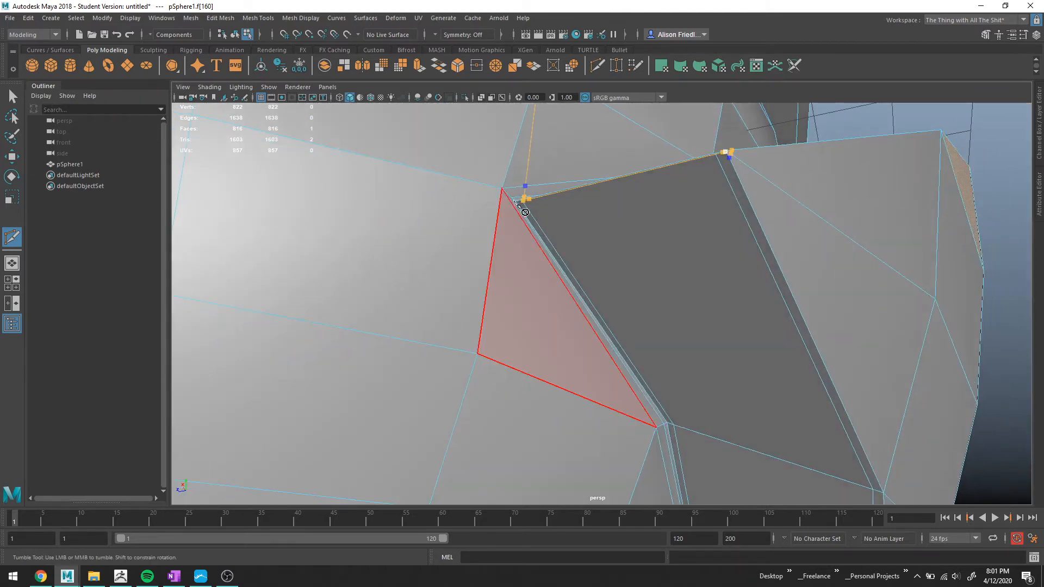
left_click(517, 208)
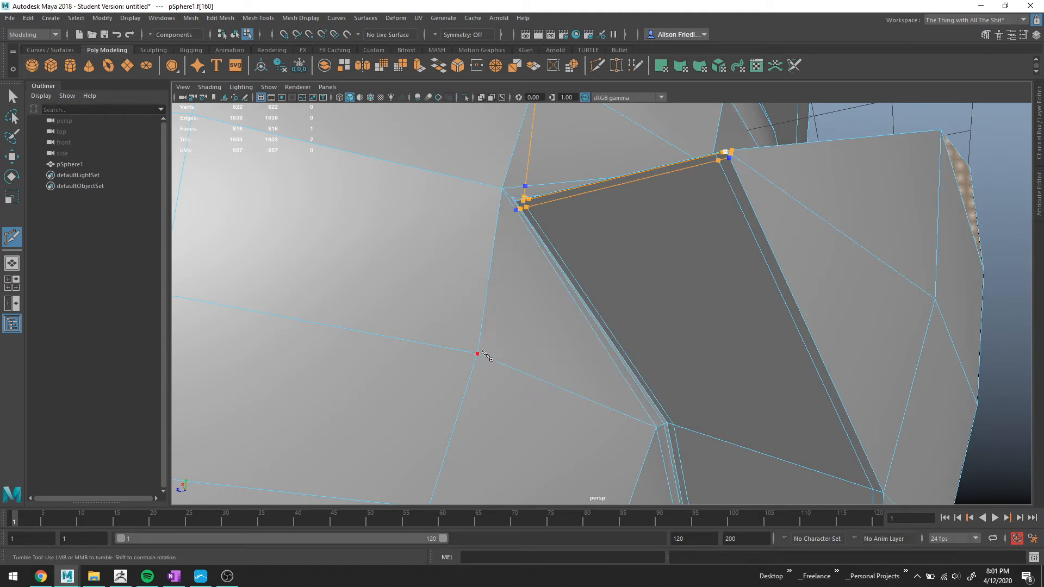
right_click(500, 305)
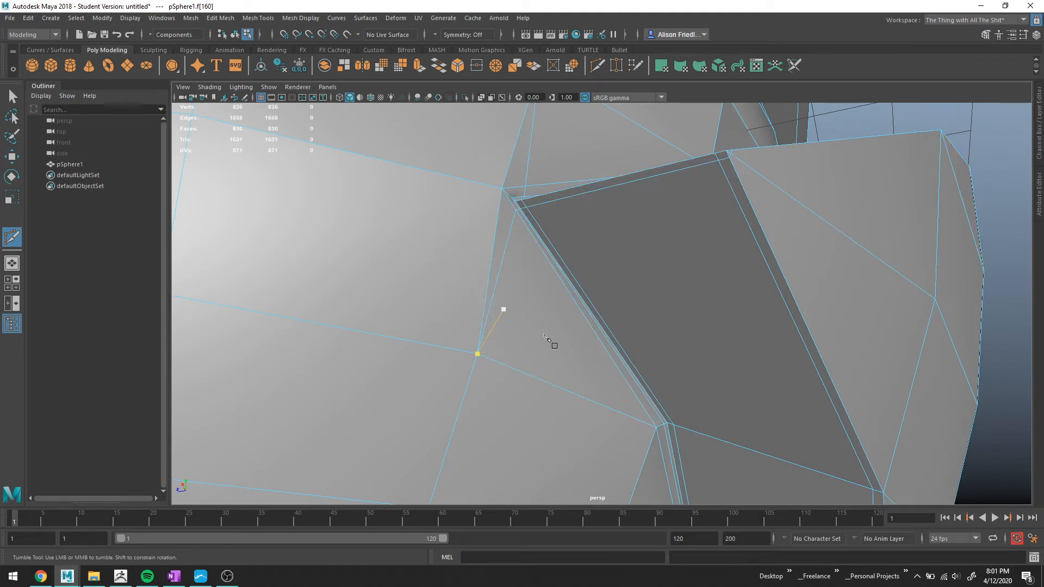
Inspect the smoothed divider corner and visor edge from several angles.
key("3")
scroll(583, 322, "down", 4)
left_click_drag(559, 295, 519, 254, "alt")
right_click_drag(520, 256, 569, 236)
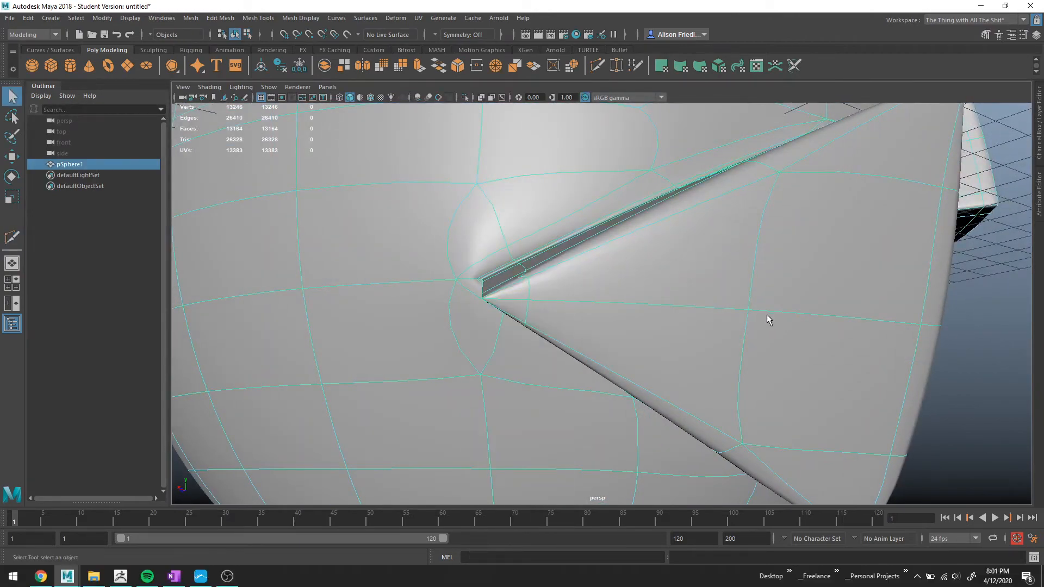
left_click_drag(770, 317, 798, 387, "alt")
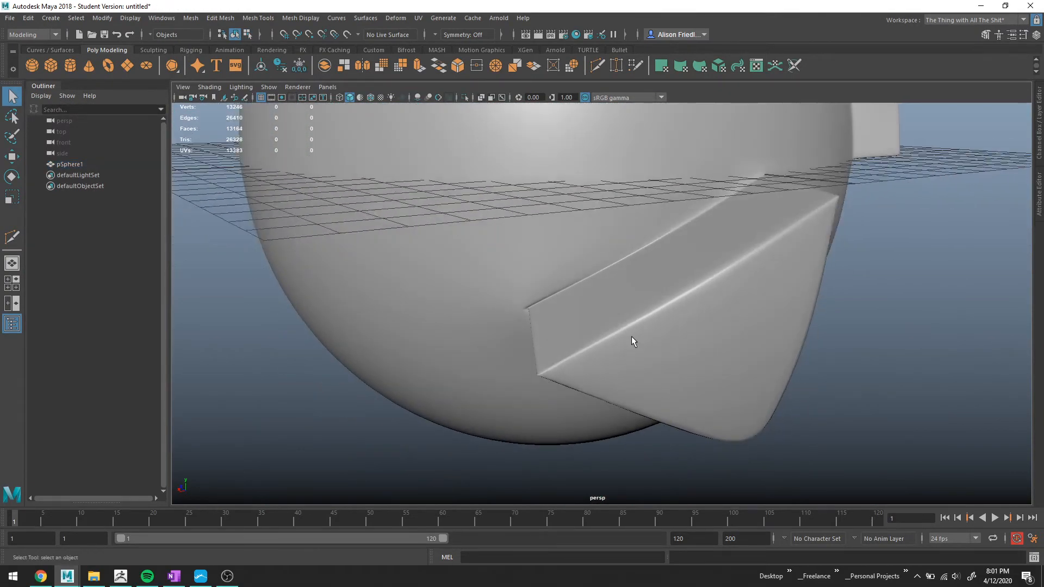
left_click_drag(632, 336, 651, 312, "alt")
left_click(628, 317)
scroll(663, 324, "up", 5)
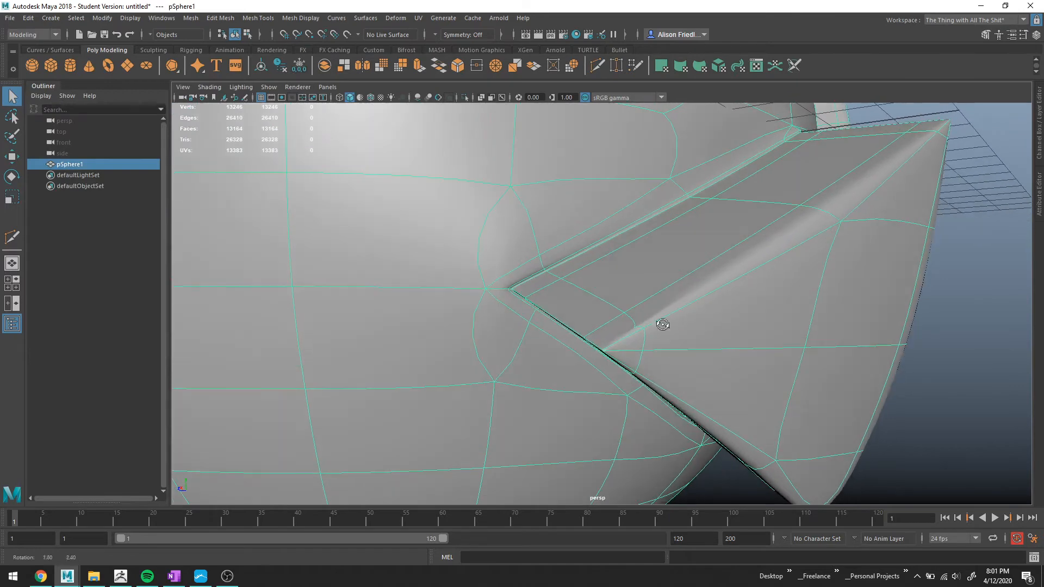
scroll(663, 324, "up", 2)
right_click_drag(663, 329, 660, 324)
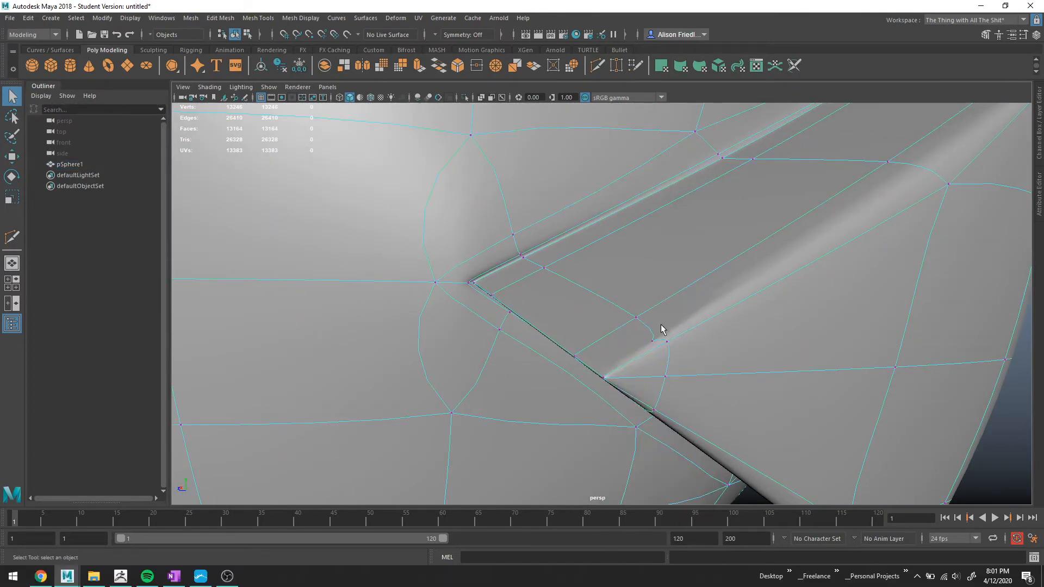
Delete the selected edges around the divider's lower corner and switch back to the unsmoothed cage.
left_click_drag(670, 359, 730, 323)
key("Delete")
scroll(729, 317, "down", 5)
mouse_move(774, 361)
left_mouse_down("alt")
mouse_move(778, 382)
mouse_move(747, 384)
mouse_move(766, 374)
left_mouse_up("alt")
scroll(615, 344, "up", 5)
left_click_drag(609, 342, 593, 337, "alt")
key("1")
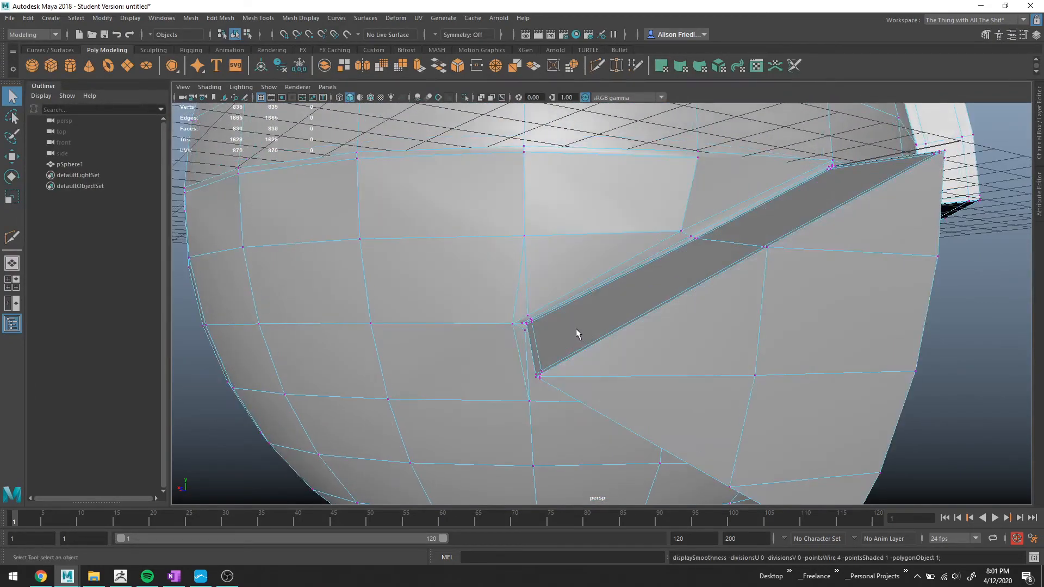
Cut a new edge with Multi-Cut from a helmet vertex into the divider's lower corner and up along its side.
scroll(783, 331, "down", 3)
left_click_drag(771, 331, 613, 289, "alt")
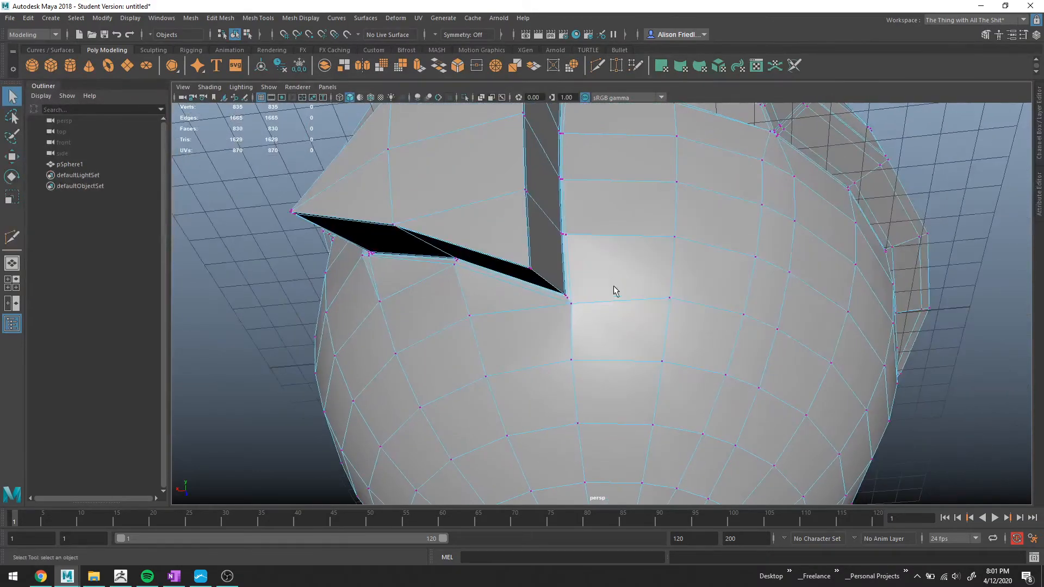
scroll(600, 287, "up", 3)
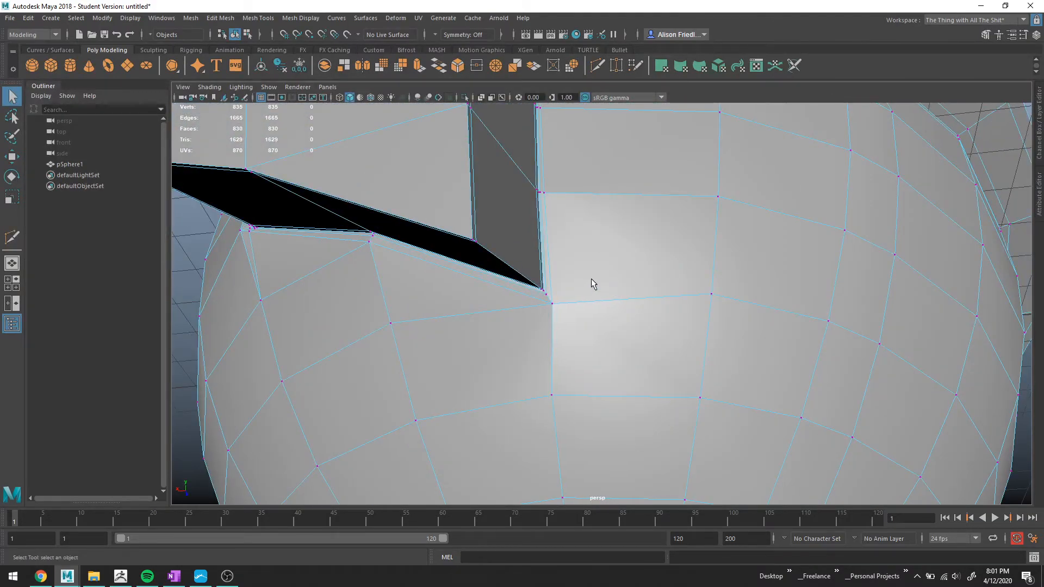
key("ctrl+shift+x")
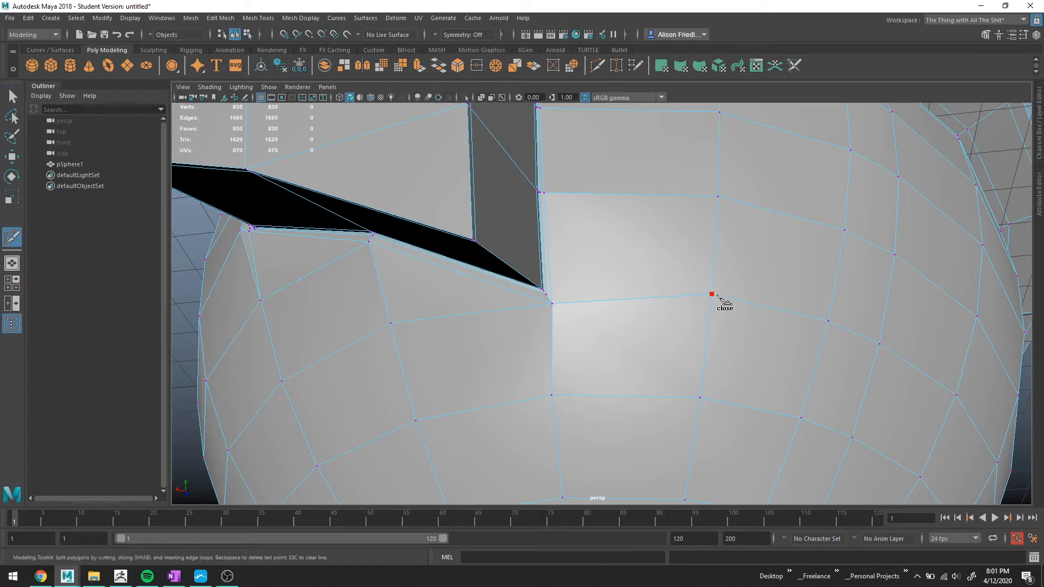
left_click(715, 295)
left_click(542, 281)
left_click(473, 232)
left_click(464, 238)
left_click_drag(518, 279, 550, 273, "alt")
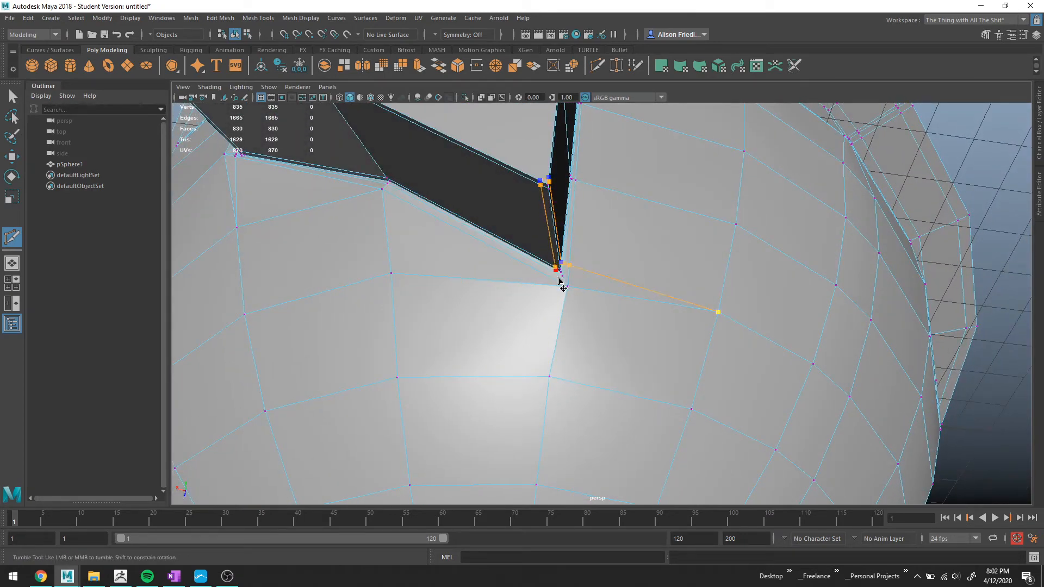
left_click(552, 278)
Inspect the smoothed visor and divider area from several angles.
left_click_drag(469, 292, 590, 340, "alt")
right_click_drag(538, 242, 593, 222)
left_click(910, 314)
left_click_drag(753, 339, 562, 214, "alt")
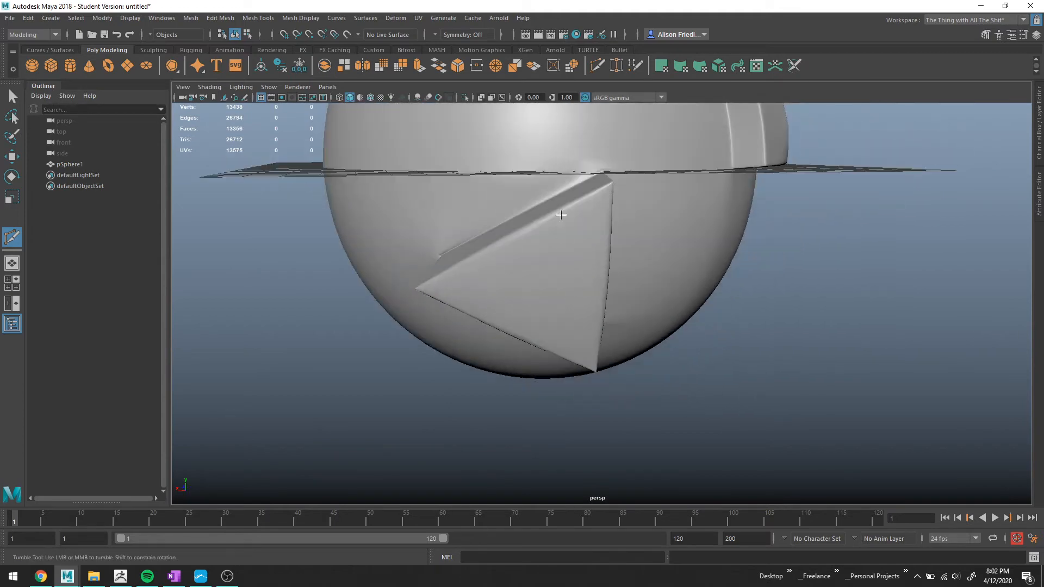
left_click_drag(571, 275, 501, 272, "alt")
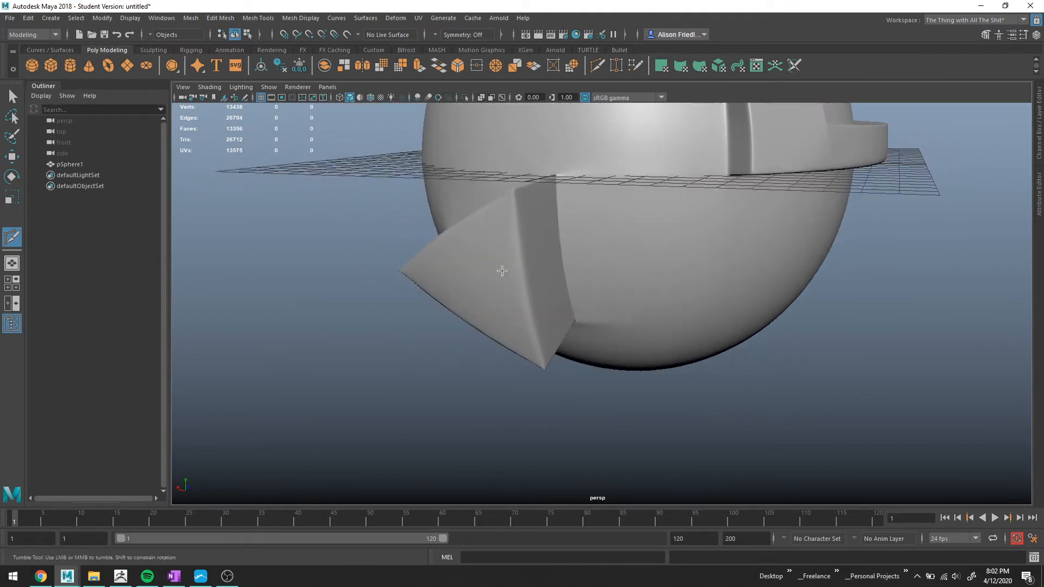
right_click_drag(502, 272, 599, 284, "alt")
key("q")
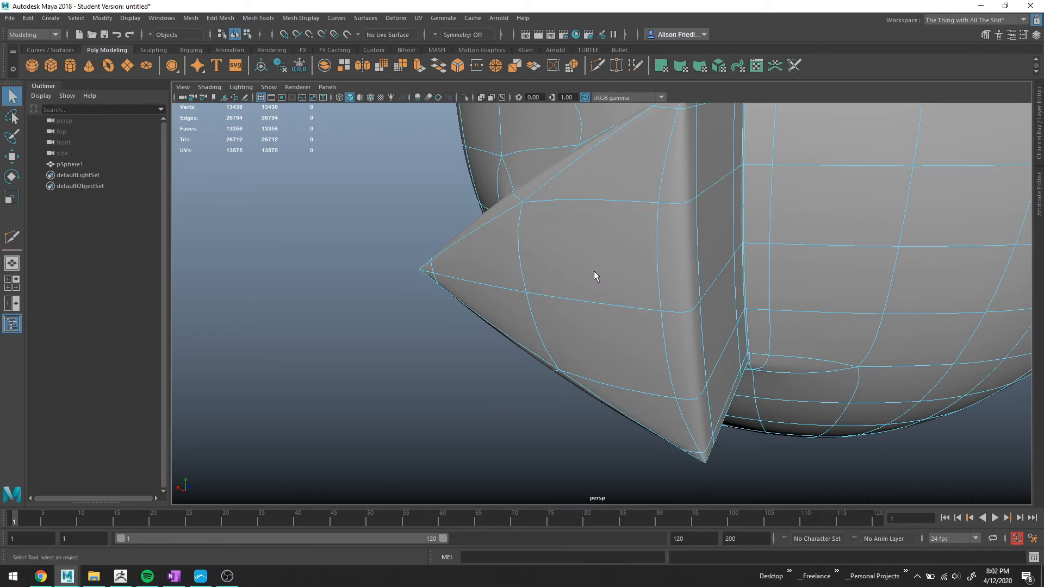
Select the triangular visor faces beside the divider, extrude them outward and scale the extruded faces slightly.
left_click(611, 171)
key("1")
left_click(664, 227, "shift")
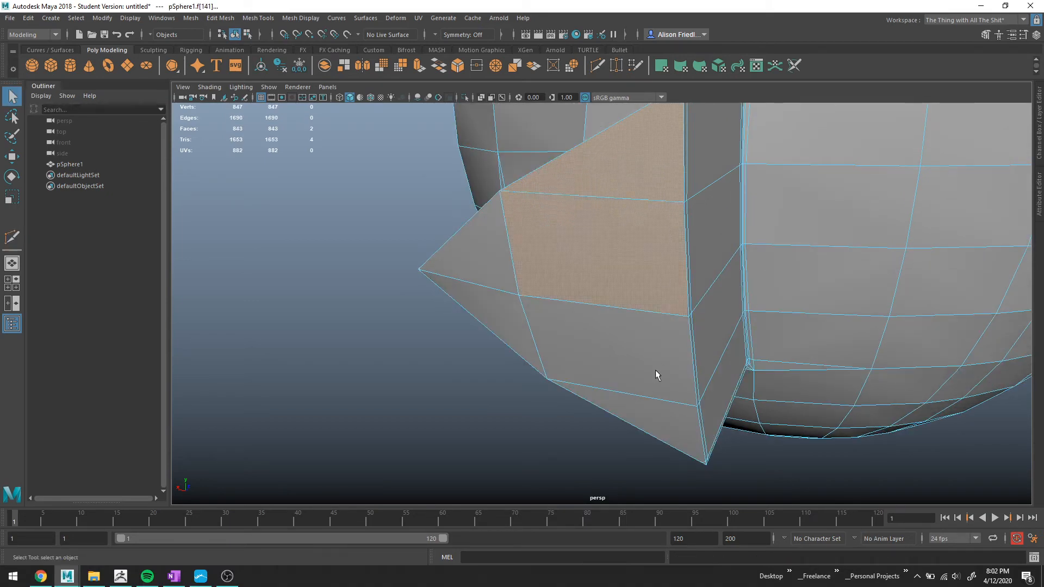
left_click(655, 370, "shift")
left_click(661, 416, "shift")
left_click(483, 302, "shift")
left_click(481, 276, "shift")
middle_click_drag(613, 305, 599, 364, "alt")
scroll(634, 273, "up", 3)
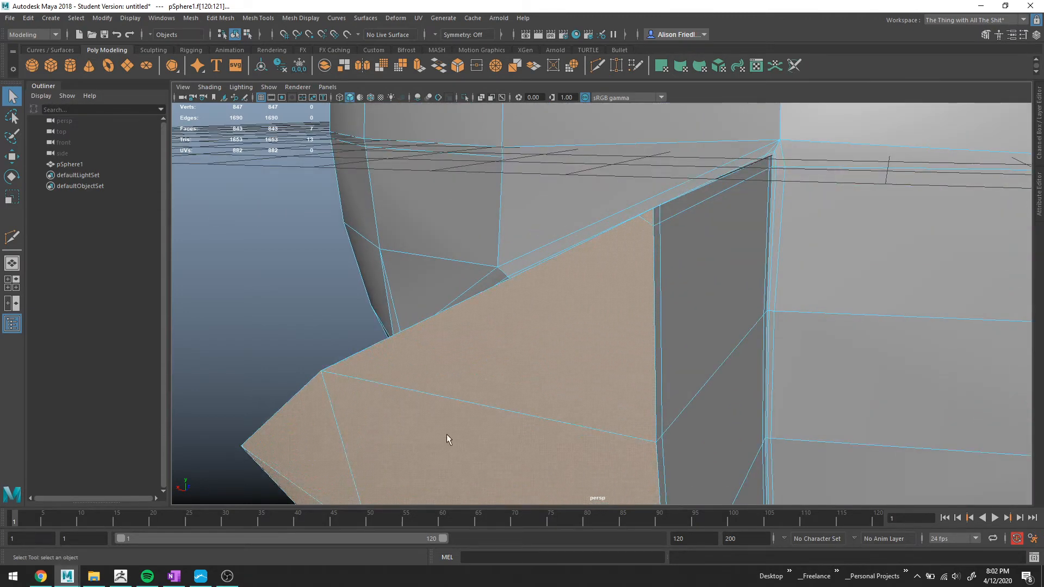
middle_click_drag(469, 385, 623, 252, "alt")
left_click_drag(576, 266, 601, 241, "alt")
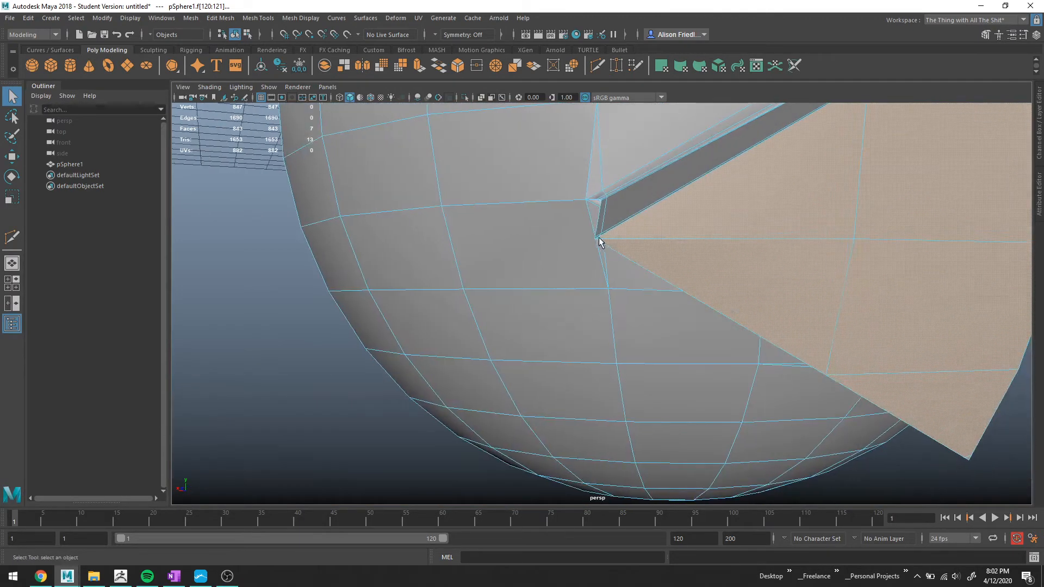
scroll(602, 240, "up", 3)
left_click(593, 198, "shift")
key("f")
scroll(441, 322, "up", 6)
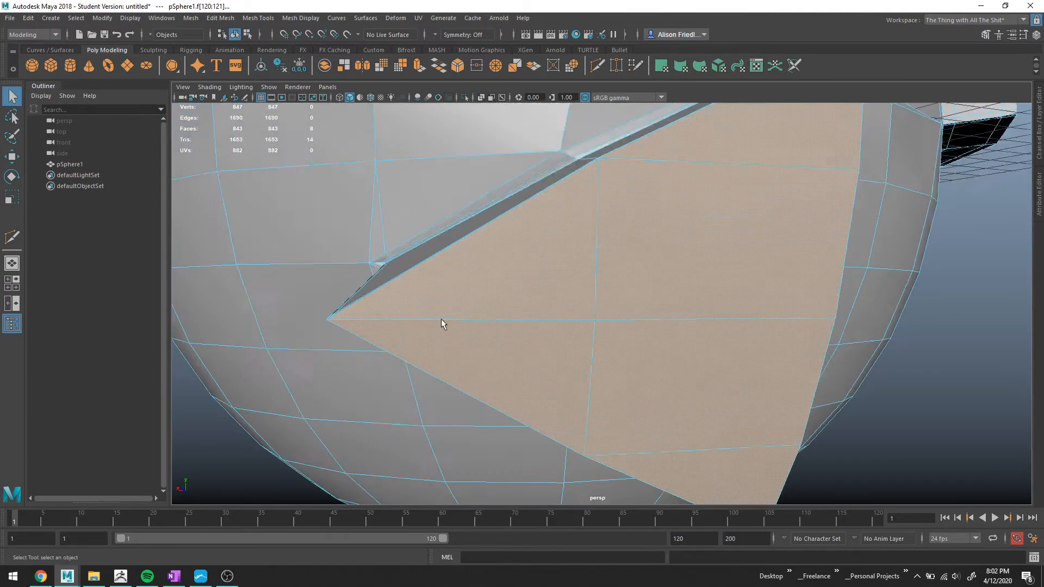
middle_click_drag(454, 333, 757, 371, "alt")
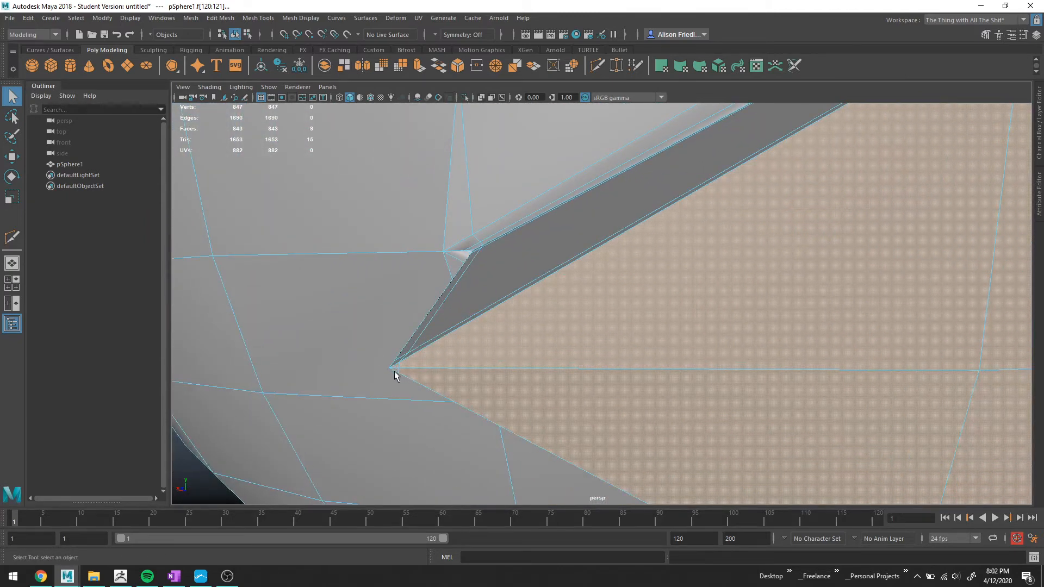
key("4")
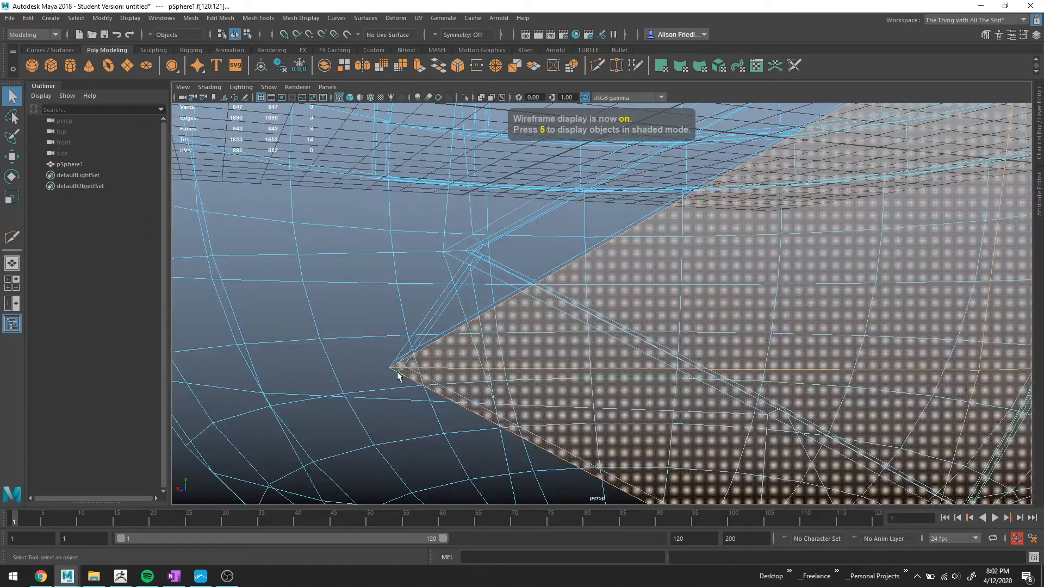
left_click(400, 370, "shift")
key("f")
middle_click_drag(400, 370, 459, 262, "alt")
scroll(660, 364, "down", 5)
middle_click_drag(660, 364, 590, 305, "alt")
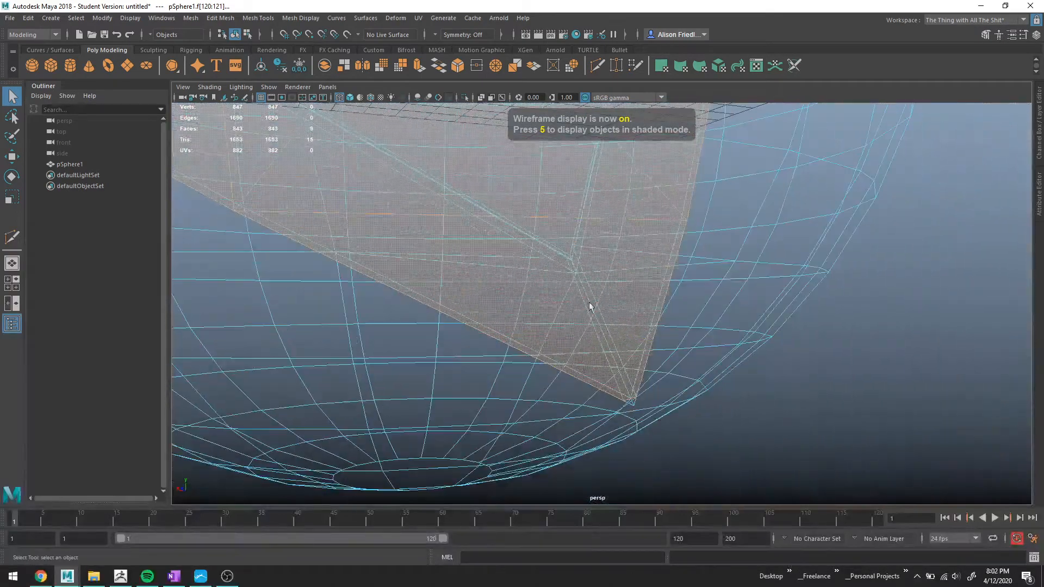
left_click(636, 403, "shift")
key("5")
scroll(555, 354, "down", 4)
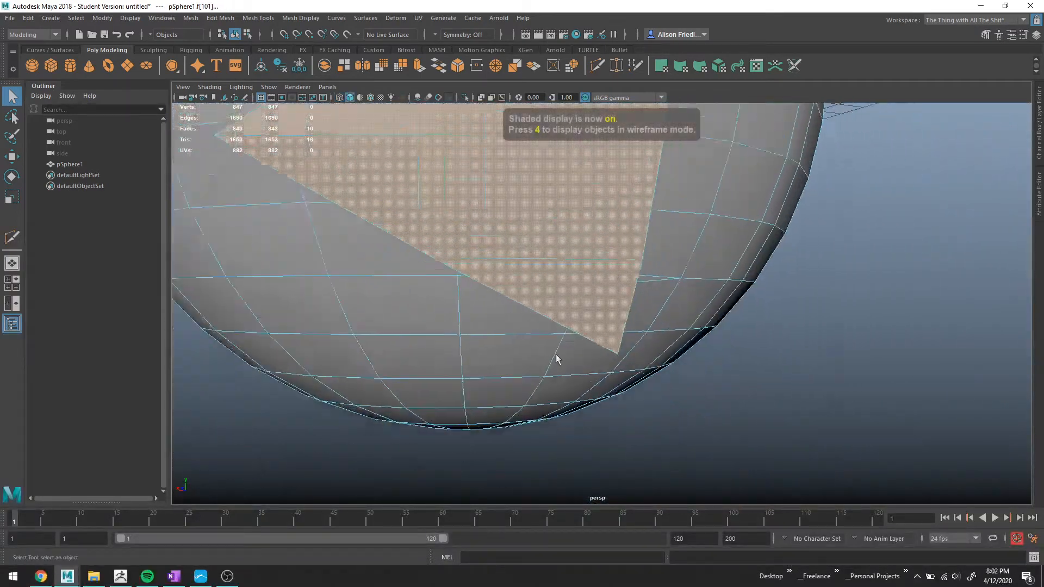
key("ctrl+e")
left_click_drag(536, 283, 542, 383, "alt")
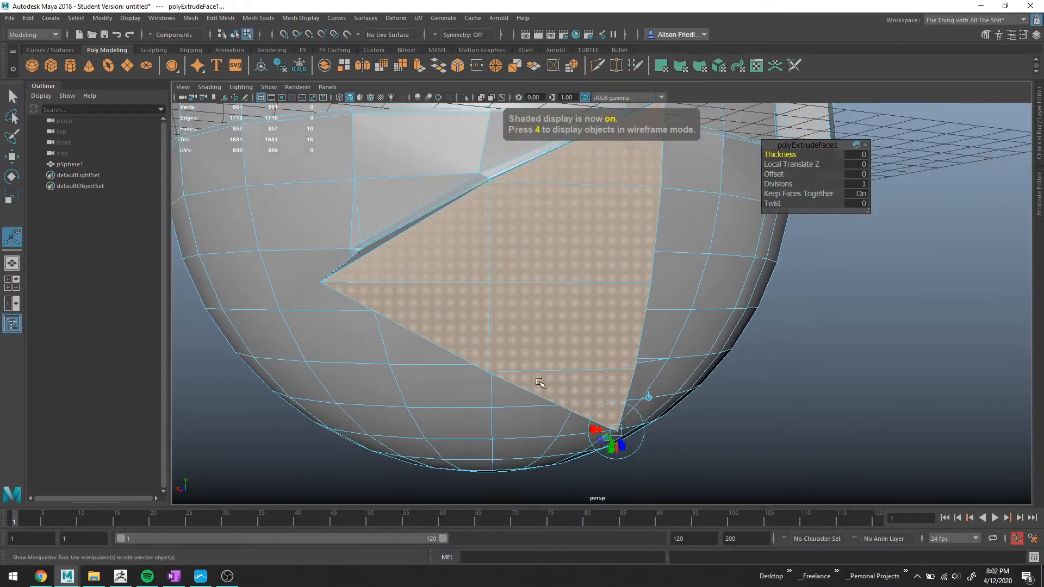
key("r")
mouse_move(499, 277)
left_mouse_down()
mouse_move(484, 280)
mouse_move(557, 315)
mouse_move(536, 316)
mouse_move(564, 329)
mouse_move(531, 322)
left_mouse_up()
key("4")
key("w")
key("5")
key("3")
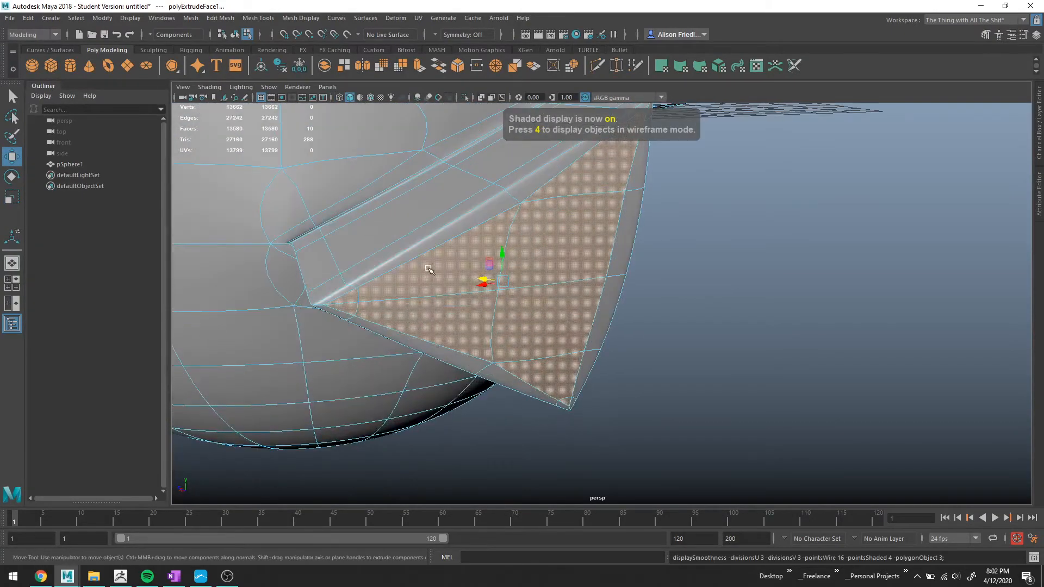
Merge the two vertices at the extruded visor's inner upper corner next to the divider.
right_click_drag(426, 268, 464, 240)
left_click_drag(783, 261, 636, 256, "alt")
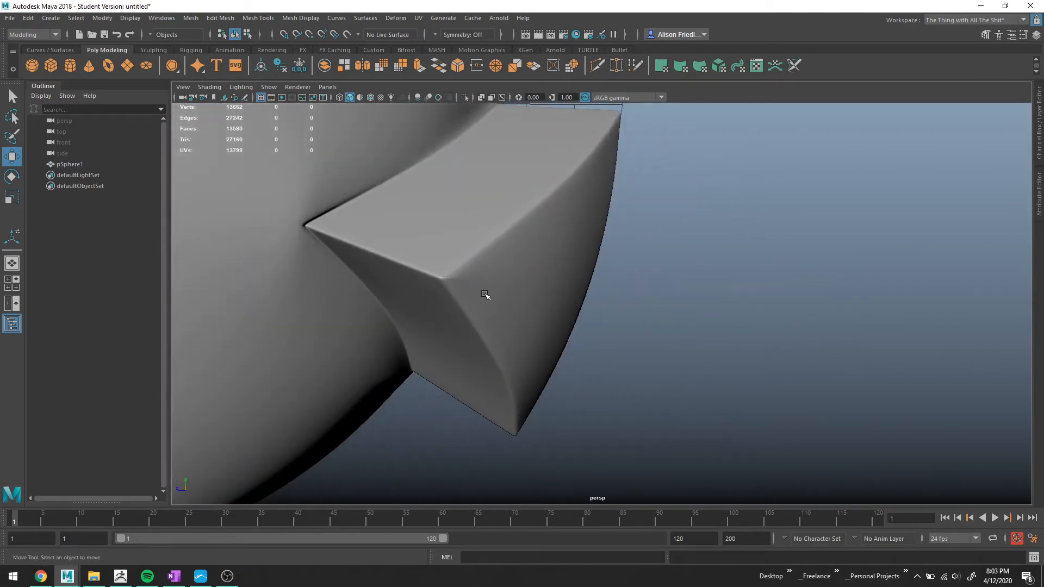
left_click(484, 270)
left_click_drag(484, 270, 436, 278, "alt")
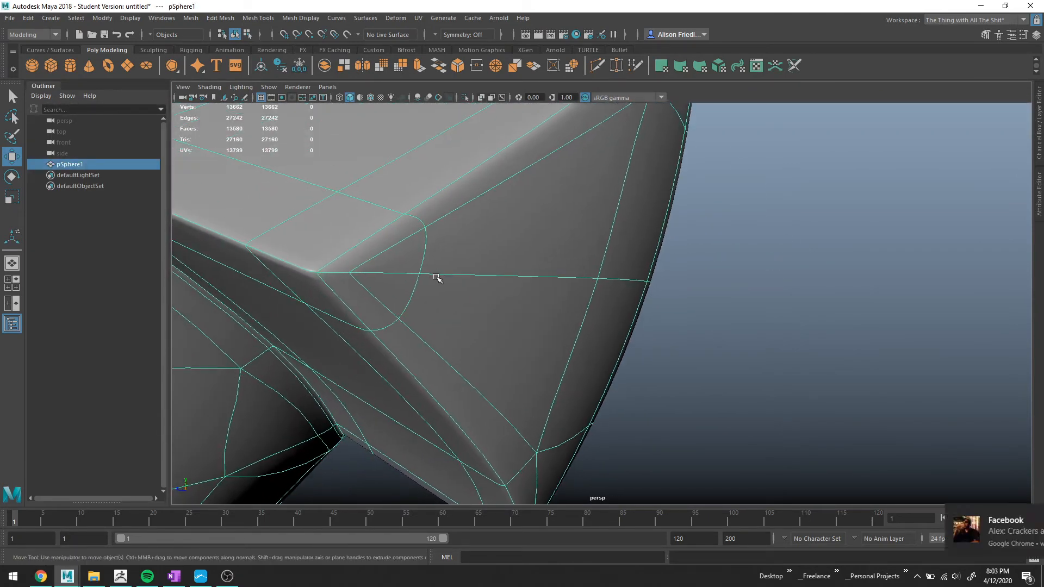
key("1")
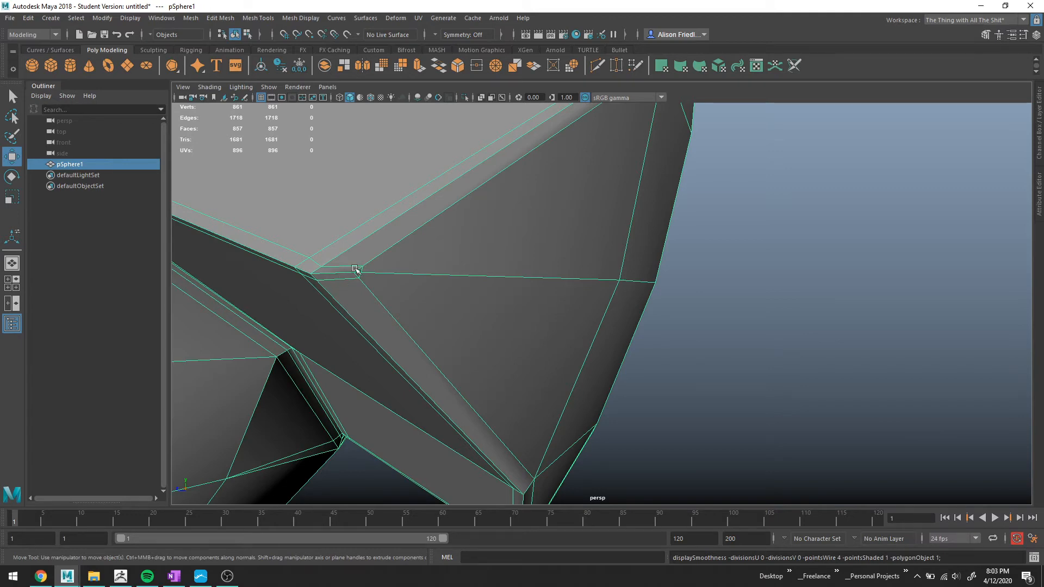
right_click(357, 270)
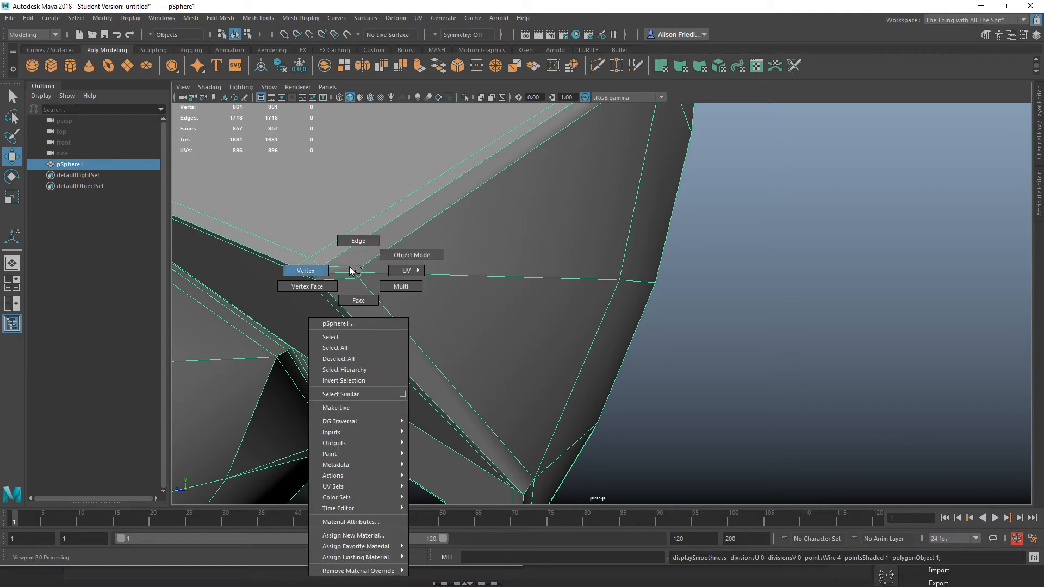
right_click_drag(350, 268, 348, 269)
scroll(462, 301, "down", 5)
left_click_drag(488, 280, 503, 298)
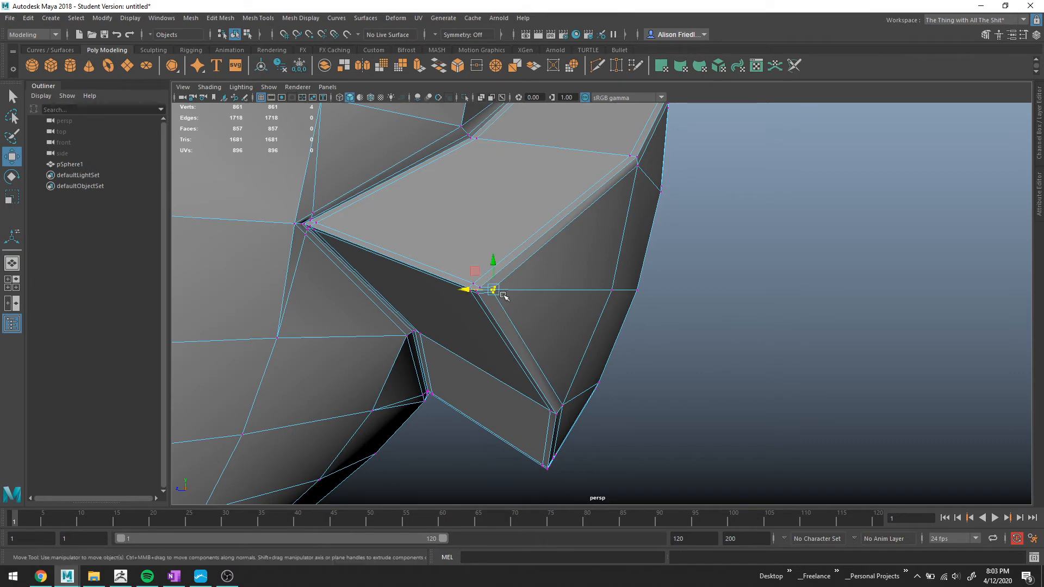
key("f")
scroll(672, 305, "down", 10)
key("4")
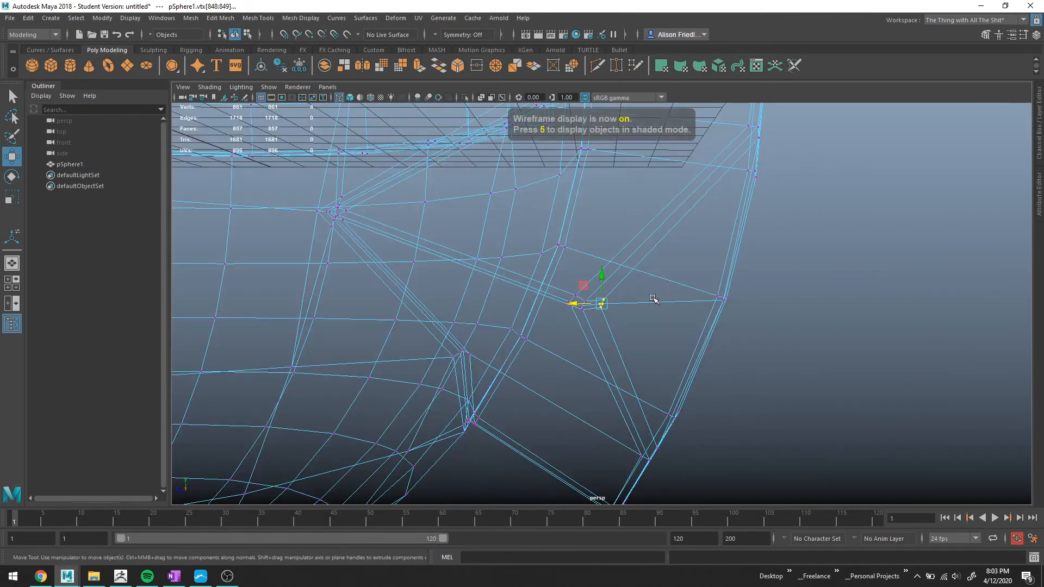
left_click(501, 66)
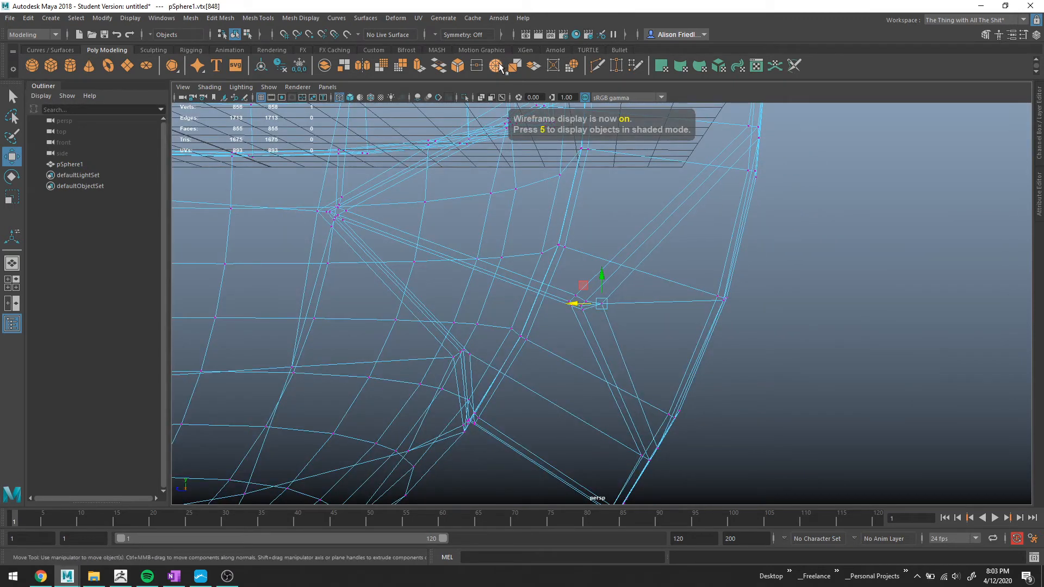
Examine the smoothed visor's tips and corner vertices from several angles.
key("5")
key("3")
scroll(655, 293, "down", 6)
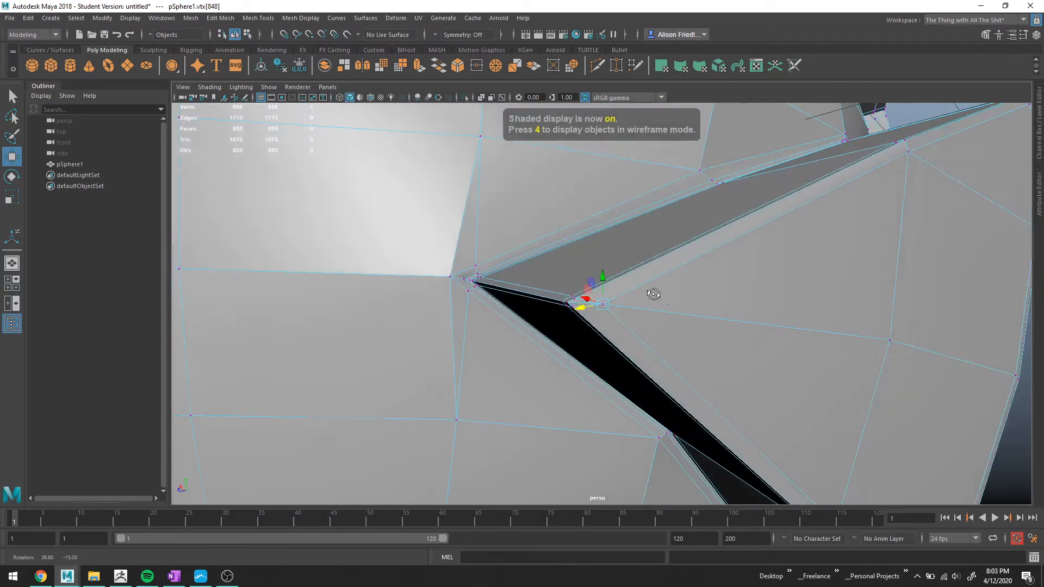
mouse_move(729, 293)
left_mouse_down("alt")
mouse_move(716, 310)
mouse_move(809, 419)
left_mouse_up("alt")
left_click(809, 418)
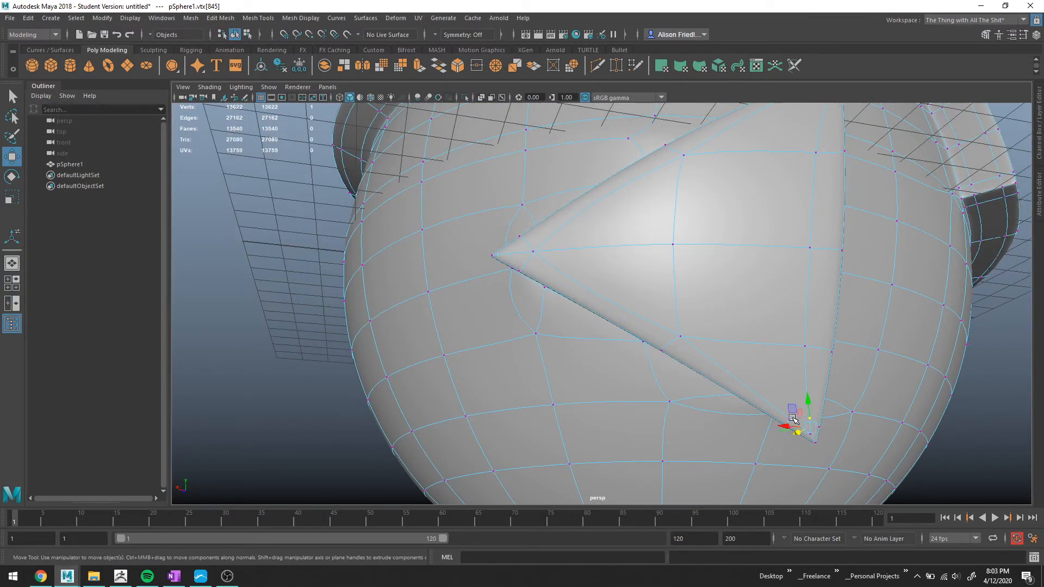
key("q")
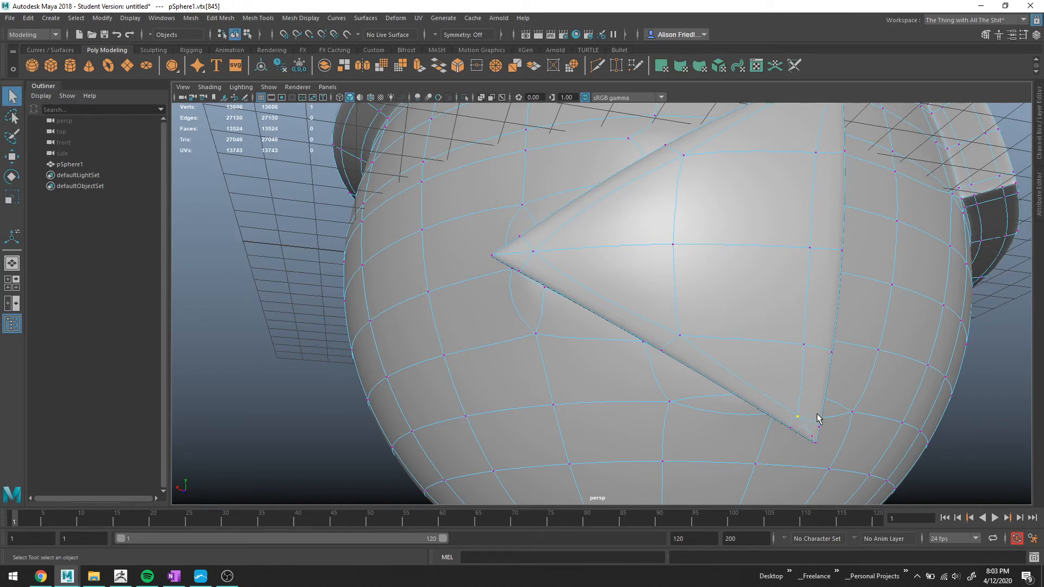
scroll(821, 445, "up", 5)
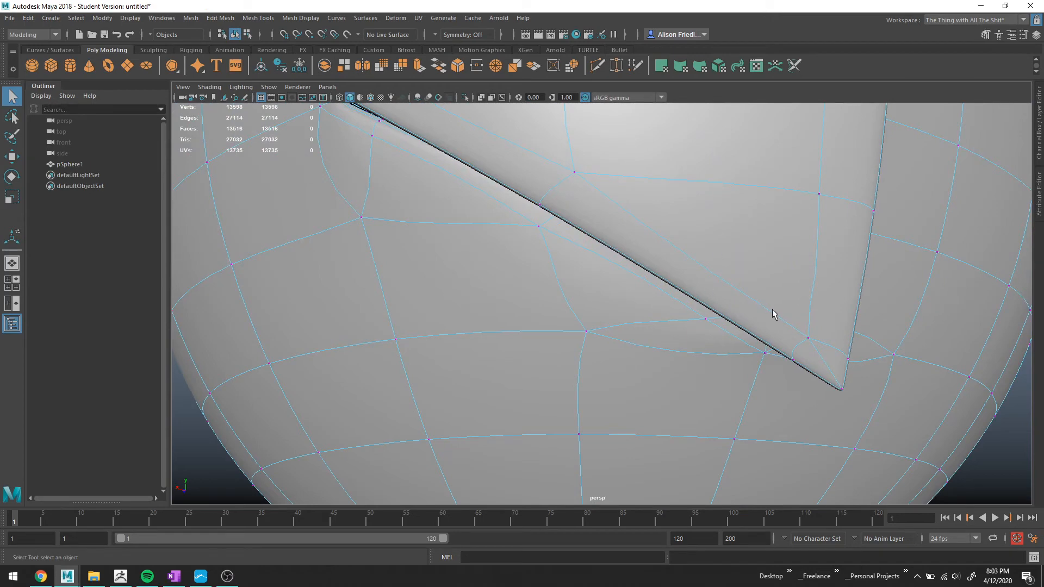
middle_click_drag(772, 309, 696, 371, "alt")
scroll(749, 394, "down", 3)
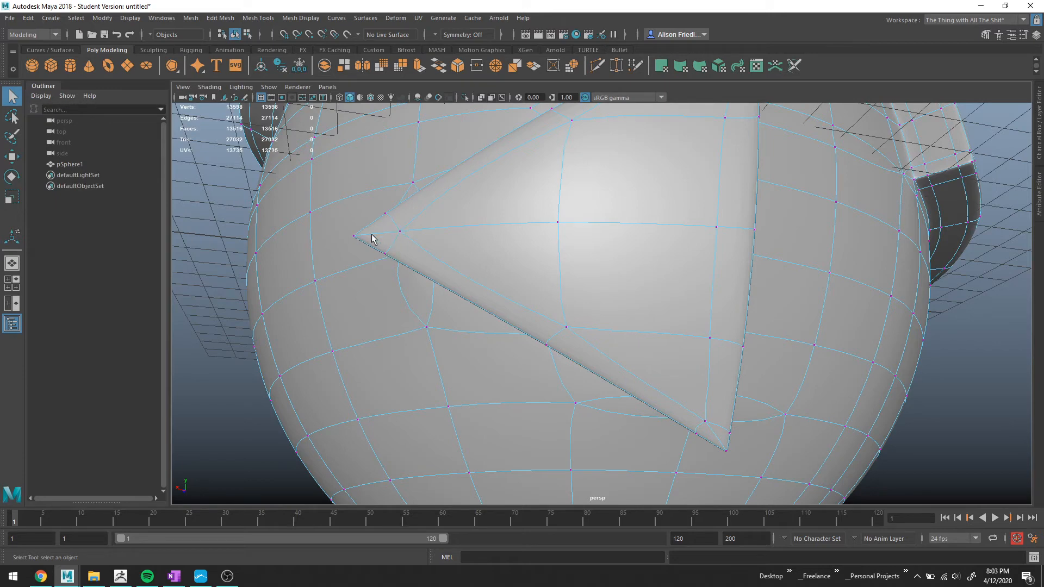
left_click_drag(846, 256, 729, 202, "alt")
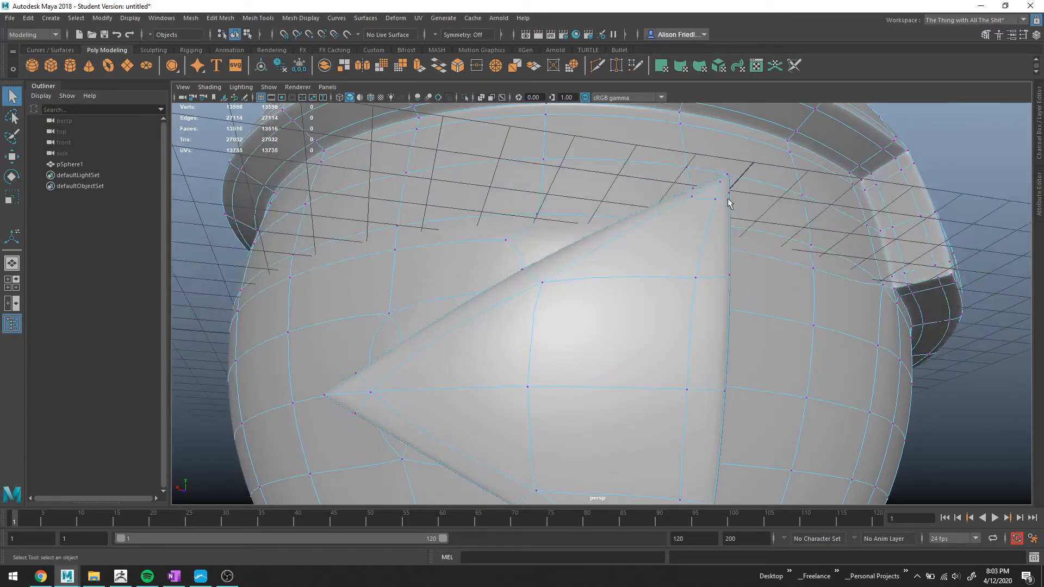
left_click(716, 200)
key("f")
scroll(687, 245, "down", 8)
key("f")
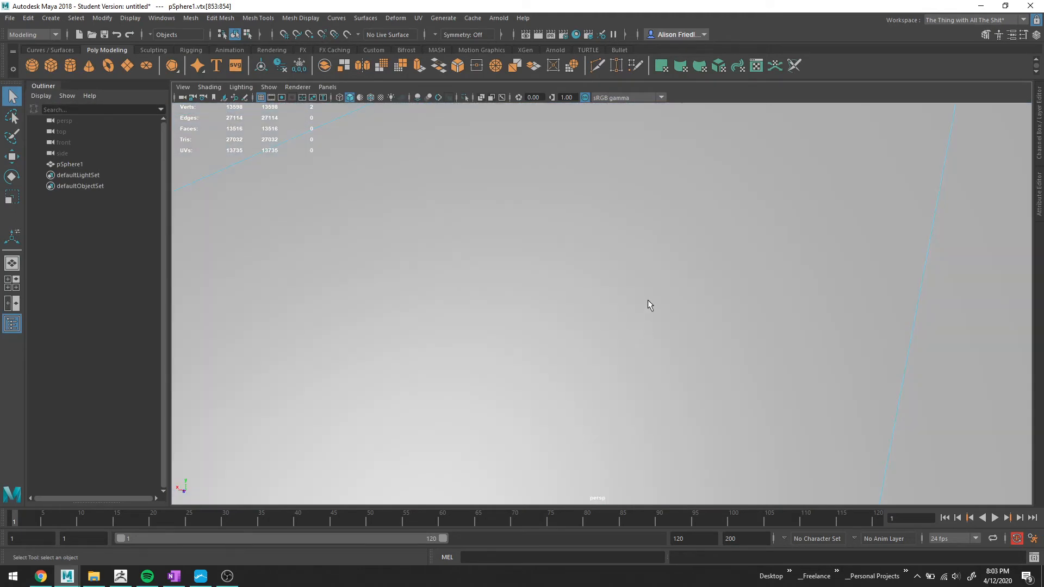
Undo the last several edits around the visor.
key("ctrl+z")
key("ctrl+z")
key("ctrl+z")
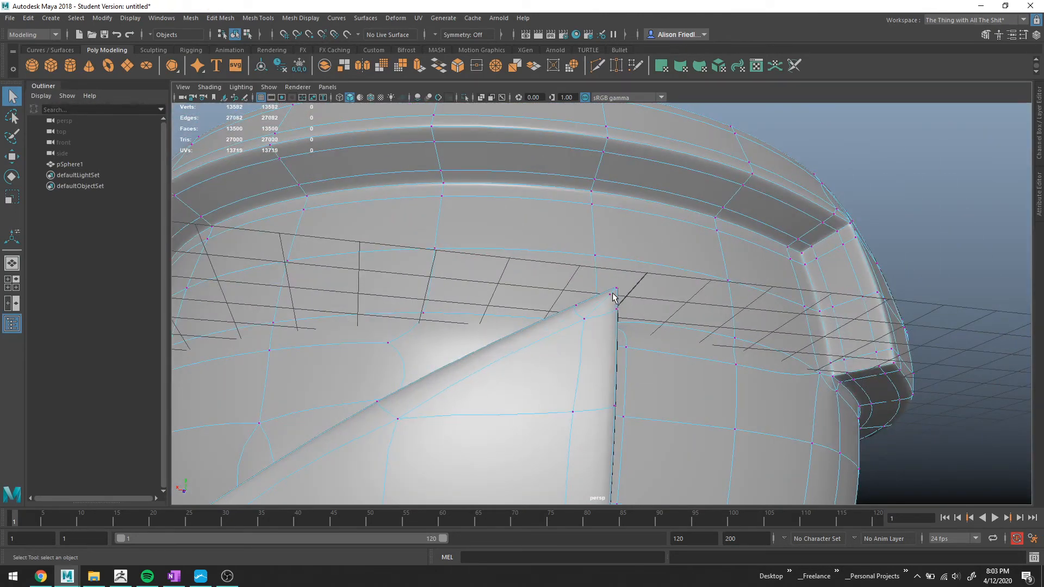
left_click(611, 295)
key("ctrl+z")
key("ctrl+z")
Orbit around the visor and divider to check the restored shape.
scroll(620, 303, "down", 5)
middle_click_drag(598, 394, 630, 262, "alt")
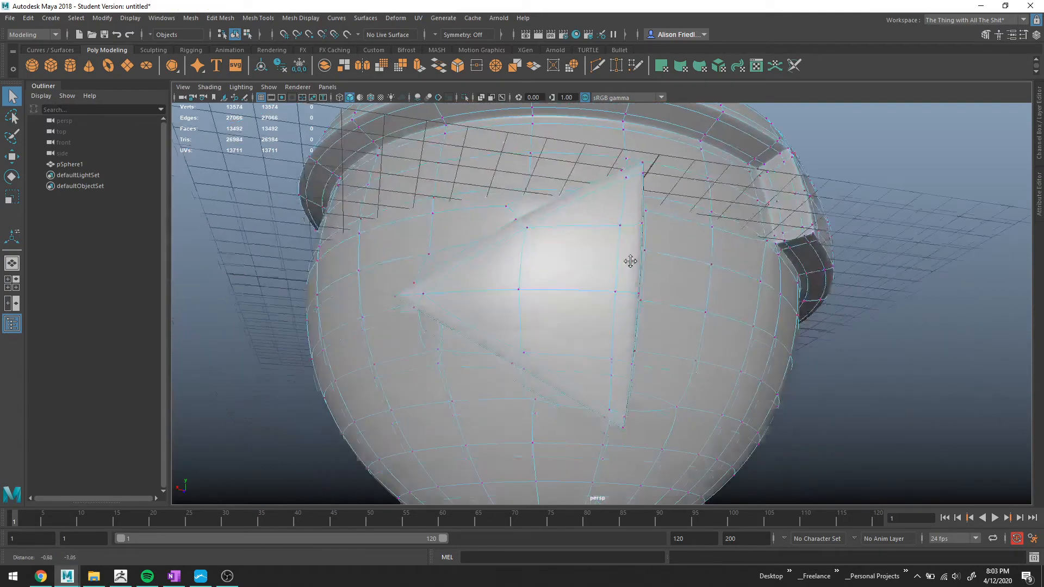
scroll(590, 299, "down", 5)
left_click_drag(583, 303, 545, 263, "alt")
scroll(612, 314, "up", 5)
scroll(732, 221, "up", 3)
middle_click_drag(731, 222, 630, 300, "alt")
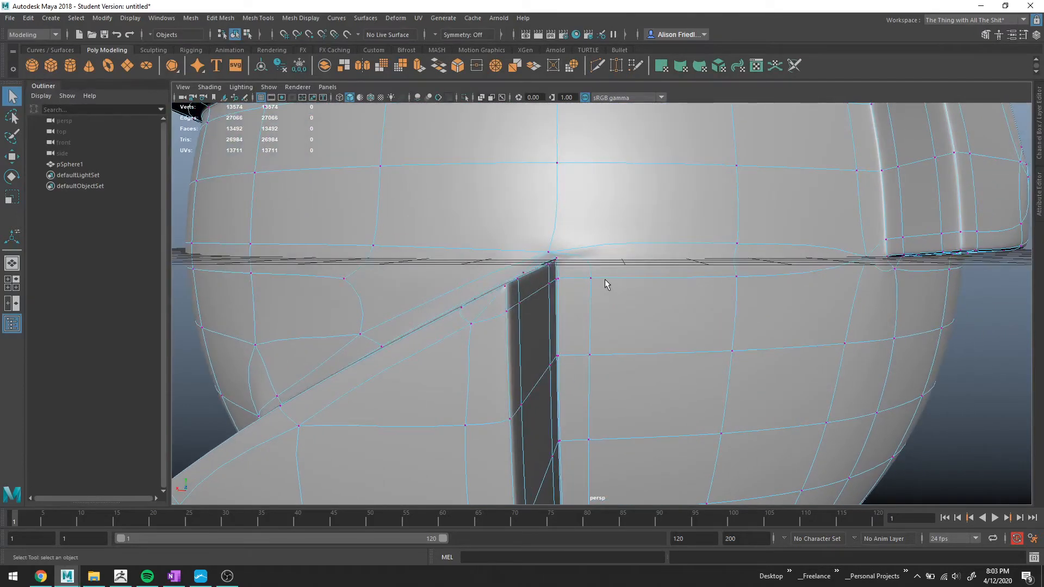
Examine the smoothed junction of the visor and divider from several angles.
key("1")
scroll(577, 261, "up", 3)
scroll(575, 260, "down", 3)
key("3")
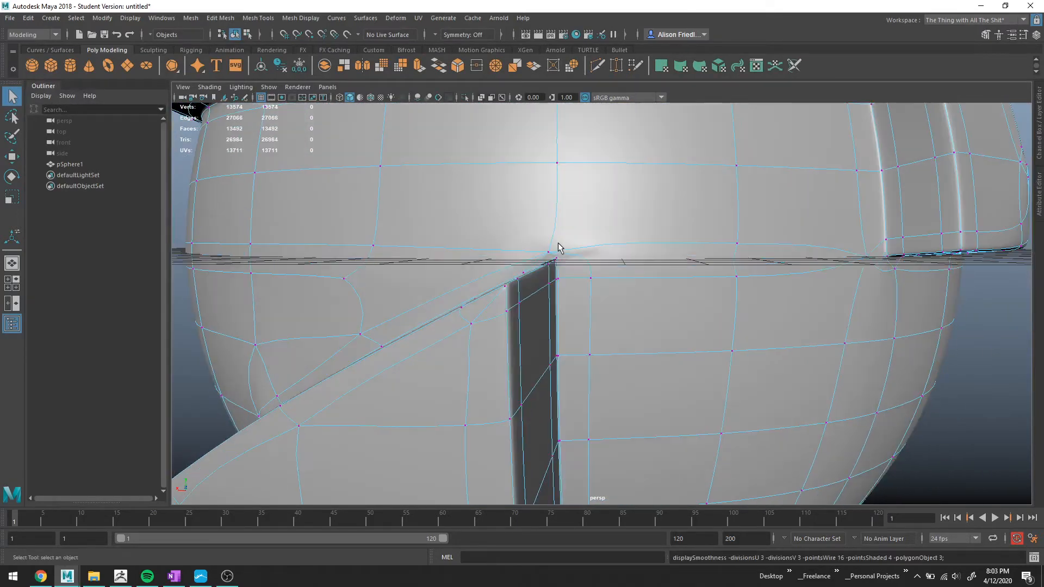
left_click_drag(559, 244, 596, 244, "alt")
right_click_drag(596, 245, 646, 229)
scroll(794, 291, "down", 5)
left_click(846, 286)
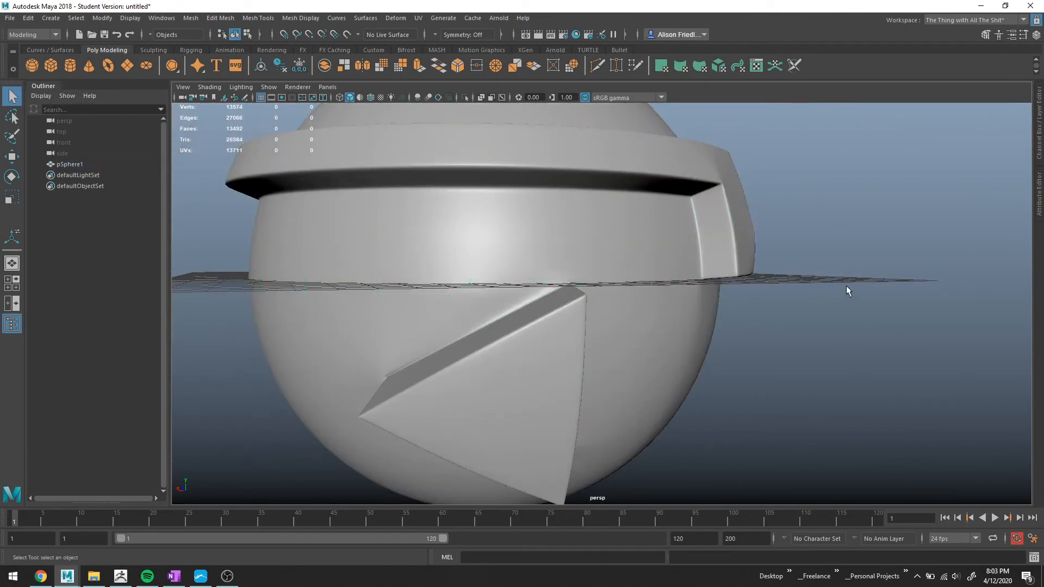
key("space")
left_click_drag(854, 261, 869, 536)
left_click_drag(614, 331, 582, 301, "alt")
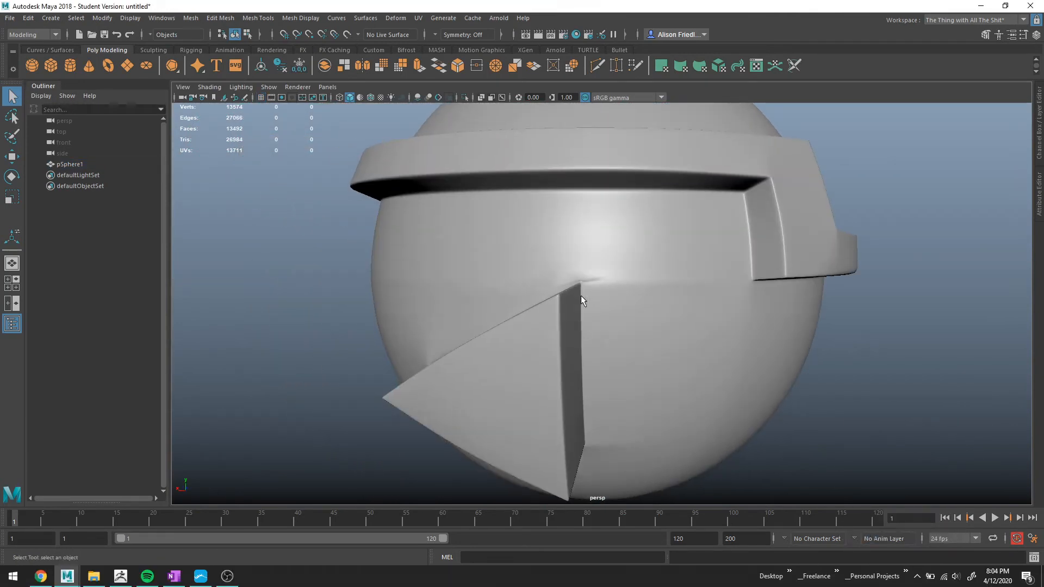
middle_click_drag(613, 458, 612, 259, "alt")
scroll(612, 260, "up", 2)
scroll(597, 190, "down", 1)
middle_click_drag(598, 190, 530, 423, "alt")
left_click(516, 283)
scroll(530, 276, "up", 3)
Zoom in on the divider's top corner in the unsmoothed mesh.
key("1")
scroll(525, 273, "up", 1)
middle_click_drag(501, 252, 617, 303, "alt")
scroll(615, 303, "up", 3)
scroll(615, 302, "up", 1)
left_click_drag(605, 294, 595, 305, "alt")
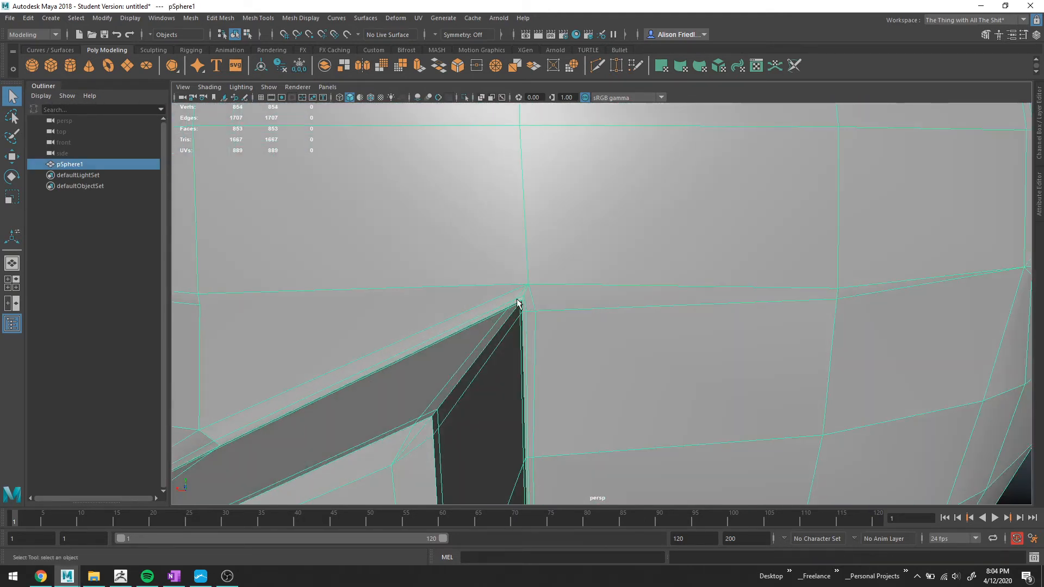
scroll(525, 299, "down", 3)
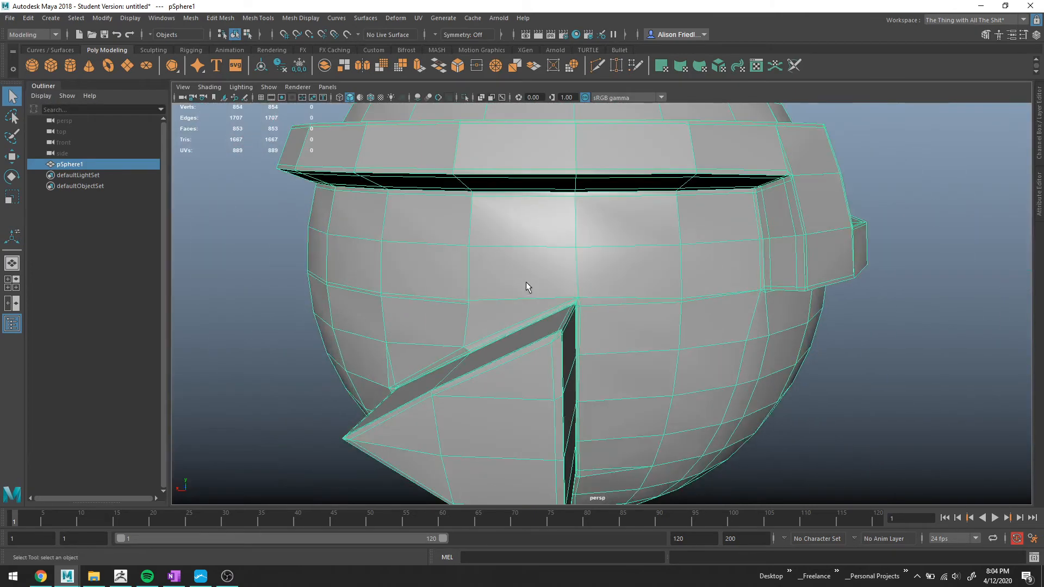
scroll(576, 283, "up", 2)
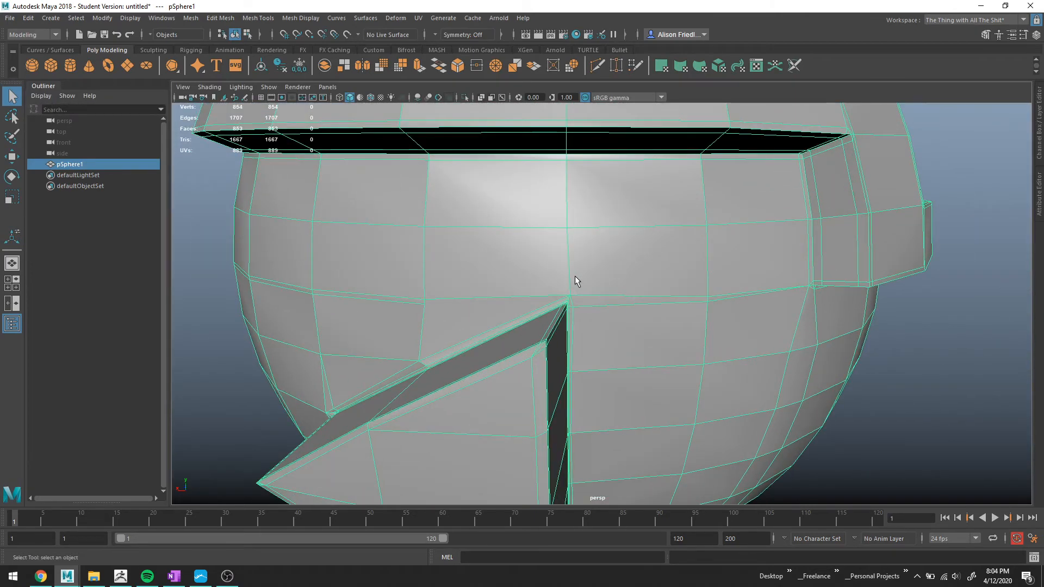
scroll(576, 276, "up", 2)
scroll(569, 287, "up", 2)
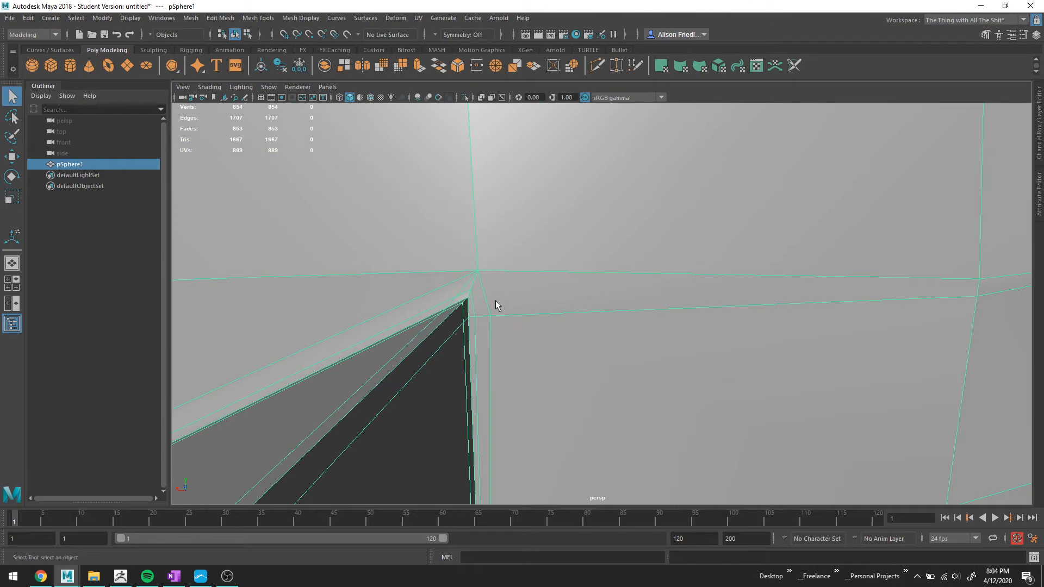
Cut a short vertical edge from the divider's top corner up to the loop above and delete an edge there.
key("ctrl+shift+x")
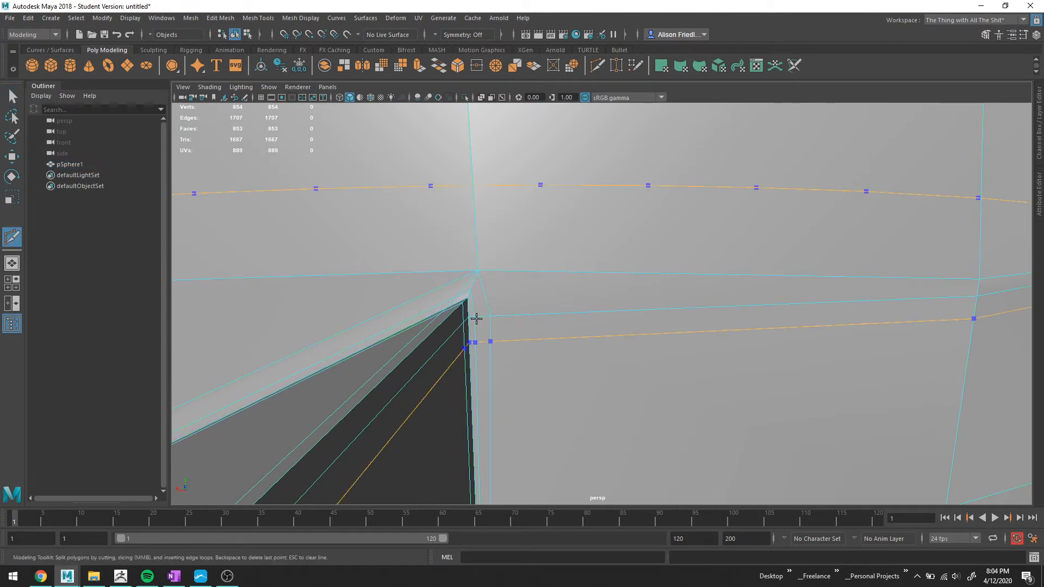
left_click(475, 317)
left_click(478, 272)
right_click(491, 259)
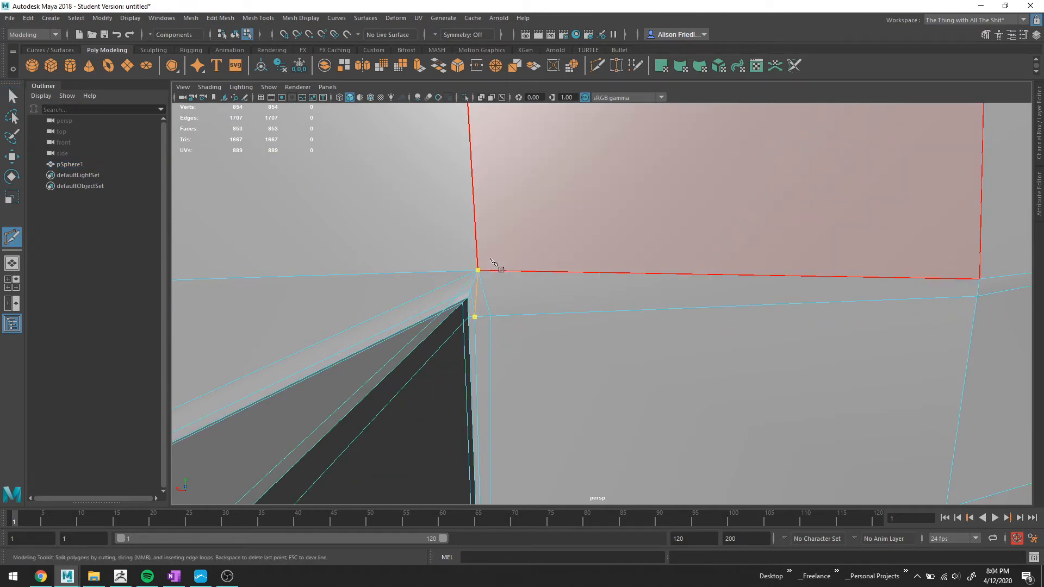
left_click(491, 316)
key("q")
right_click_drag(485, 278, 484, 246)
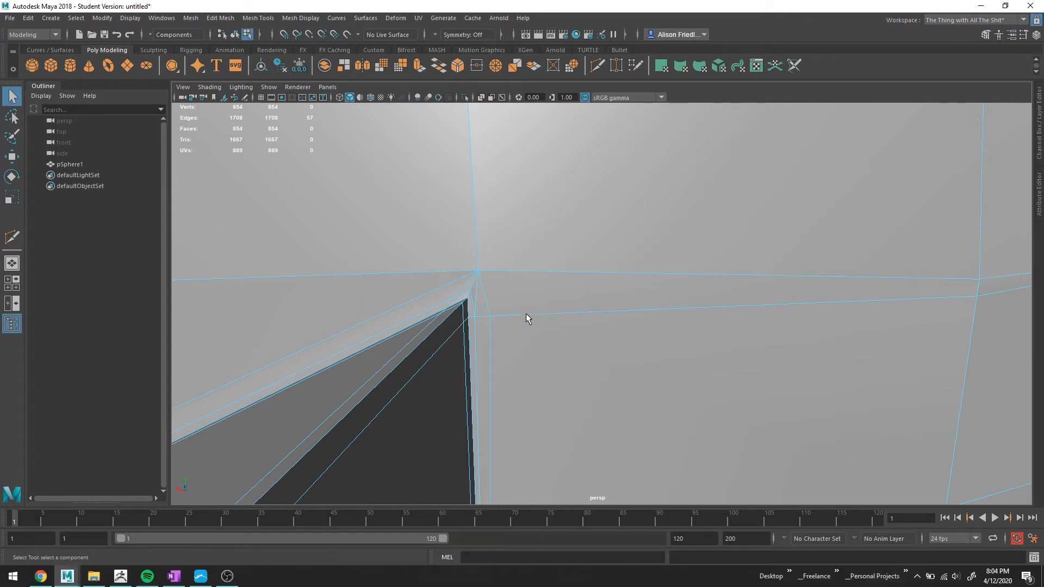
key("ctrl+Delete")
key("3")
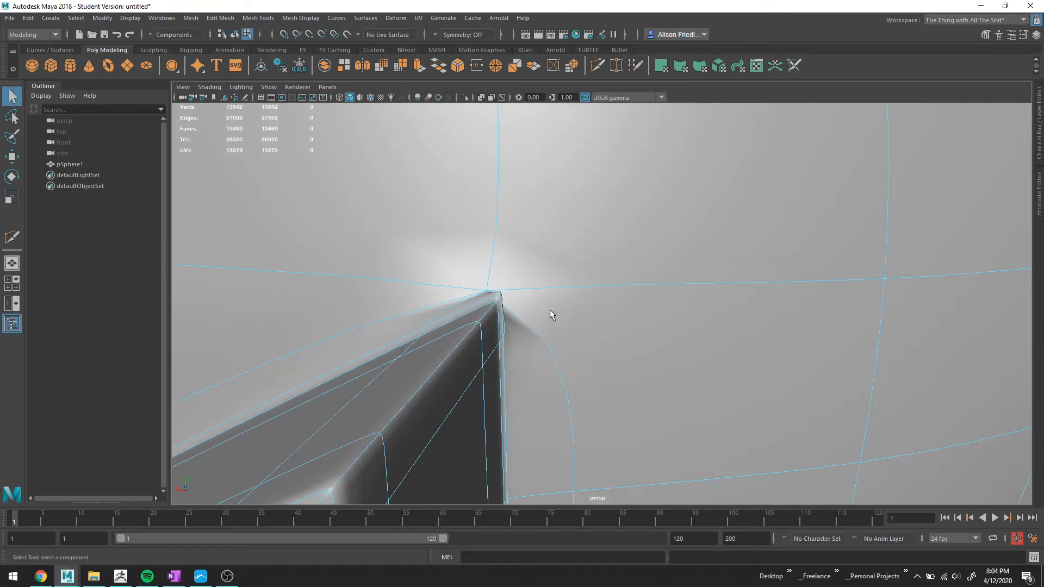
Move the vertex at the divider's top corner slightly.
left_click_drag(576, 319, 577, 331, "alt")
right_click_drag(549, 216, 537, 232)
left_click(597, 250)
key("w")
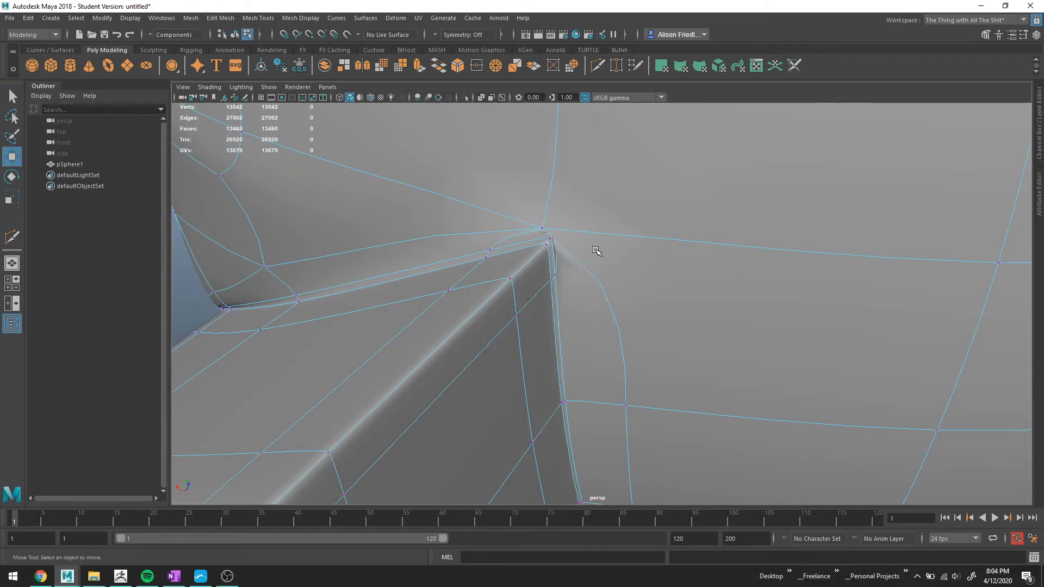
left_click(544, 228)
mouse_move(544, 228)
left_mouse_down()
mouse_move(576, 218)
mouse_move(585, 170)
mouse_move(555, 227)
mouse_move(528, 222)
left_mouse_up()
Undo the recent cut, vertex move and earlier edits around the divider's top corner.
key("ctrl+z")
key("ctrl+z")
key("ctrl+z")
key("ctrl+z")
key("ctrl+z")
key("ctrl+z")
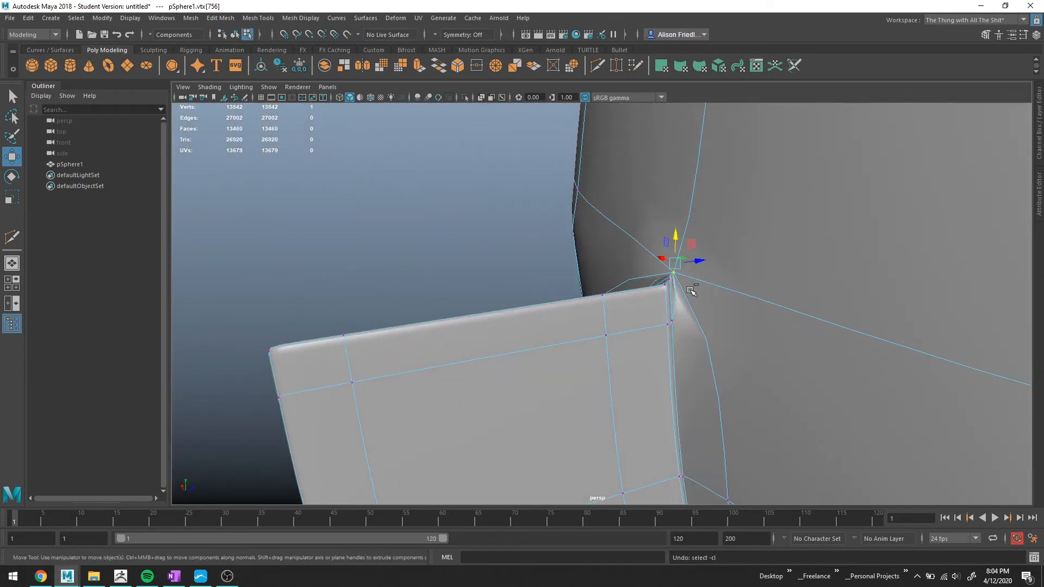
key("ctrl+z")
key("ctrl+z")
key("ctrl+z")
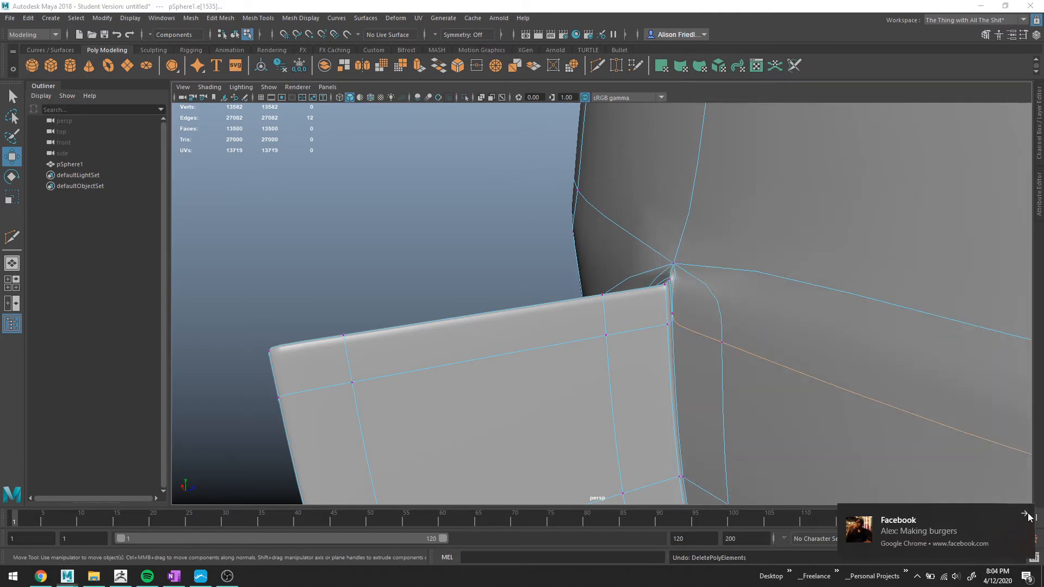
key("ctrl+z")
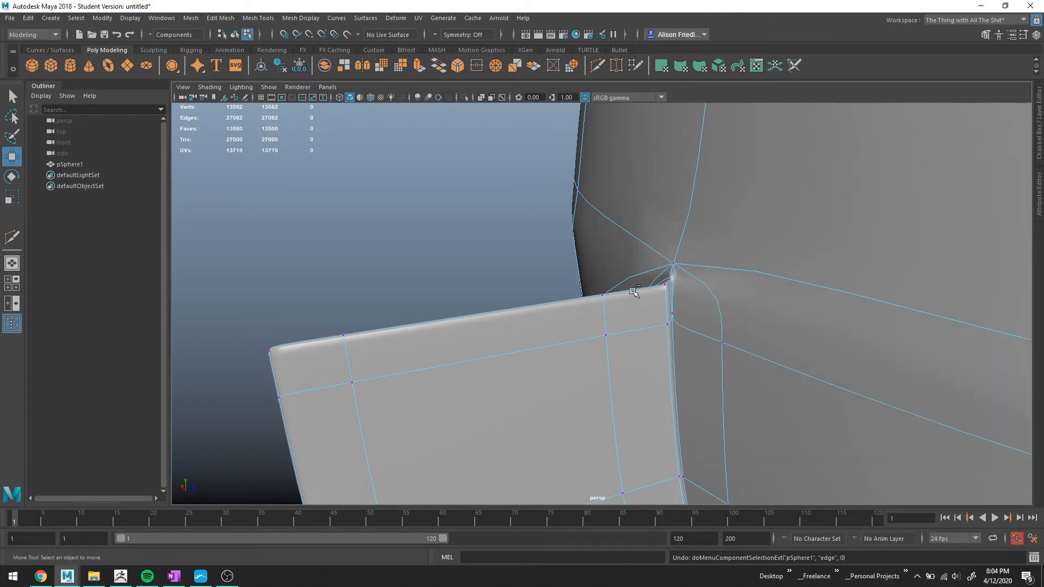
left_click_drag(645, 295, 677, 297, "alt")
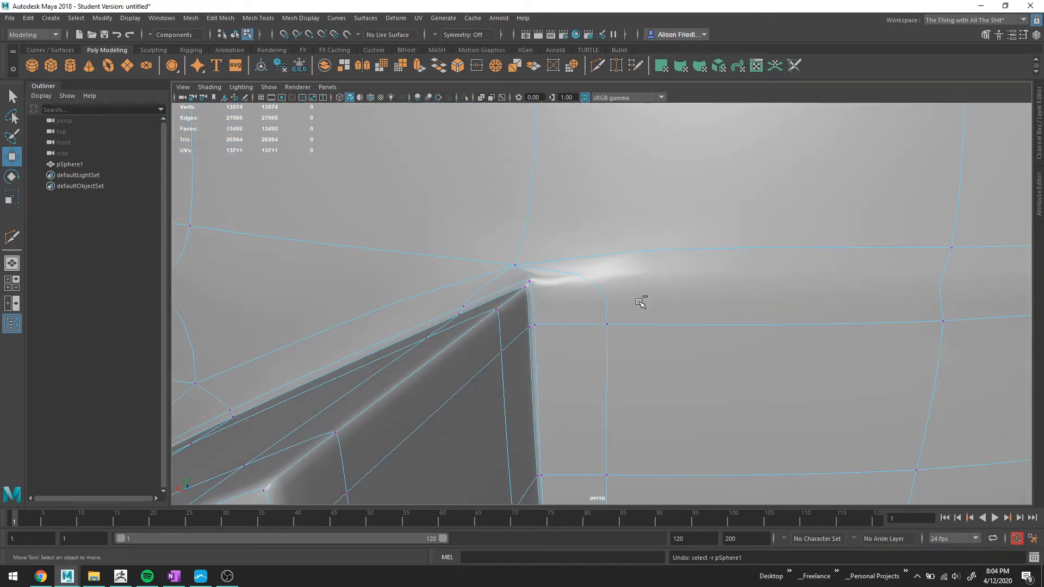
key("F8")
key("ctrl+z")
key("ctrl+z")
key("ctrl+z")
key("ctrl+z")
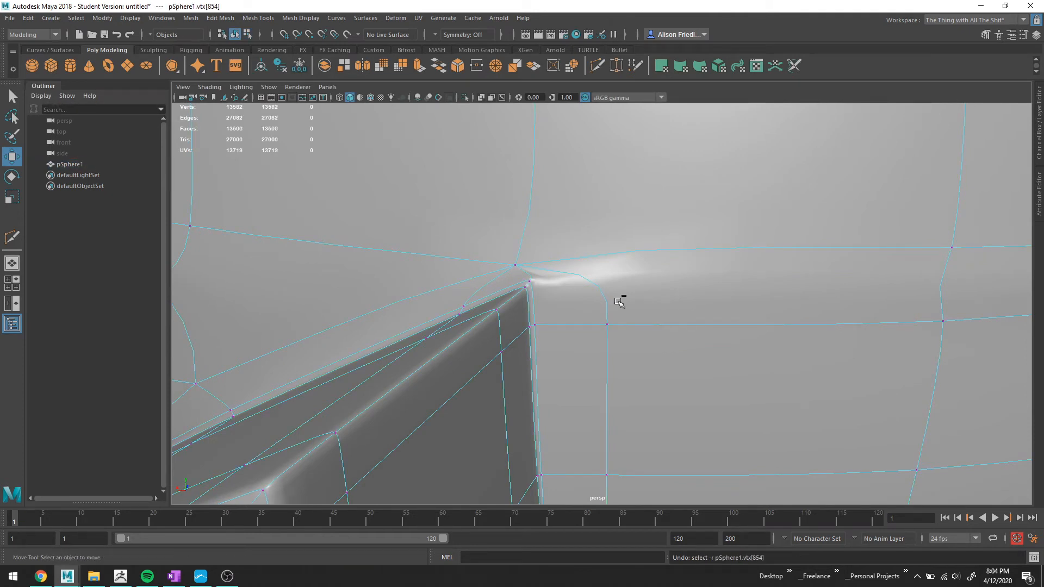
key("ctrl+z")
key("ctrl+z")
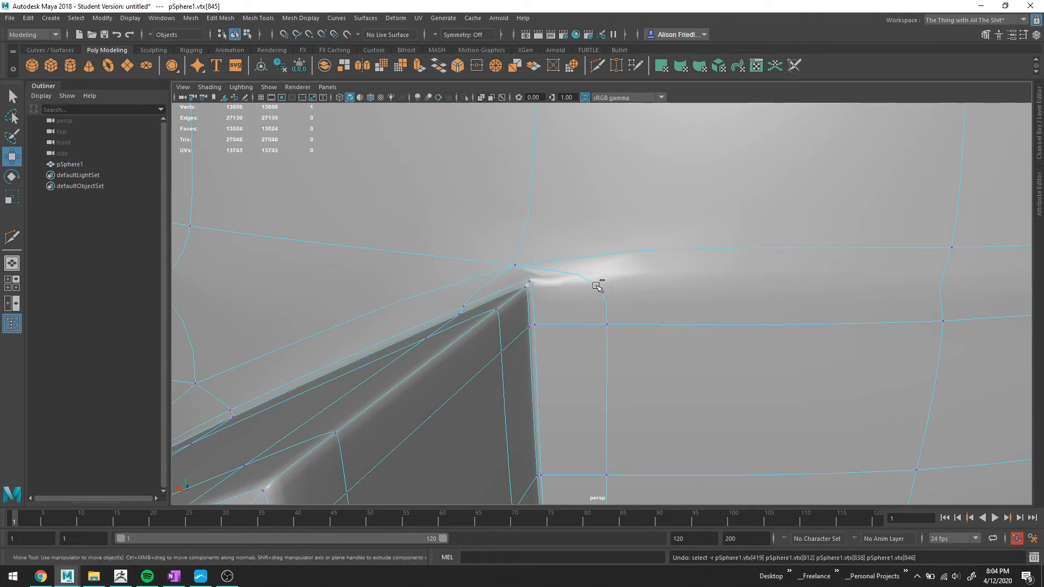
key("ctrl+1")
key("ctrl+1")
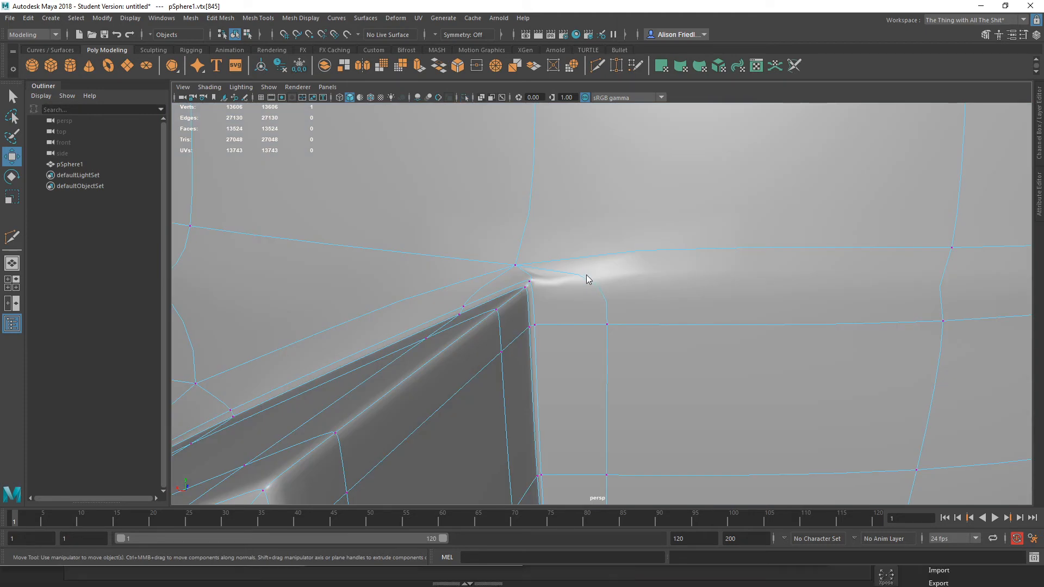
key("F8")
key("1")
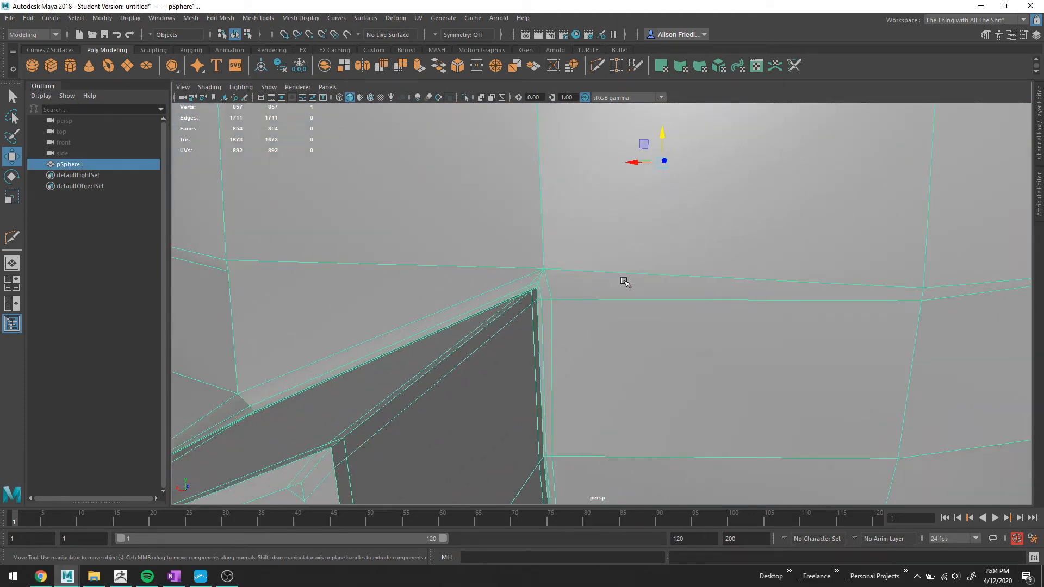
Merge the two vertices on the visor's upper edge near the divider to their center.
middle_click_drag(443, 418, 536, 327, "alt")
scroll(537, 326, "up", 3)
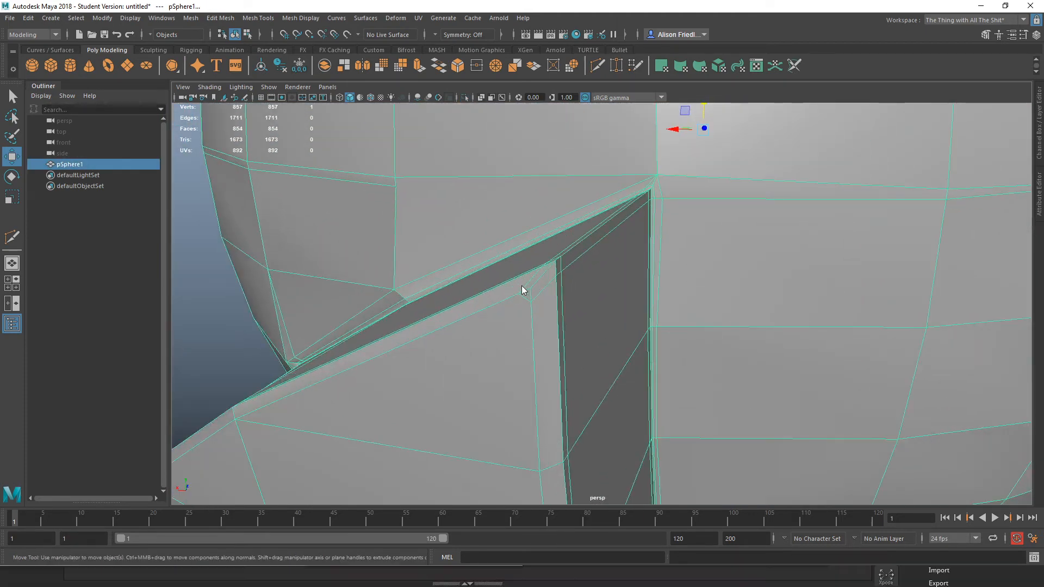
right_click_drag(522, 277, 503, 281)
left_click_drag(513, 287, 537, 307)
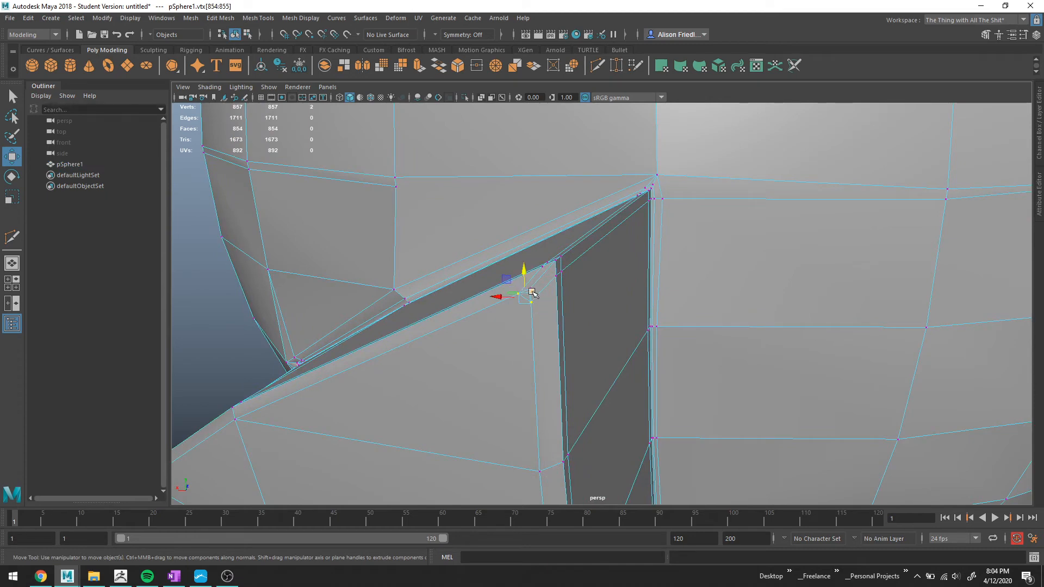
key("q")
key("3")
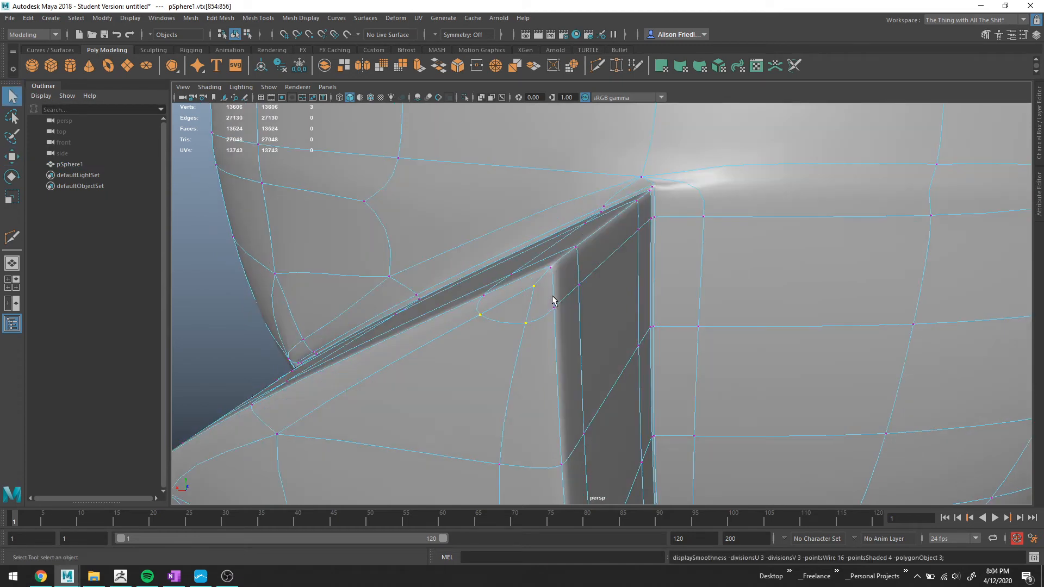
key("4")
left_click(497, 65)
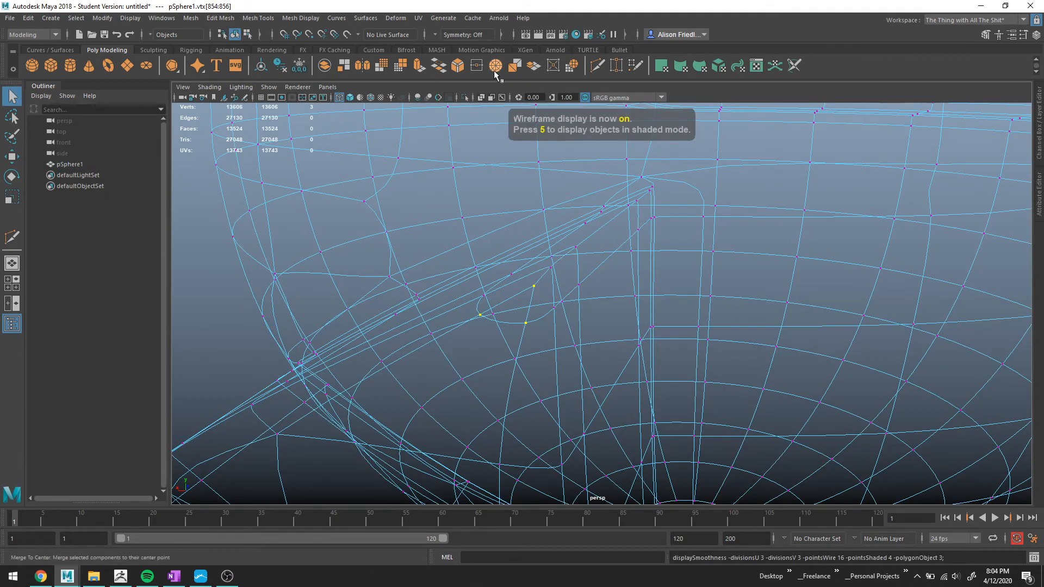
scroll(583, 310, "down", 3)
key("5")
scroll(595, 307, "up", 5)
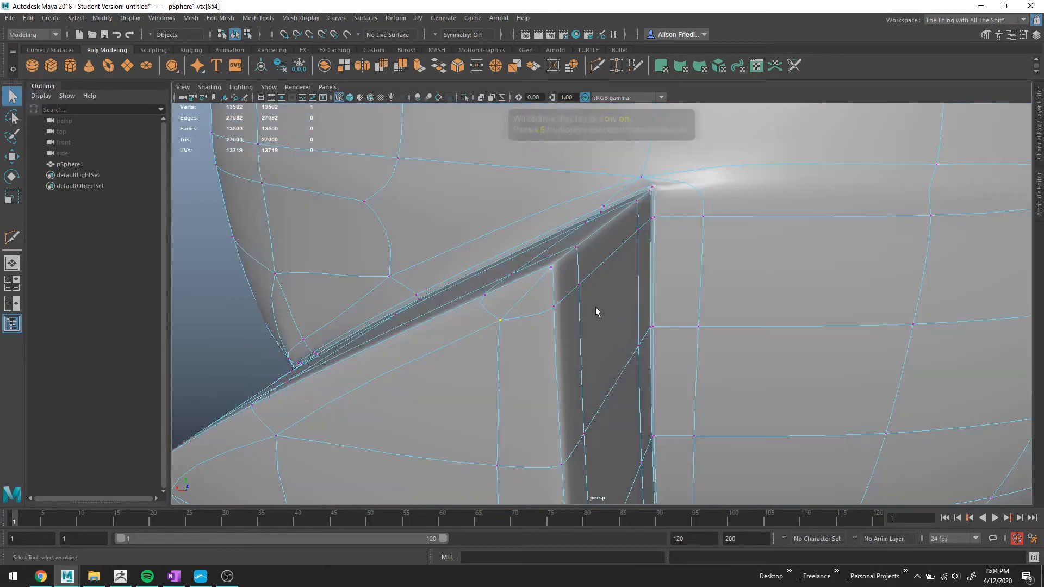
Cut an edge running from the divider's top corner along the visor's upper edge.
scroll(649, 345, "down", 1)
left_click_drag(658, 327, 646, 295, "alt")
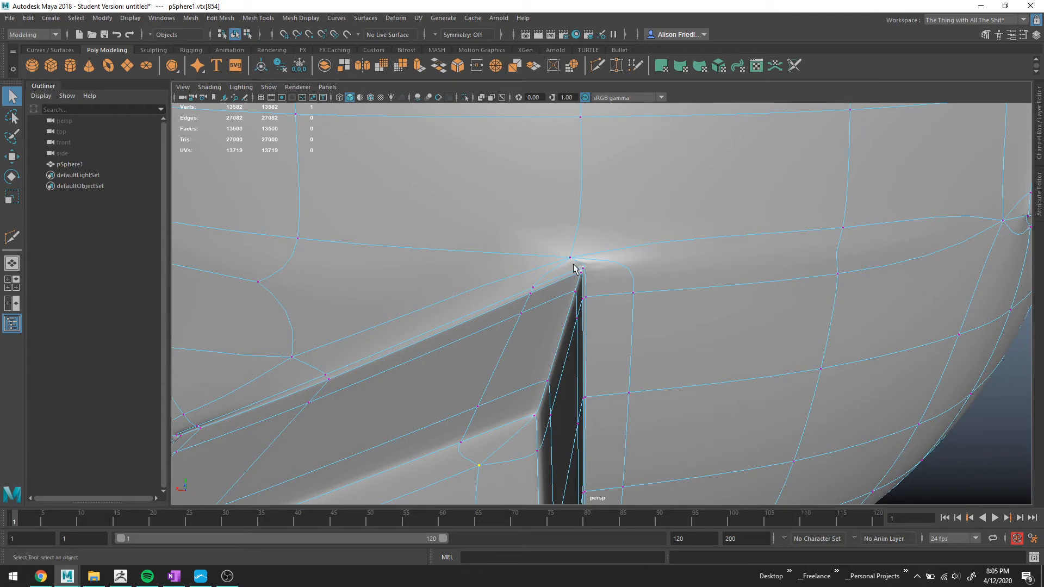
key("1")
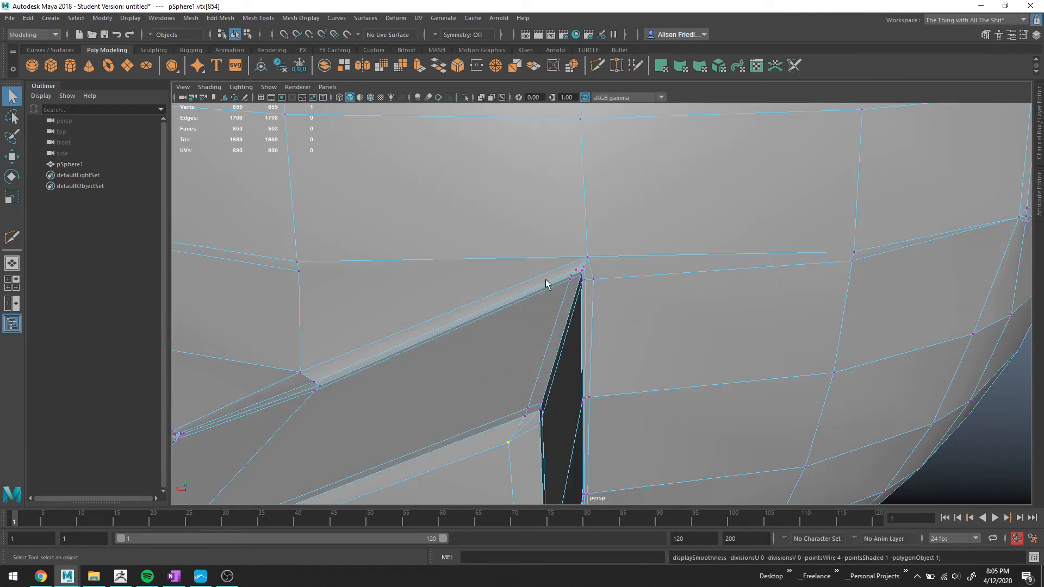
scroll(553, 277, "up", 2)
key("ctrl+shift+x")
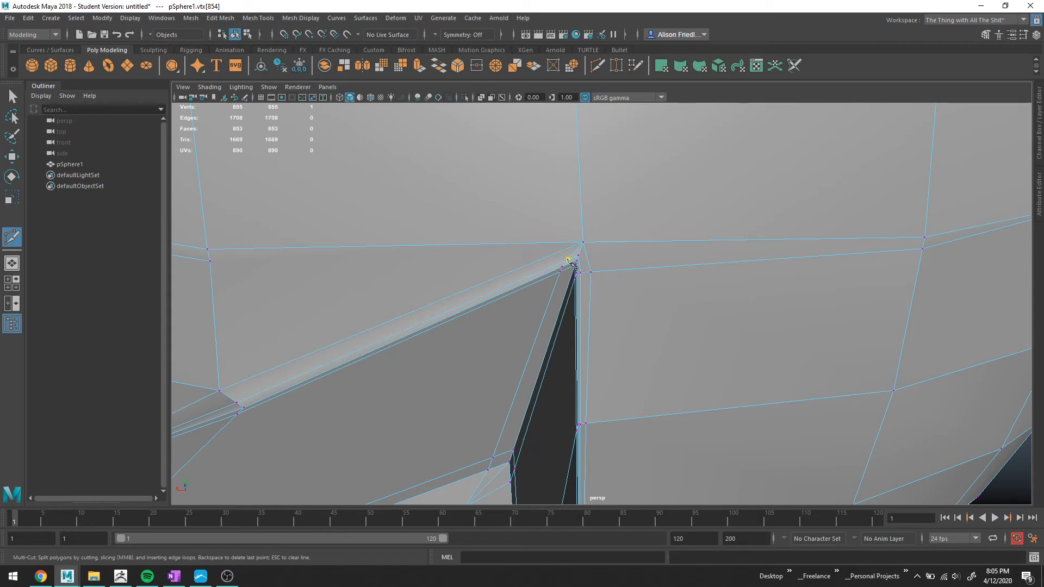
left_click(568, 260)
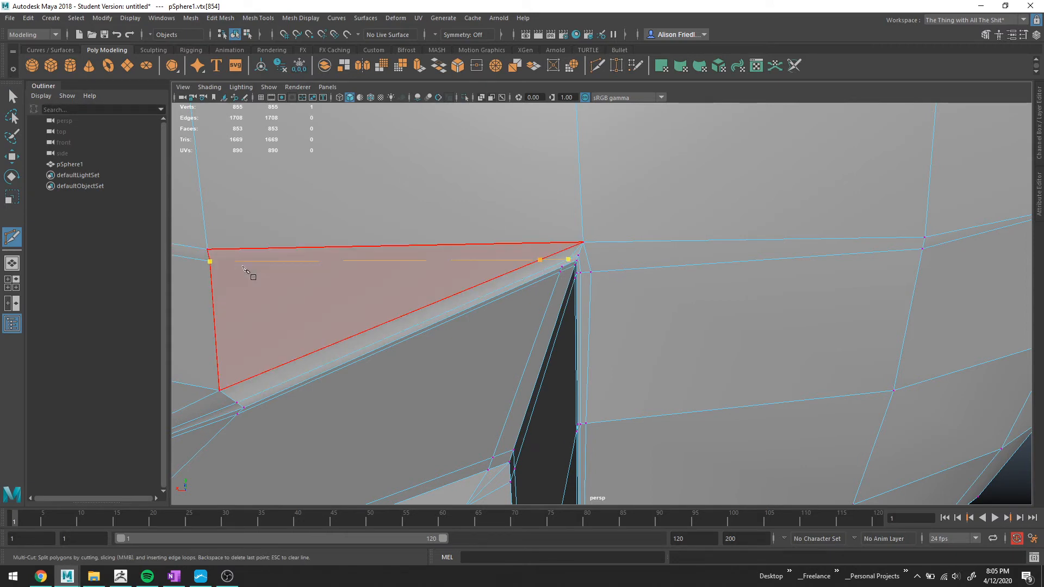
right_click(243, 267)
key("q")
right_click_drag(529, 249, 531, 233)
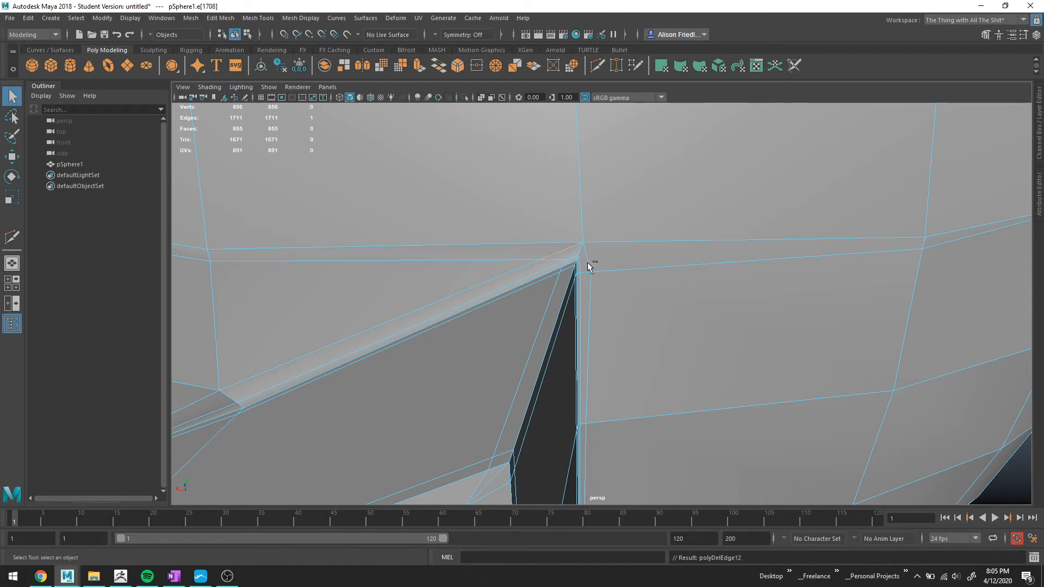
Collapse the short edge left of the divider on the visor's upper loop with Merge To Center.
key("3")
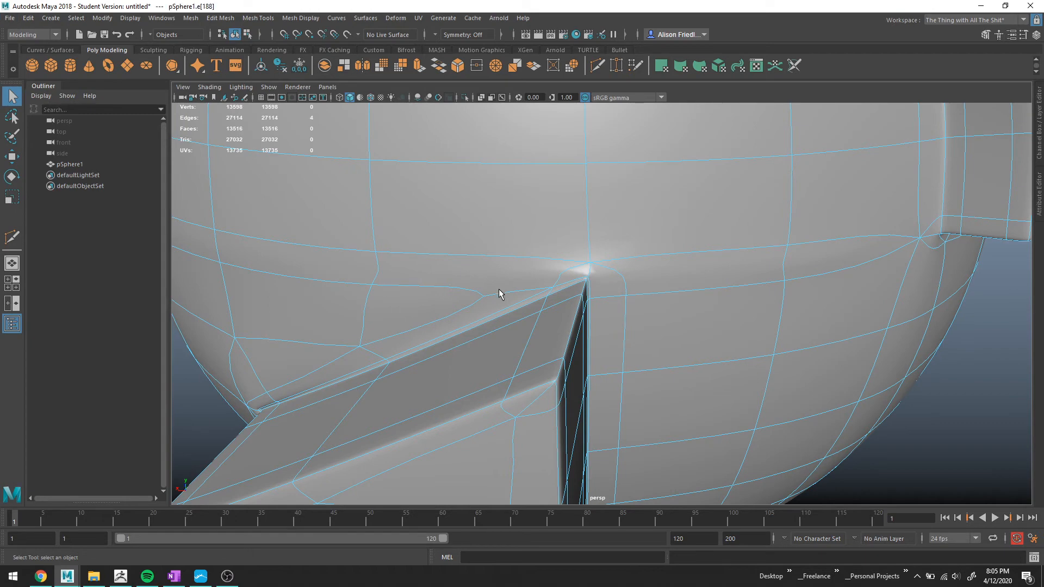
key("1")
scroll(551, 253, "up", 3)
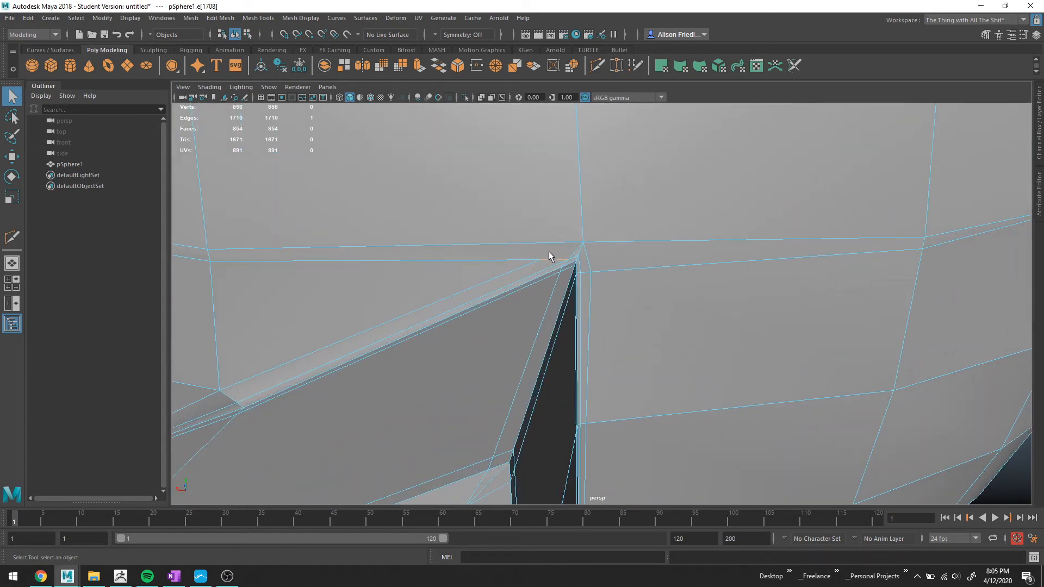
left_click_drag(549, 253, 672, 251, "alt")
key("3")
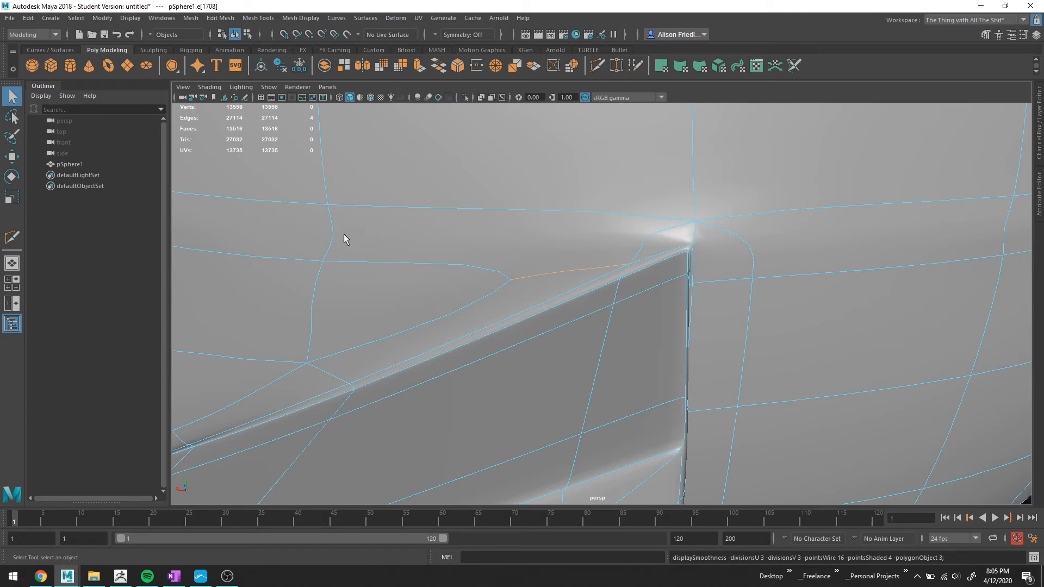
left_click(333, 243)
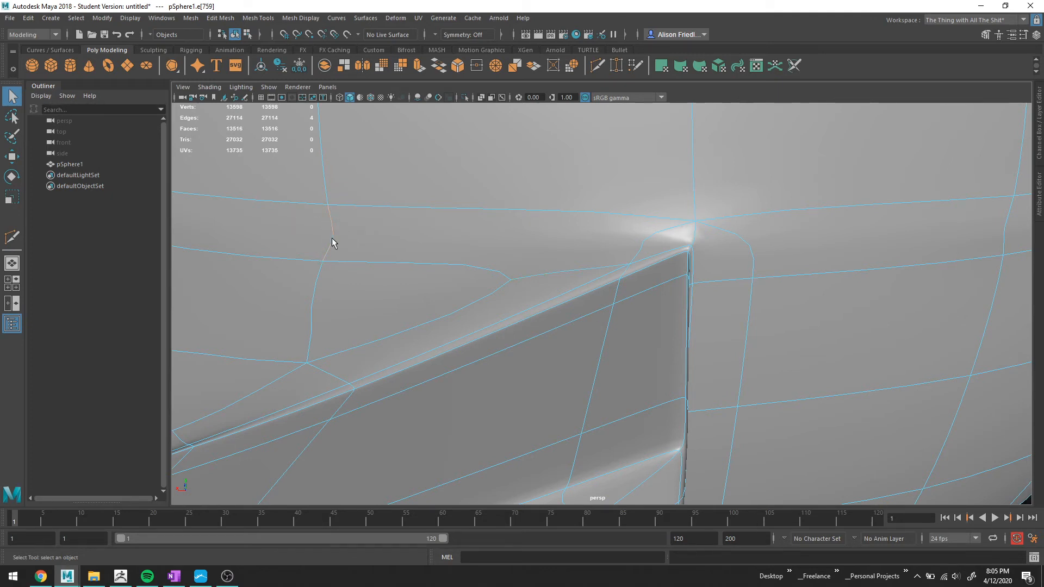
left_click(490, 68)
left_click_drag(498, 114, 542, 243, "alt")
right_click_drag(477, 237, 474, 201)
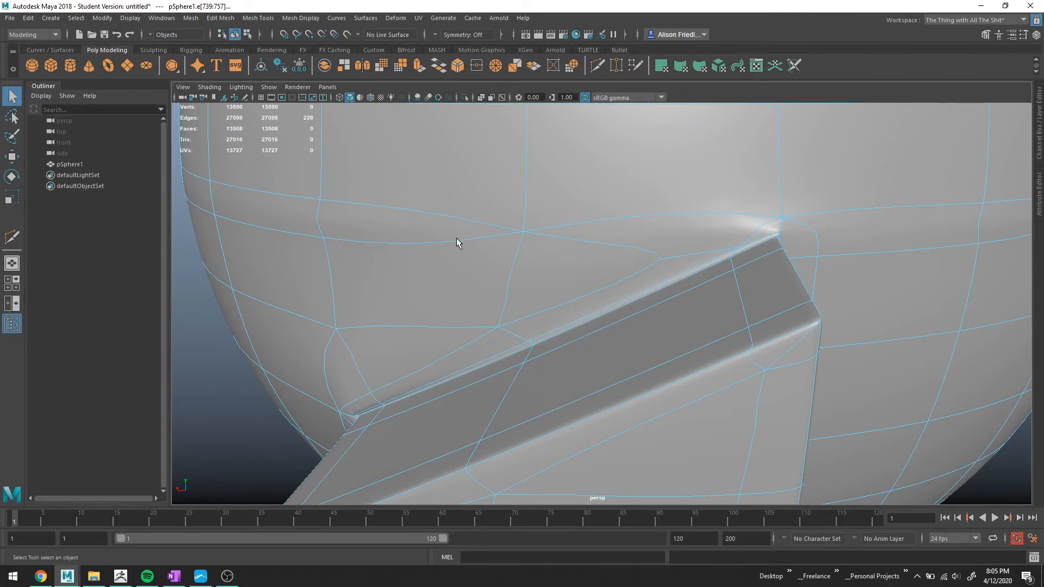
Select the horizontal edge loop across the sphere's front below the brim and delete it together with its vertices.
double_click(456, 239)
scroll(469, 240, "down", 7)
left_click_drag(745, 264, 585, 359, "alt")
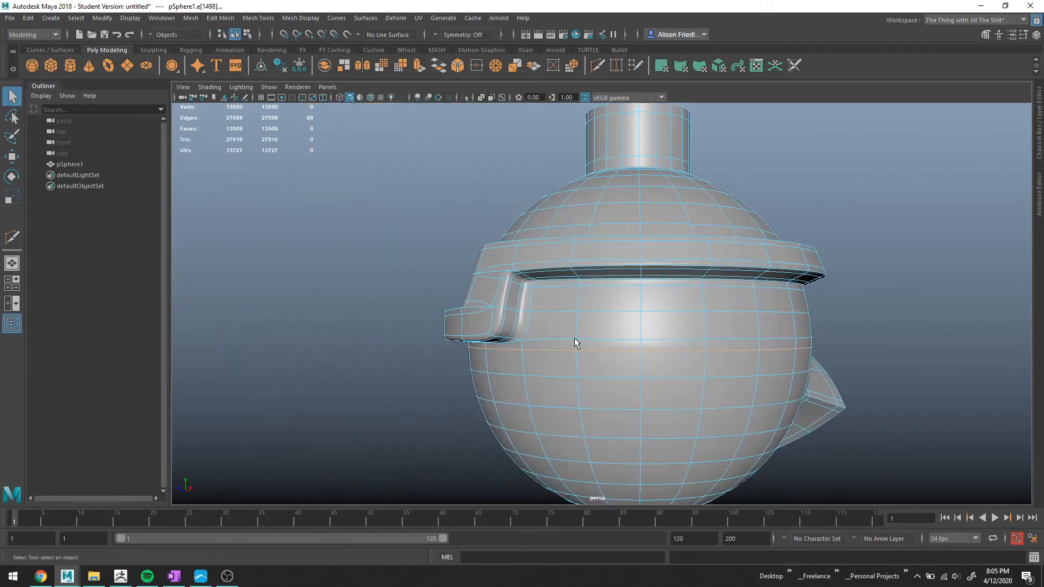
left_click(577, 344)
left_click(496, 65)
right_click_drag(662, 276, 662, 248)
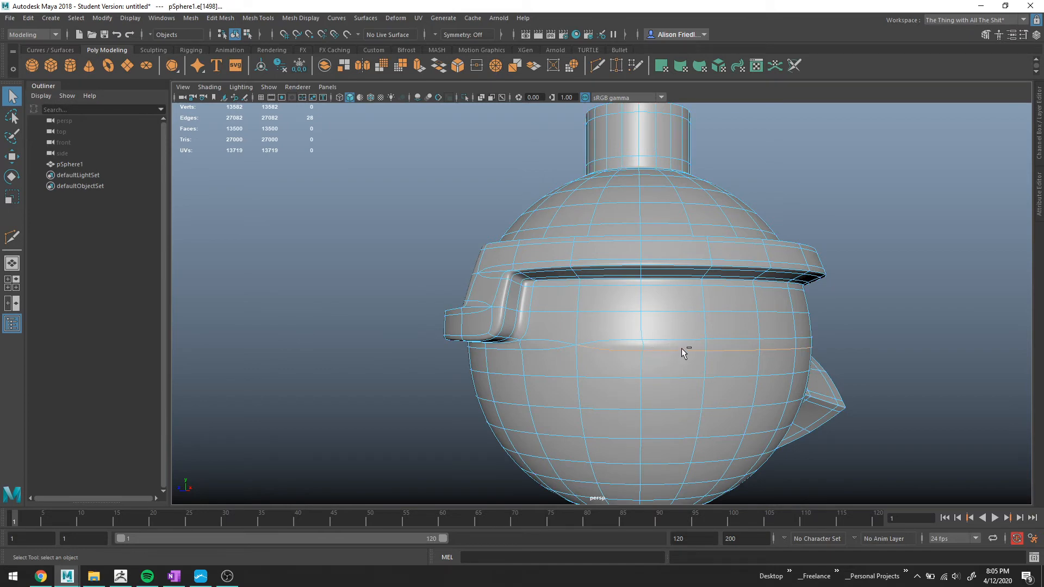
key("ctrl+Delete")
Merge the short edge loop at the divider's top corner under the visor to its center.
left_click_drag(851, 357, 698, 347, "alt")
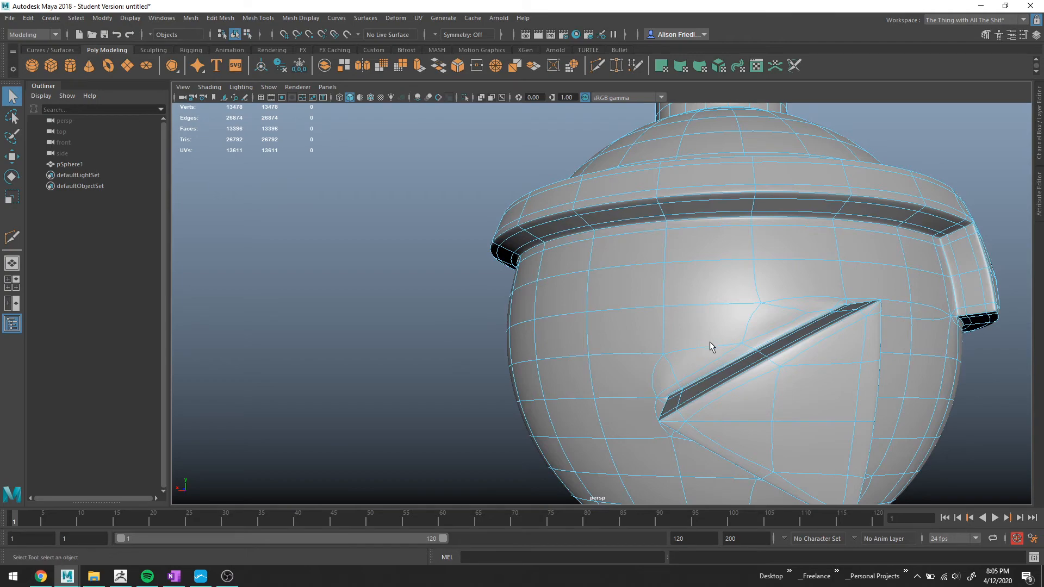
left_click_drag(711, 345, 618, 254, "alt")
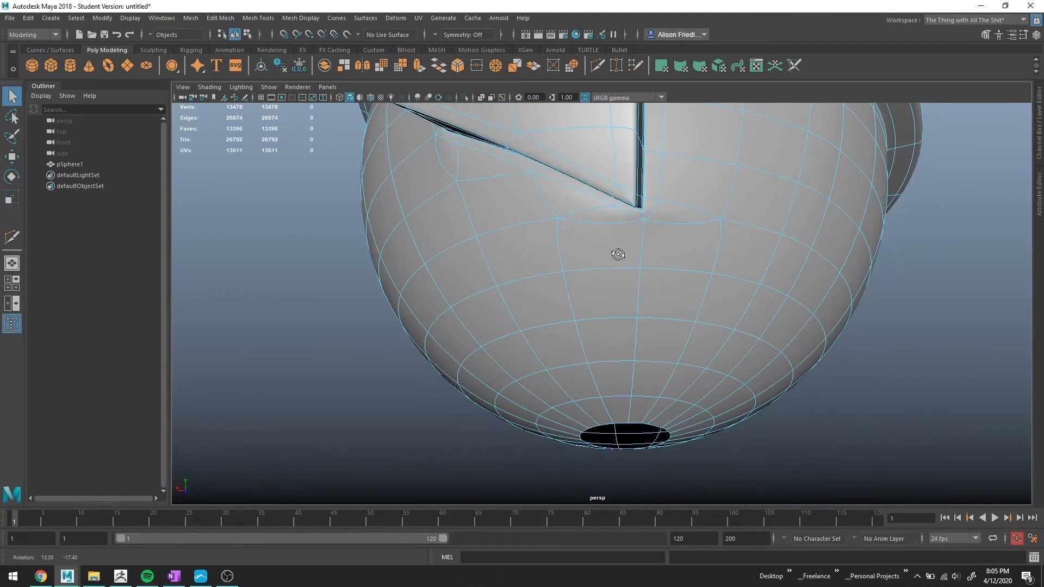
right_click_drag(618, 254, 662, 237, "alt")
middle_click_drag(662, 238, 591, 333, "alt")
scroll(598, 324, "down", 2)
middle_click_drag(611, 230, 621, 298, "alt")
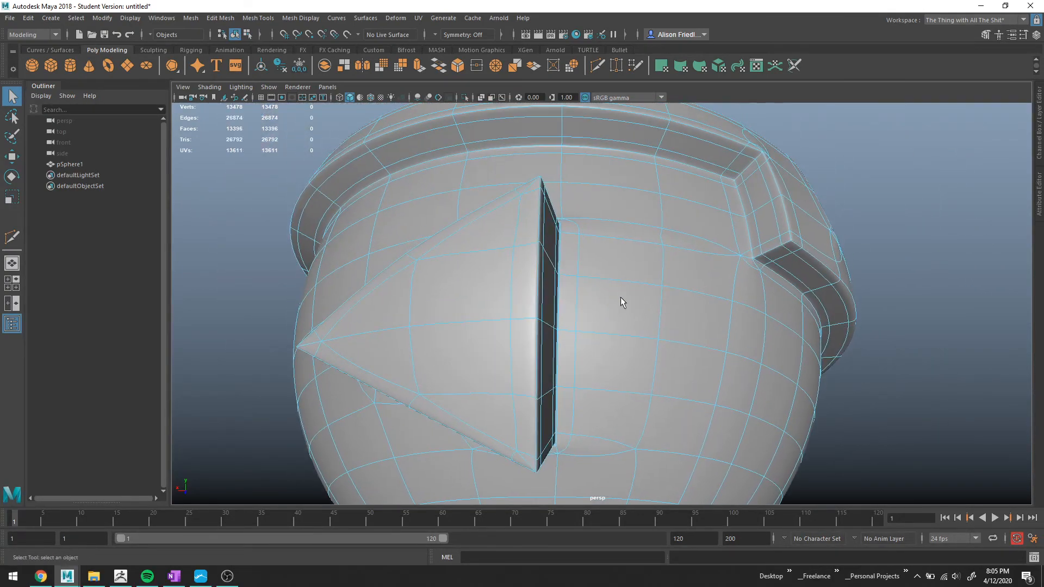
left_click_drag(670, 241, 624, 343, "alt")
double_click(606, 348)
key("f")
scroll(622, 349, "down", 3)
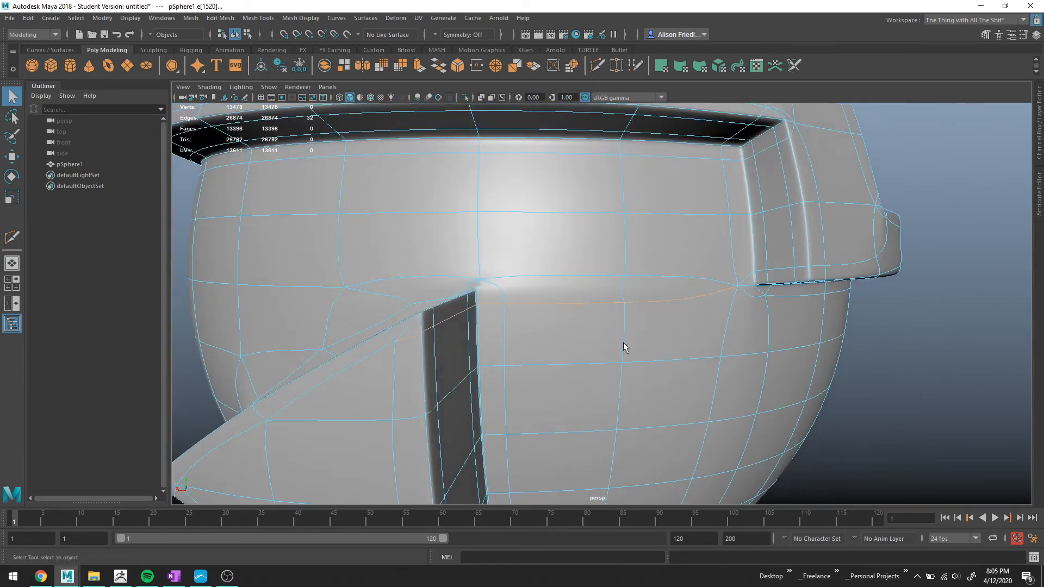
left_click(495, 66)
Examine the area around the divider's corner in smooth and low-resolution previews from several angles.
left_click_drag(607, 302, 581, 304, "alt")
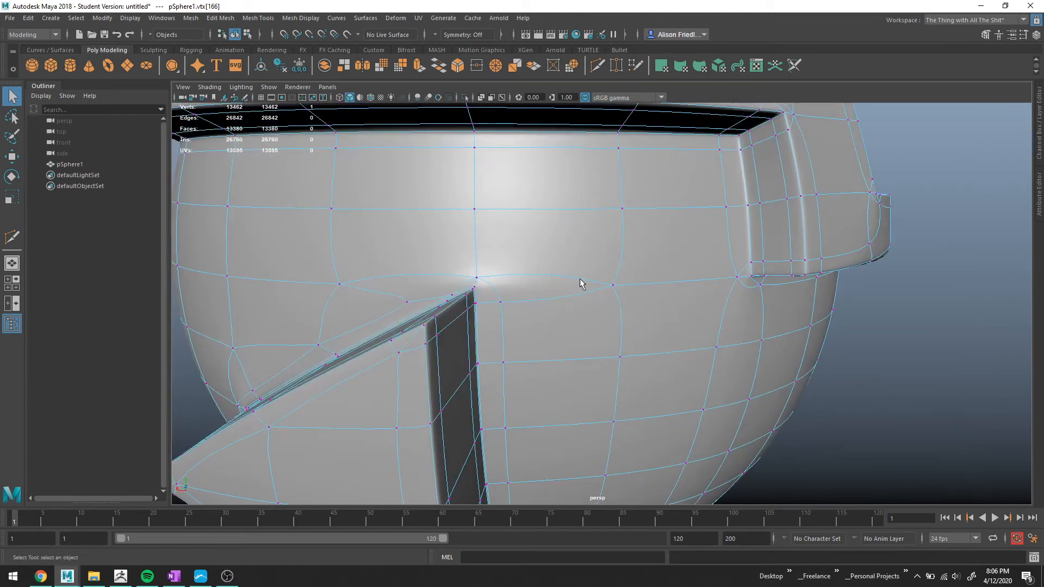
right_click_drag(576, 255, 630, 226)
scroll(757, 326, "down", 3)
left_click(790, 344)
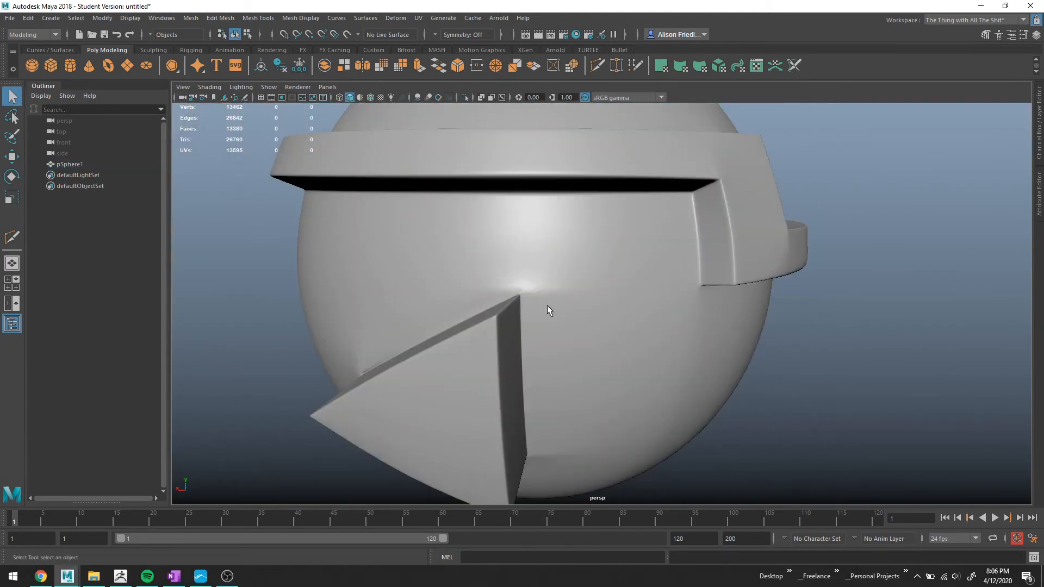
mouse_move(547, 308)
left_mouse_down("alt")
mouse_move(582, 313)
mouse_move(557, 294)
left_mouse_up("alt")
scroll(549, 301, "up", 4)
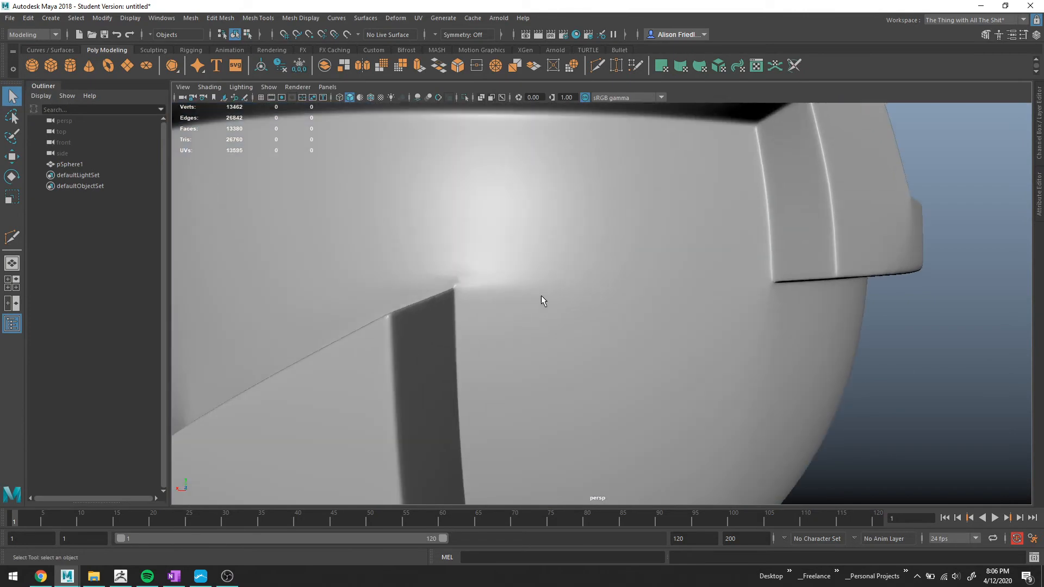
left_click(483, 286)
scroll(476, 285, "up", 3)
key("1")
left_click_drag(465, 282, 476, 285, "alt")
middle_click_drag(476, 284, 598, 302, "alt")
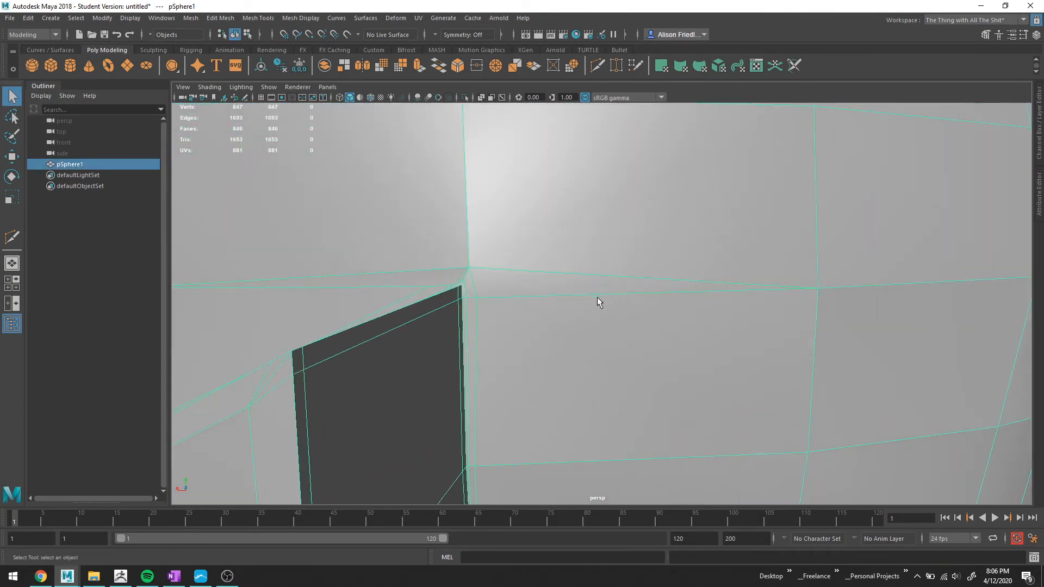
left_click_drag(509, 284, 613, 307, "alt")
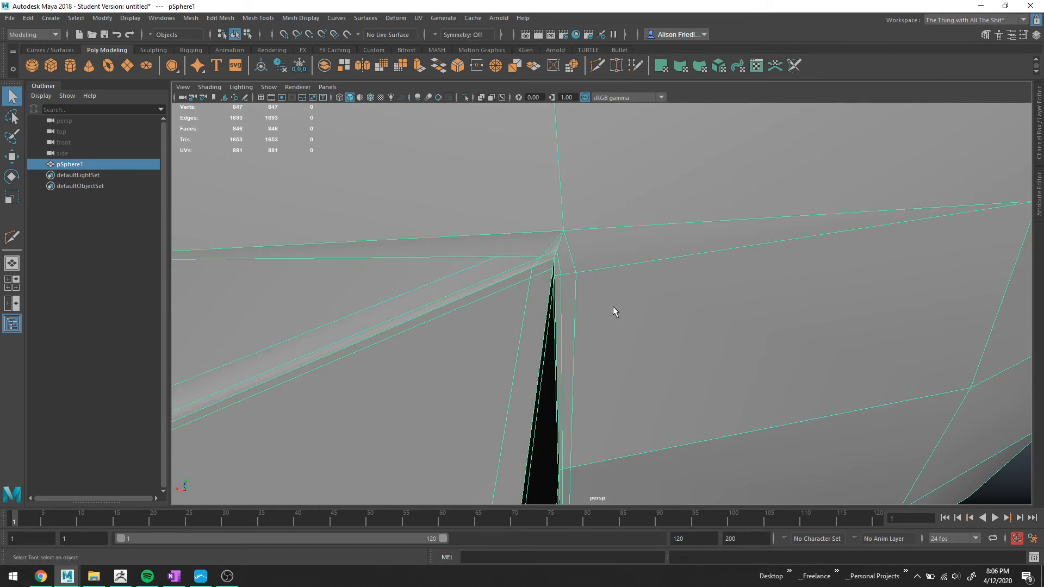
key("3")
scroll(348, 275, "down", 10)
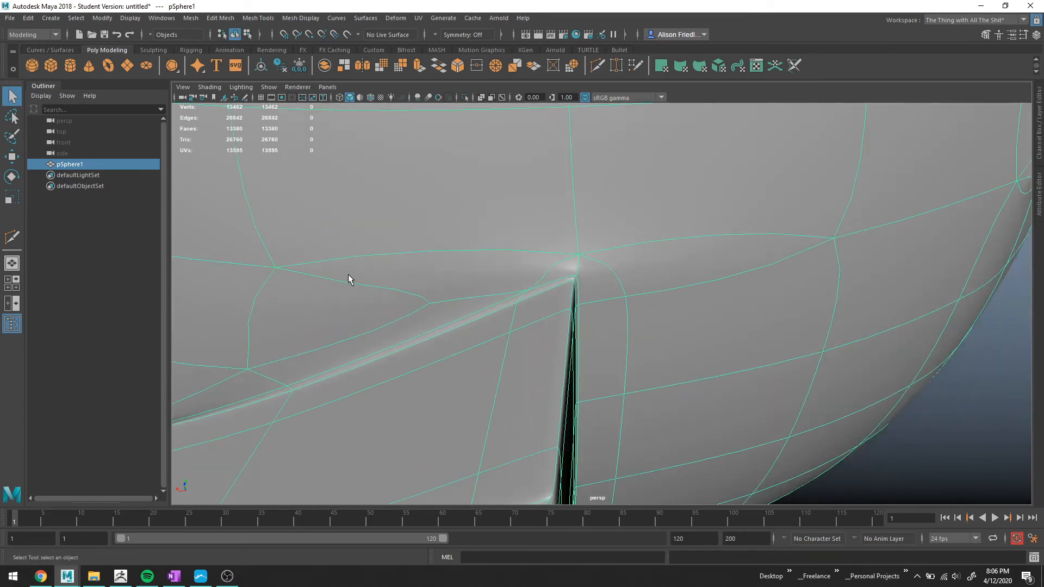
left_click_drag(542, 321, 618, 294, "alt")
left_click(801, 328)
left_click_drag(747, 326, 660, 345, "alt")
scroll(641, 332, "up", 5)
left_click(603, 301)
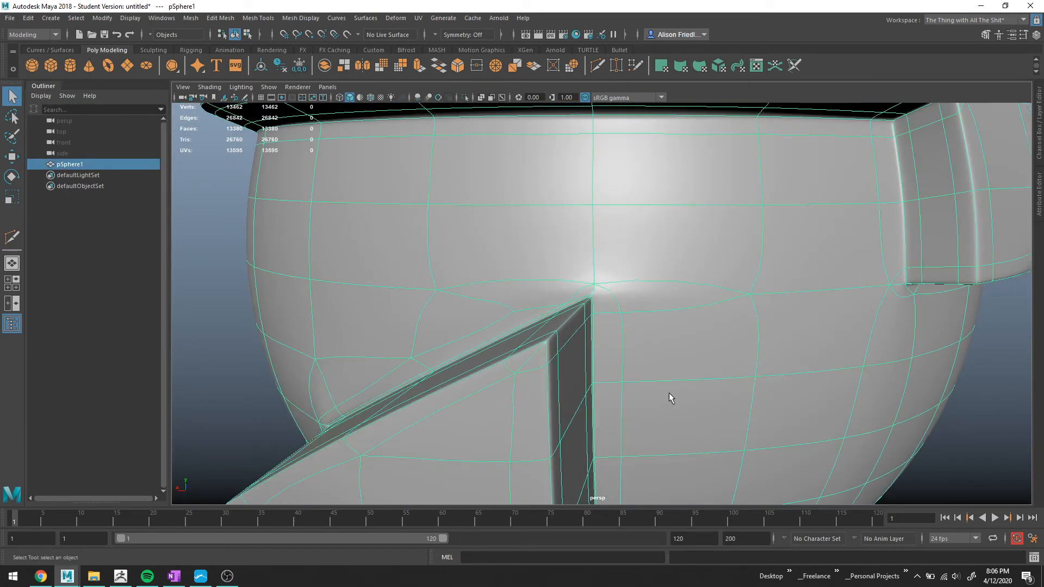
left_click_drag(671, 399, 643, 298, "alt")
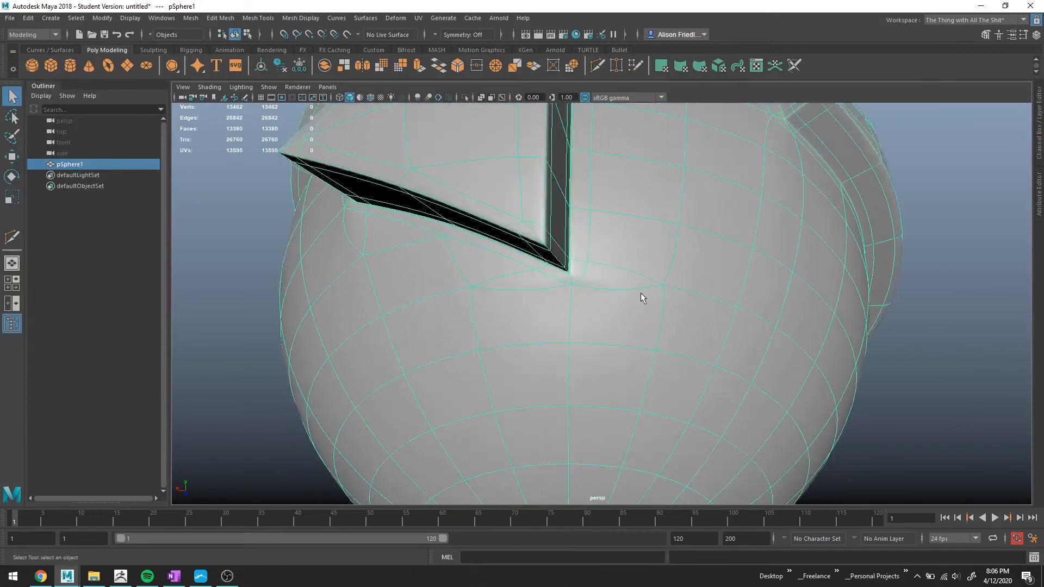
Move the vertex just below the divider's corner away from it to ease the smoothing pinch.
key("1")
right_click_drag(583, 275, 578, 244)
left_click(564, 274)
key("w")
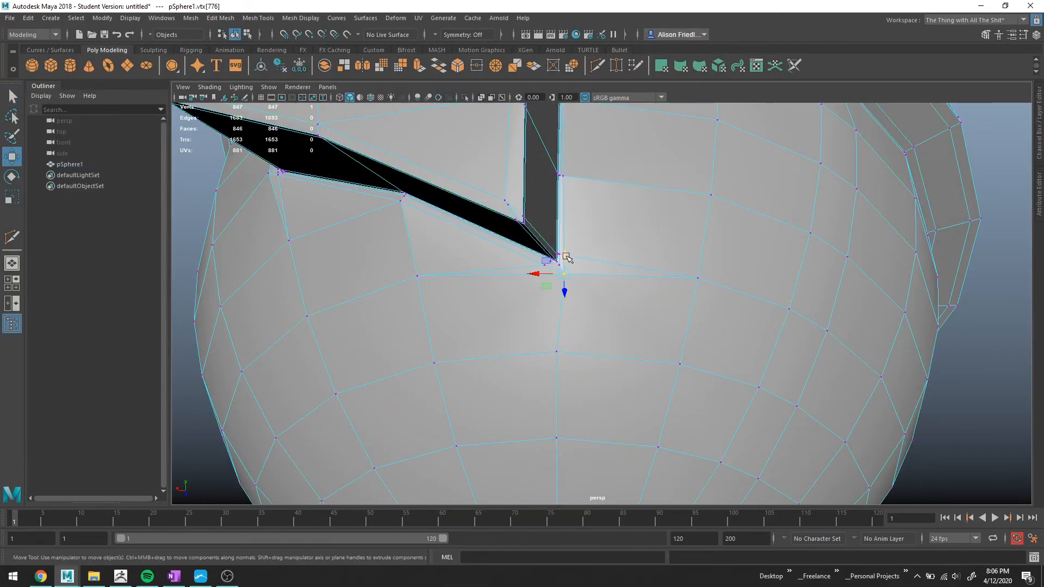
left_click_drag(567, 258, 660, 275, "alt")
key("3")
right_click_drag(631, 253, 662, 232)
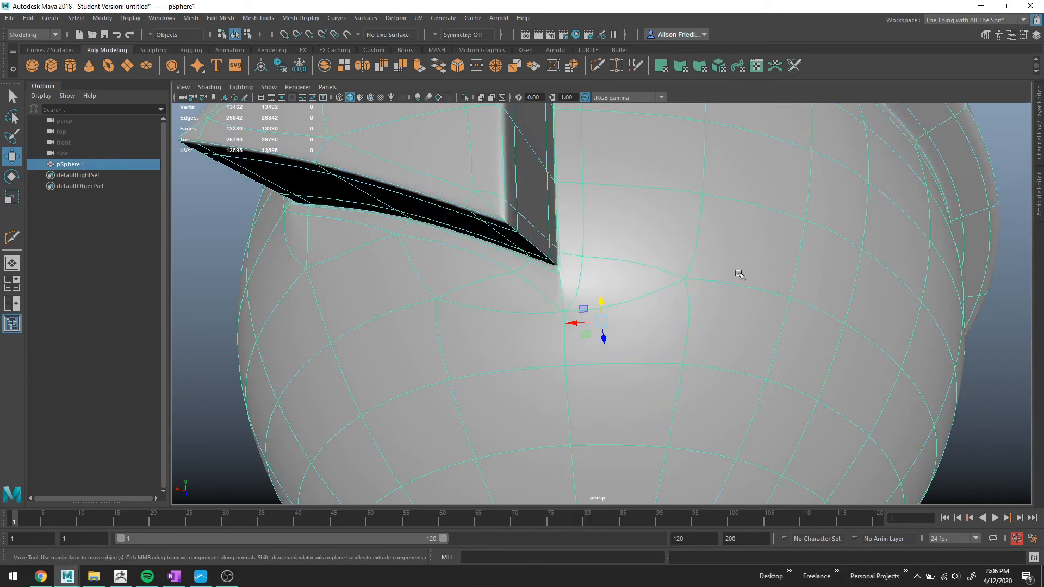
Multi-Cut a path from the lower-left vertex up to the divider's corner and down to the lower-right vertex.
scroll(741, 275, "down", 4)
left_click(935, 345)
left_click_drag(673, 340, 597, 298, "alt")
scroll(597, 299, "up", 5)
left_click(543, 254)
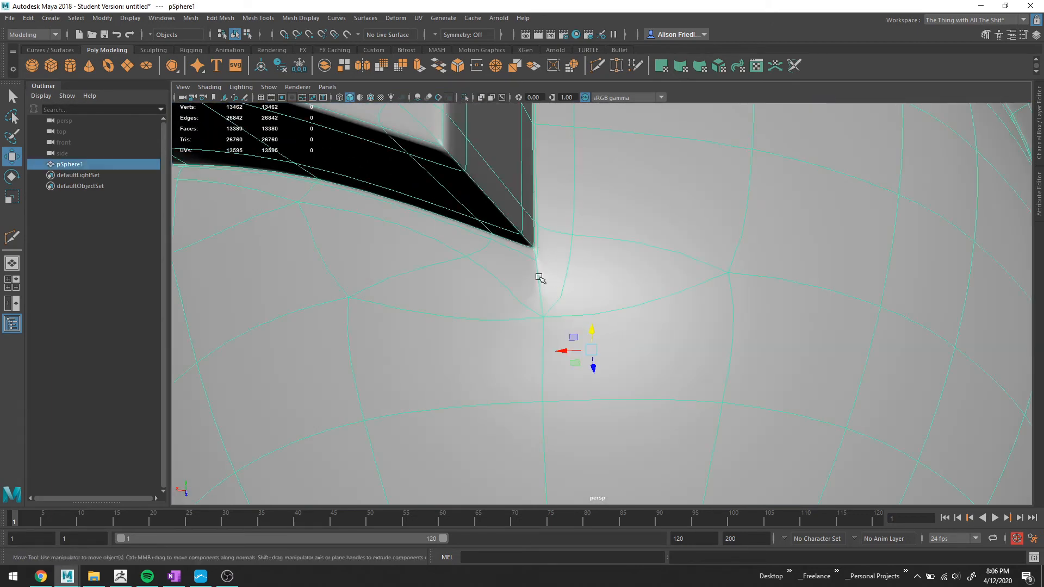
right_click_drag(540, 279, 536, 242)
double_click(541, 275)
key("1")
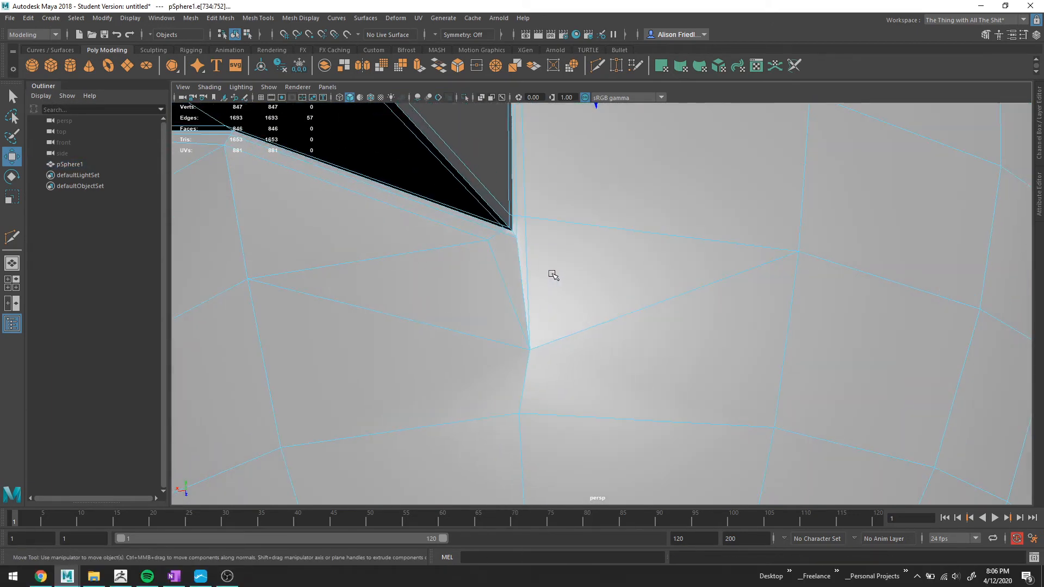
left_click_drag(539, 270, 541, 275, "alt")
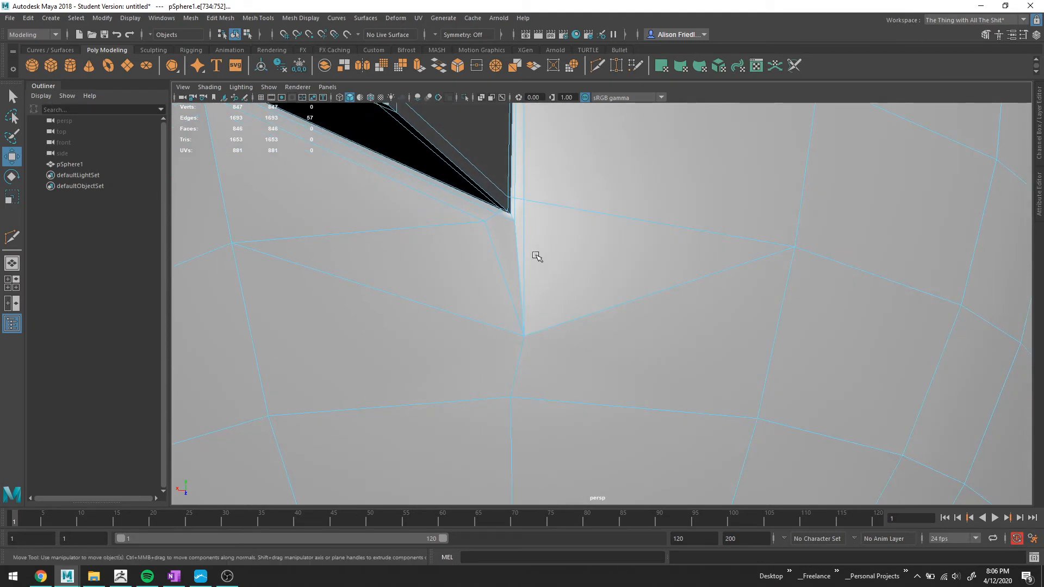
key("q")
key("y")
left_click(270, 417)
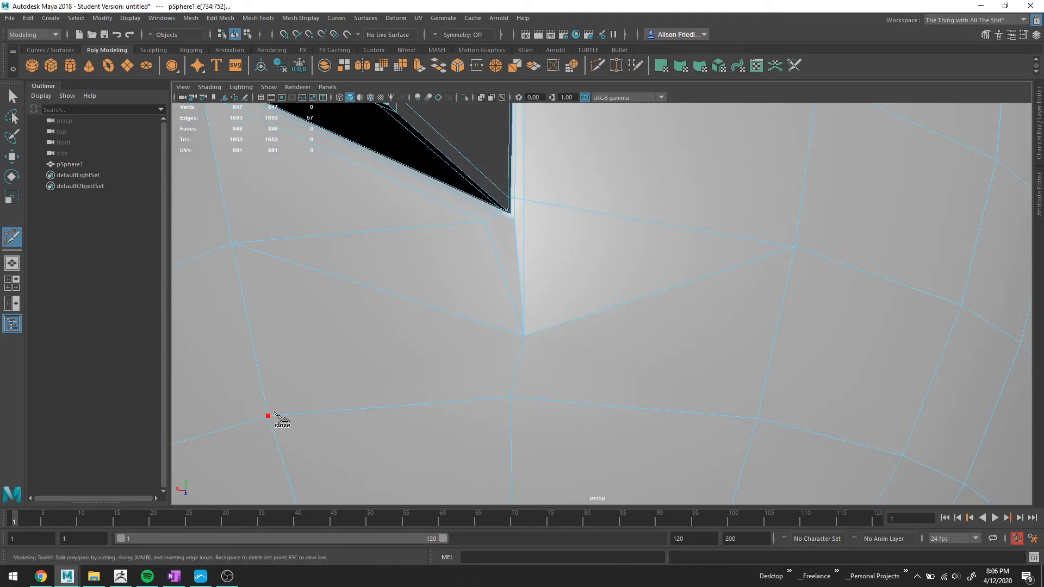
left_click(515, 221)
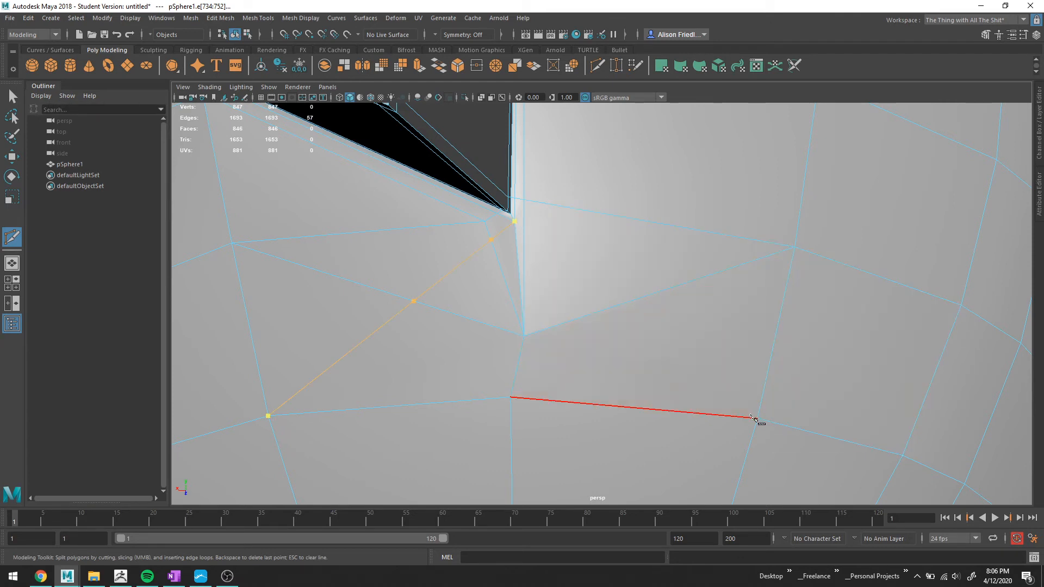
left_click(756, 419)
key("Return")
key("q")
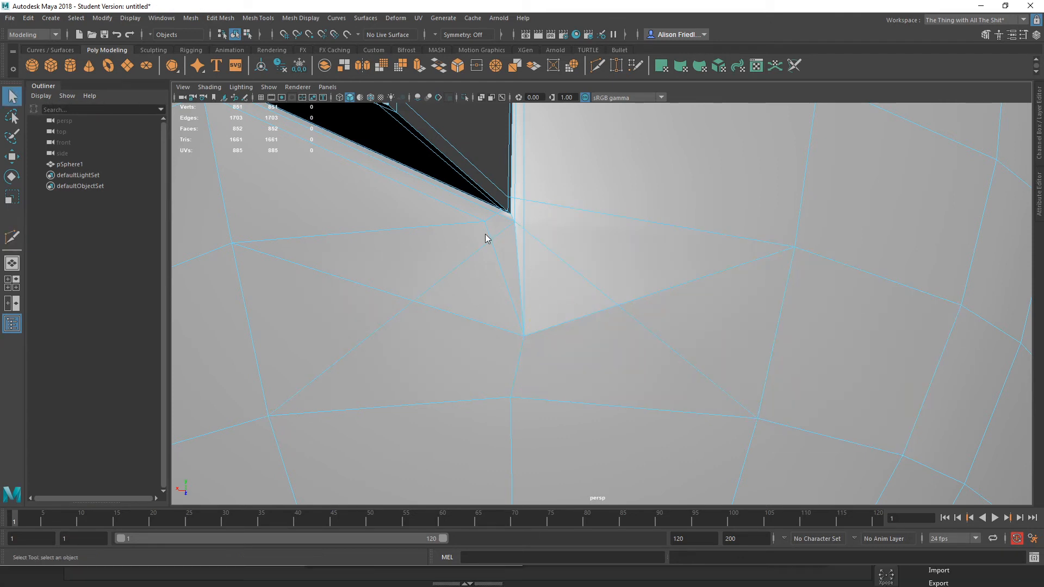
Delete the new diagonal edge loop running left from the divider's corner.
double_click(456, 316)
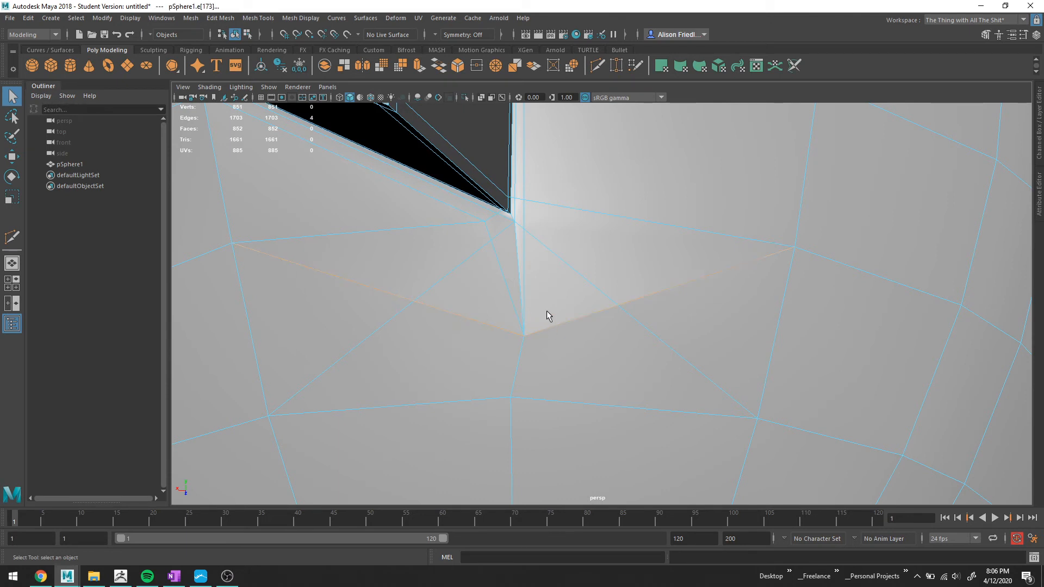
key("Delete")
left_click_drag(523, 250, 592, 305, "alt")
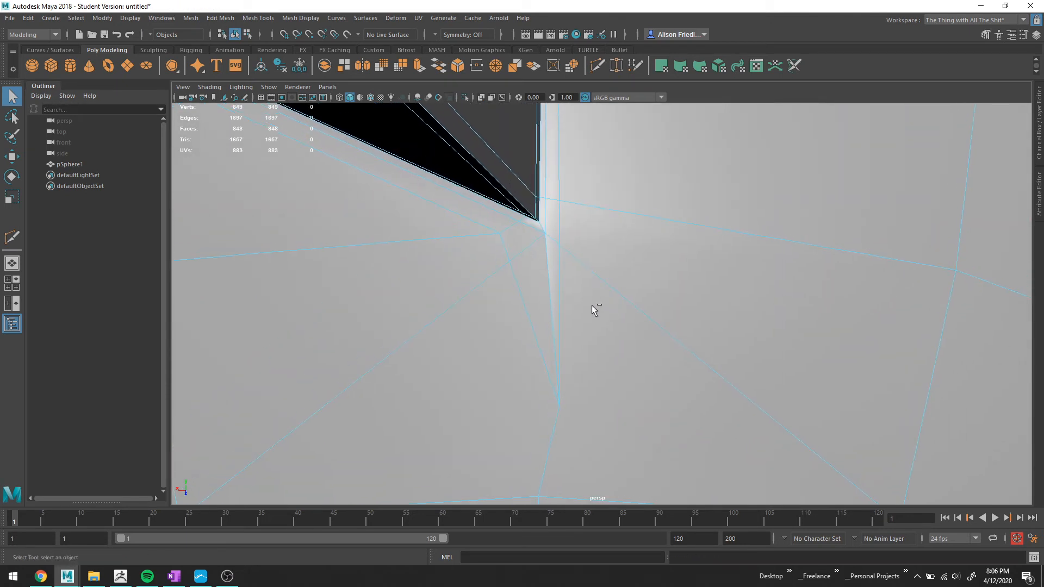
Multi-Cut a short edge between two points next to the divider's corner.
key("ctrl+shift+x")
left_click(509, 261)
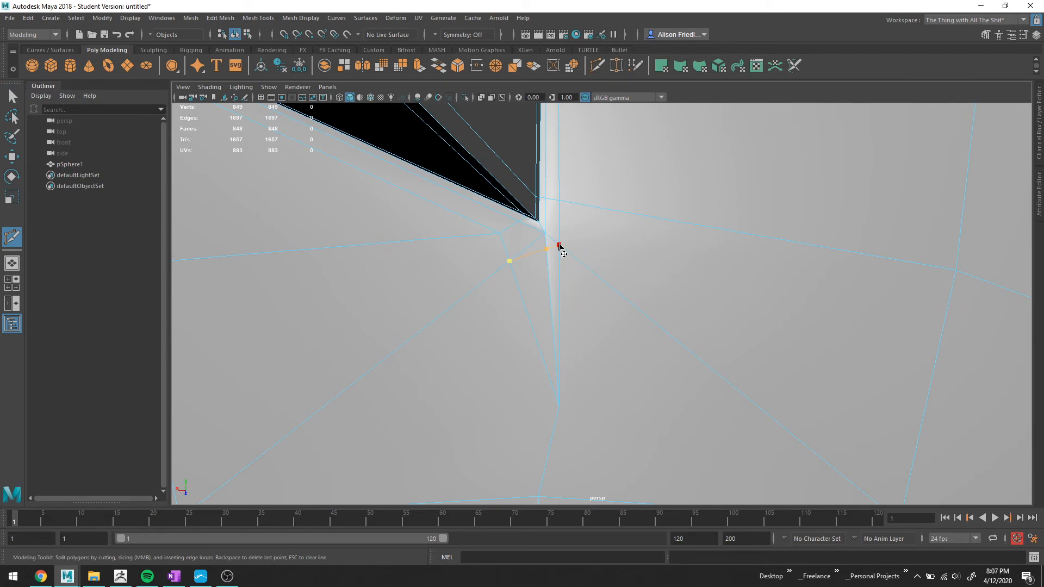
left_click(559, 245)
key("q")
Merge the short edge at the divider's corner to its center and delete the leftover vertex.
right_click_drag(565, 246, 552, 225)
left_click(542, 249)
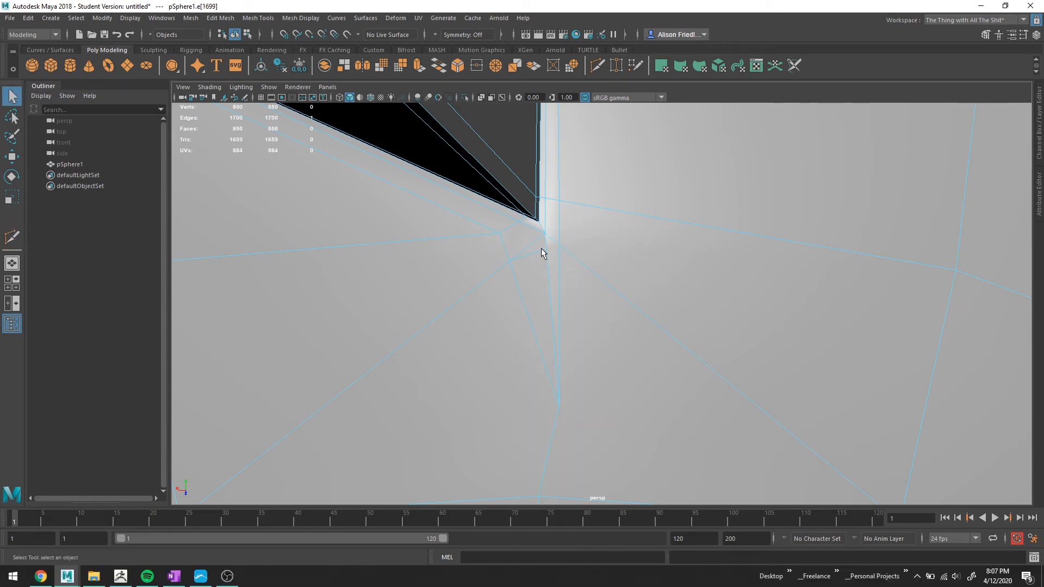
left_click(552, 247, "shift")
left_click(496, 65)
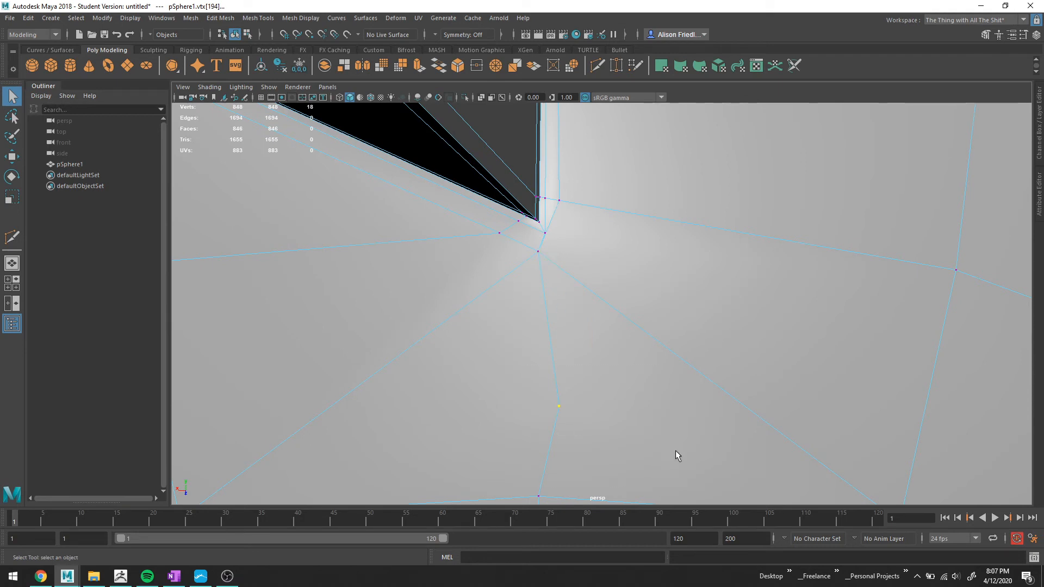
key("Delete")
Review the smoothed surface around the divider's lower corner from several angles in both preview modes.
key("w")
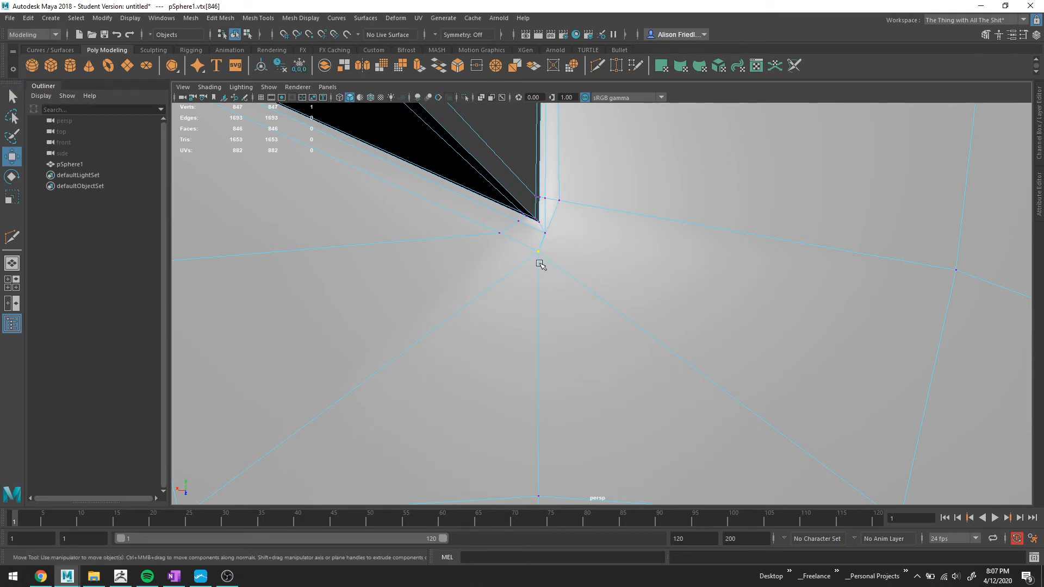
left_click(537, 252)
left_click_drag(514, 251, 610, 282)
key("3")
scroll(527, 258, "down", 4)
key("q")
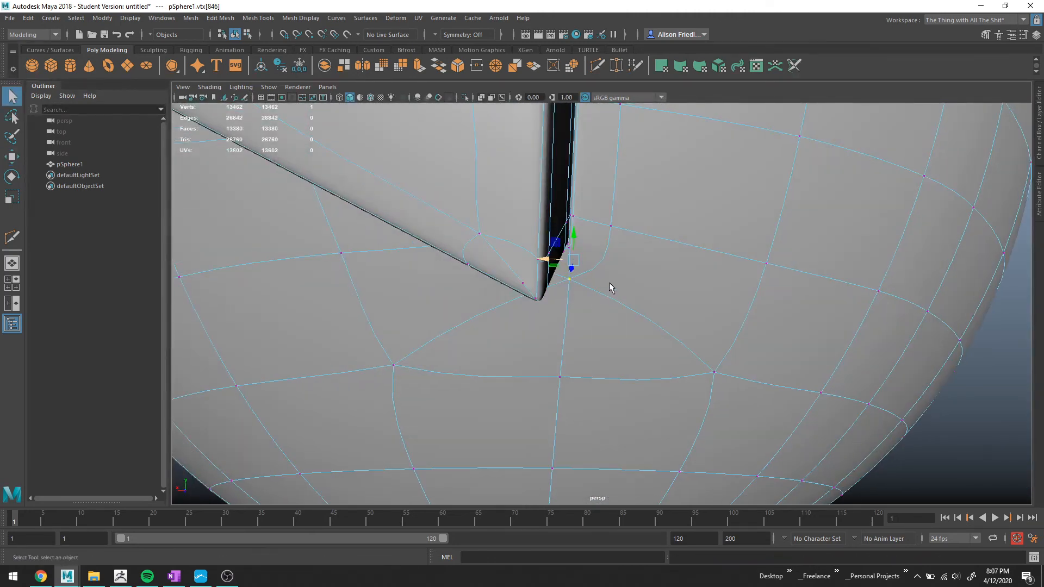
right_click_drag(609, 283, 665, 261)
scroll(684, 314, "down", 5)
left_click(896, 385)
left_click_drag(897, 387, 641, 336, "alt")
scroll(631, 335, "up", 4)
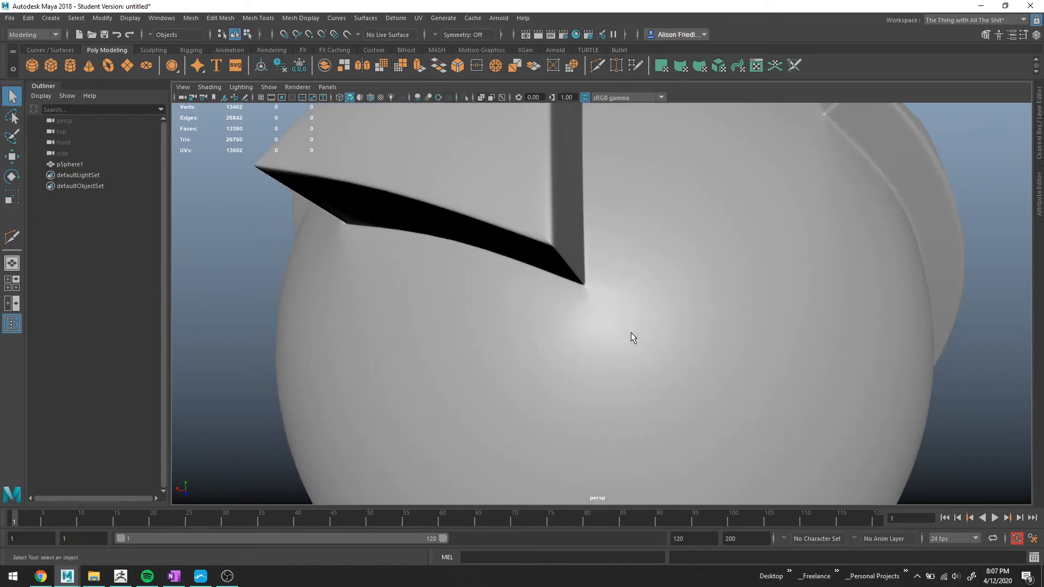
mouse_move(588, 282)
left_mouse_down("alt")
mouse_move(620, 286)
mouse_move(579, 296)
left_mouse_up("alt")
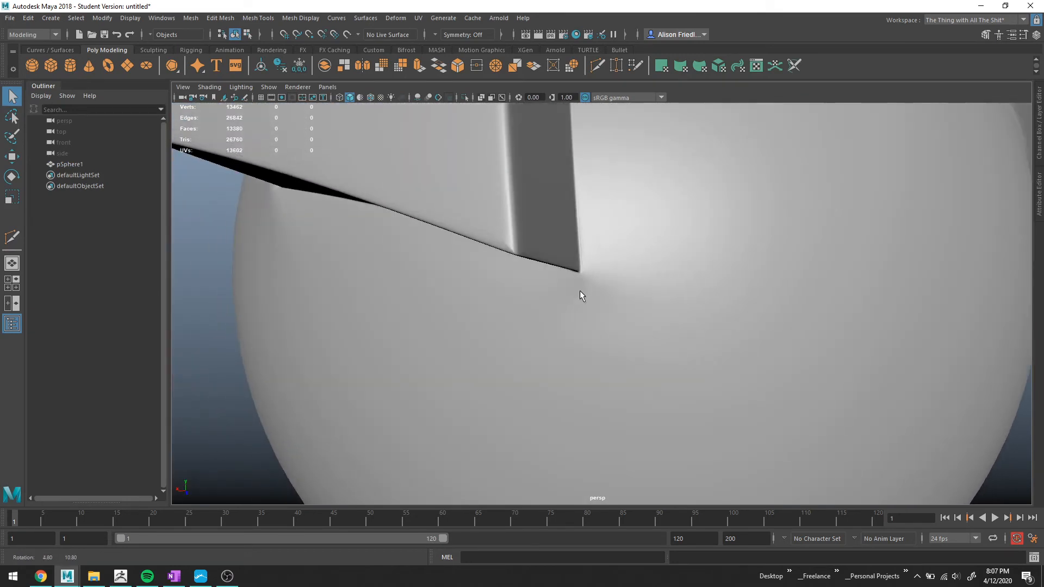
left_click(588, 279)
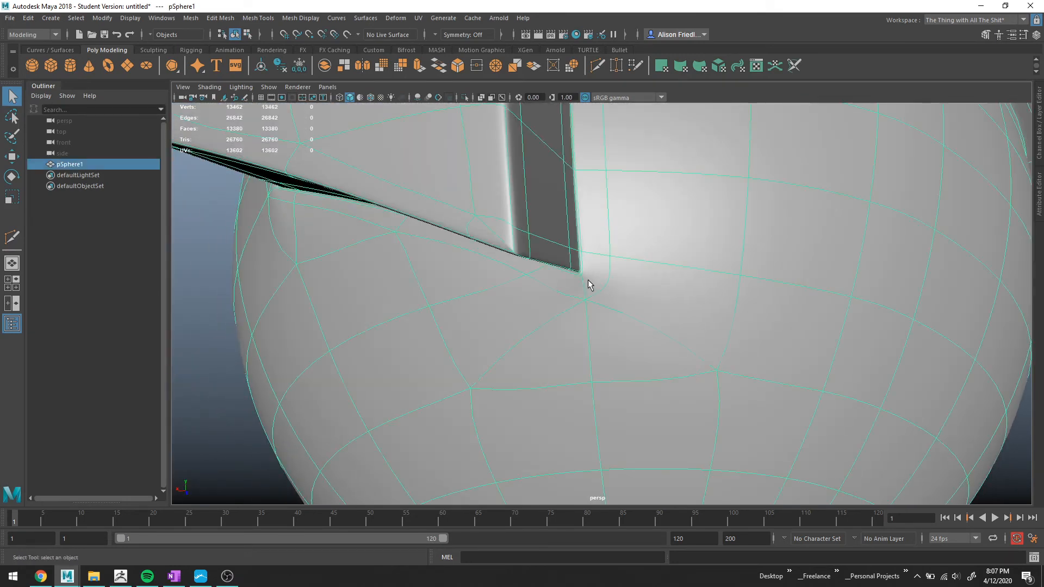
key("1")
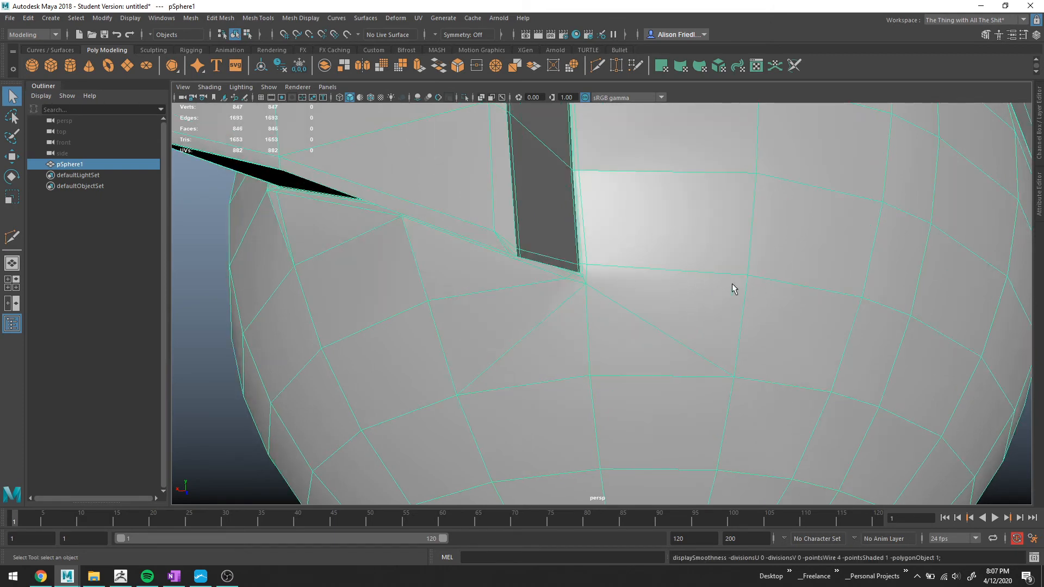
mouse_move(589, 287)
left_mouse_down("alt")
mouse_move(587, 276)
mouse_move(590, 287)
left_mouse_up("alt")
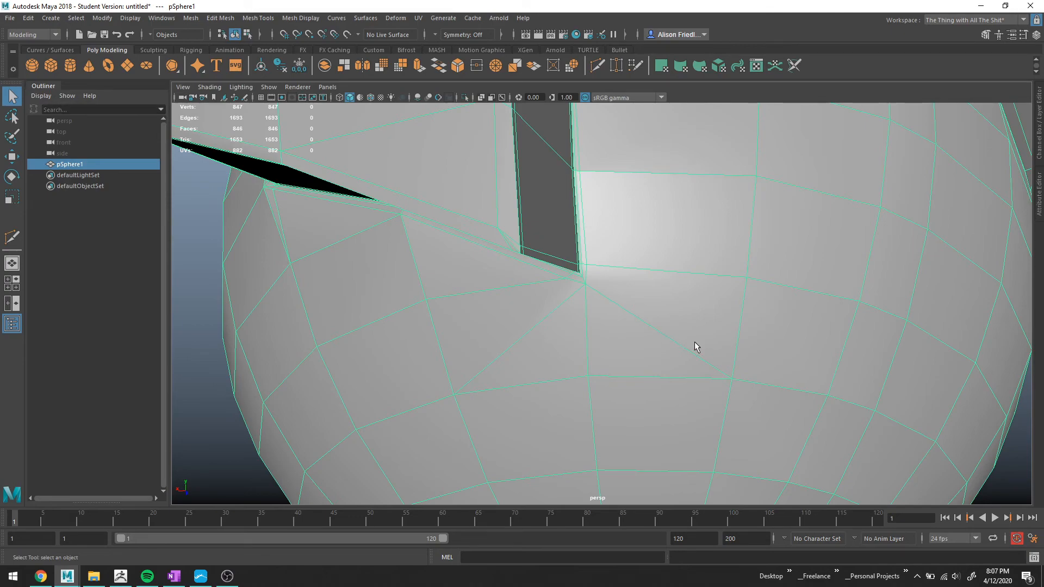
key("3")
scroll(654, 289, "down", 2)
left_click_drag(654, 288, 625, 310, "alt")
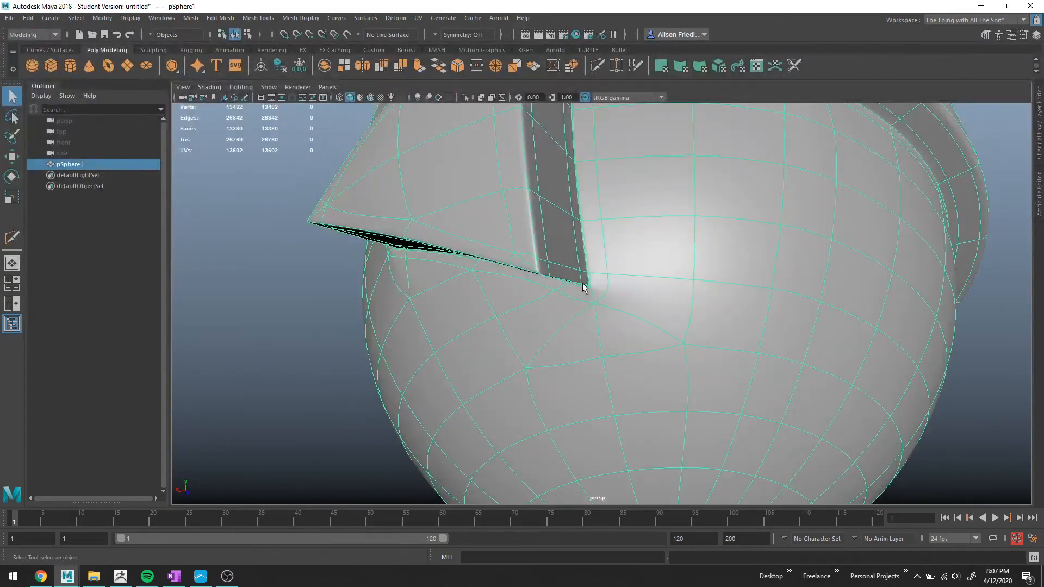
scroll(605, 314, "up", 4)
middle_click_drag(601, 326, 704, 342, "alt")
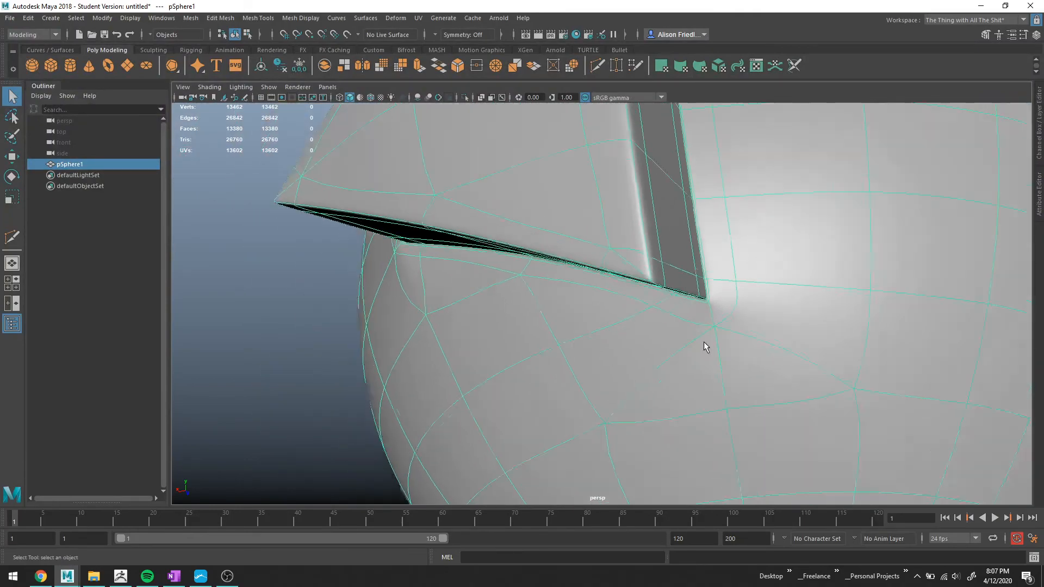
Multi-Cut a diagonal edge from the divider's upper corner down-left to a vertex on the lower edge loop.
scroll(704, 341, "down", 3)
left_click_drag(673, 302, 594, 305, "alt")
key("1")
left_click_drag(586, 260, 571, 247, "alt")
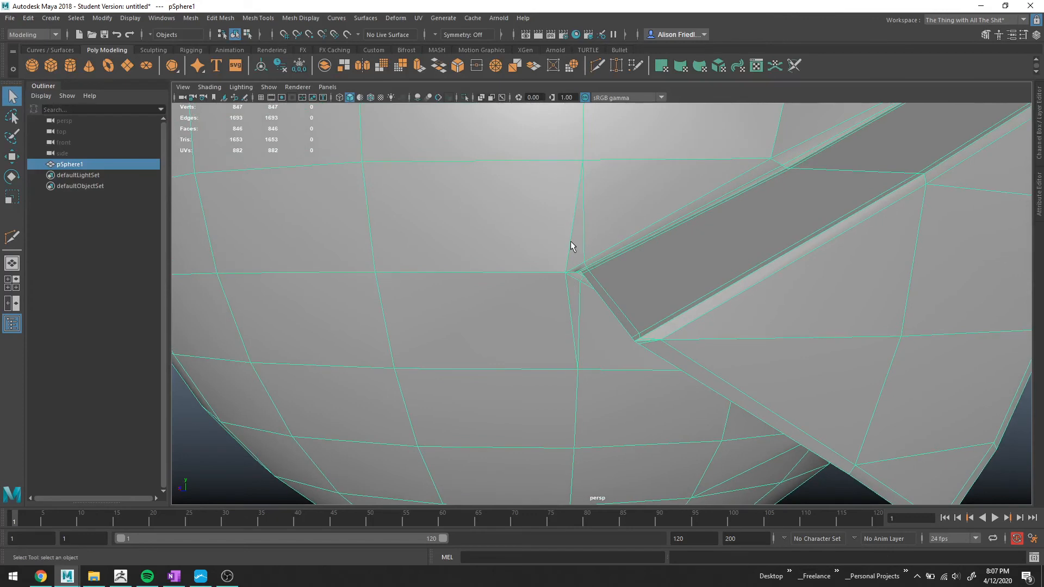
right_click_drag(583, 236, 572, 253)
left_click(574, 254)
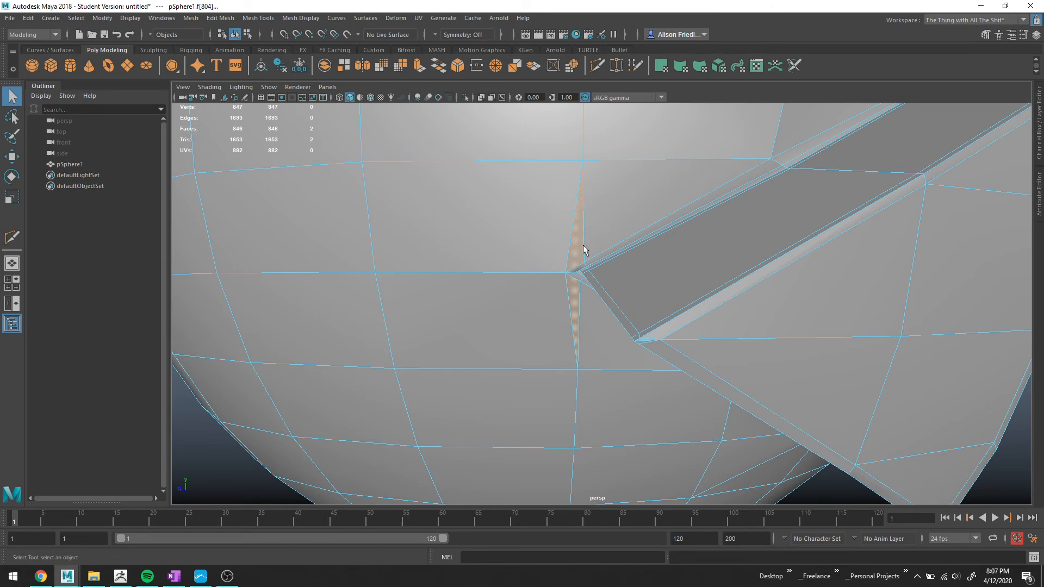
right_click_drag(582, 236, 602, 214)
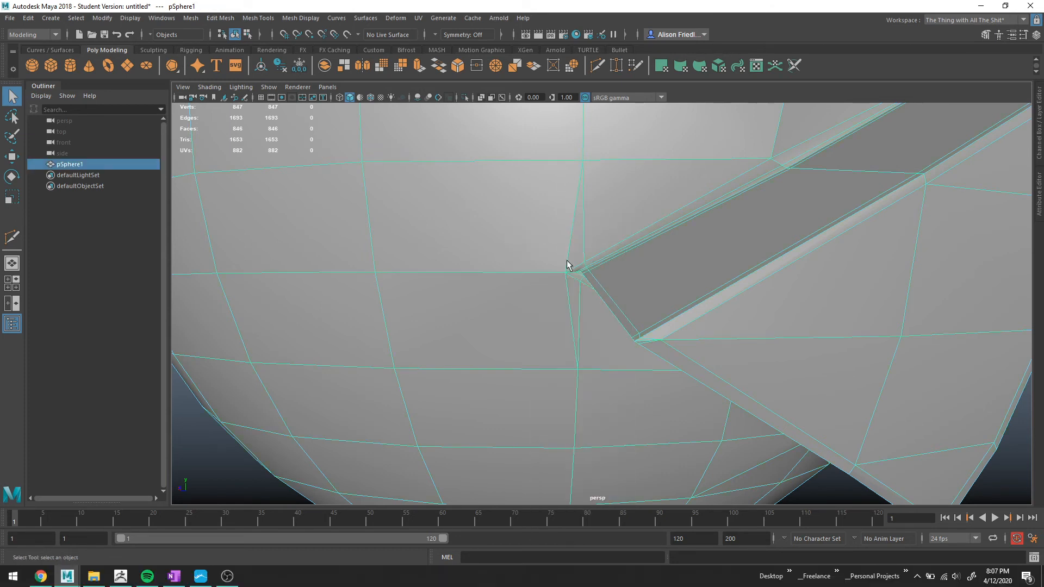
key("g")
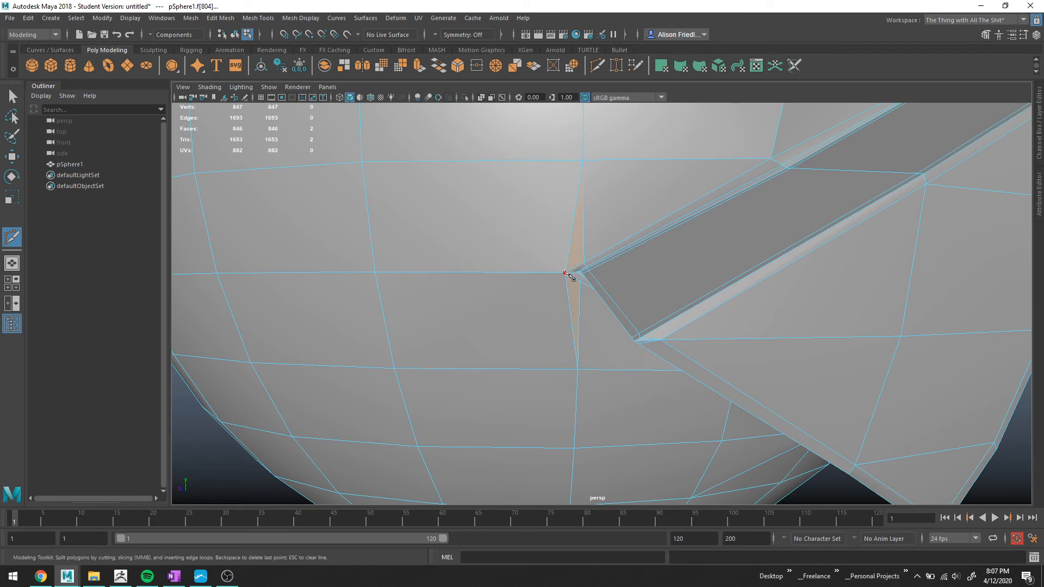
left_click(565, 272)
right_click(373, 168)
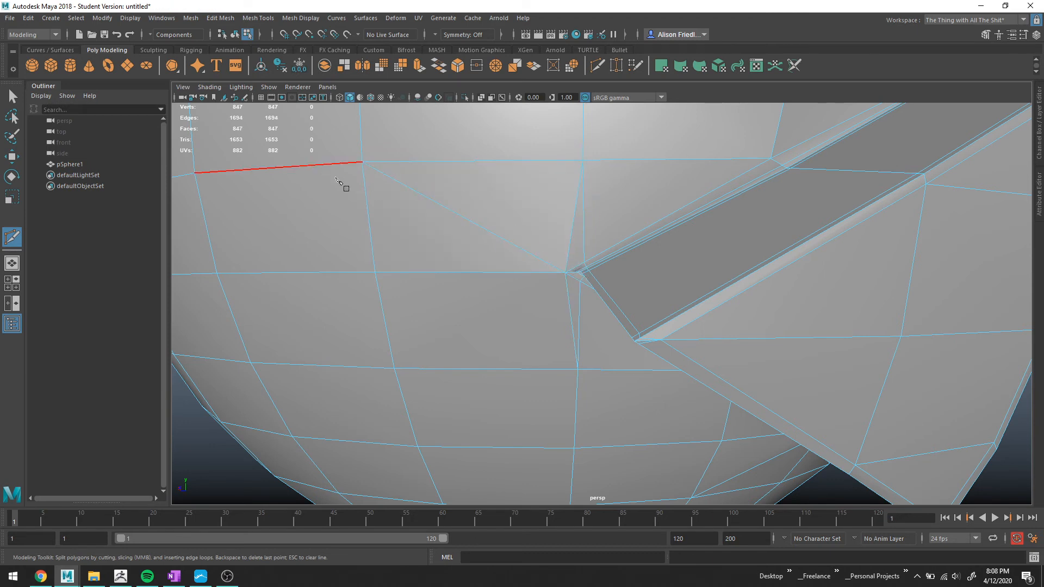
left_click(565, 273)
left_click(394, 369)
right_click(396, 366)
Select and delete the thin sliver edge running up from the divider's corner.
key("q")
left_click(574, 202)
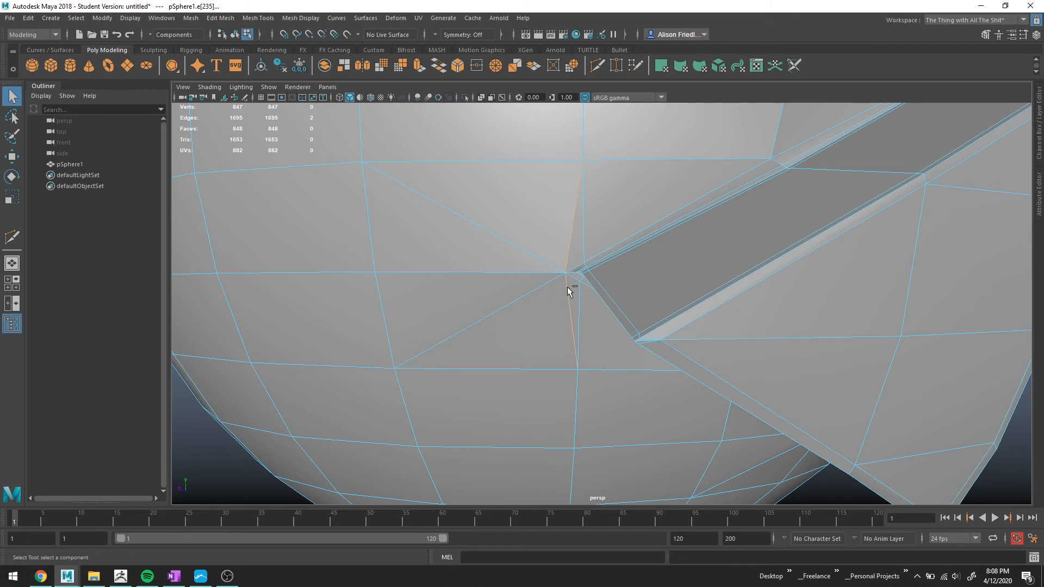
key("Delete")
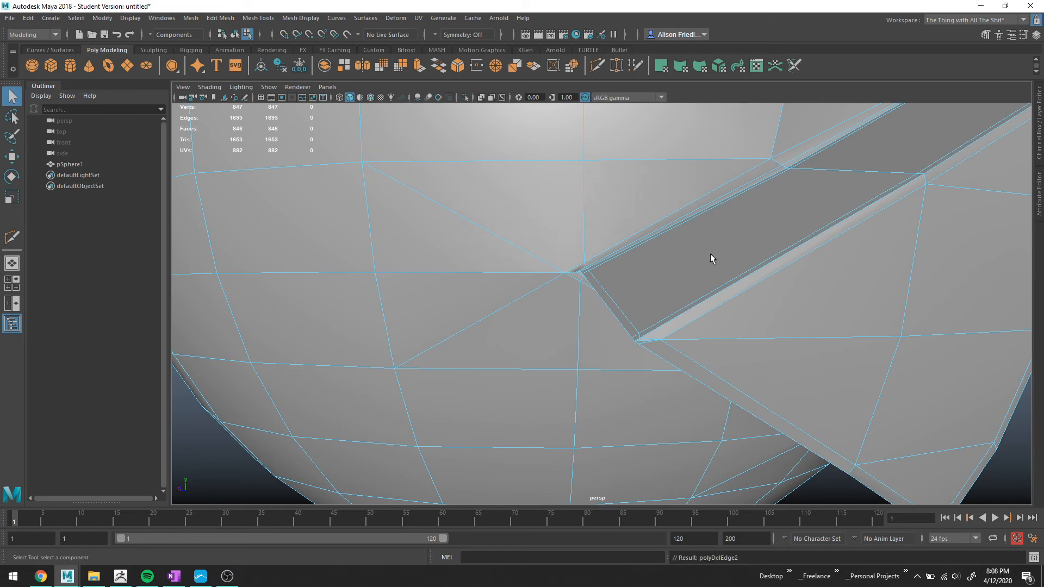
Review the smoothed helmet around the divider and visor from several angles.
key("3")
right_click_drag(548, 234, 598, 207)
scroll(797, 306, "down", 5)
left_click(768, 317)
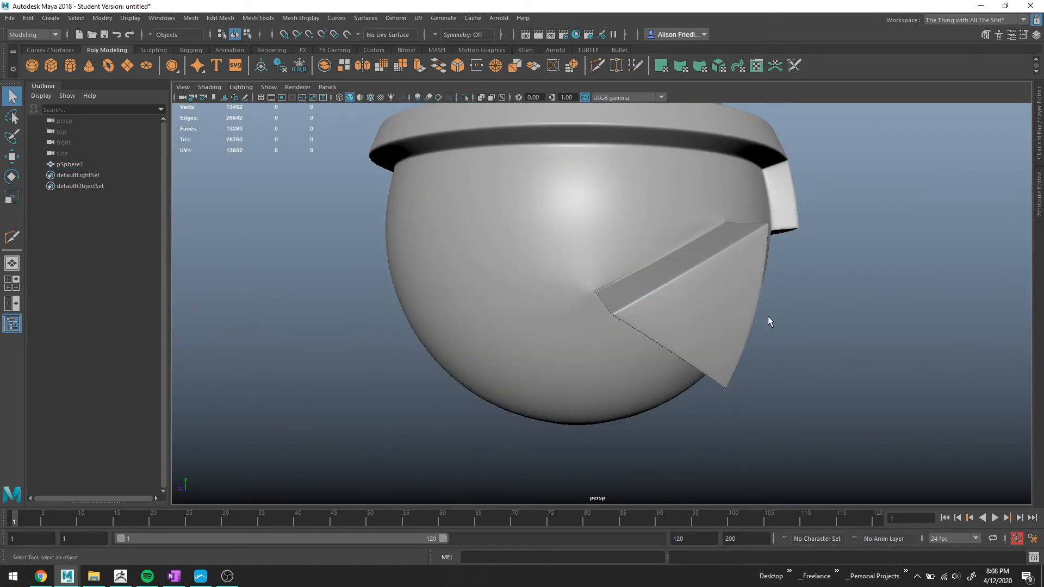
left_click_drag(768, 321, 805, 325, "alt")
left_click(591, 290)
scroll(590, 288, "up", 3)
mouse_move(590, 289)
left_mouse_down("alt")
mouse_move(604, 291)
mouse_move(597, 285)
left_mouse_up("alt")
left_click_drag(631, 253, 535, 274, "alt")
middle_click_drag(647, 224, 511, 215, "alt")
middle_click_drag(678, 175, 573, 199, "alt")
scroll(587, 203, "up", 2)
scroll(596, 177, "down", 1)
scroll(570, 202, "up", 2)
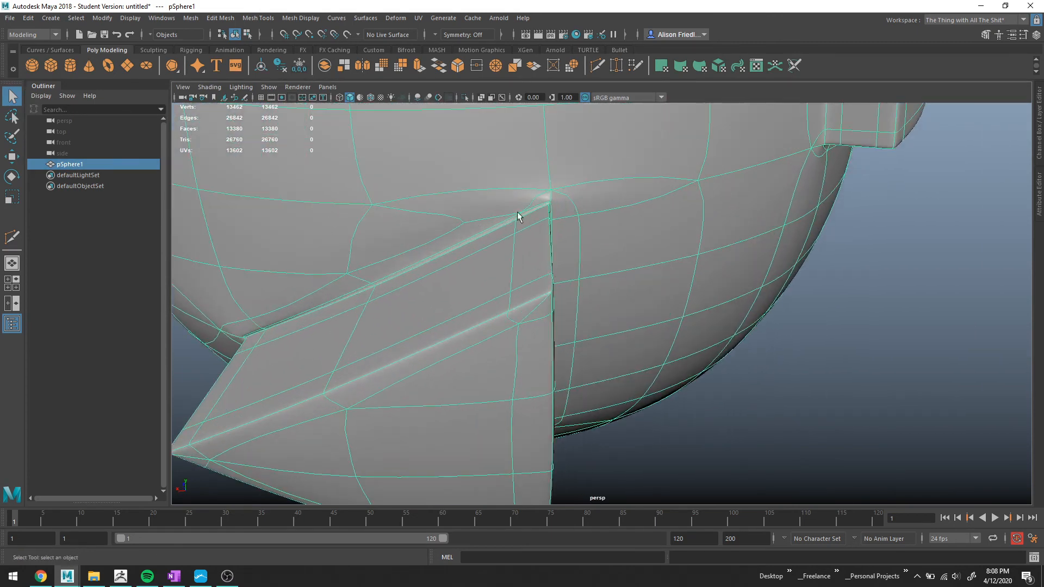
middle_click_drag(509, 213, 578, 234, "alt")
scroll(601, 244, "down", 1)
left_click_drag(674, 352, 696, 305, "alt")
scroll(657, 306, "down", 4)
left_click(862, 387)
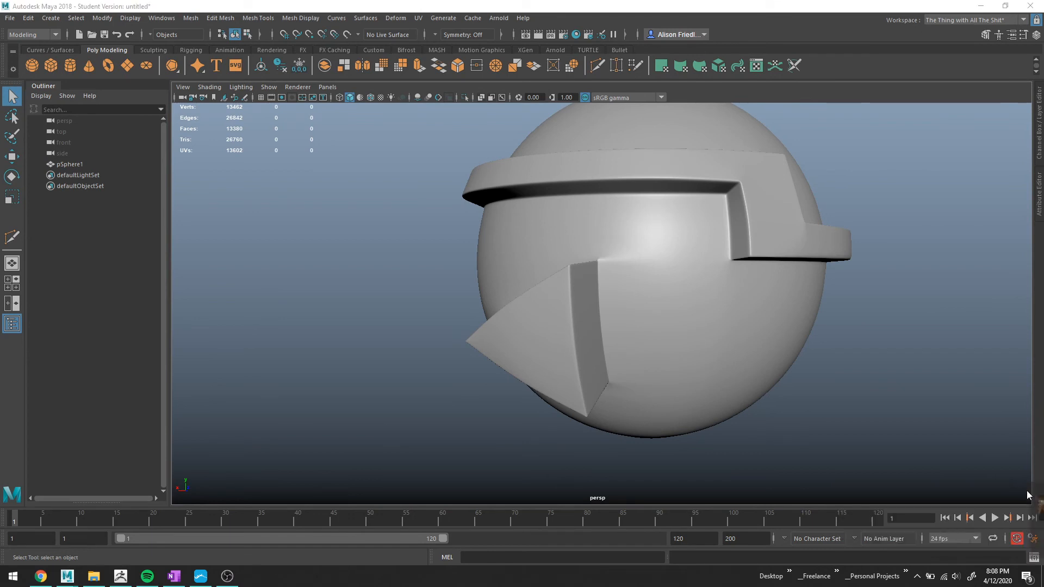
left_click_drag(609, 348, 650, 250, "alt")
right_click_drag(611, 426, 589, 231)
middle_click_drag(638, 423, 625, 344, "alt")
scroll(625, 345, "up", 1)
scroll(625, 344, "up", 2)
Select the neck opening's border edge loop and extrude it inward.
double_click(609, 327)
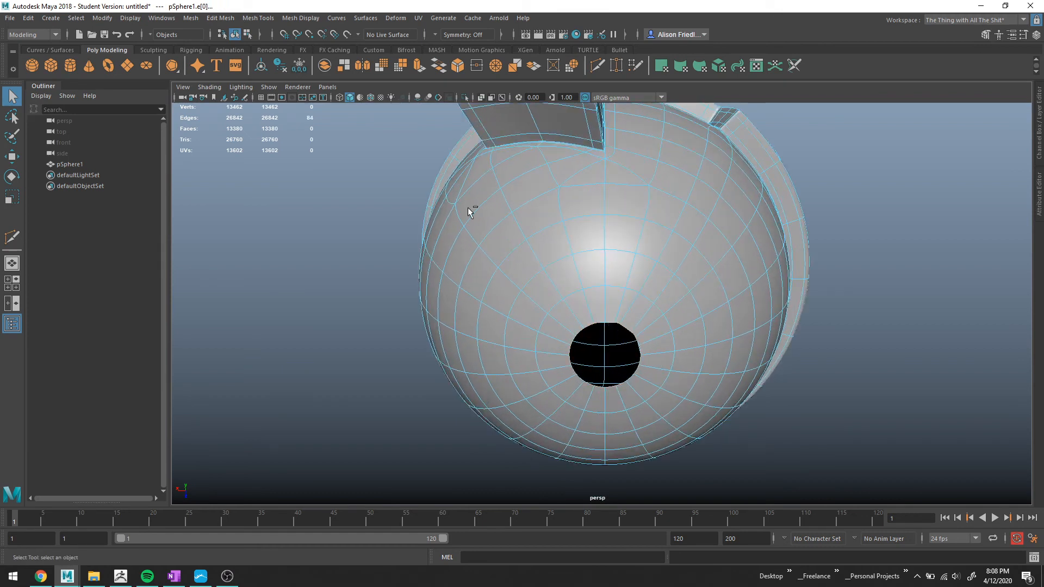
key("ctrl+e")
left_click(495, 66)
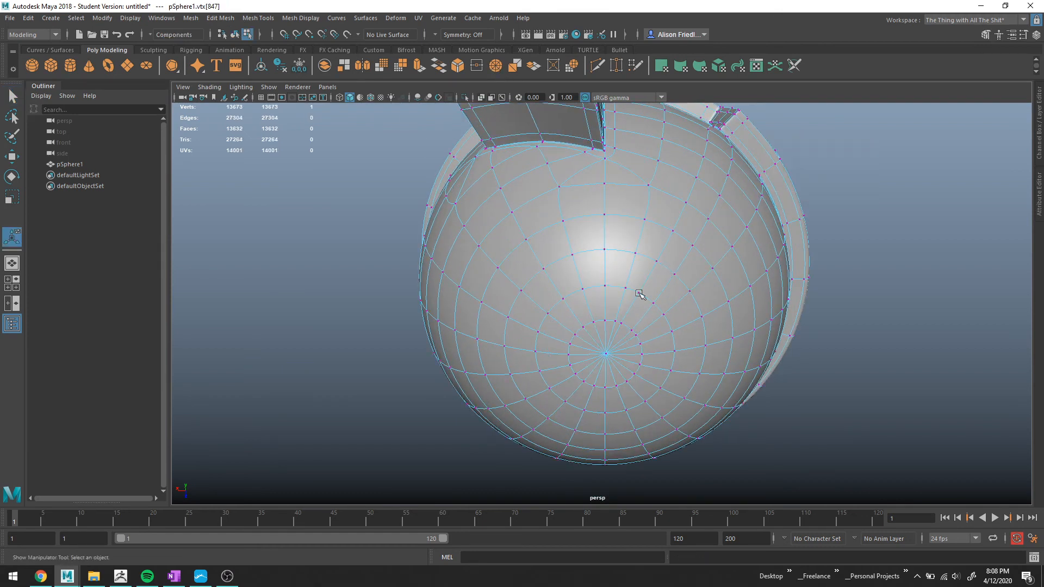
right_click_drag(616, 276, 657, 264)
right_click_drag(662, 259, 738, 240)
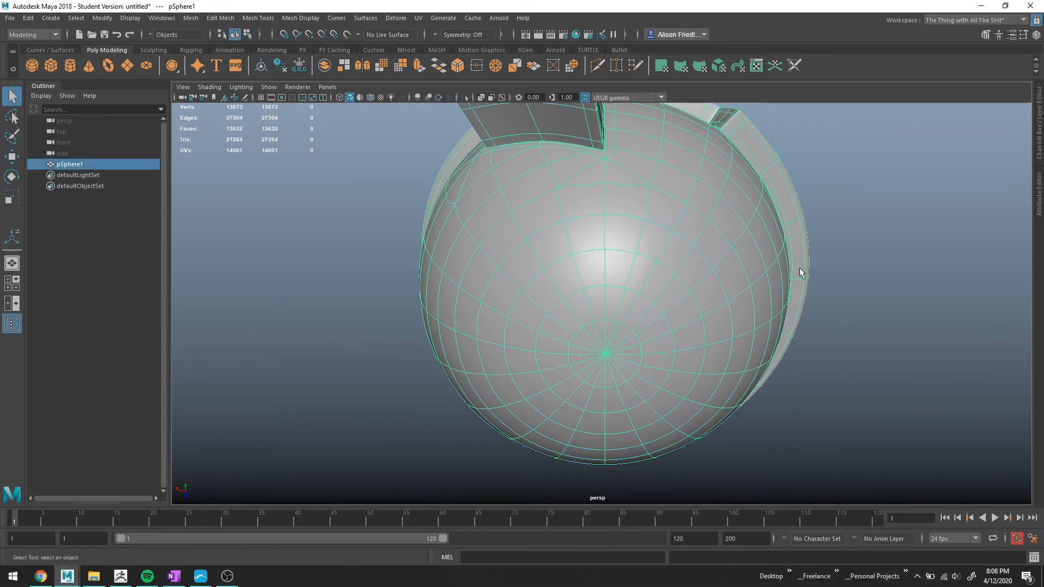
Extrude the neck opening's border edges a second time.
left_click(840, 324)
left_click_drag(844, 327, 767, 325, "alt")
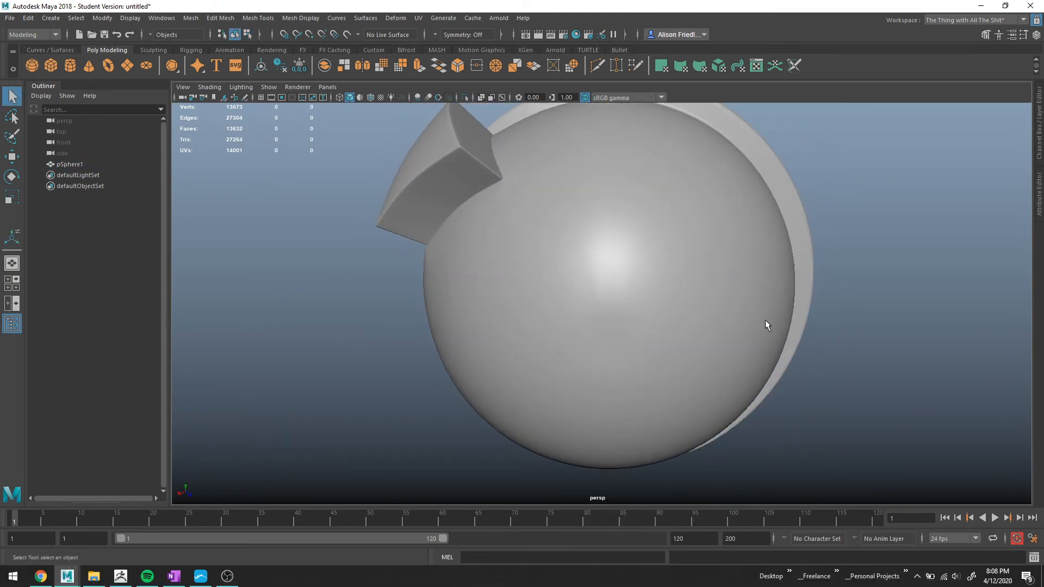
left_click(766, 325)
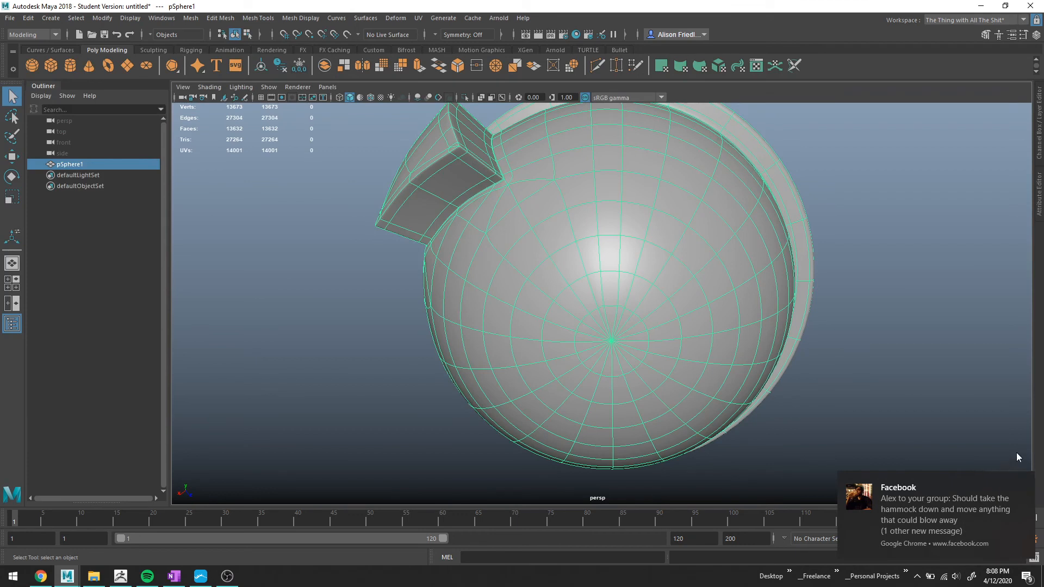
left_click(1027, 482)
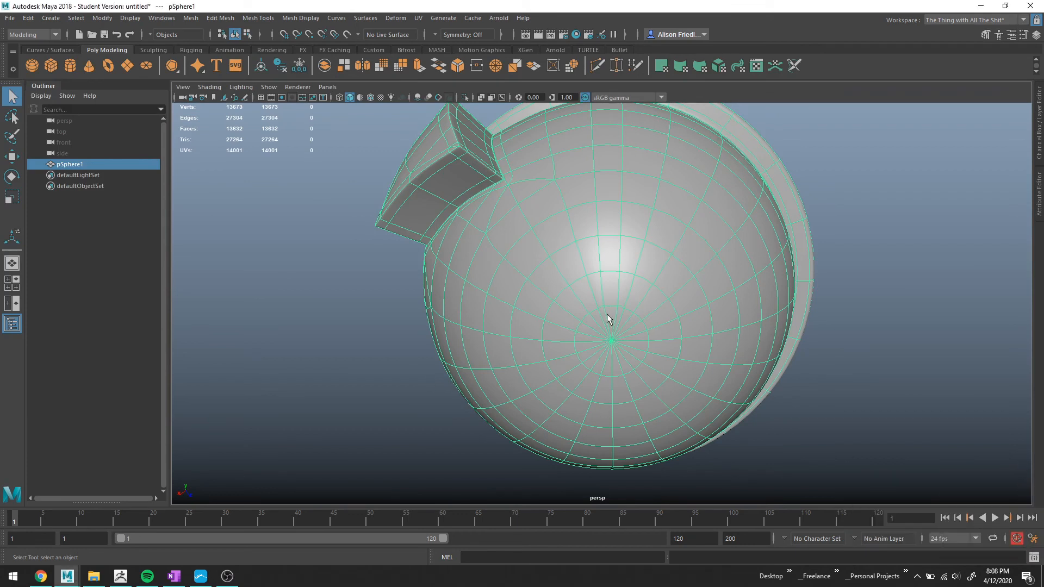
left_click_drag(611, 297, 608, 244, "alt")
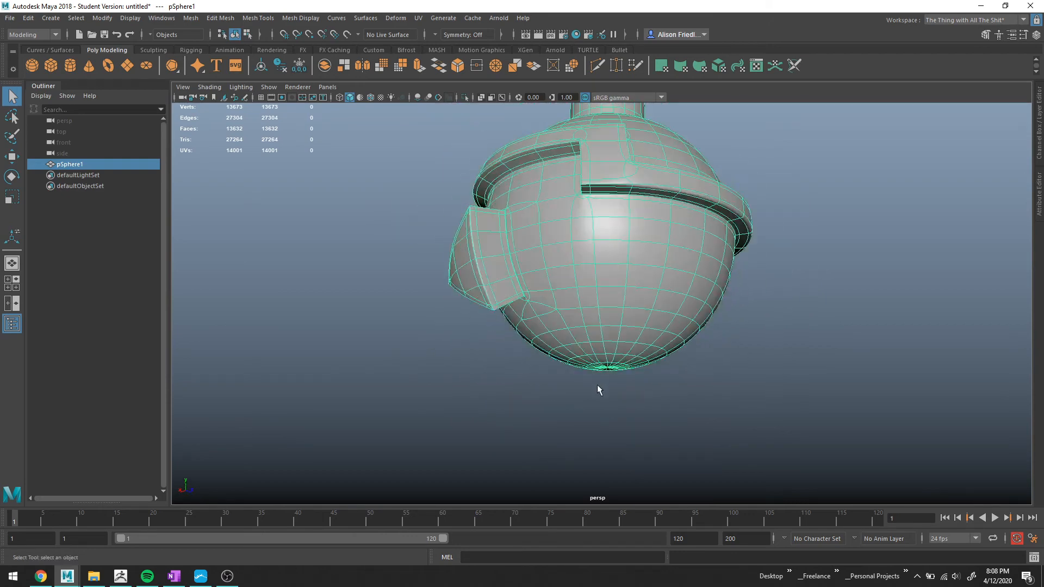
left_click_drag(607, 406, 612, 319, "alt")
right_click_drag(610, 298, 619, 281)
key("ctrl+e")
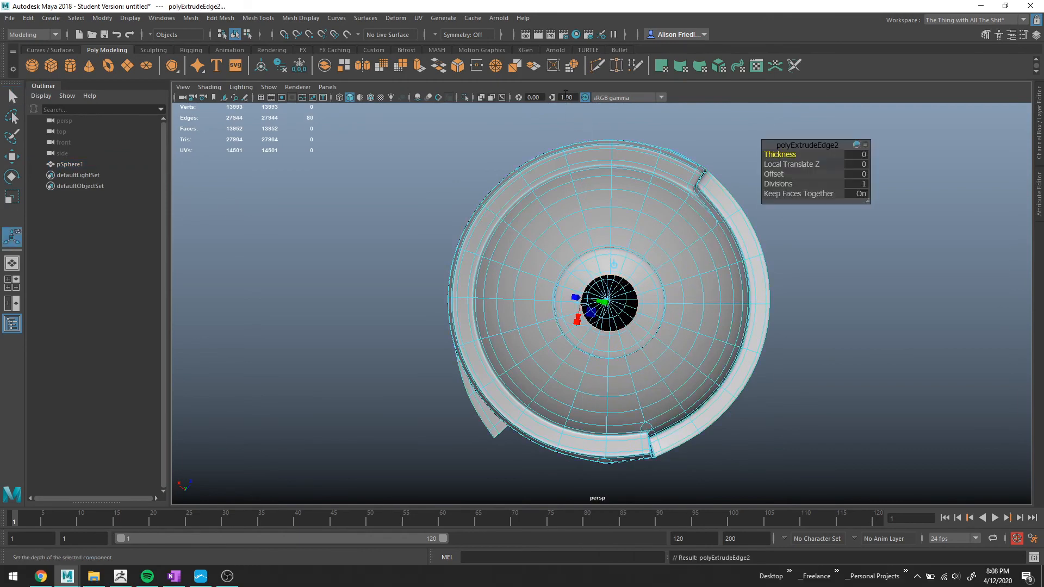
left_click(499, 65)
key("q")
right_click_drag(614, 270, 651, 249)
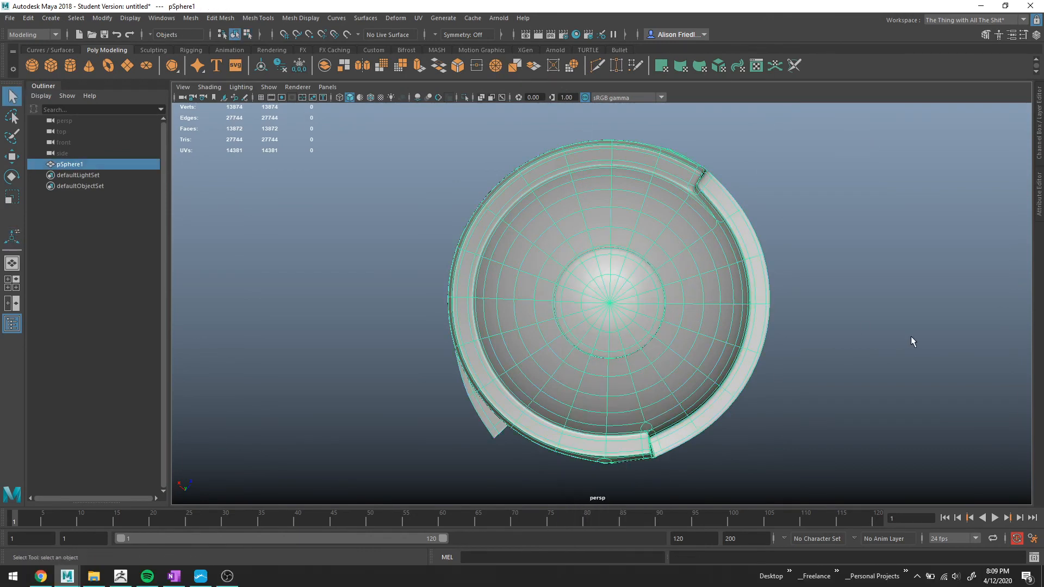
Examine the unsmoothed mesh around the divider's upper corner.
left_click(912, 336)
left_click_drag(910, 338, 590, 290, "alt")
left_click(584, 301)
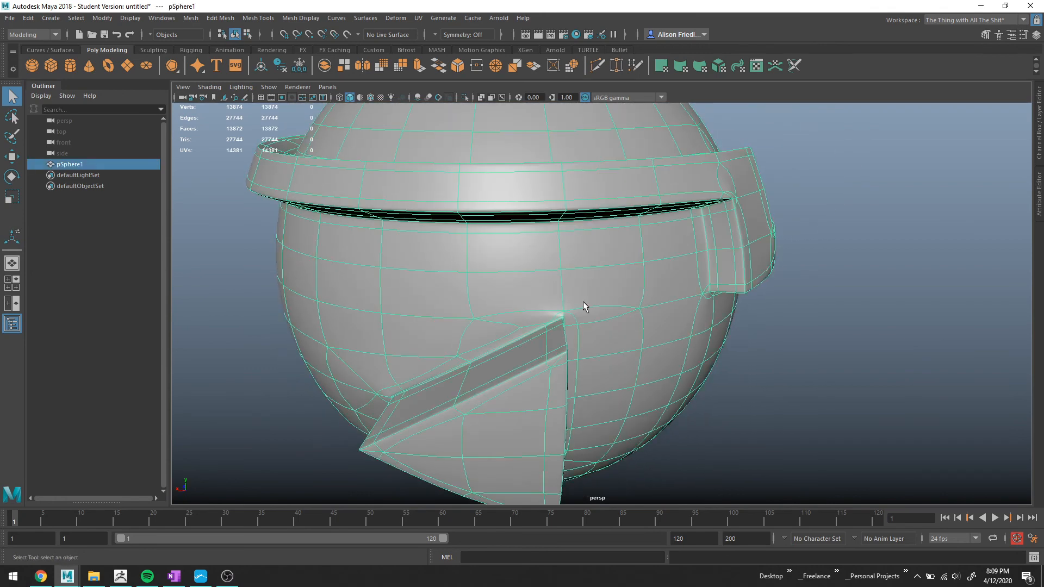
scroll(581, 302, "up", 6)
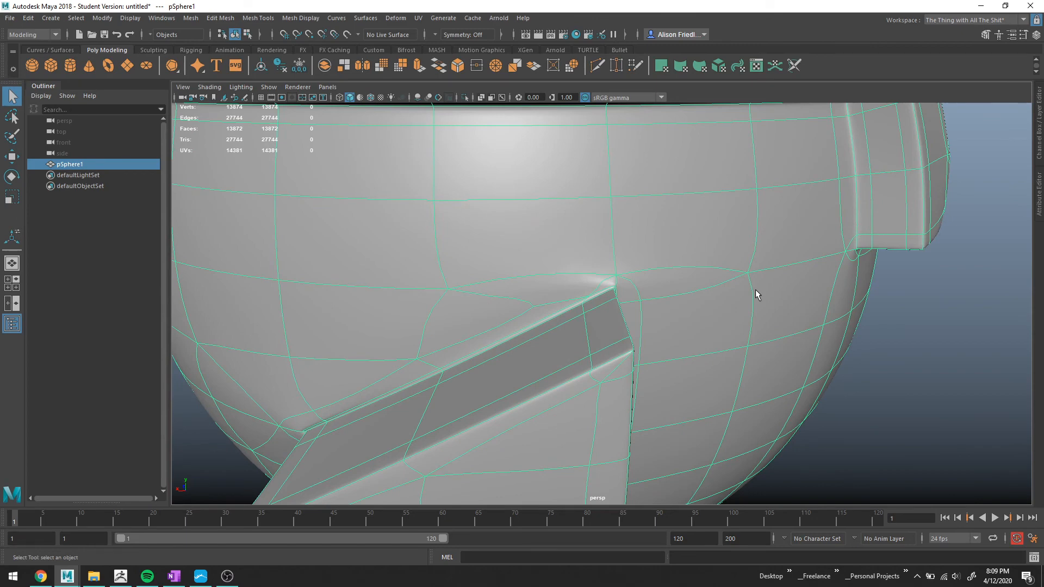
left_click_drag(730, 319, 701, 311, "alt")
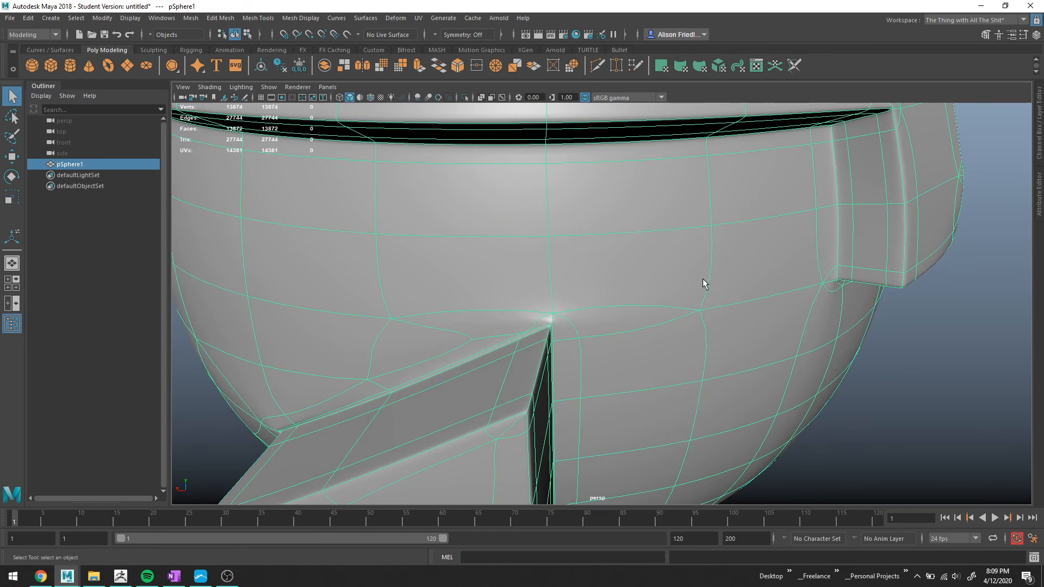
key("1")
scroll(576, 321, "up", 3)
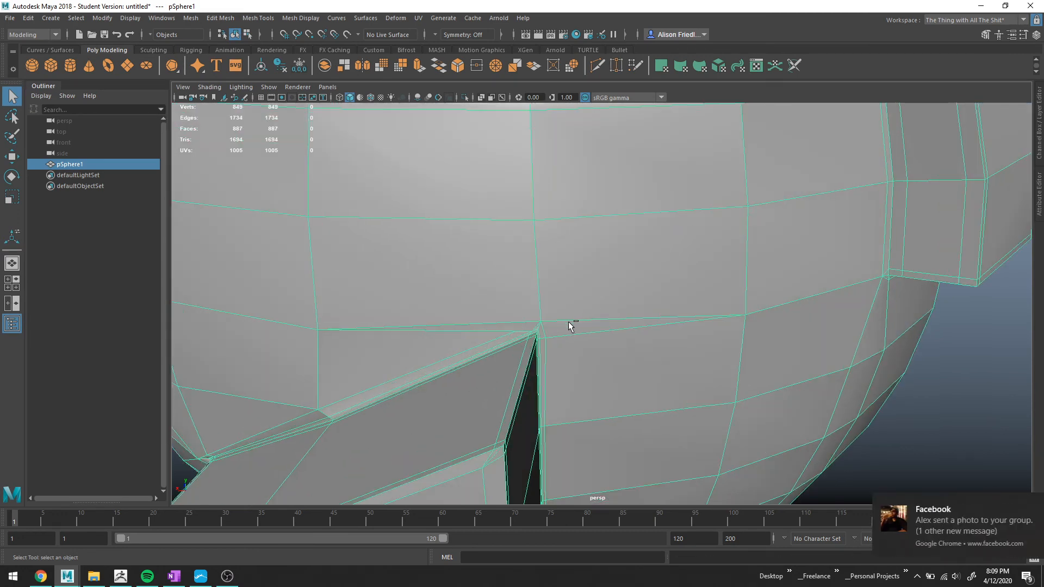
left_click(1023, 503)
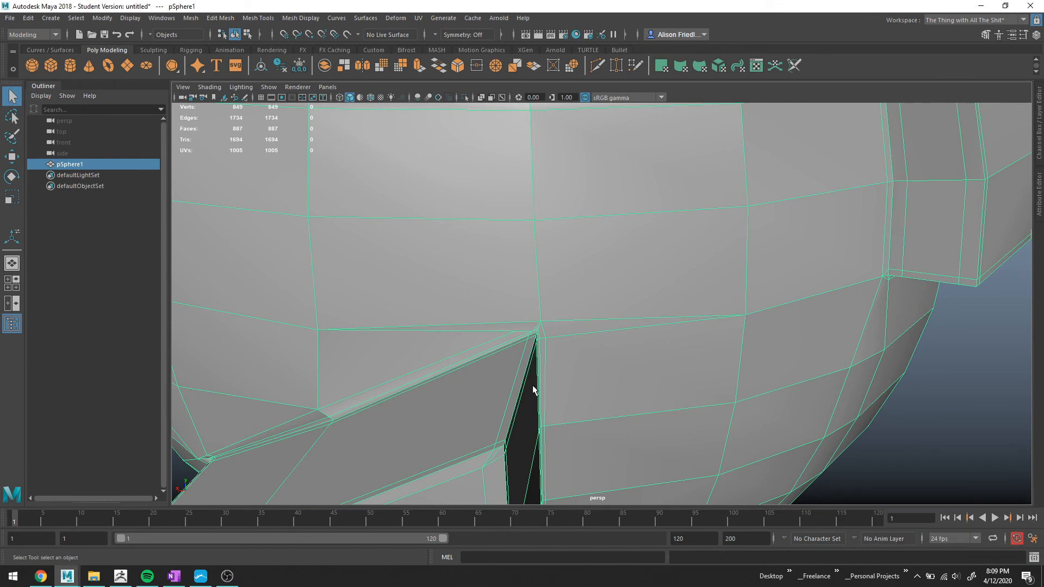
key("ctrl+shift+x")
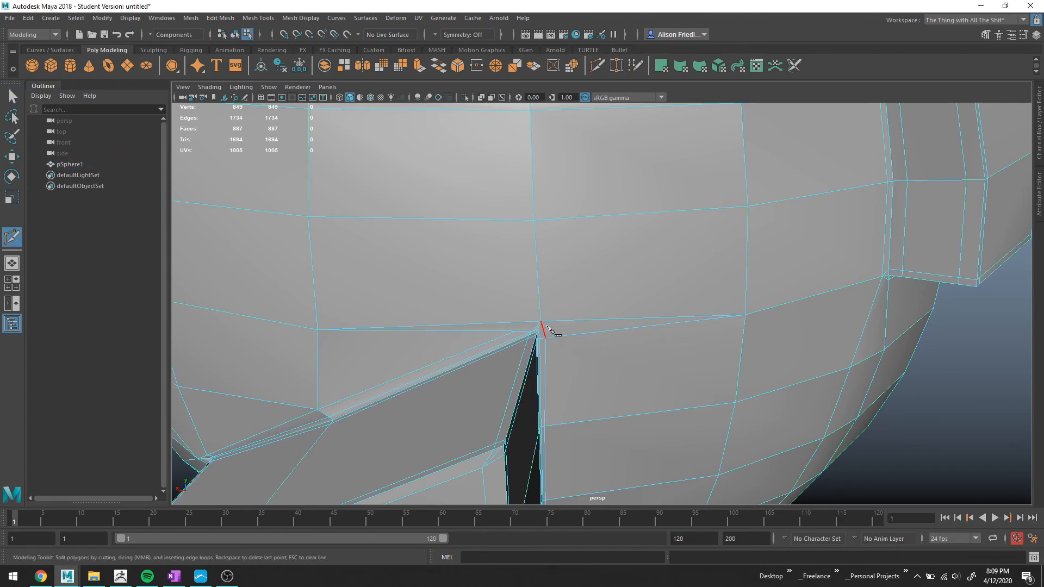
left_click(542, 321)
right_click_drag(651, 269, 633, 312)
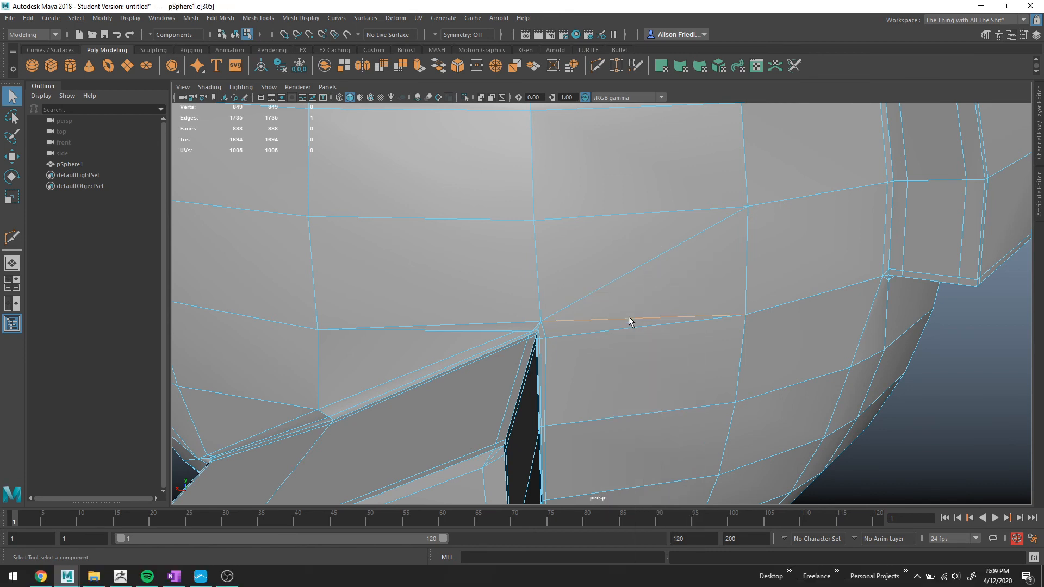
key("Delete")
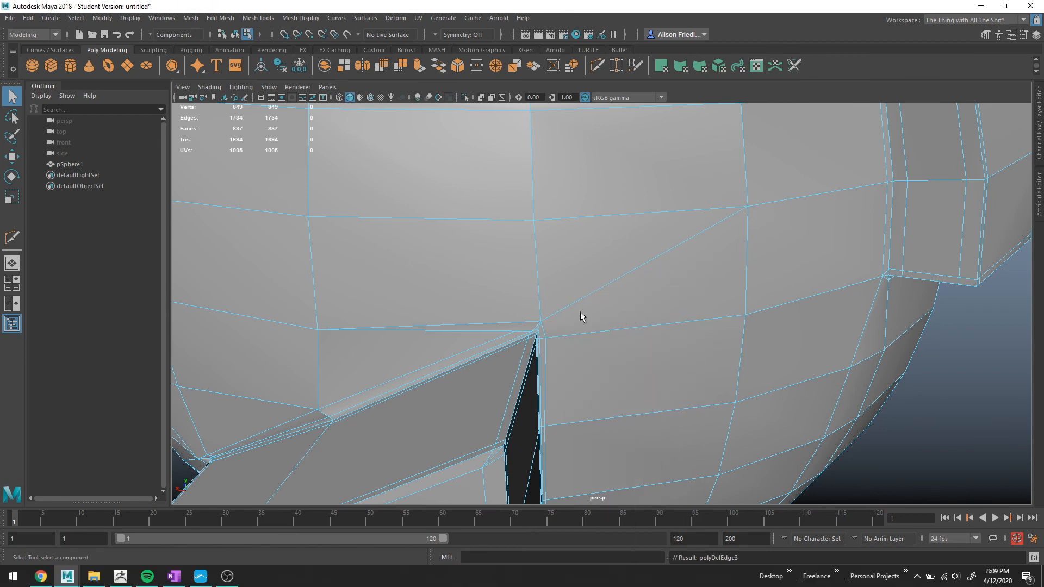
Multi-Cut an edge from the divider's corner up-left to the vertex on the edge loop above.
key("y")
left_click(540, 322)
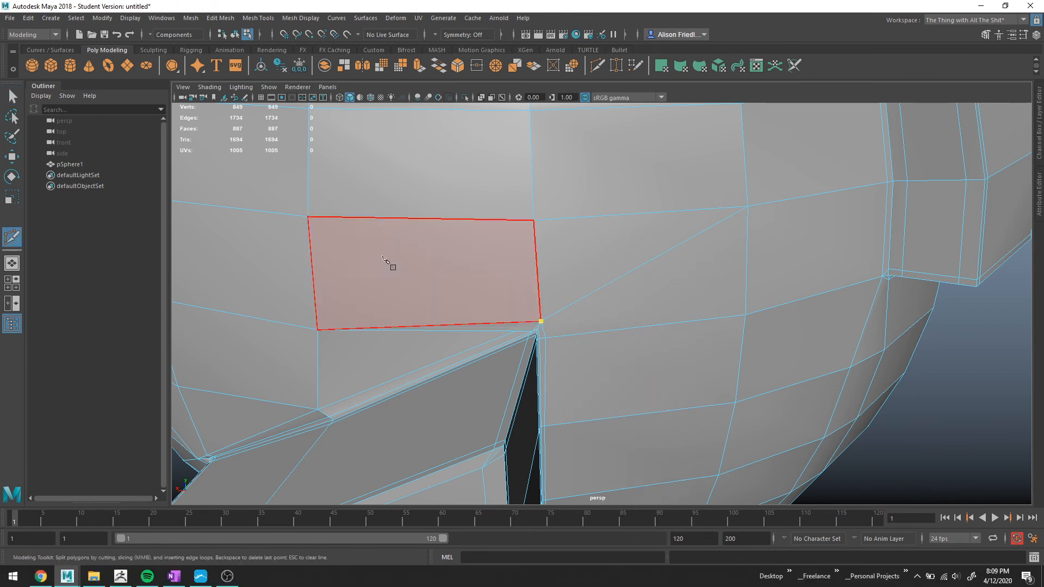
left_click(308, 217)
key("Return")
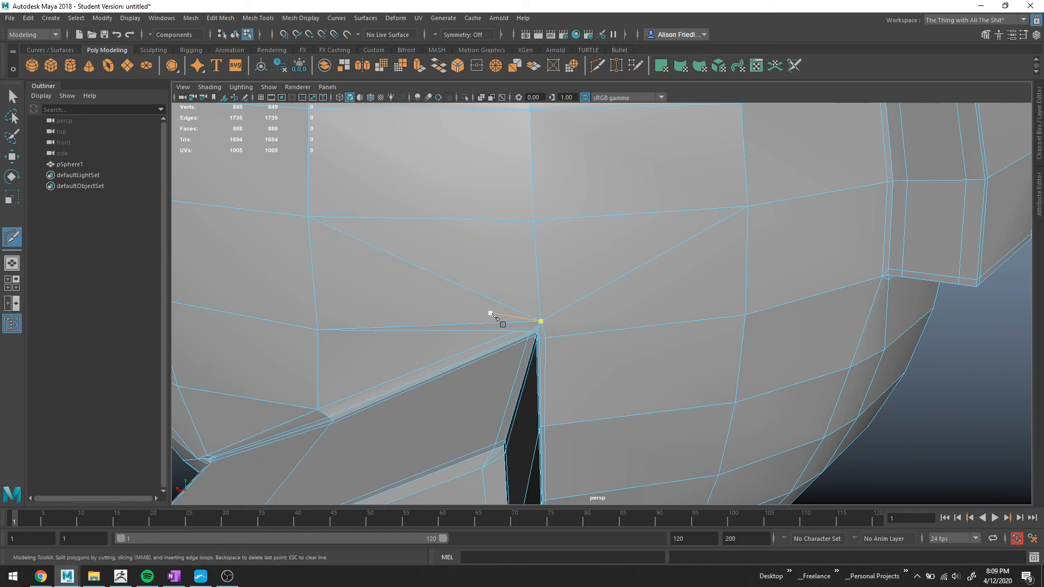
left_click(542, 322)
key("Return")
Inspect the divider's corner in smooth and unsmoothed previews, framing the small face beside it.
key("q")
right_click_drag(511, 327, 509, 247)
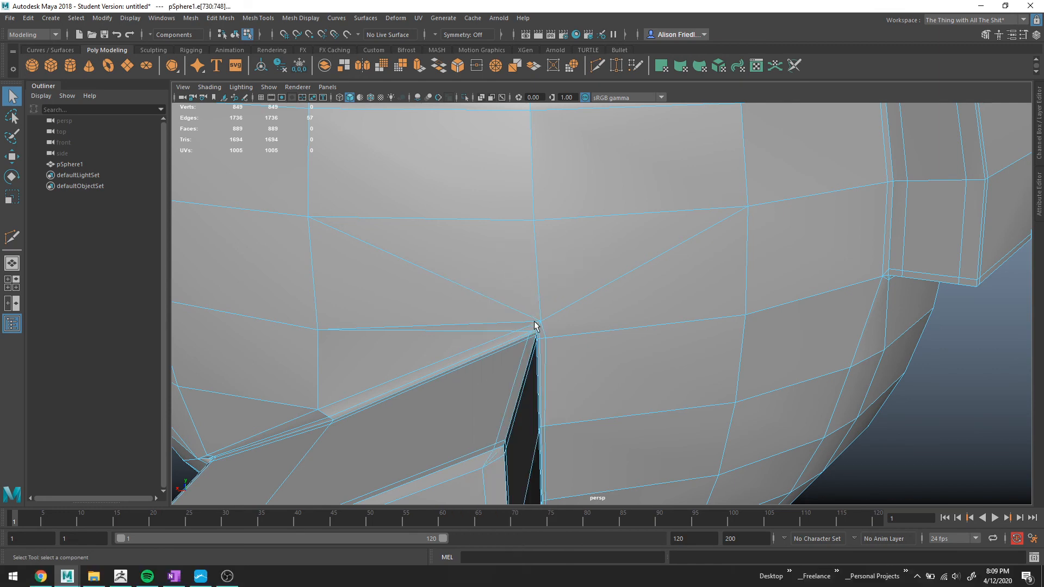
left_click(516, 323)
key("3")
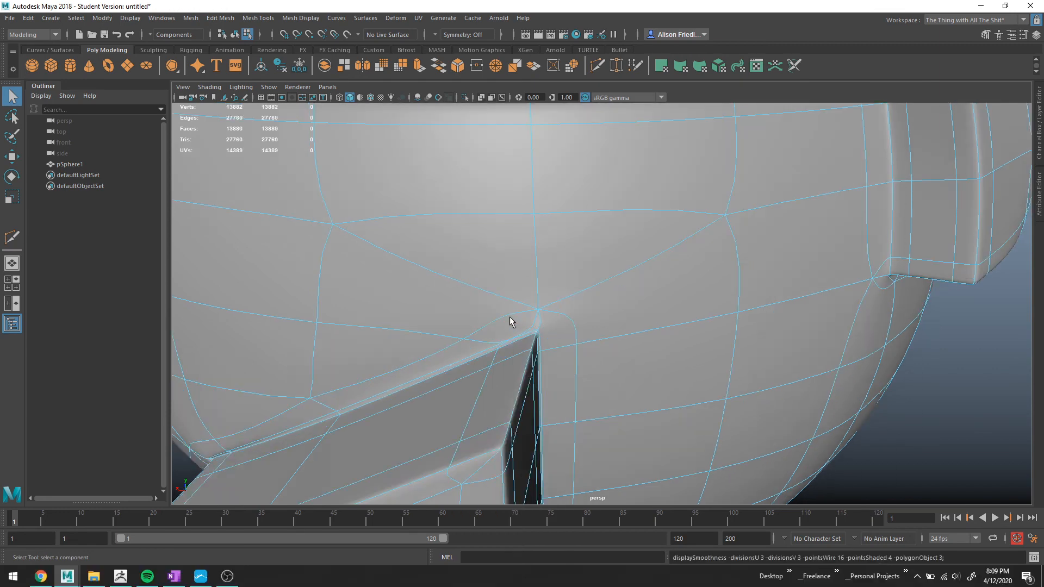
key("1")
left_click_drag(511, 321, 535, 344, "alt")
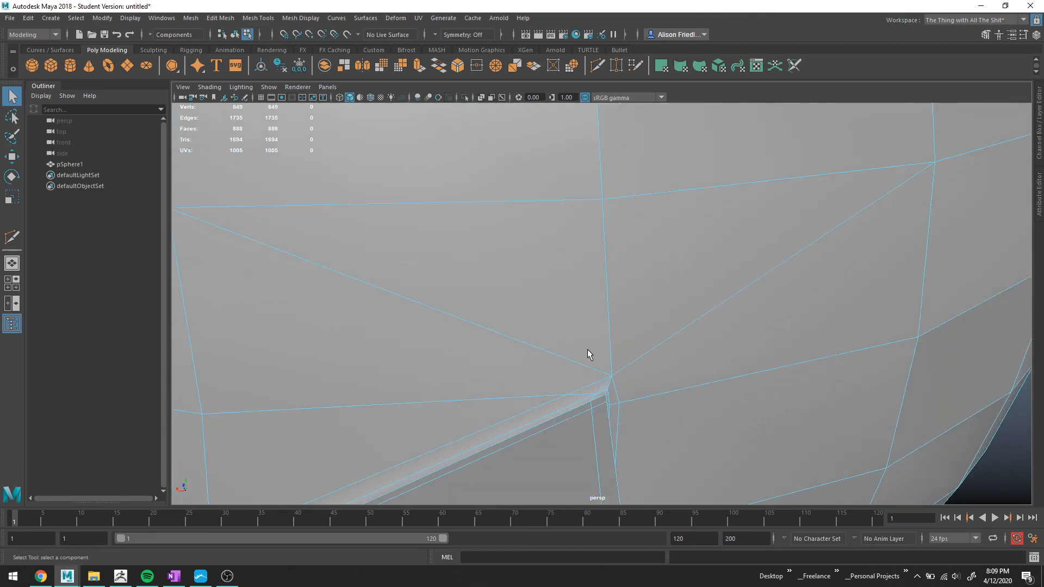
right_click_drag(605, 356, 603, 369)
left_click(609, 389)
key("f")
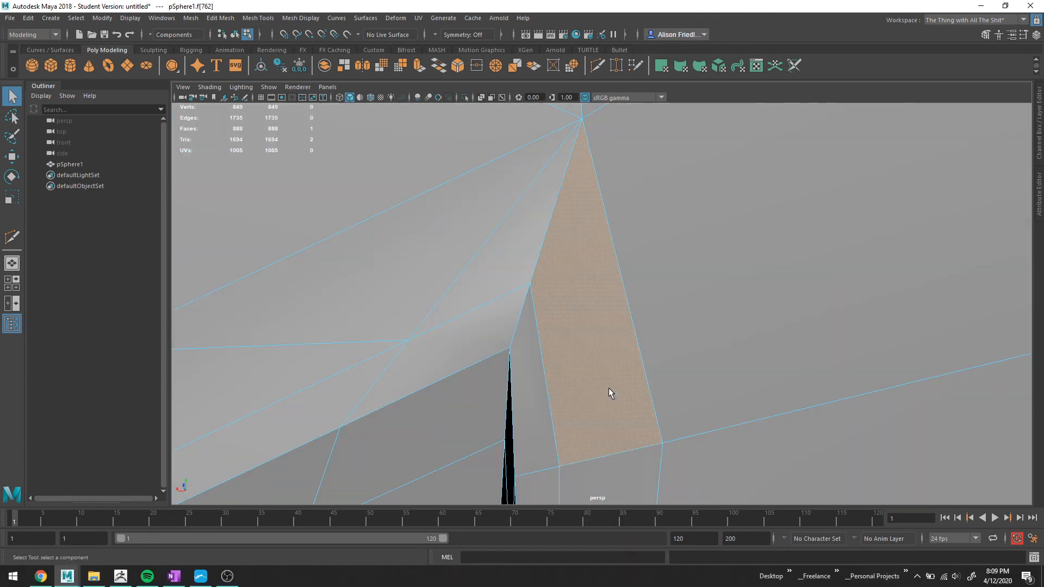
scroll(610, 388, "down", 5)
scroll(575, 318, "up", 3)
scroll(572, 326, "down", 3)
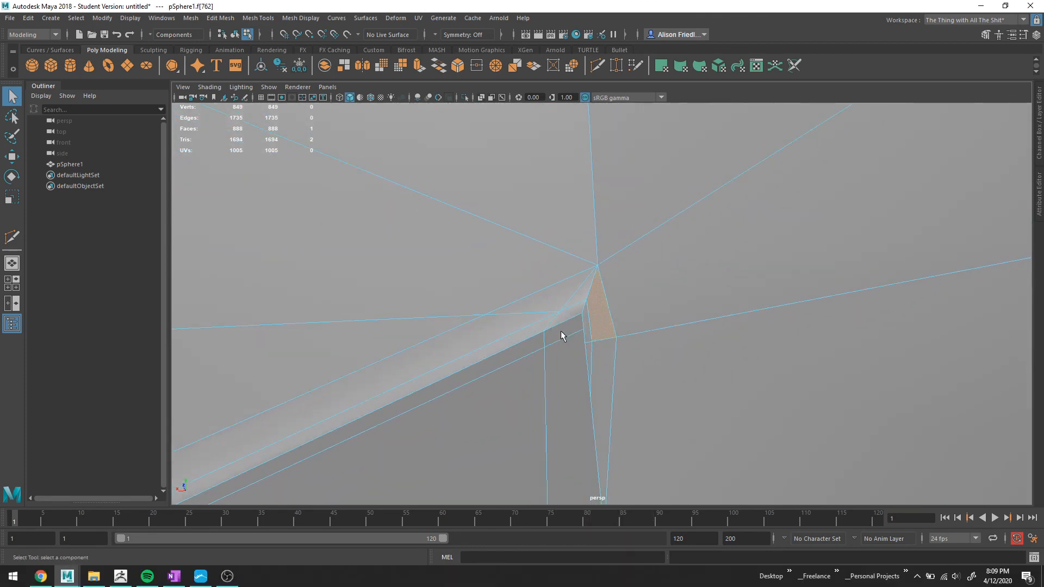
left_click_drag(566, 324, 593, 305, "alt")
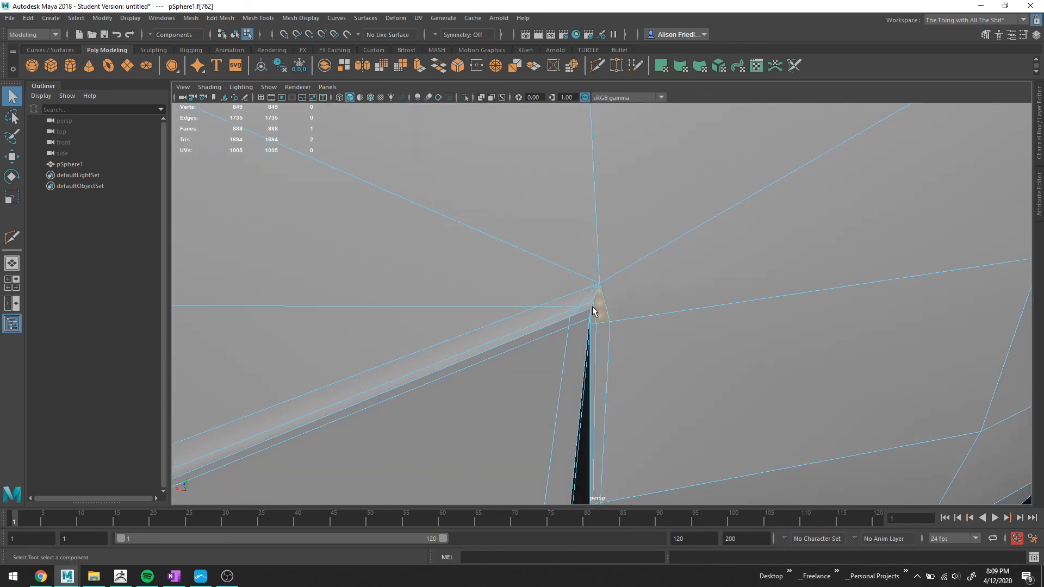
Multi-Cut an edge from the divider's corner up-left to a vertex on the edge loop above.
key("ctrl+shift+x")
left_click(578, 306)
scroll(450, 256, "down", 5)
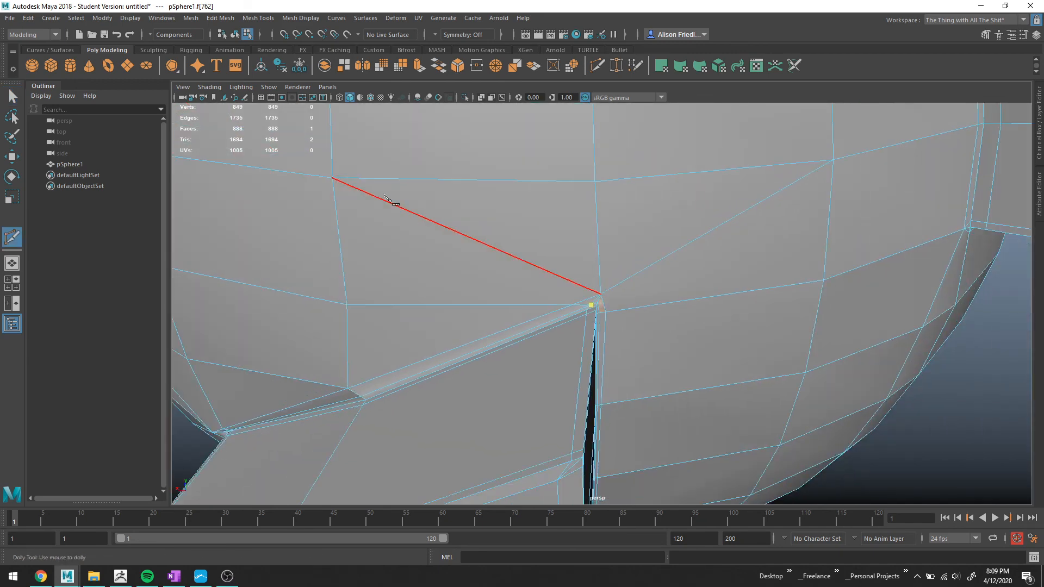
left_click(335, 180)
key("Return")
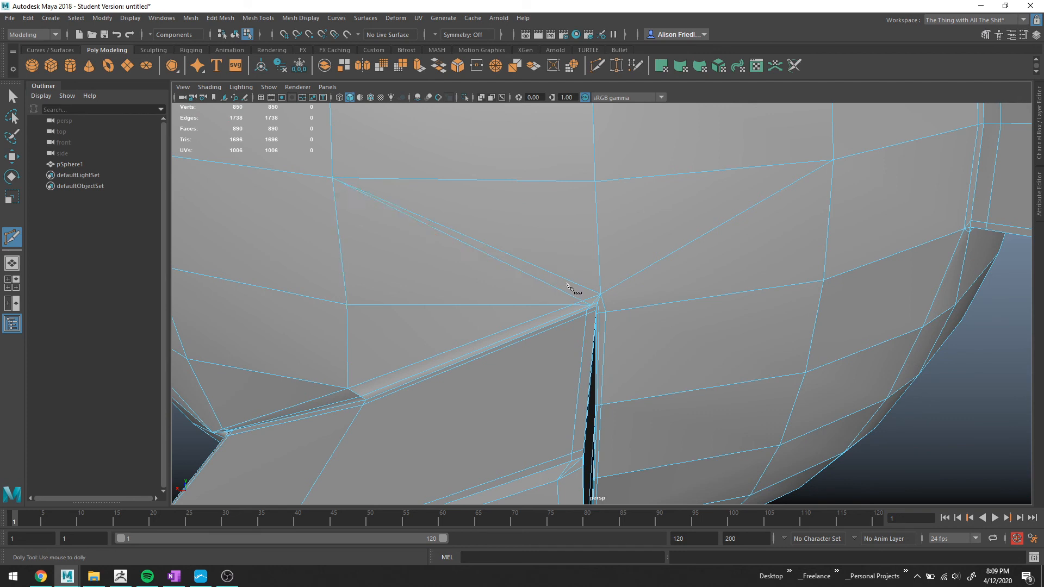
Select and delete the extra edges and vertex beside the divider's corner, checking the smooth preview.
scroll(574, 288, "up", 3)
key("q")
left_click(564, 277)
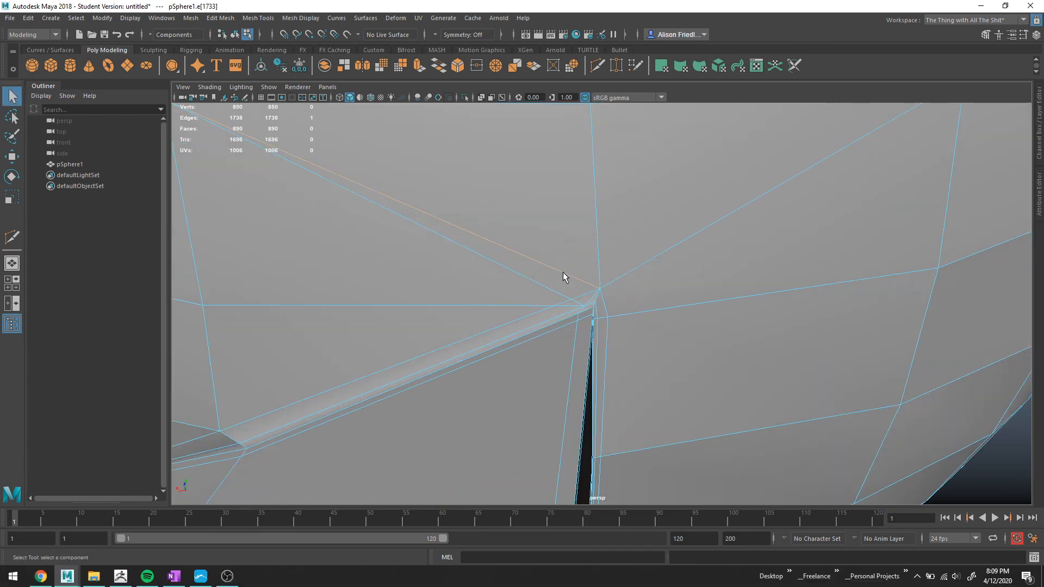
left_click(569, 303, "shift")
left_click(584, 308, "shift")
left_click(495, 66)
key("3")
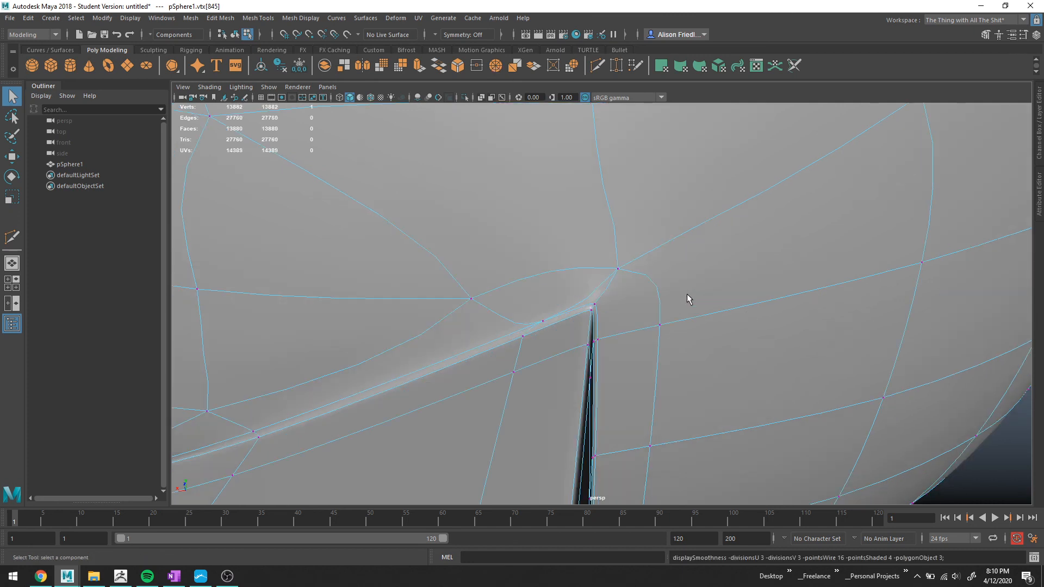
right_click_drag(586, 289, 588, 243)
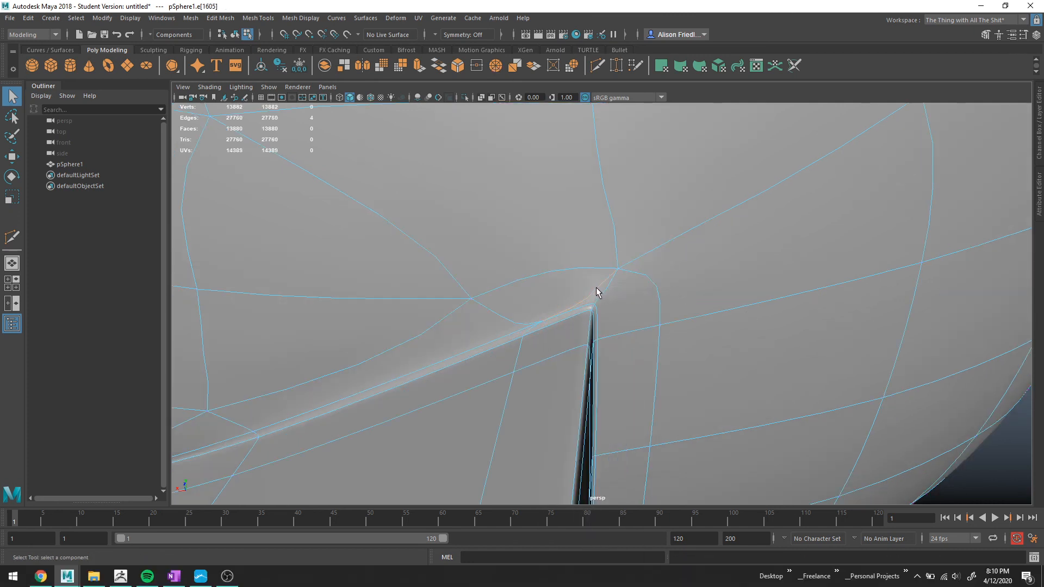
key("ctrl+Delete")
scroll(601, 298, "down", 5)
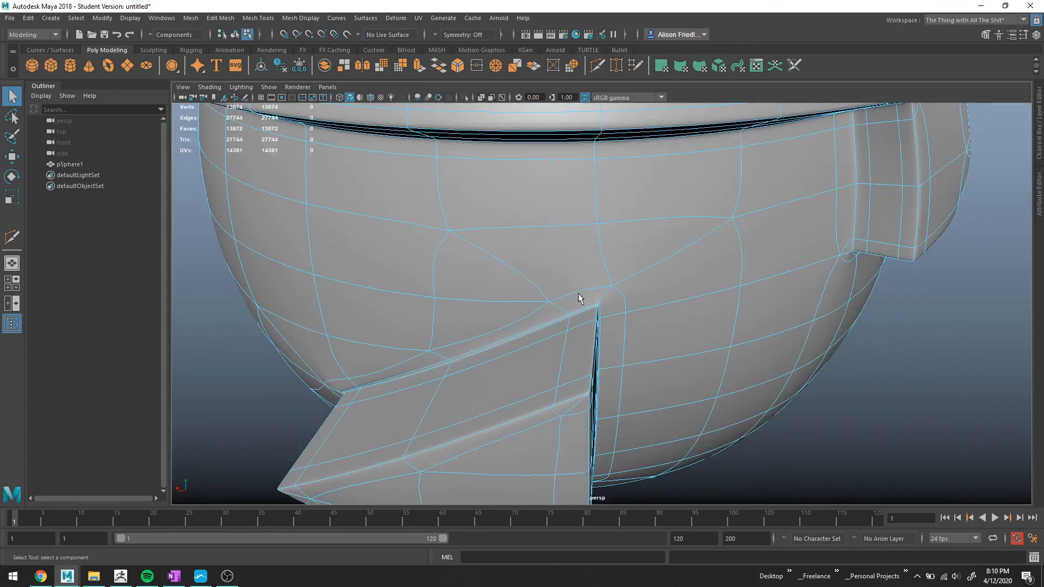
Inspect the divider's corner in object mode, toggling between unsmoothed and smooth previews.
right_click_drag(582, 276, 632, 259)
left_click_drag(938, 429, 648, 305, "alt")
left_click(647, 305)
scroll(637, 303, "up", 2)
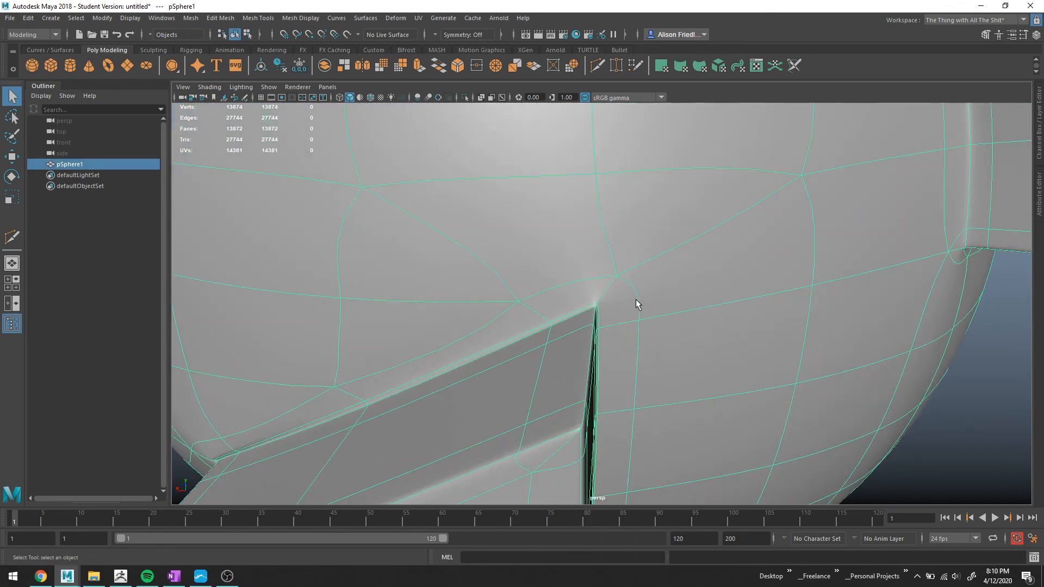
key("1")
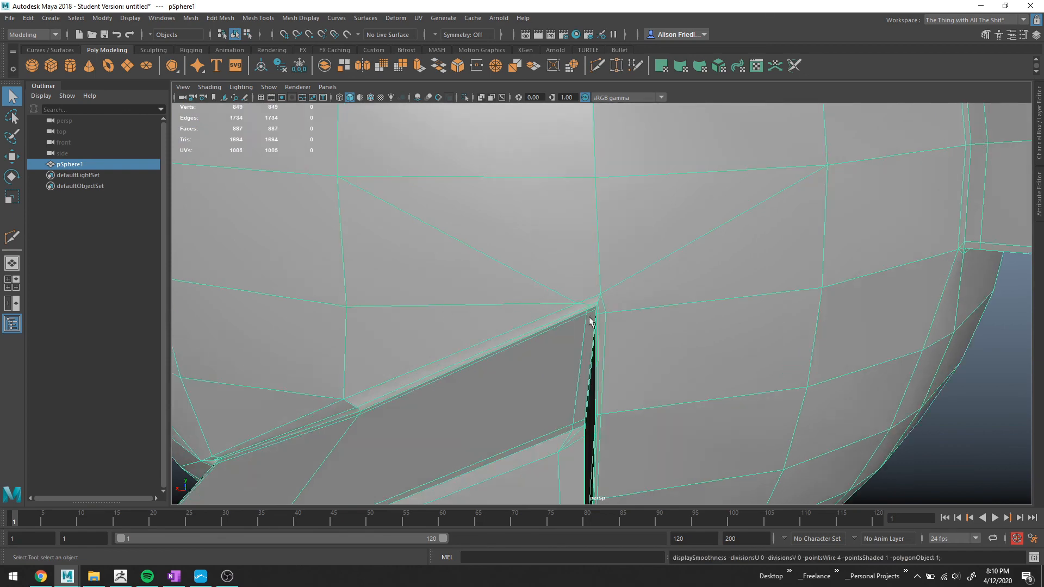
key("3")
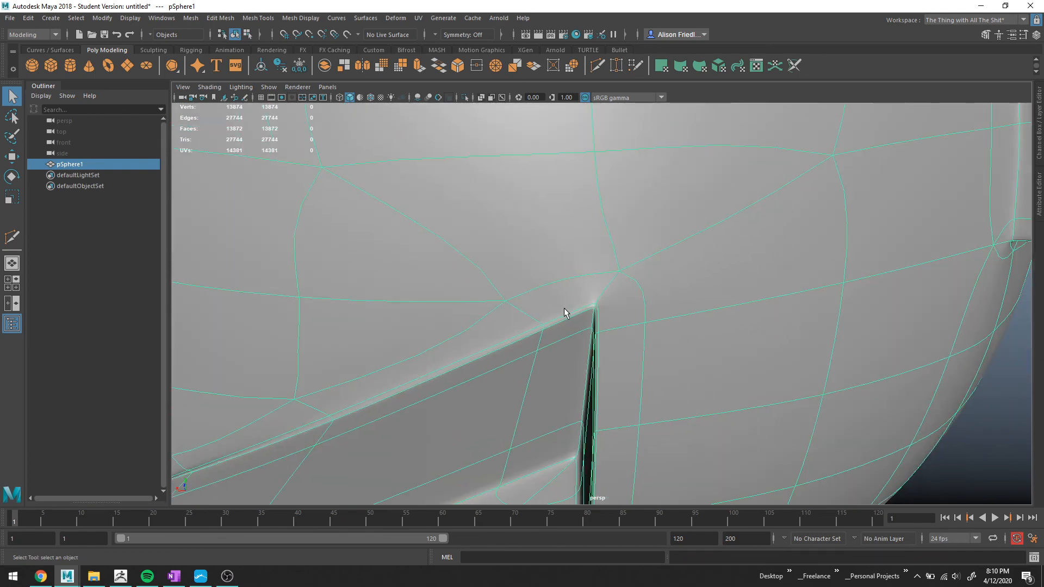
mouse_move(622, 325)
left_mouse_down("alt")
mouse_move(549, 318)
mouse_move(607, 322)
left_mouse_up("alt")
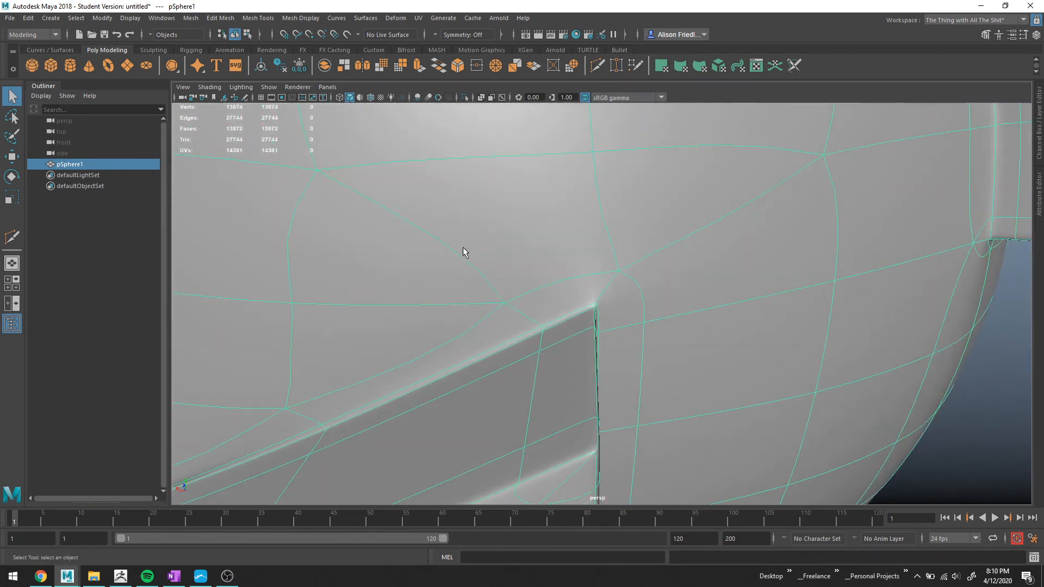
Delete an edge up-left of the divider's corner, then undo the deletion.
scroll(515, 319, "down", 3)
right_click_drag(476, 303, 476, 265)
left_click(491, 303)
key("Delete")
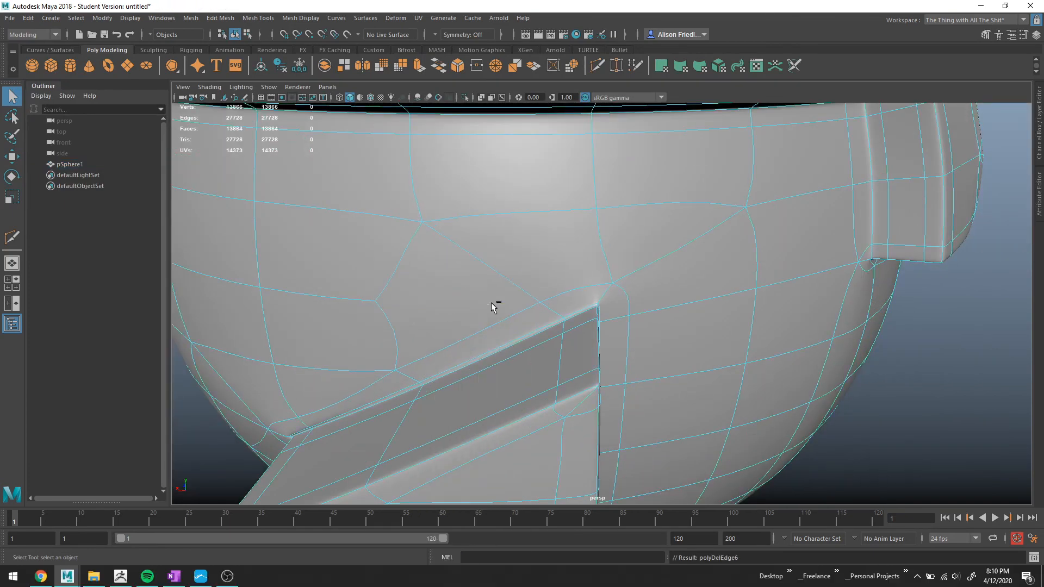
left_click_drag(491, 302, 608, 312, "alt")
key("ctrl+z")
Examine the vertices around the divider's corner in smooth preview.
right_click_drag(580, 281, 622, 257)
left_click_drag(720, 318, 676, 319, "alt")
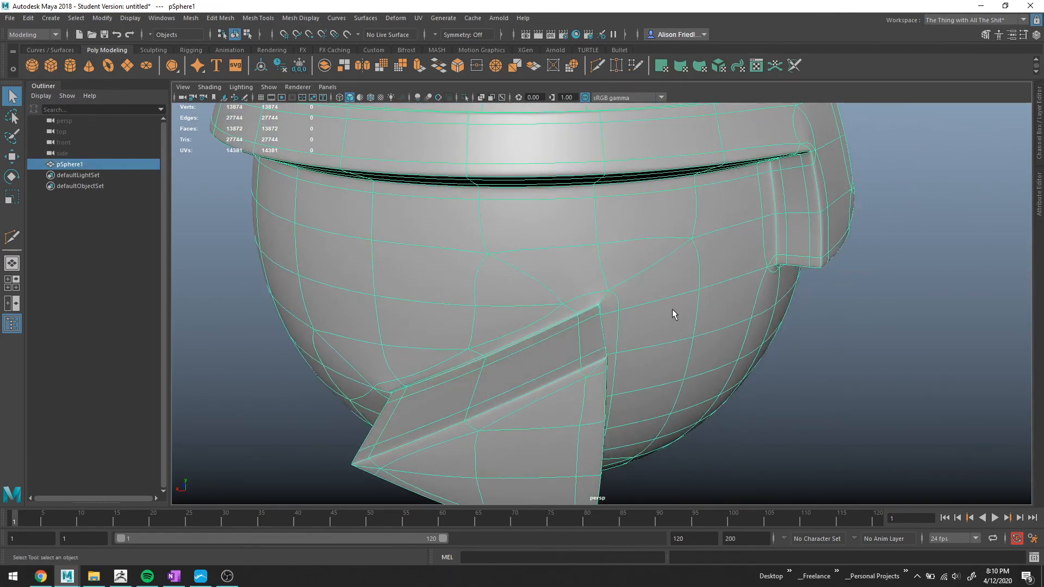
scroll(674, 312, "up", 5)
right_click_drag(618, 277, 615, 280)
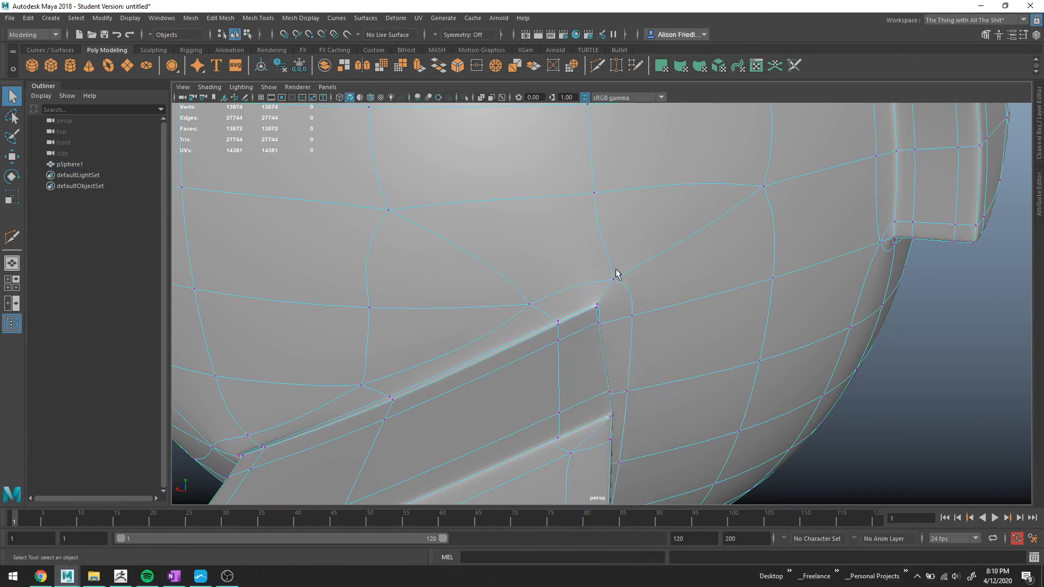
left_click(614, 280)
left_click_drag(699, 308, 625, 326, "alt")
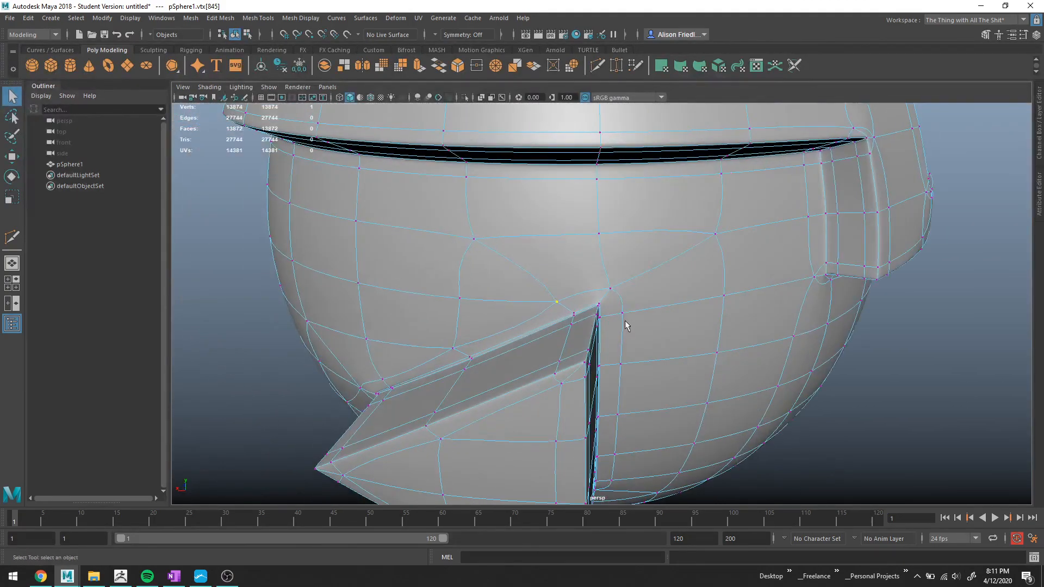
Deselect and orbit out to review the whole smoothed helmet.
right_click_drag(629, 276, 682, 261)
left_click(956, 422)
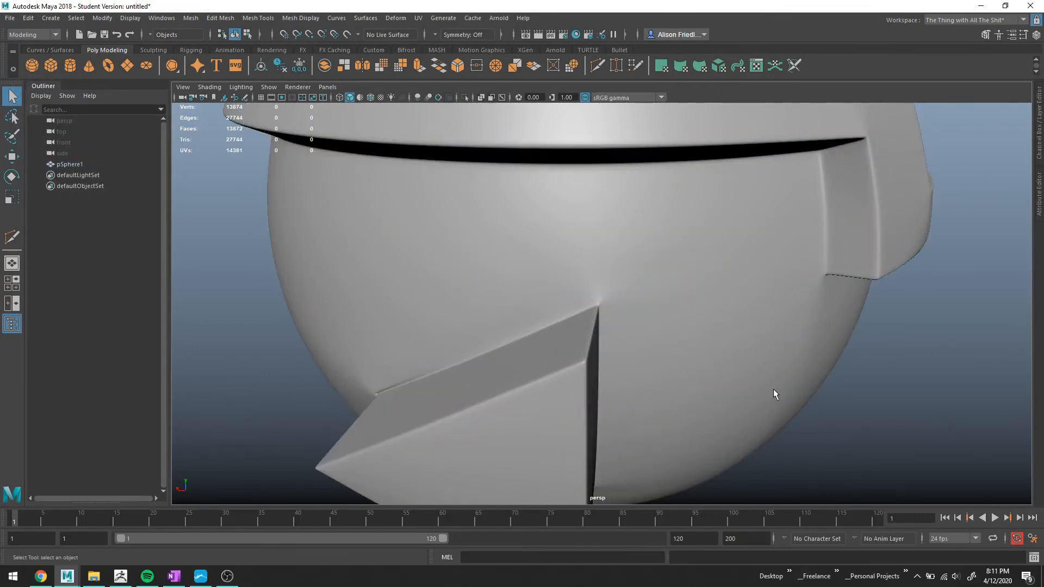
scroll(707, 384, "down", 5)
mouse_move(690, 383)
left_mouse_down("alt")
mouse_move(688, 356)
mouse_move(641, 333)
mouse_move(772, 373)
mouse_move(788, 359)
mouse_move(704, 373)
mouse_move(669, 354)
mouse_move(653, 385)
mouse_move(634, 354)
mouse_move(582, 342)
mouse_move(689, 367)
left_mouse_up("alt")
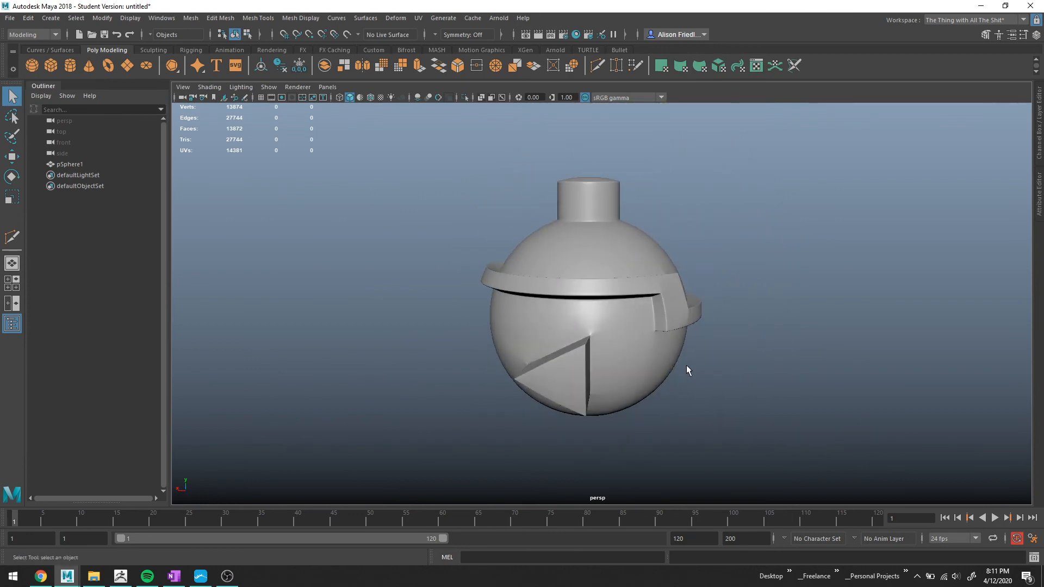
left_click_drag(686, 364, 646, 352, "alt")
scroll(625, 305, "up", 3)
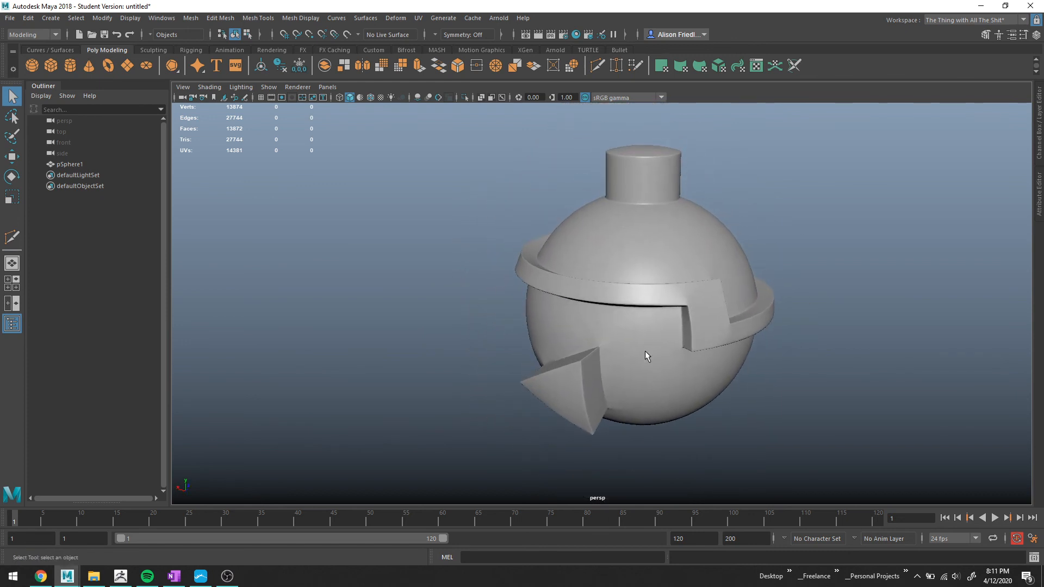